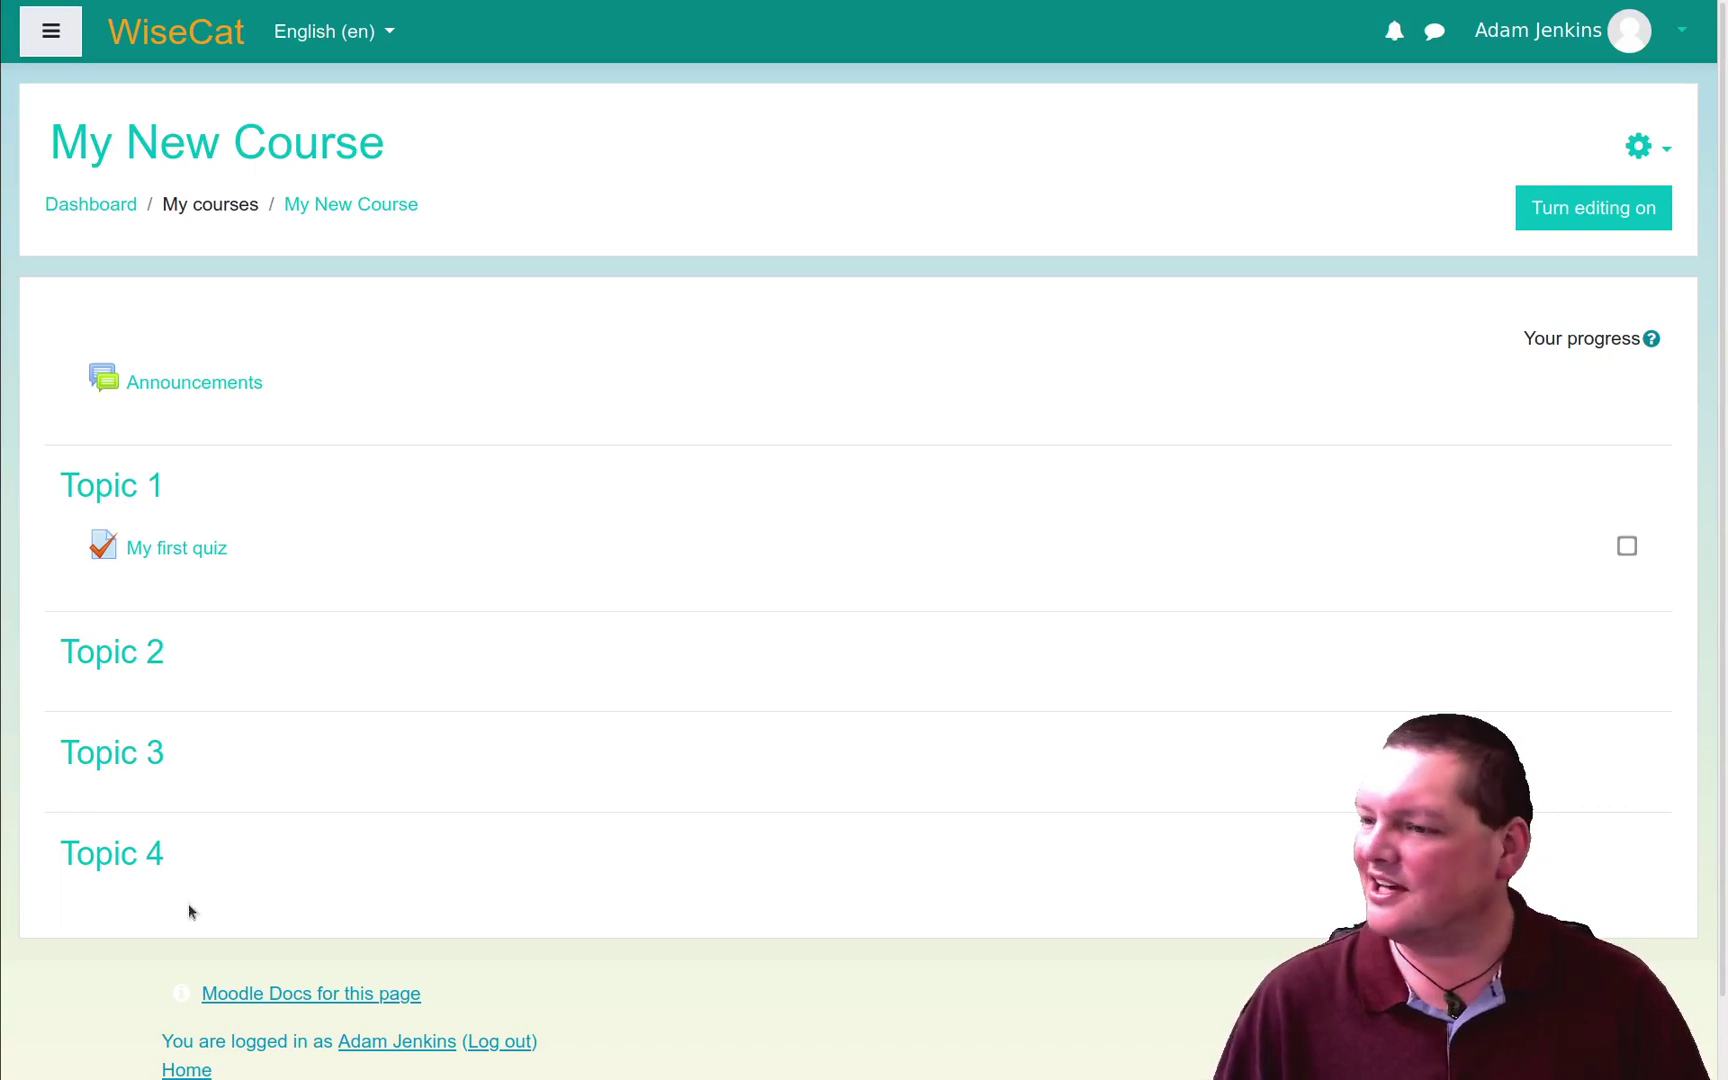
Step: Glance at My first quiz, then reach My New Course's full administration page at Question bank
click(192, 548)
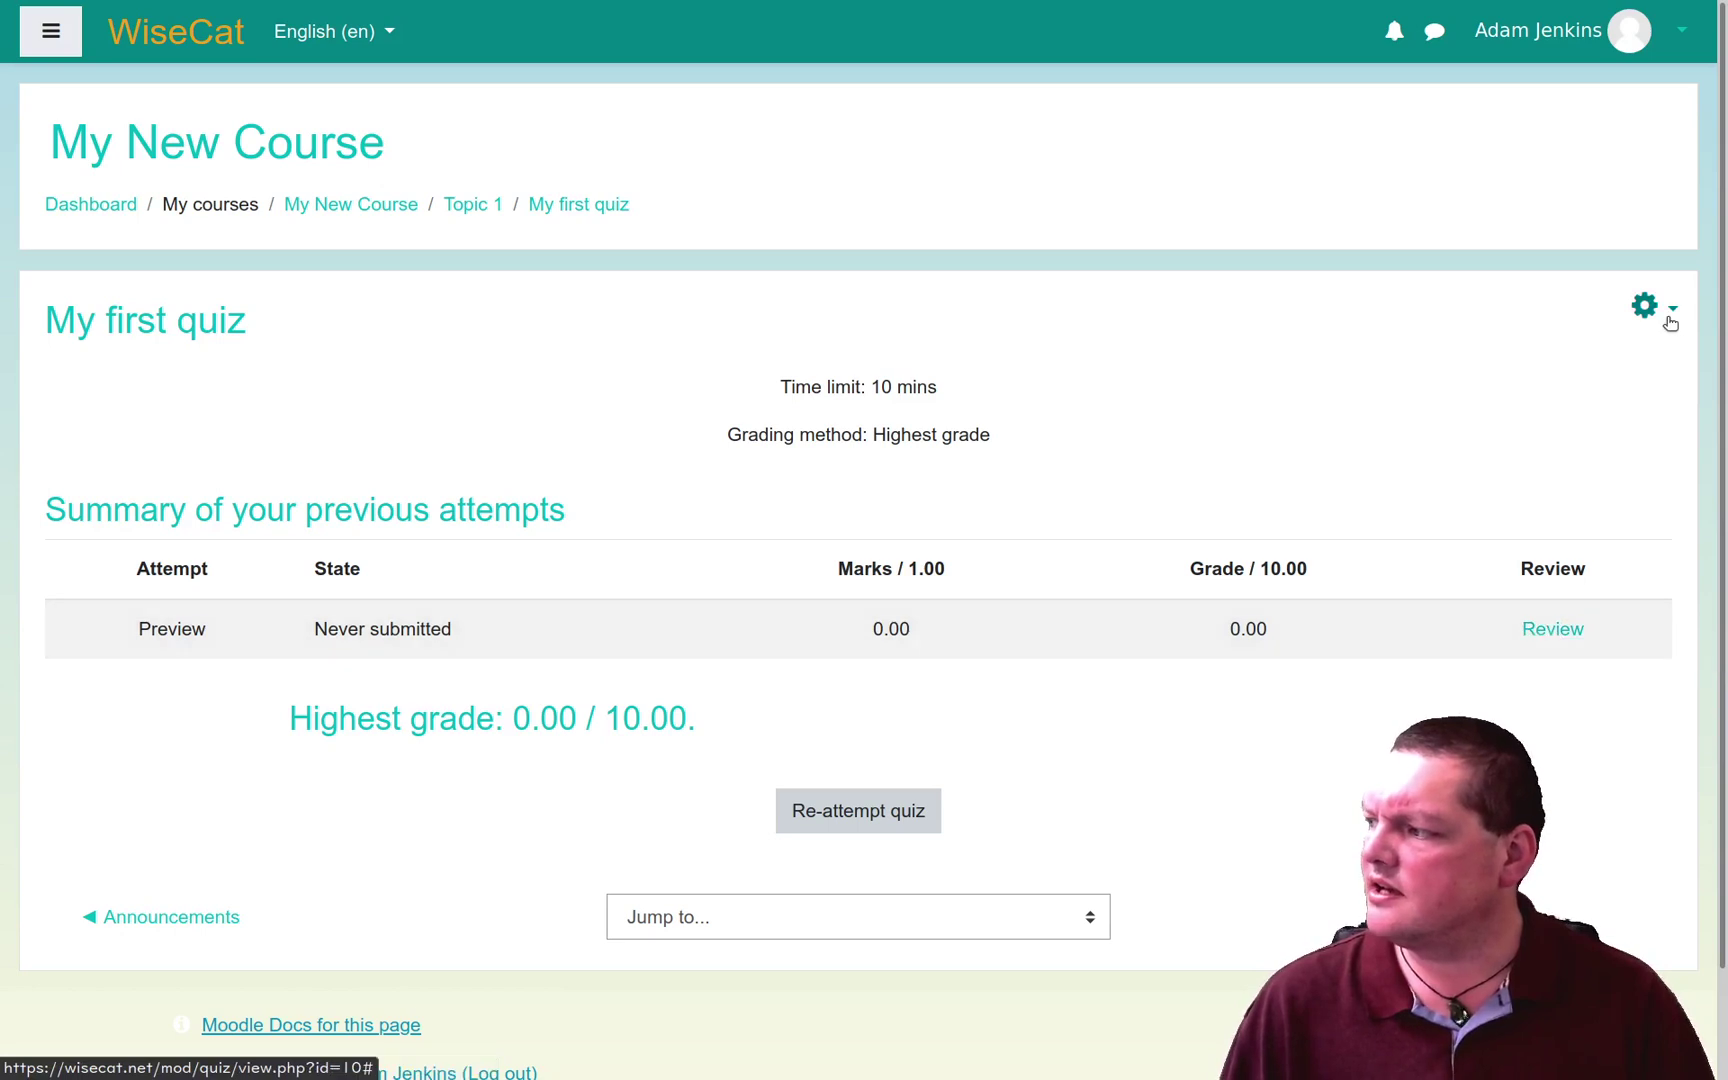
click(355, 207)
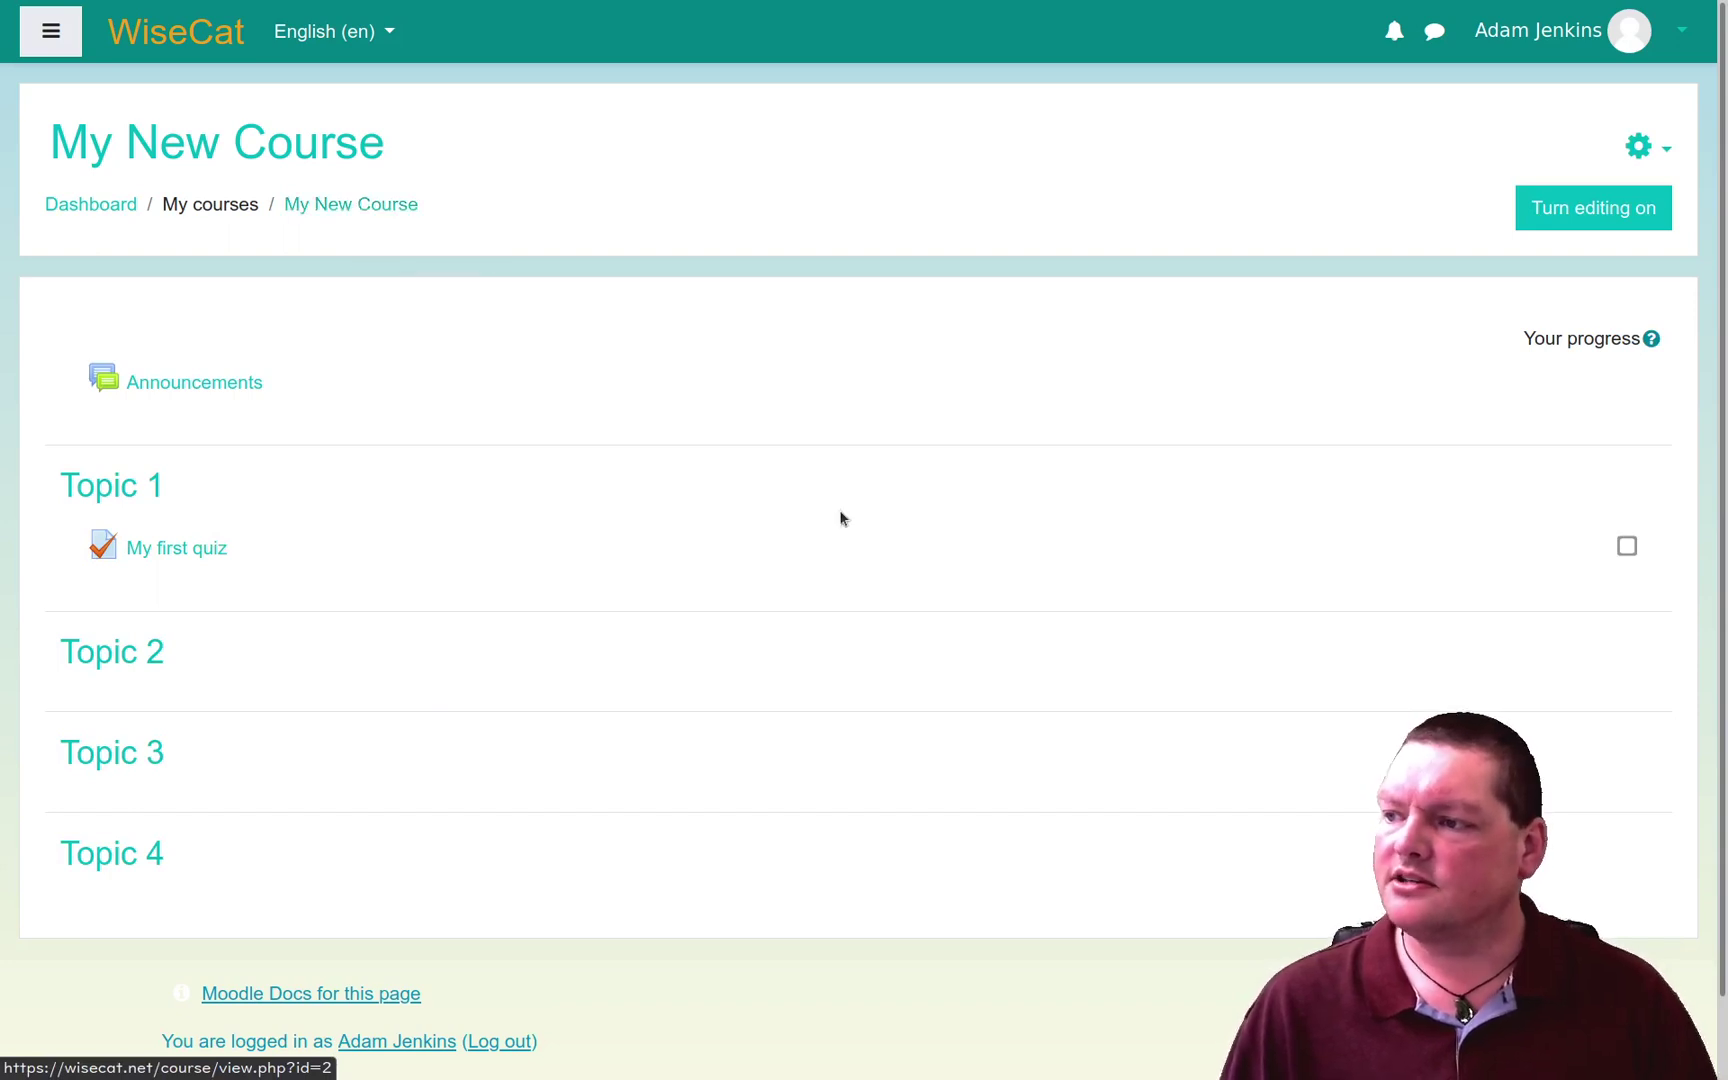
click(1638, 150)
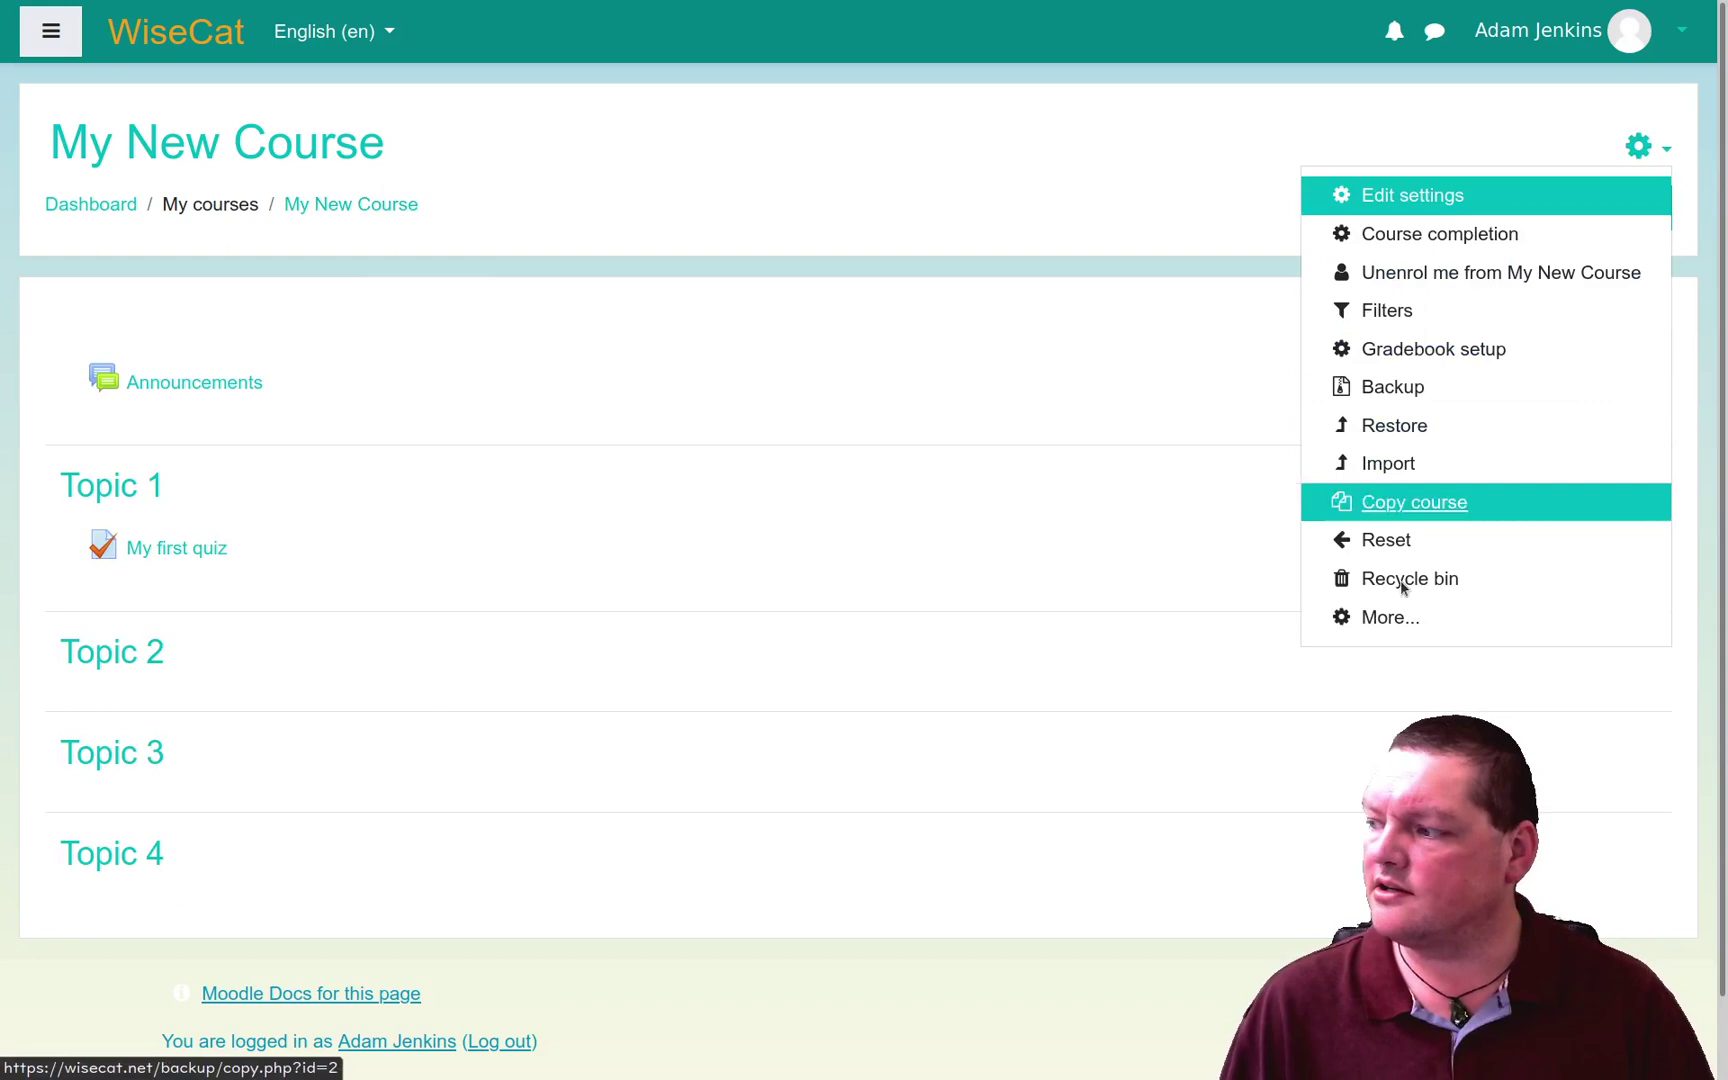
click(1380, 618)
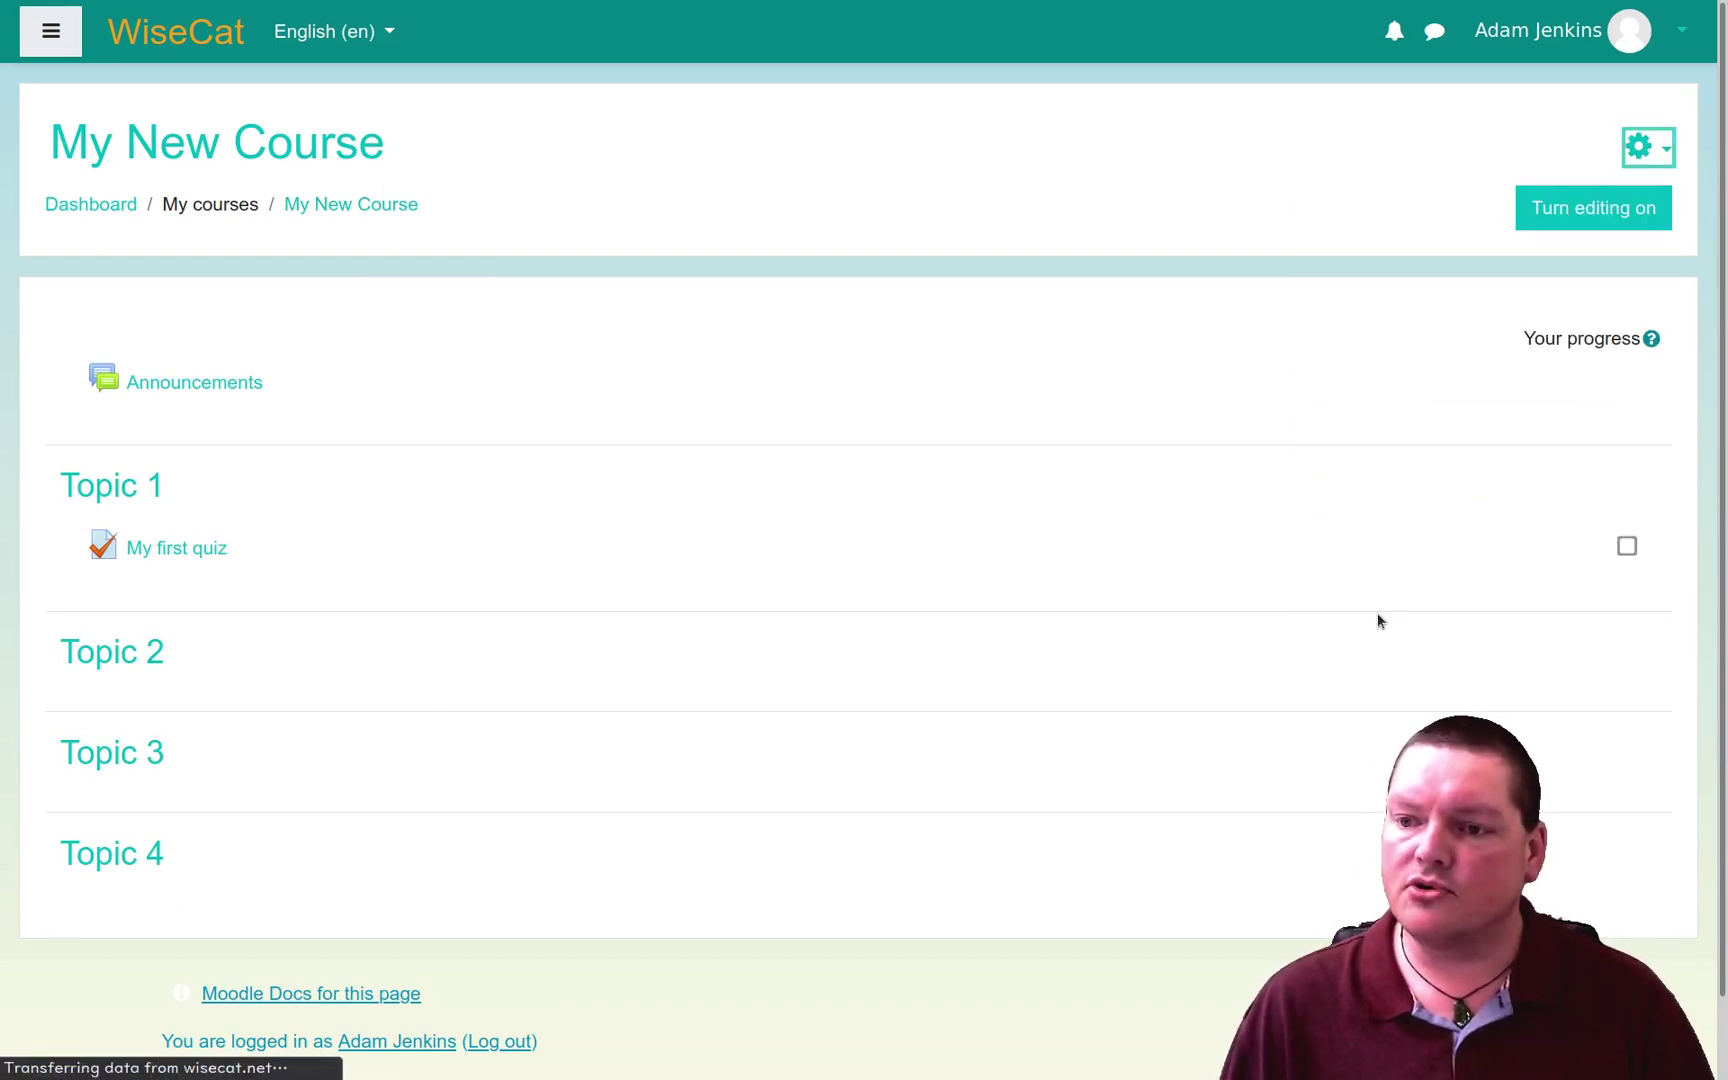
scroll(871, 667, down, 5)
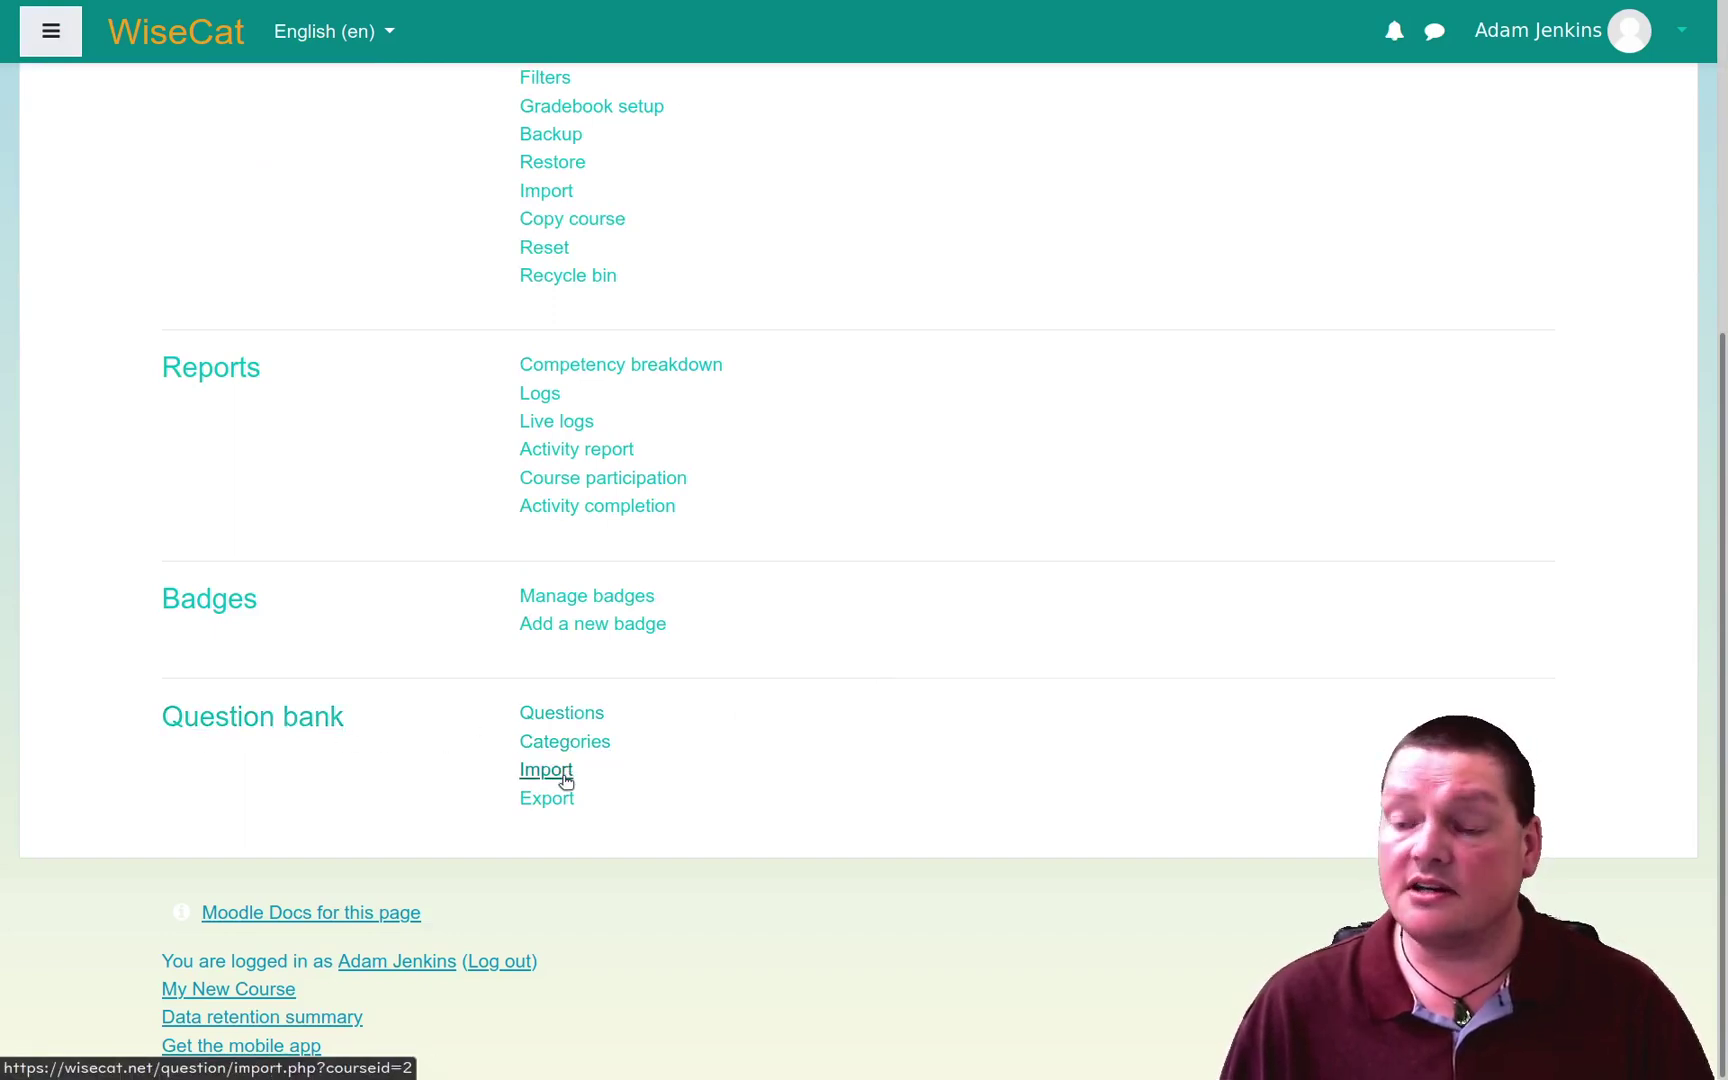
Step: Preview the existing How long? question in the course question bank, then go to Categories
click(566, 718)
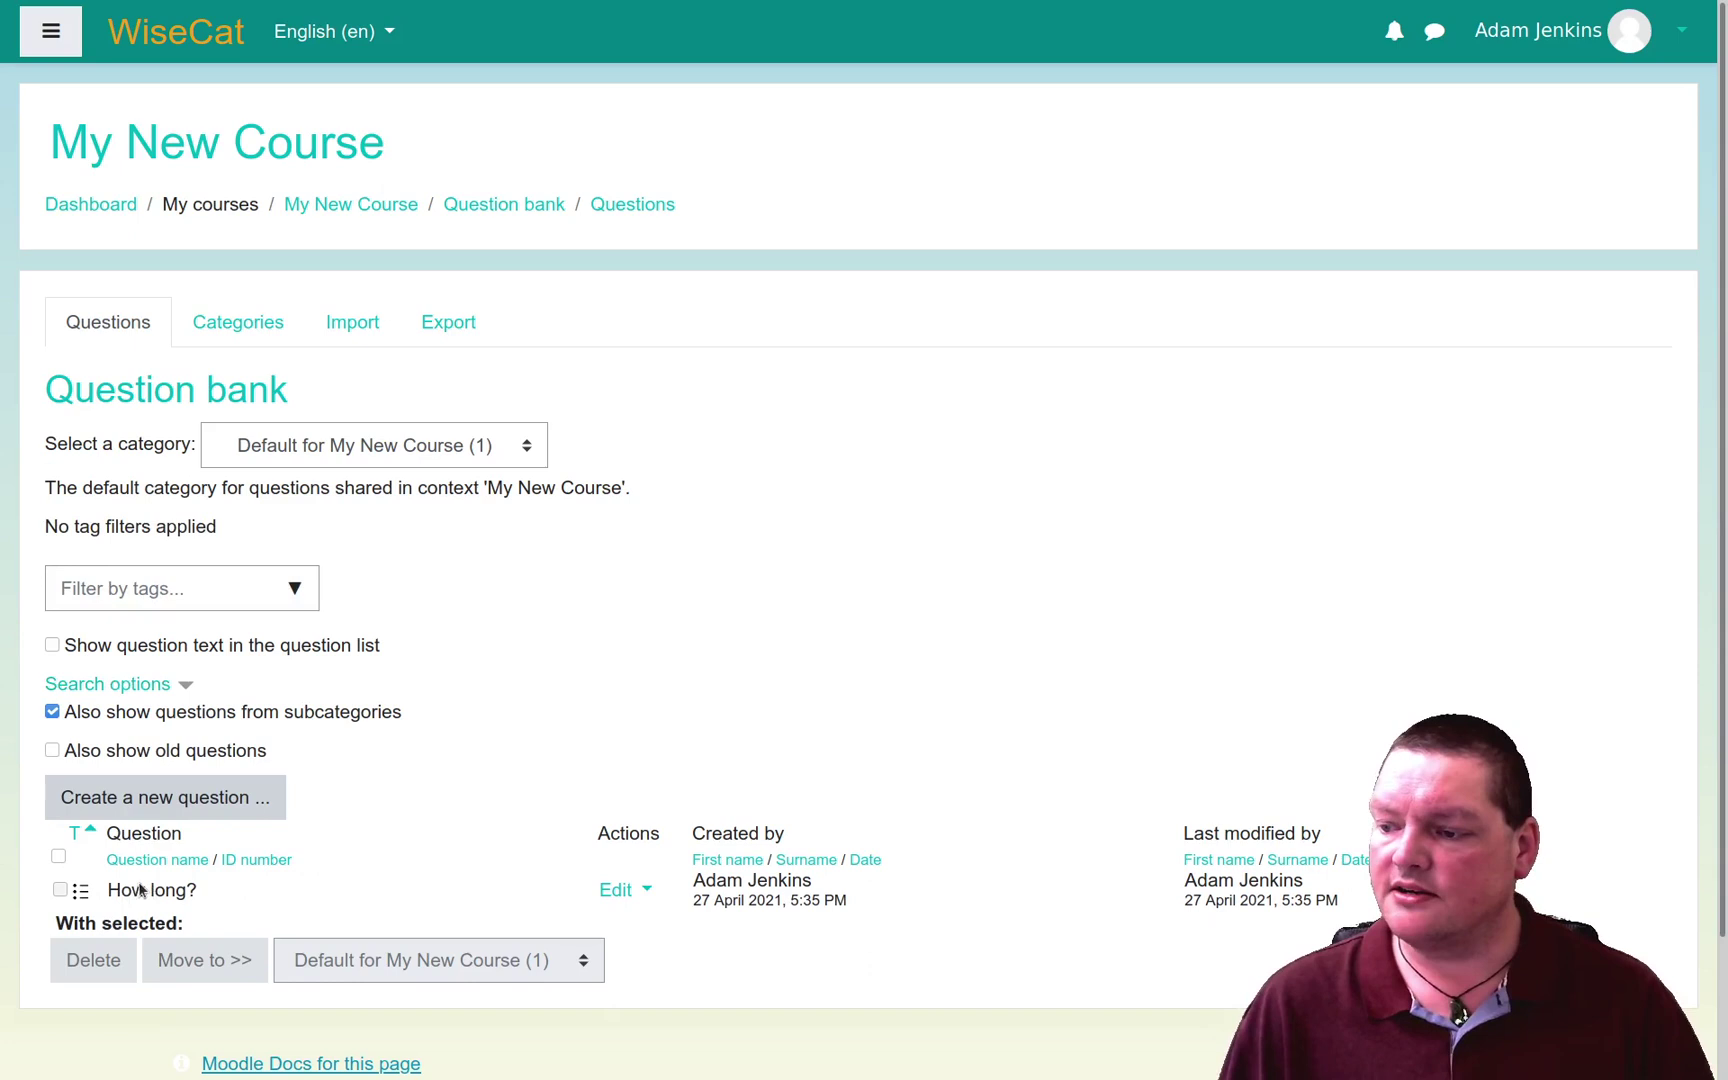
drag(108, 890, 196, 899)
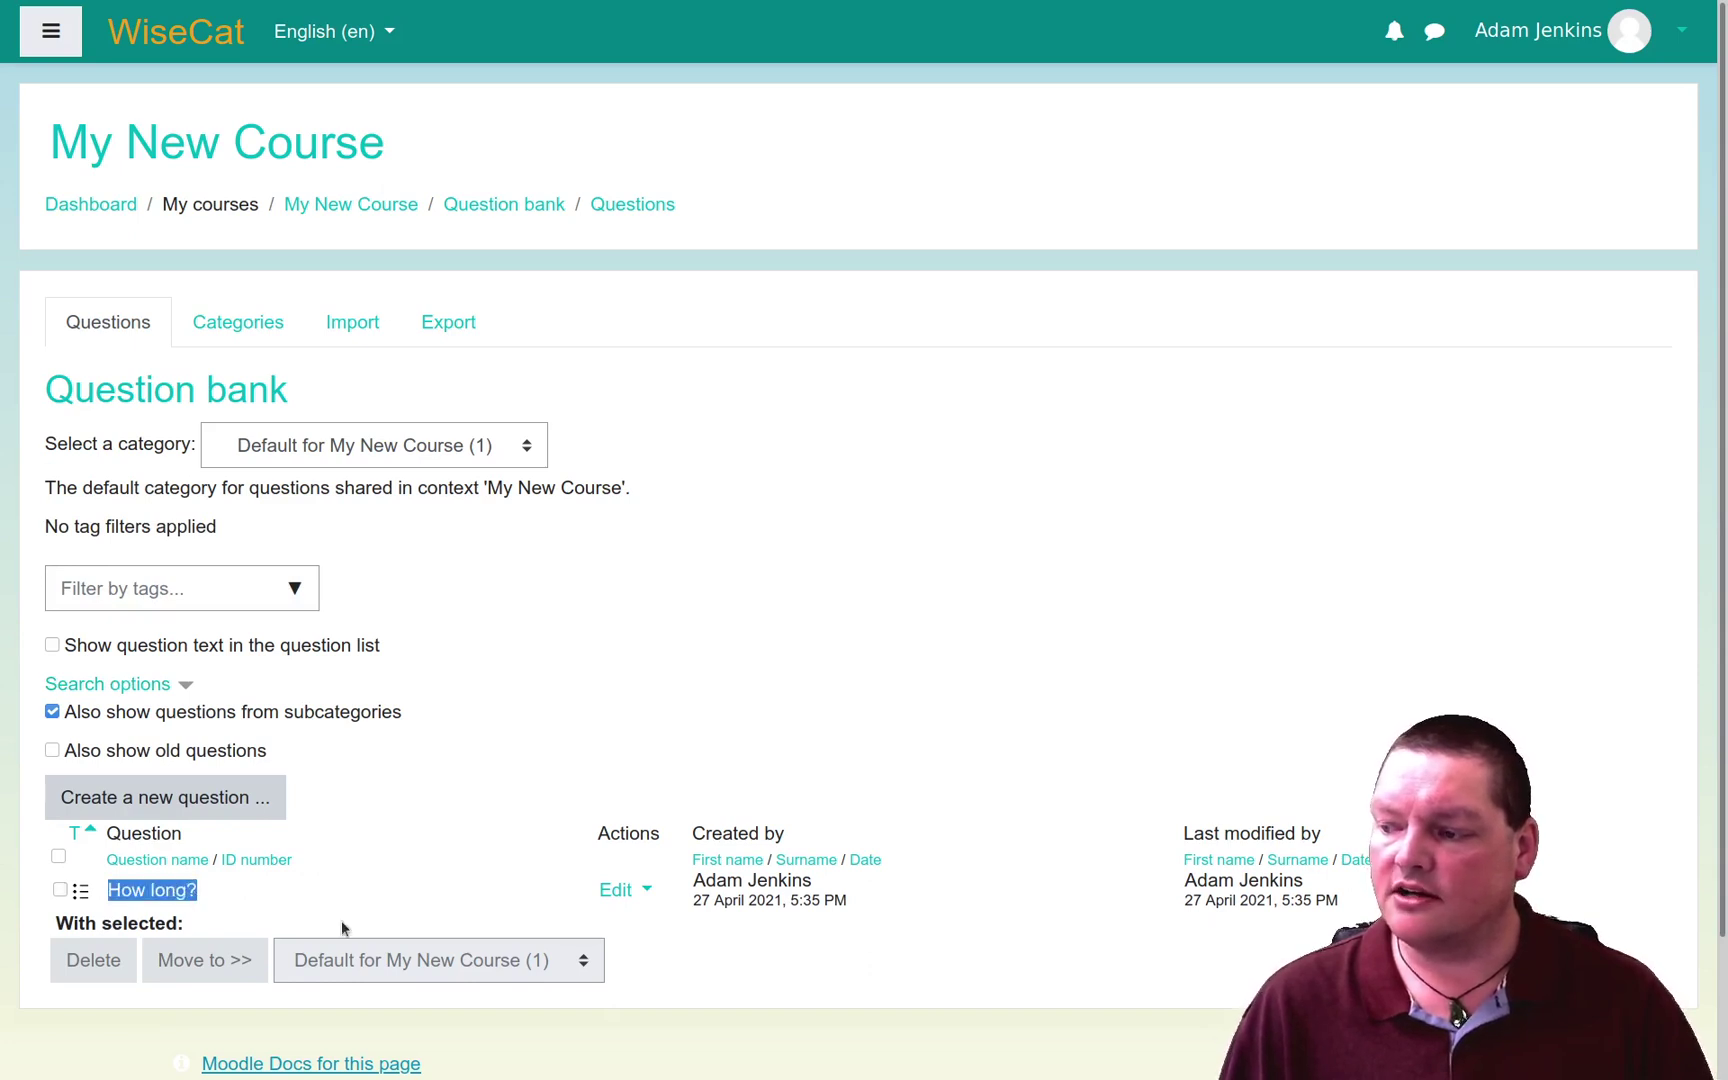
click(640, 893)
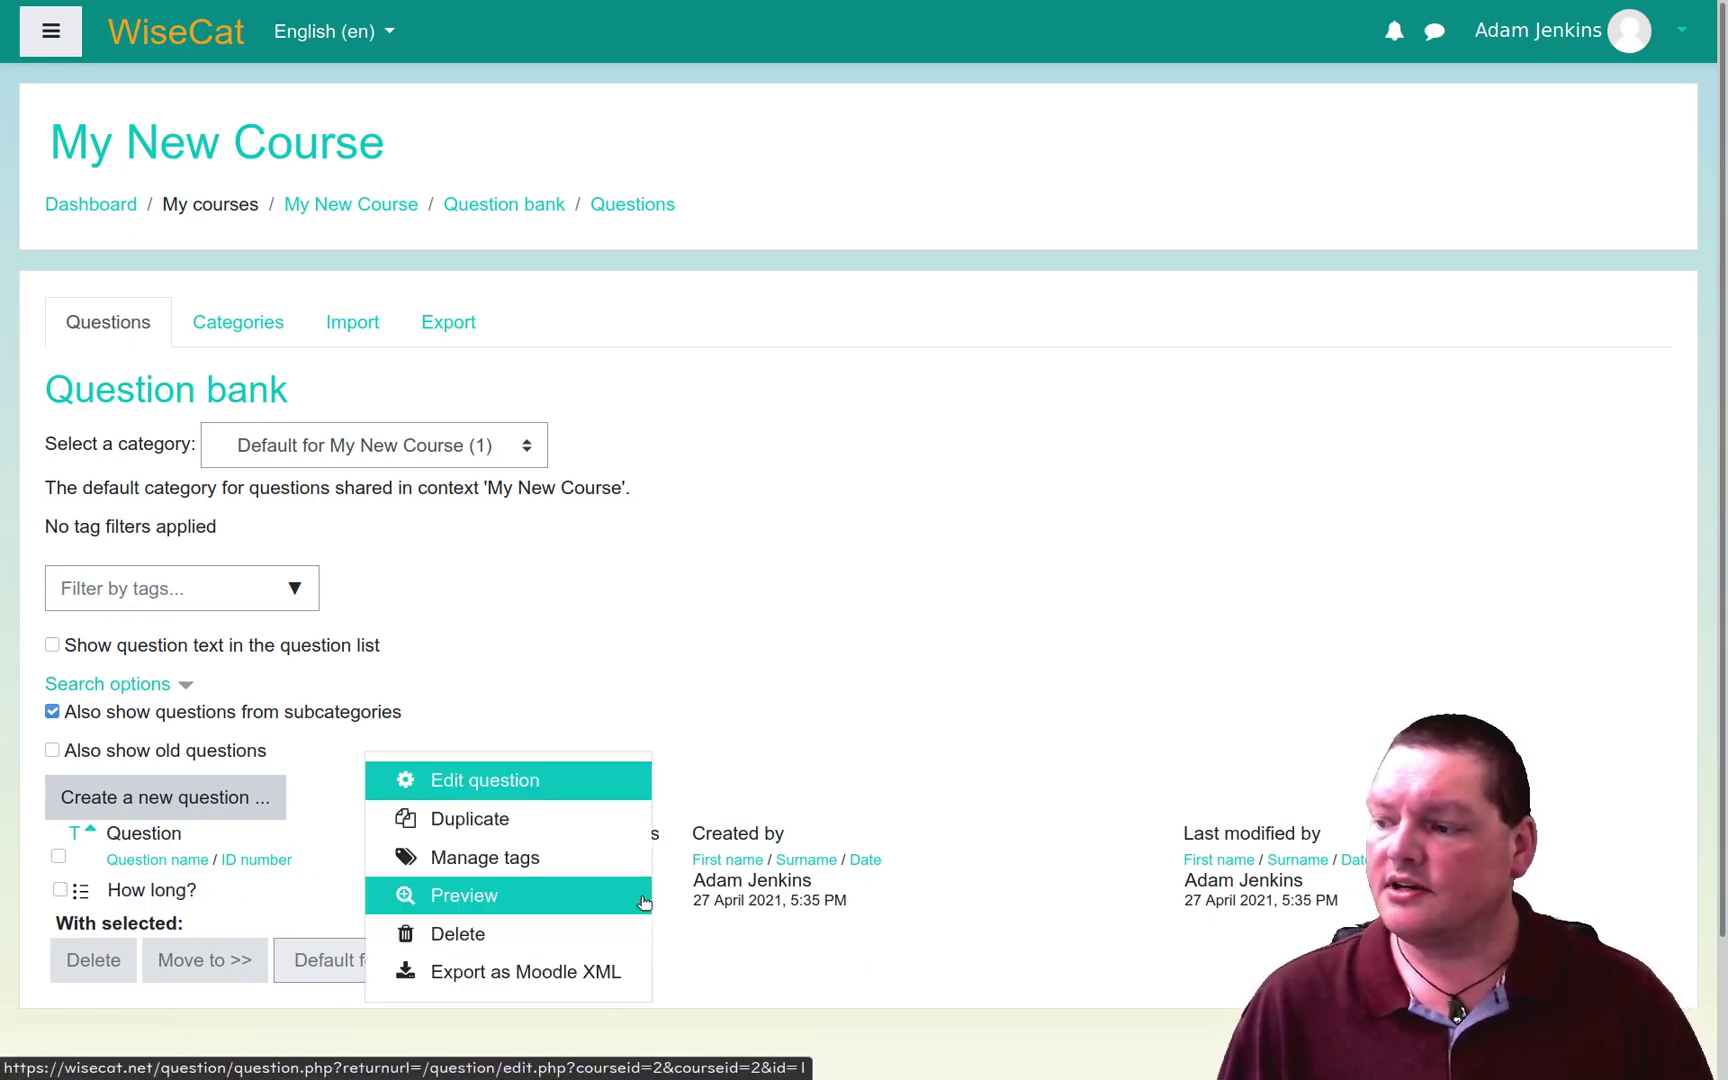
click(565, 895)
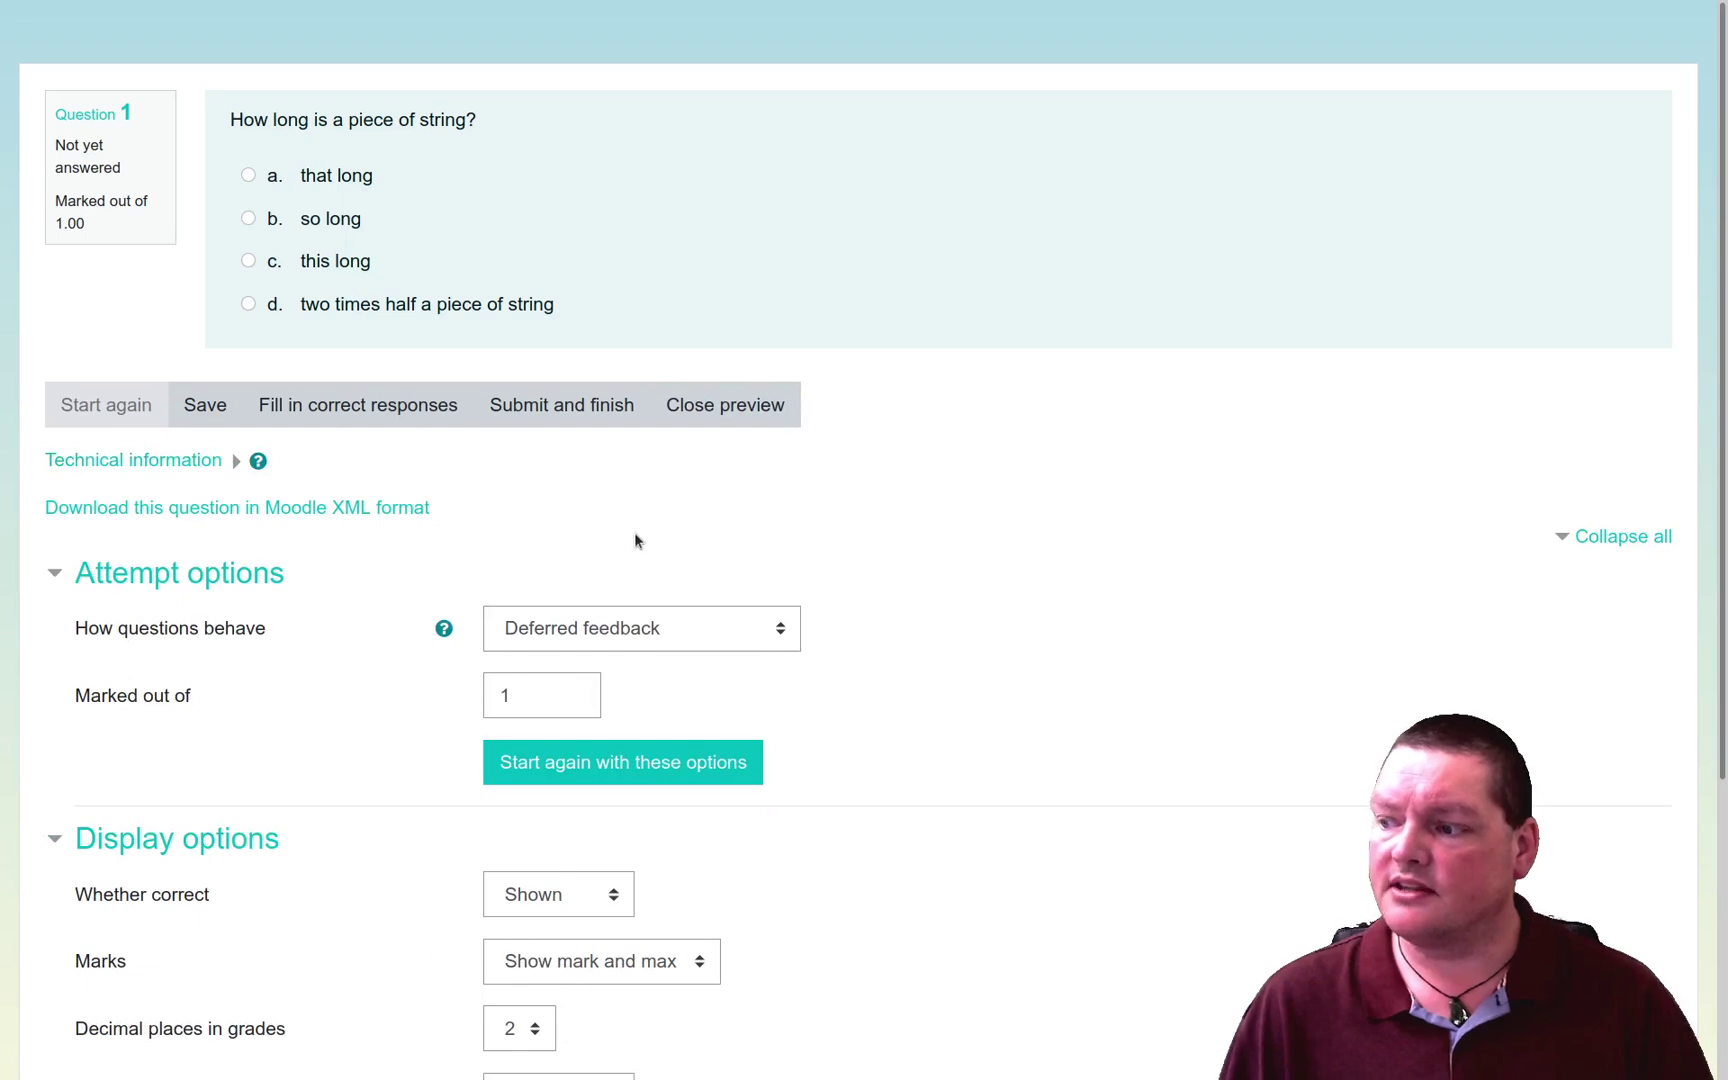
click(768, 404)
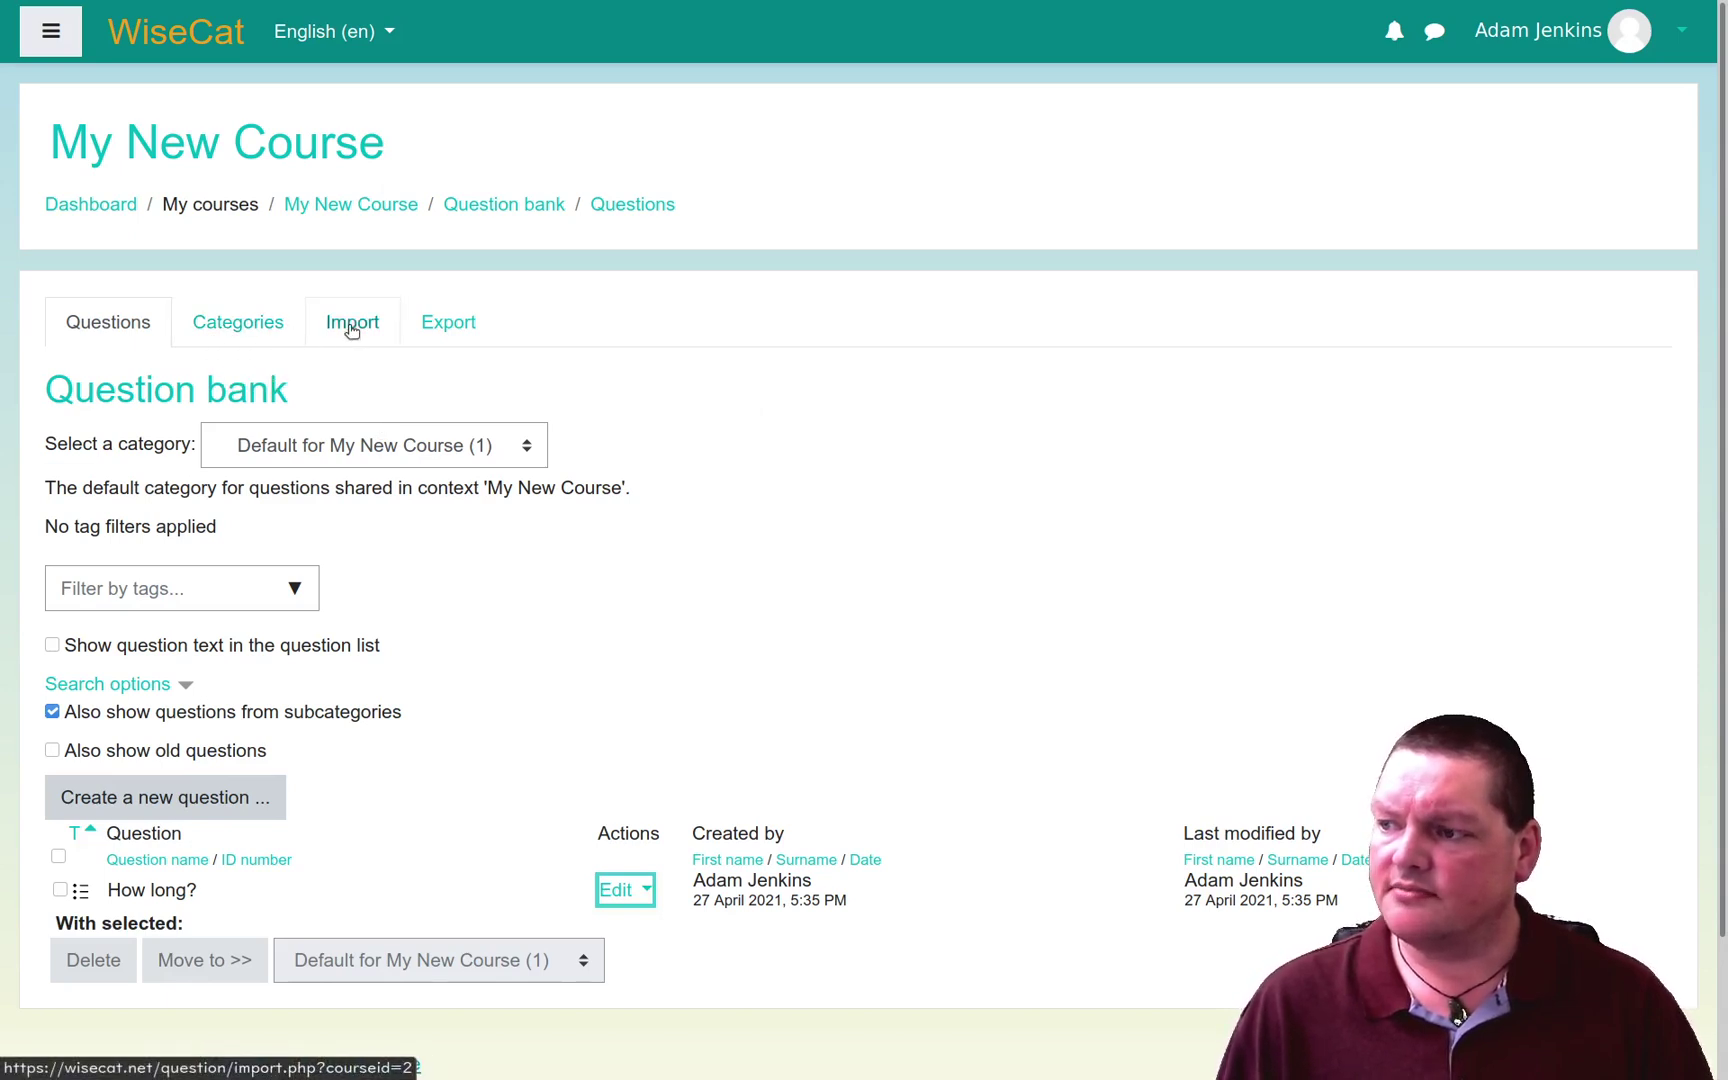
click(262, 325)
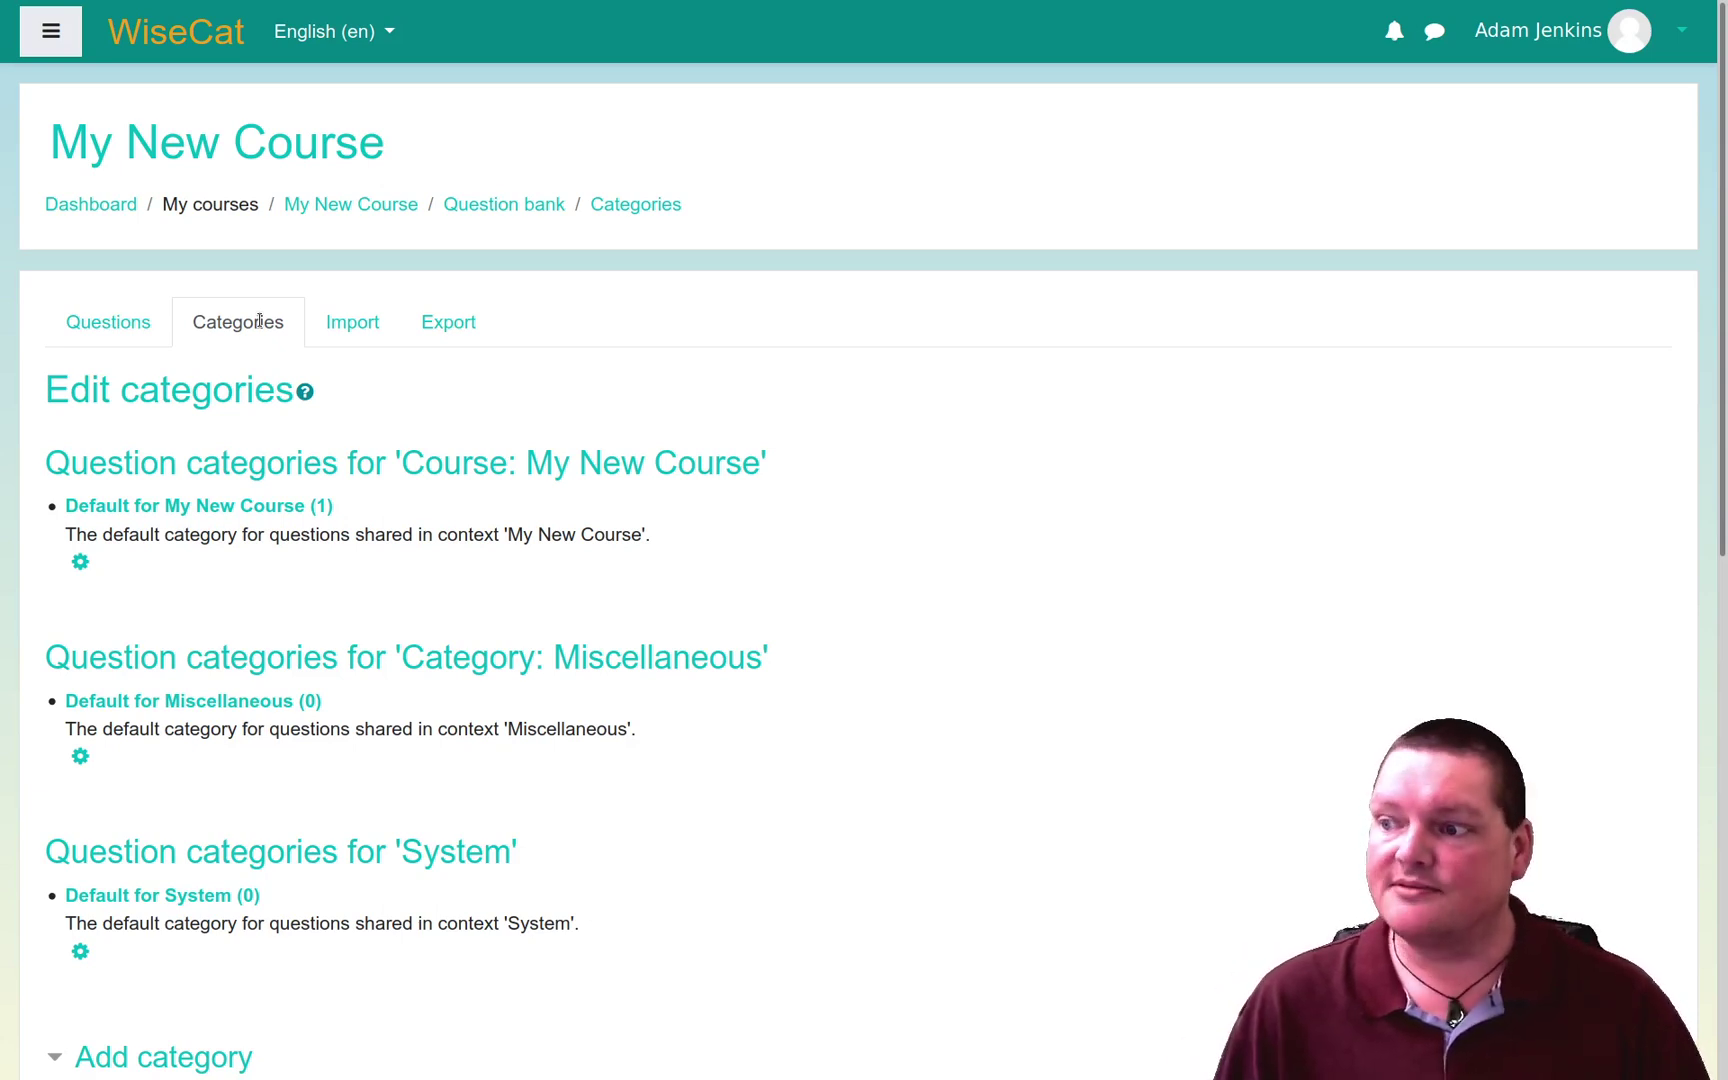
Step: Create the category 'AIKEN Format' with parent Top for My New Course
scroll(374, 788, down, 4)
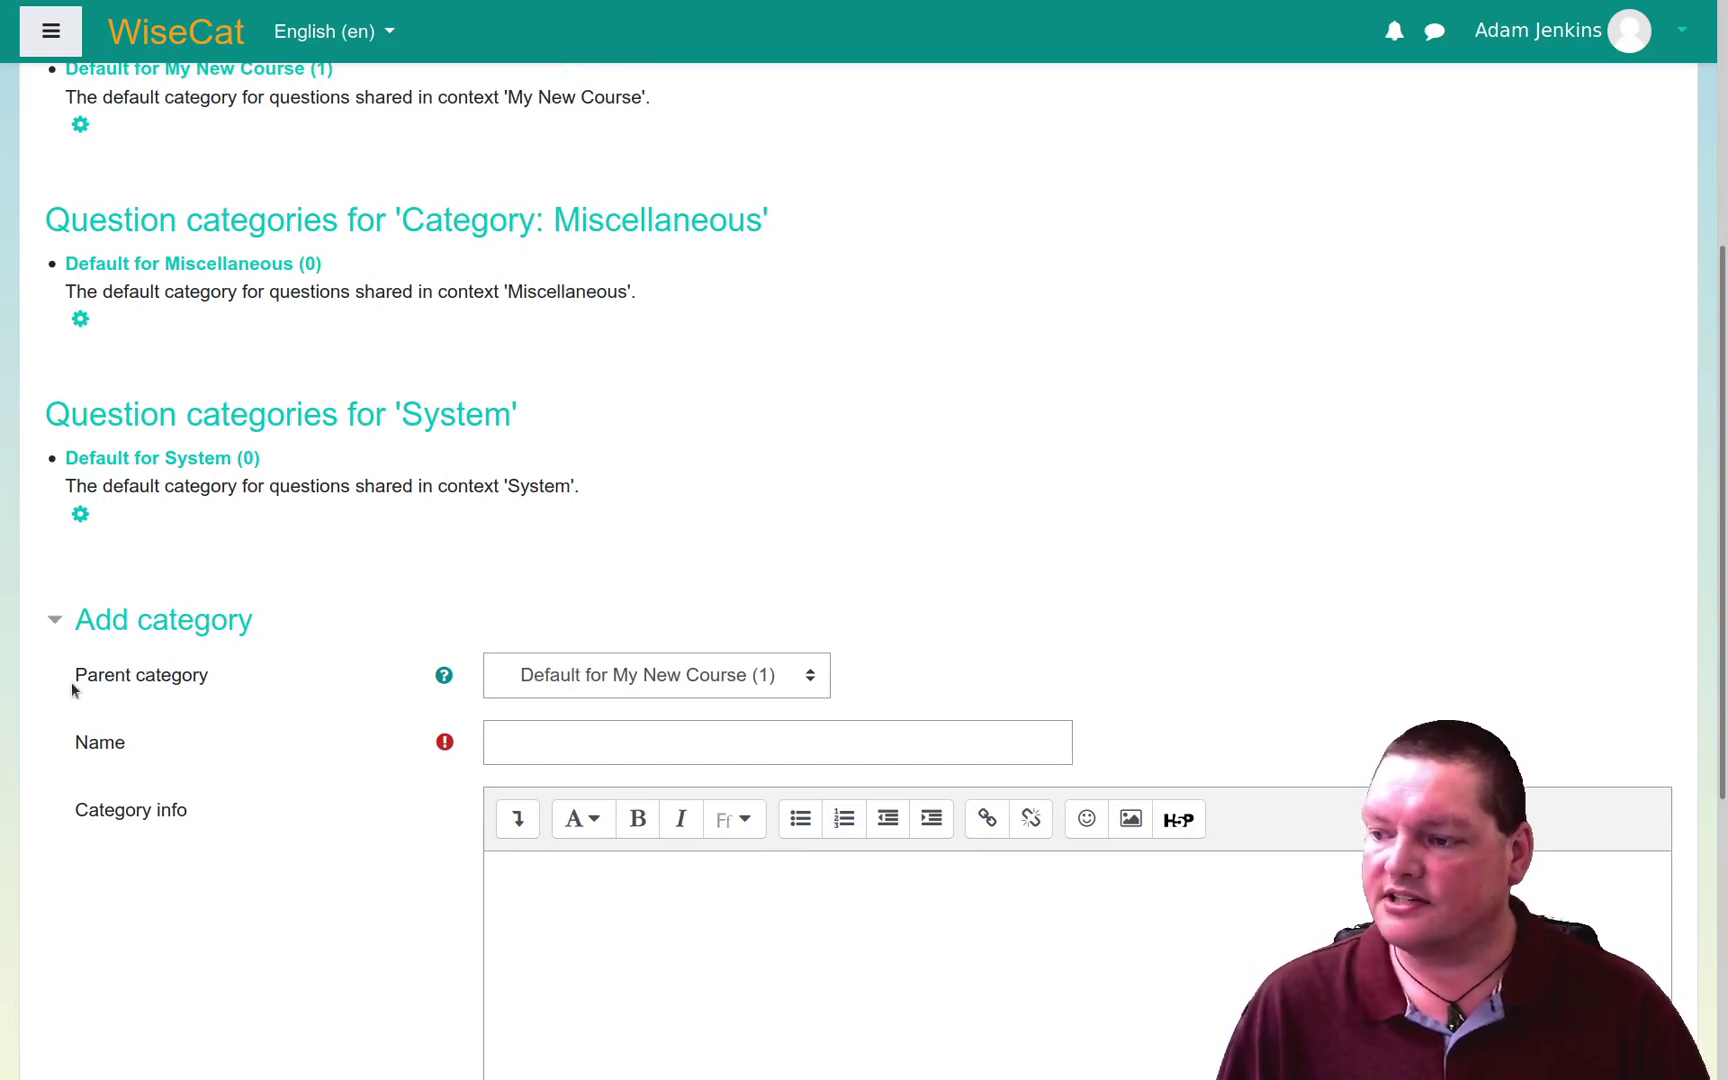
click(752, 671)
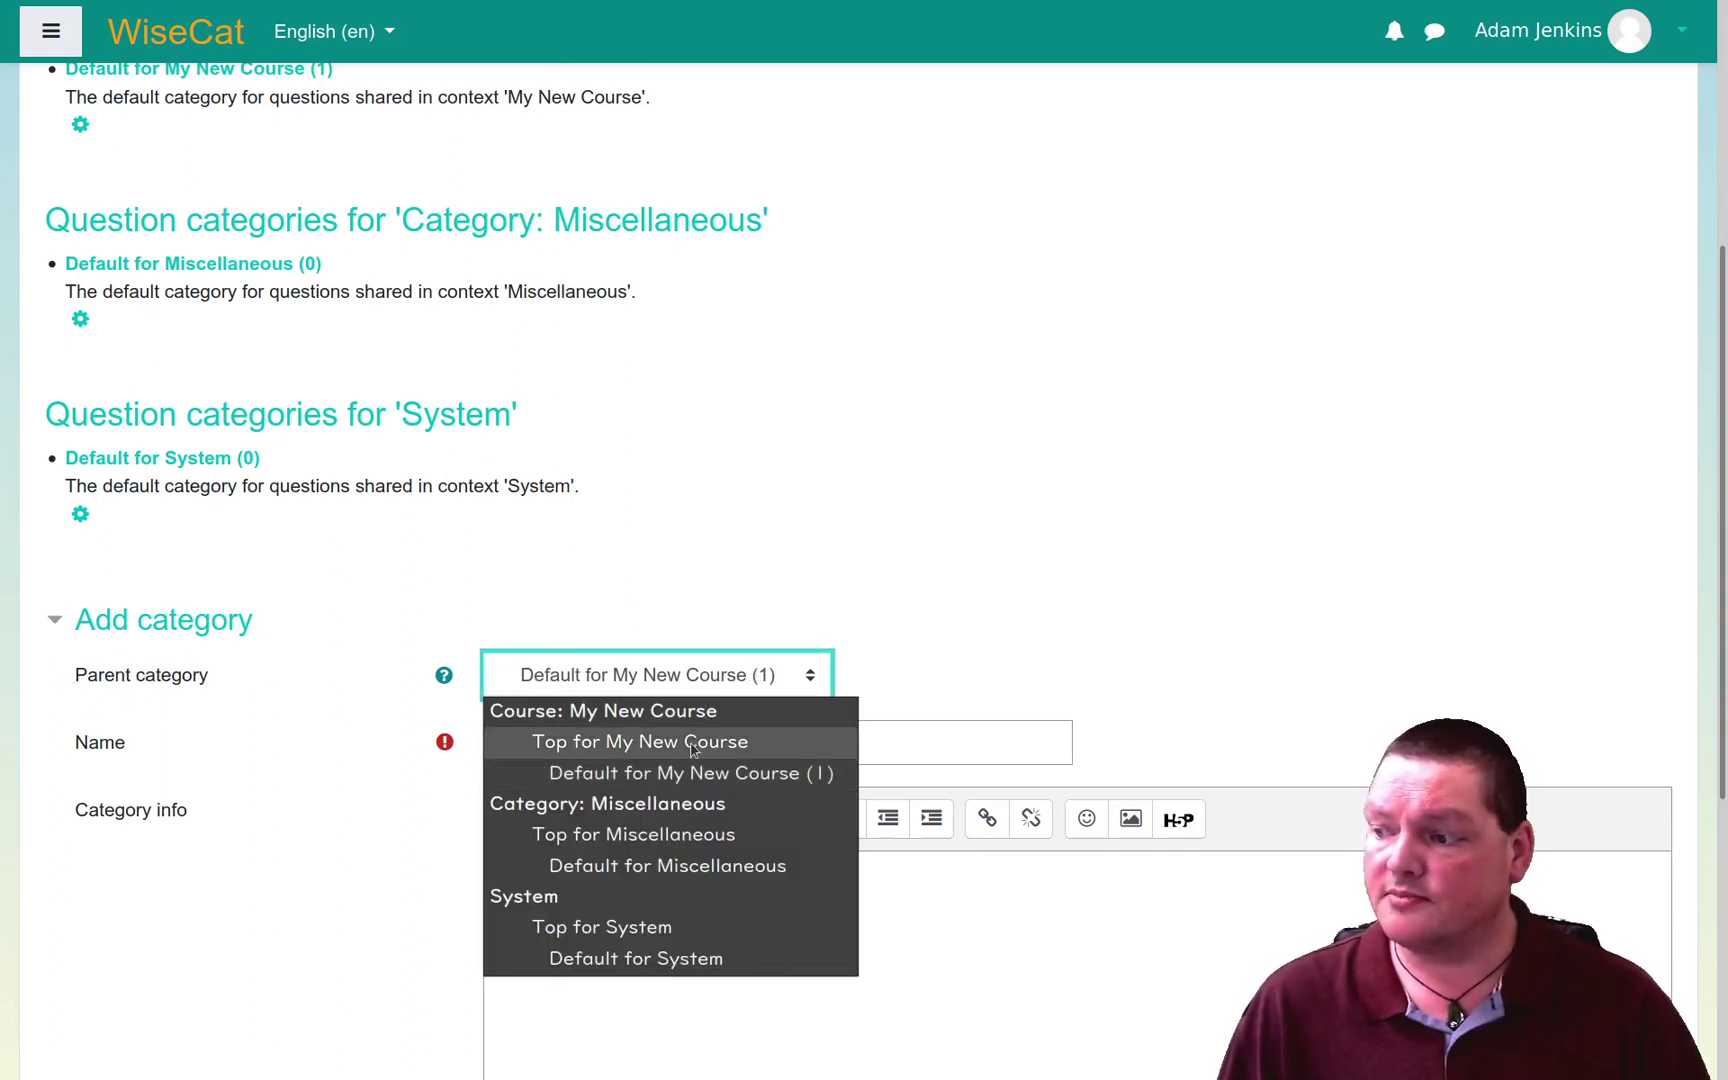
click(655, 745)
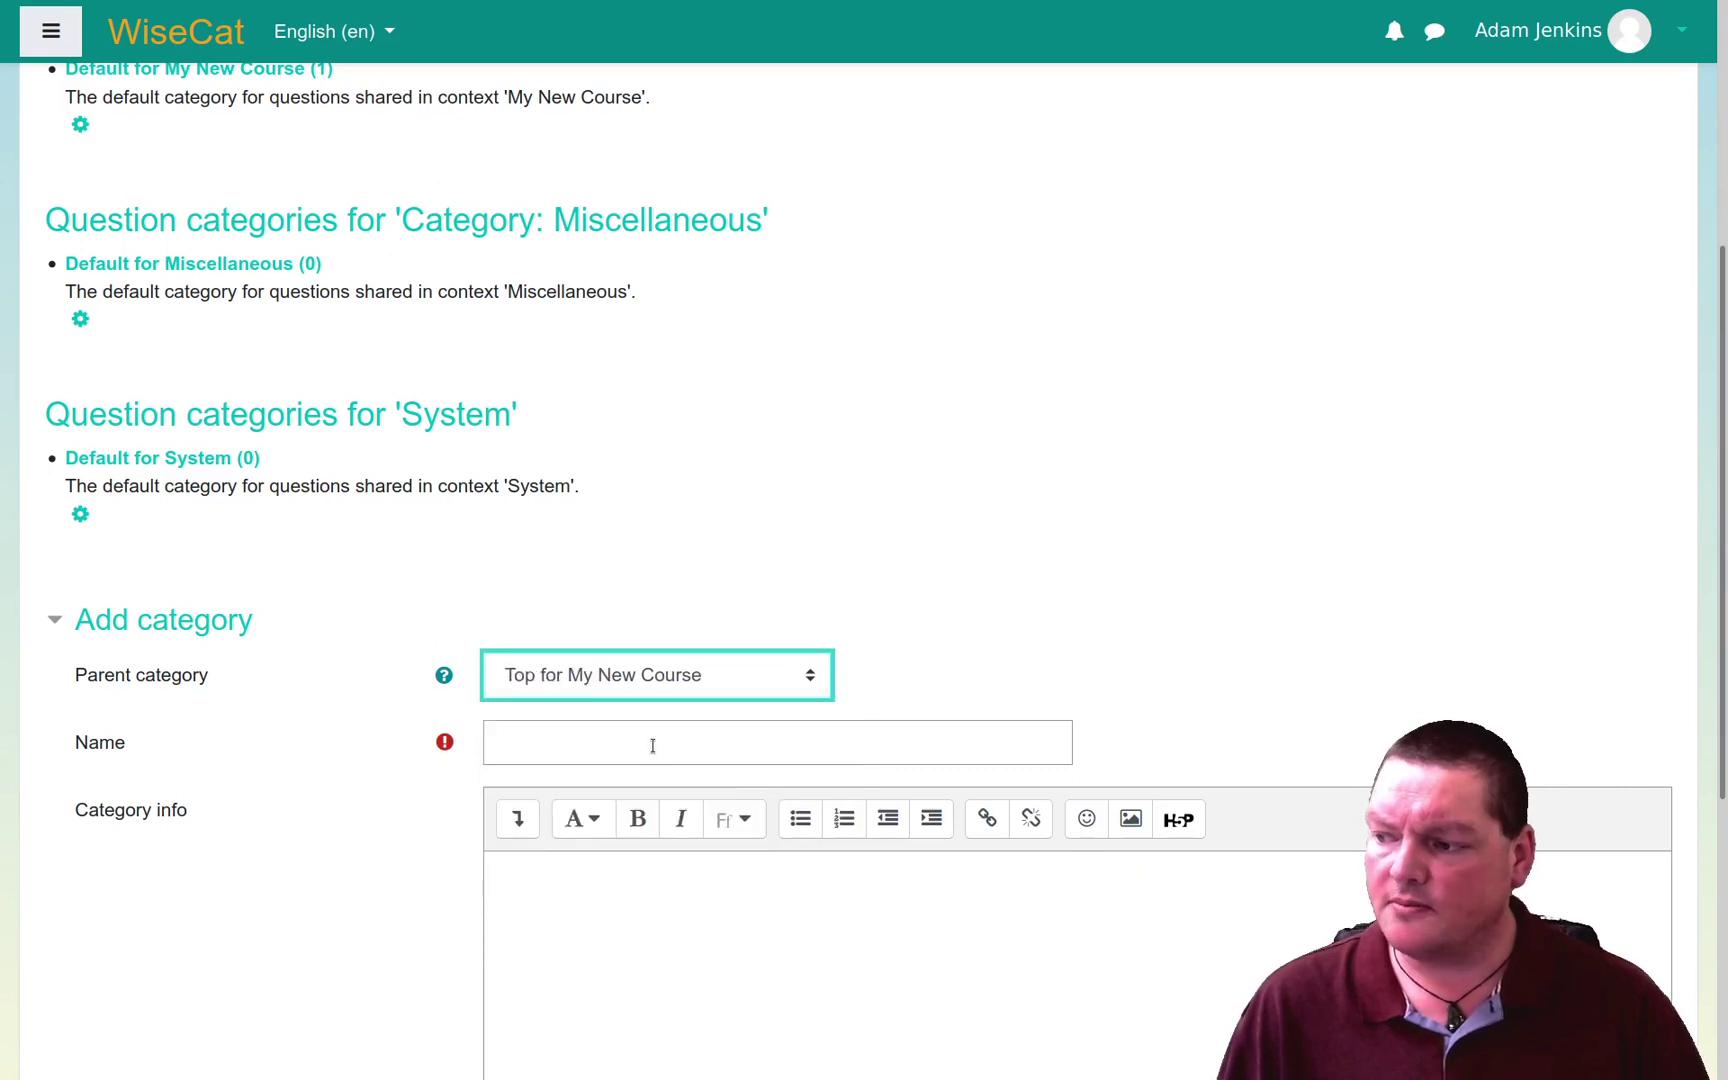
click(653, 745)
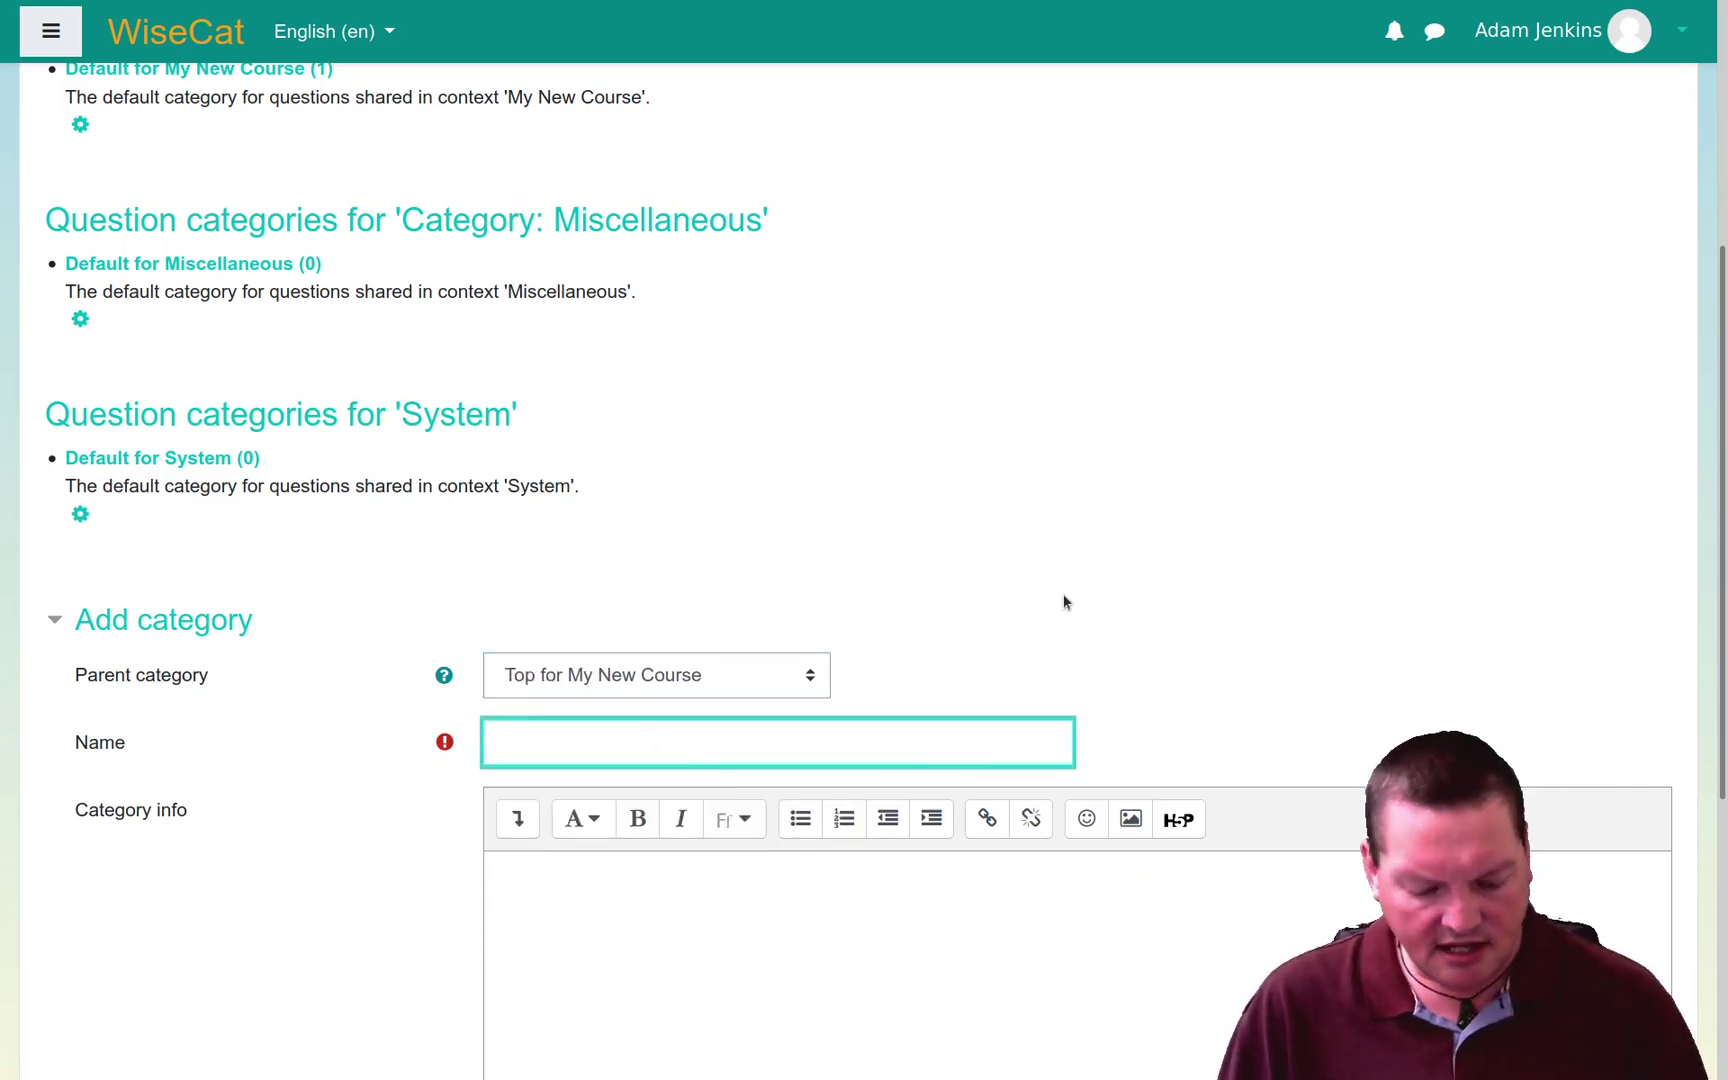
text(AIKEN)
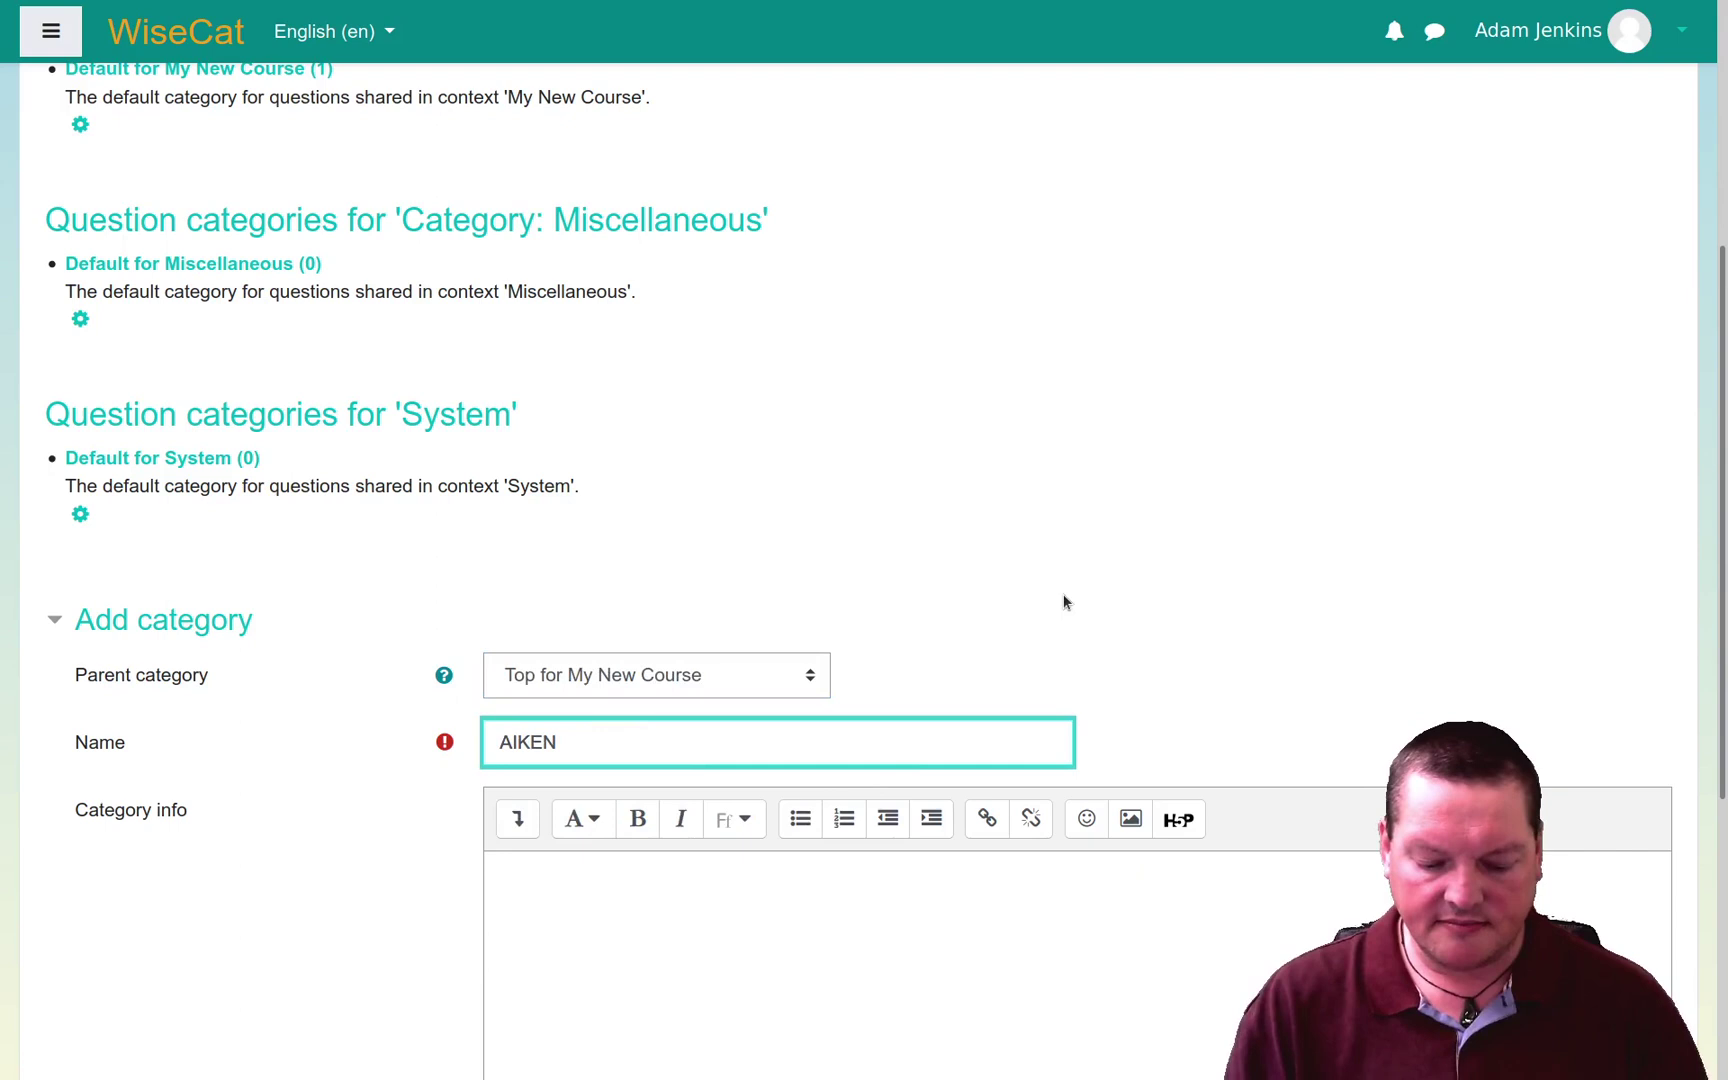
text( Format)
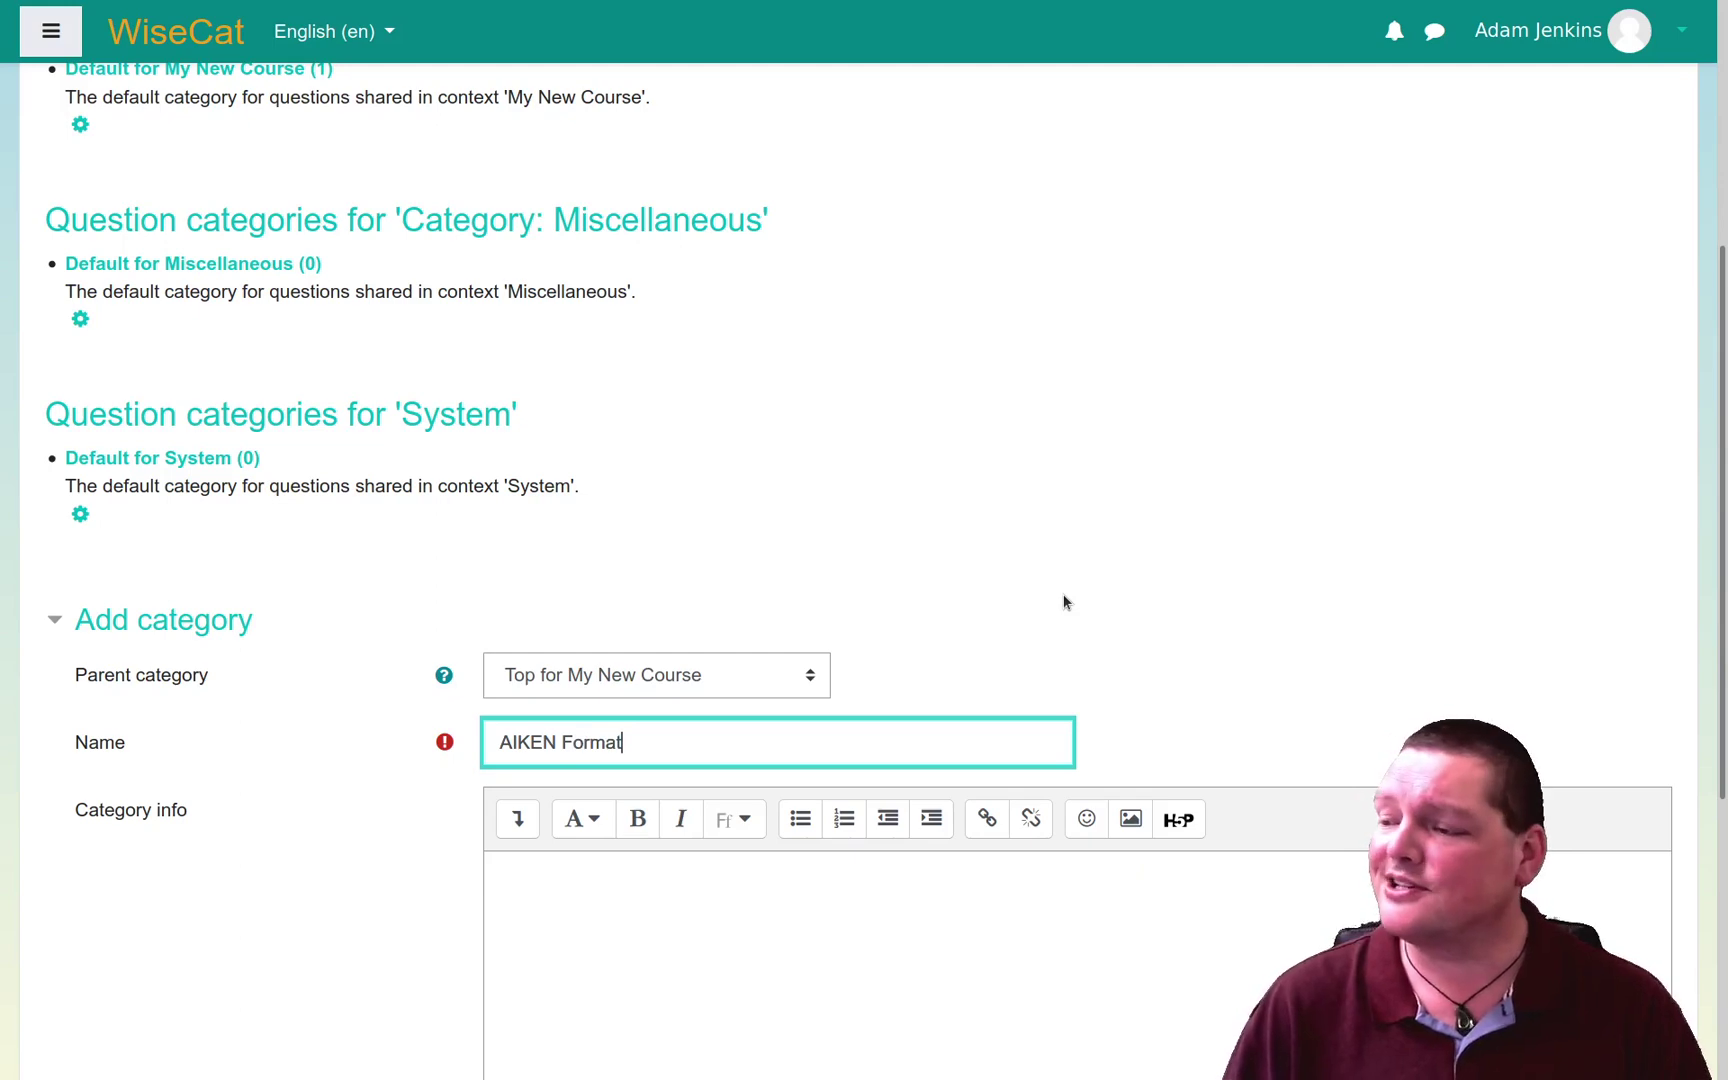
key(Return)
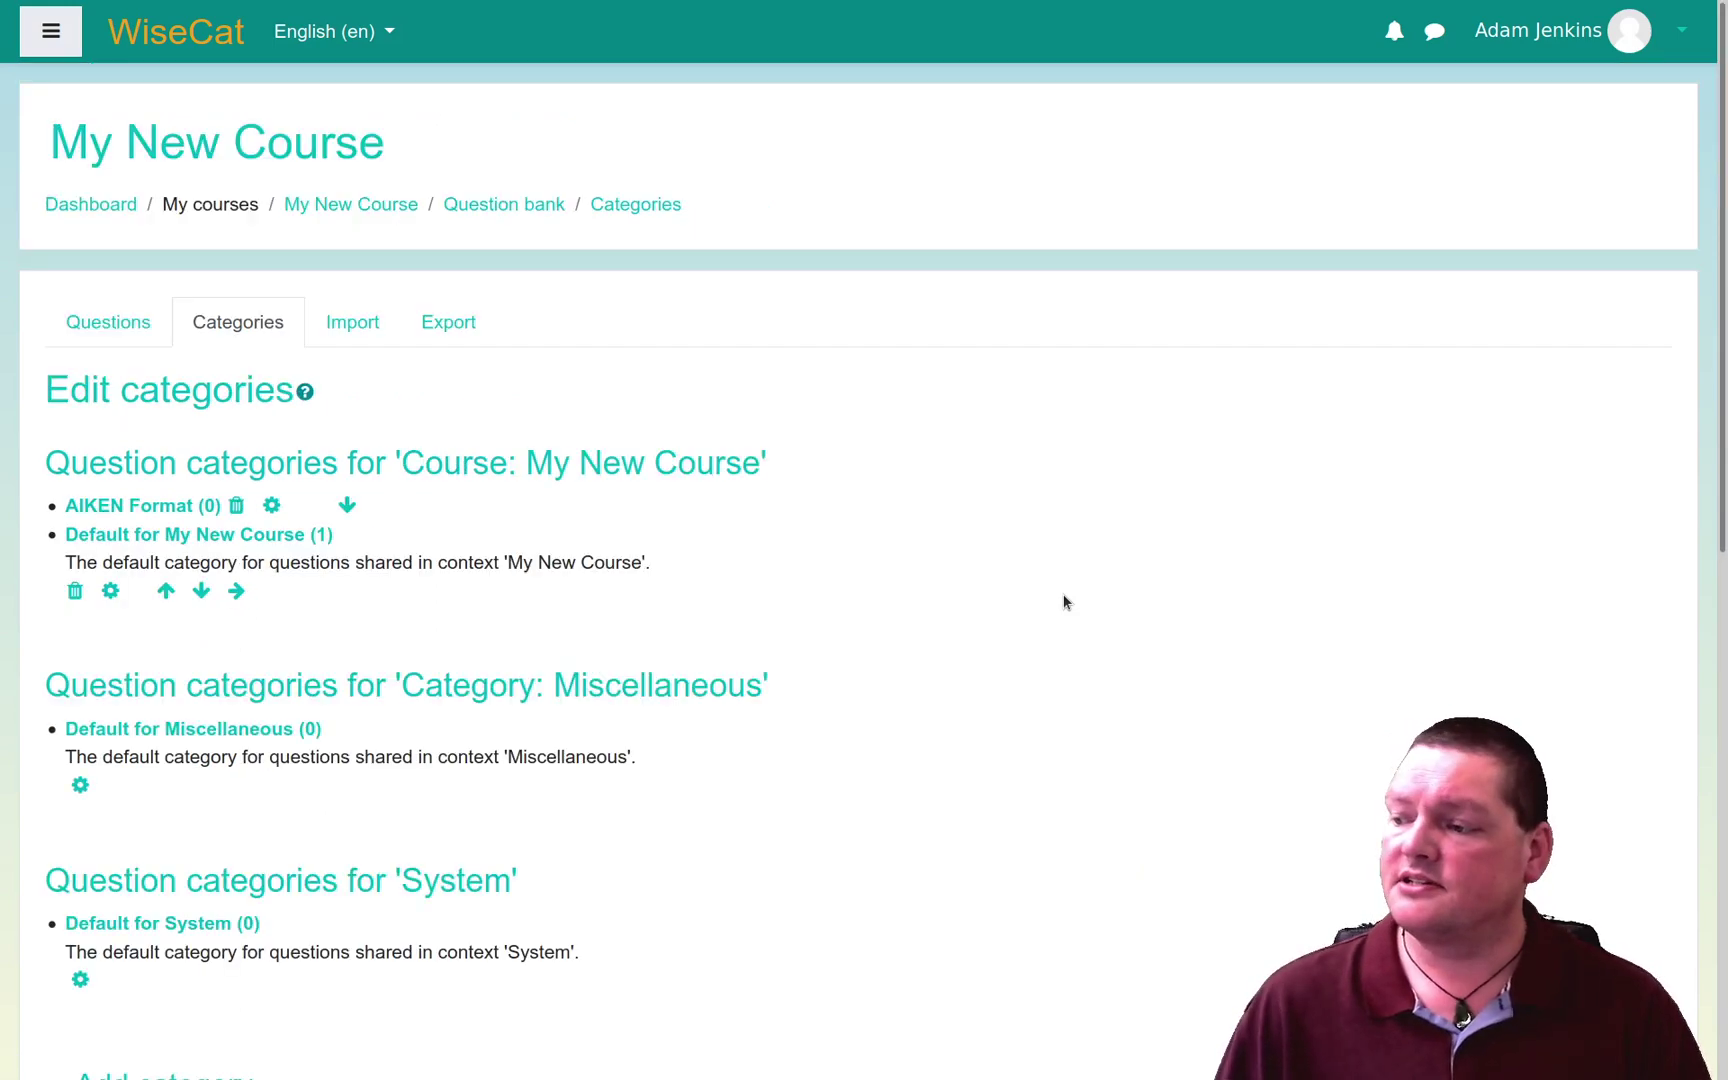
Step: Scroll through the Edit categories page to check the new AIKEN Format (0) category
scroll(518, 513, up, 3)
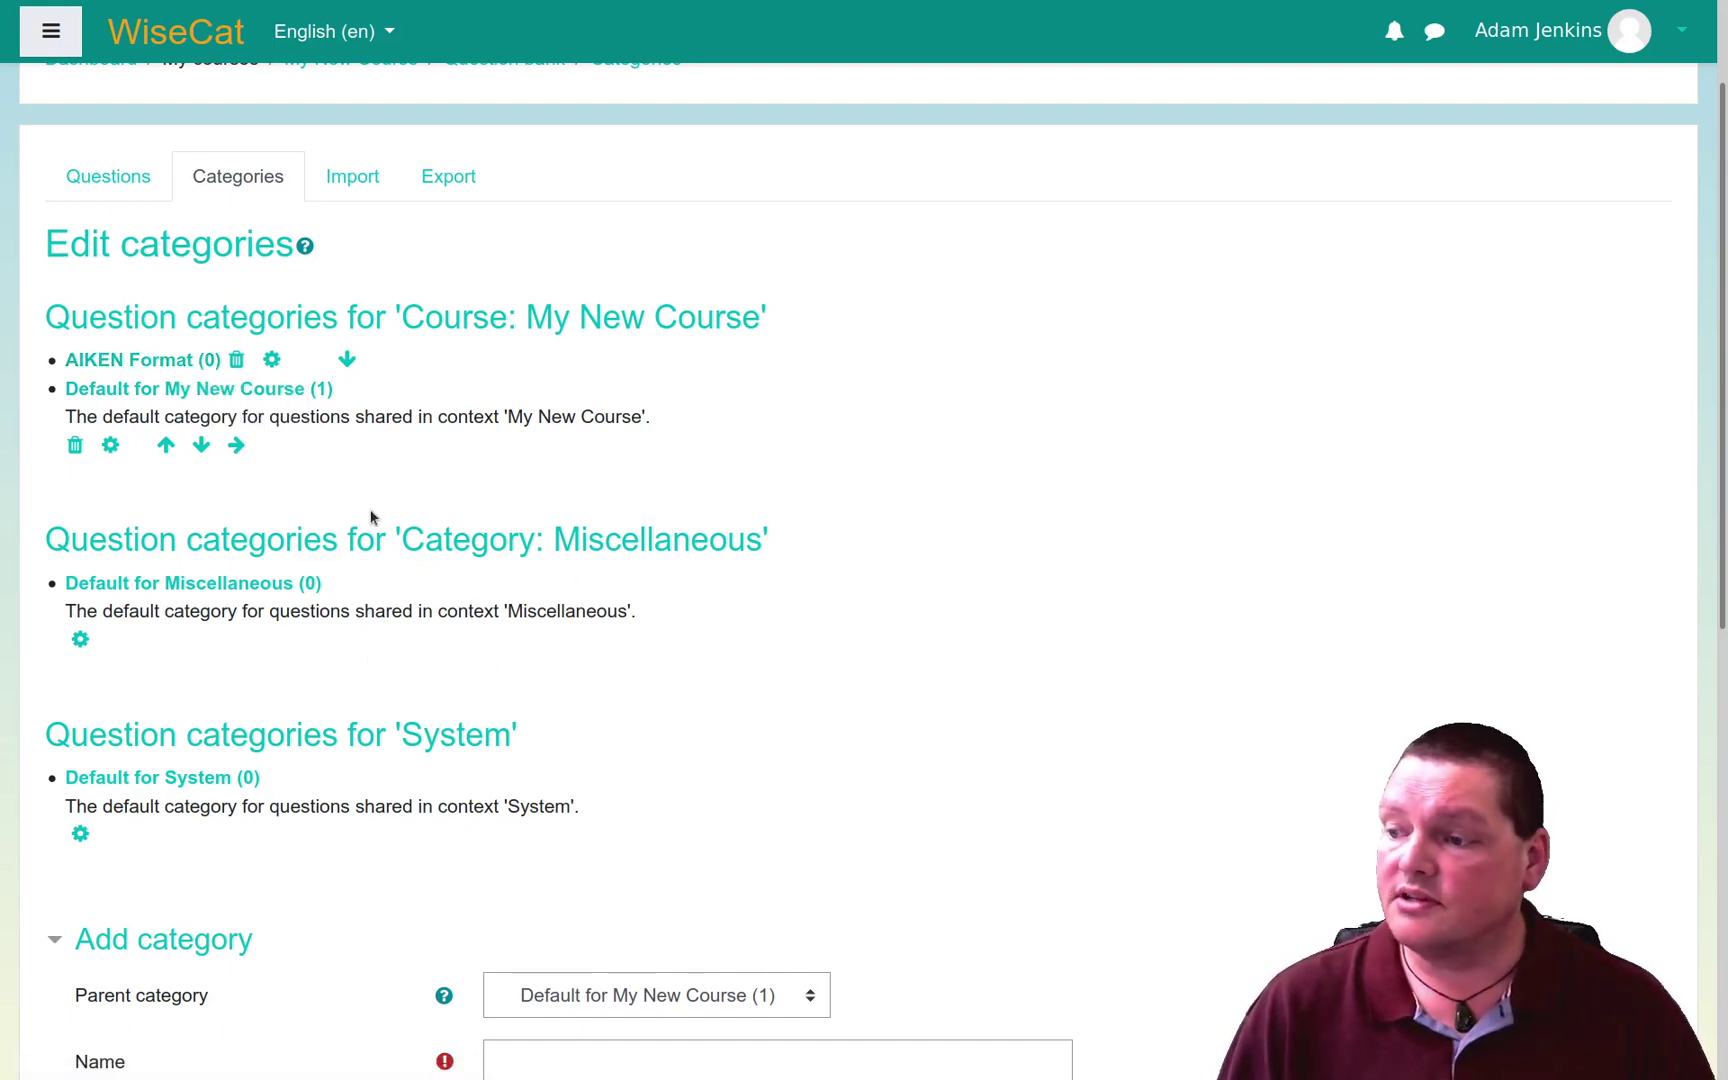
scroll(373, 510, down, 4)
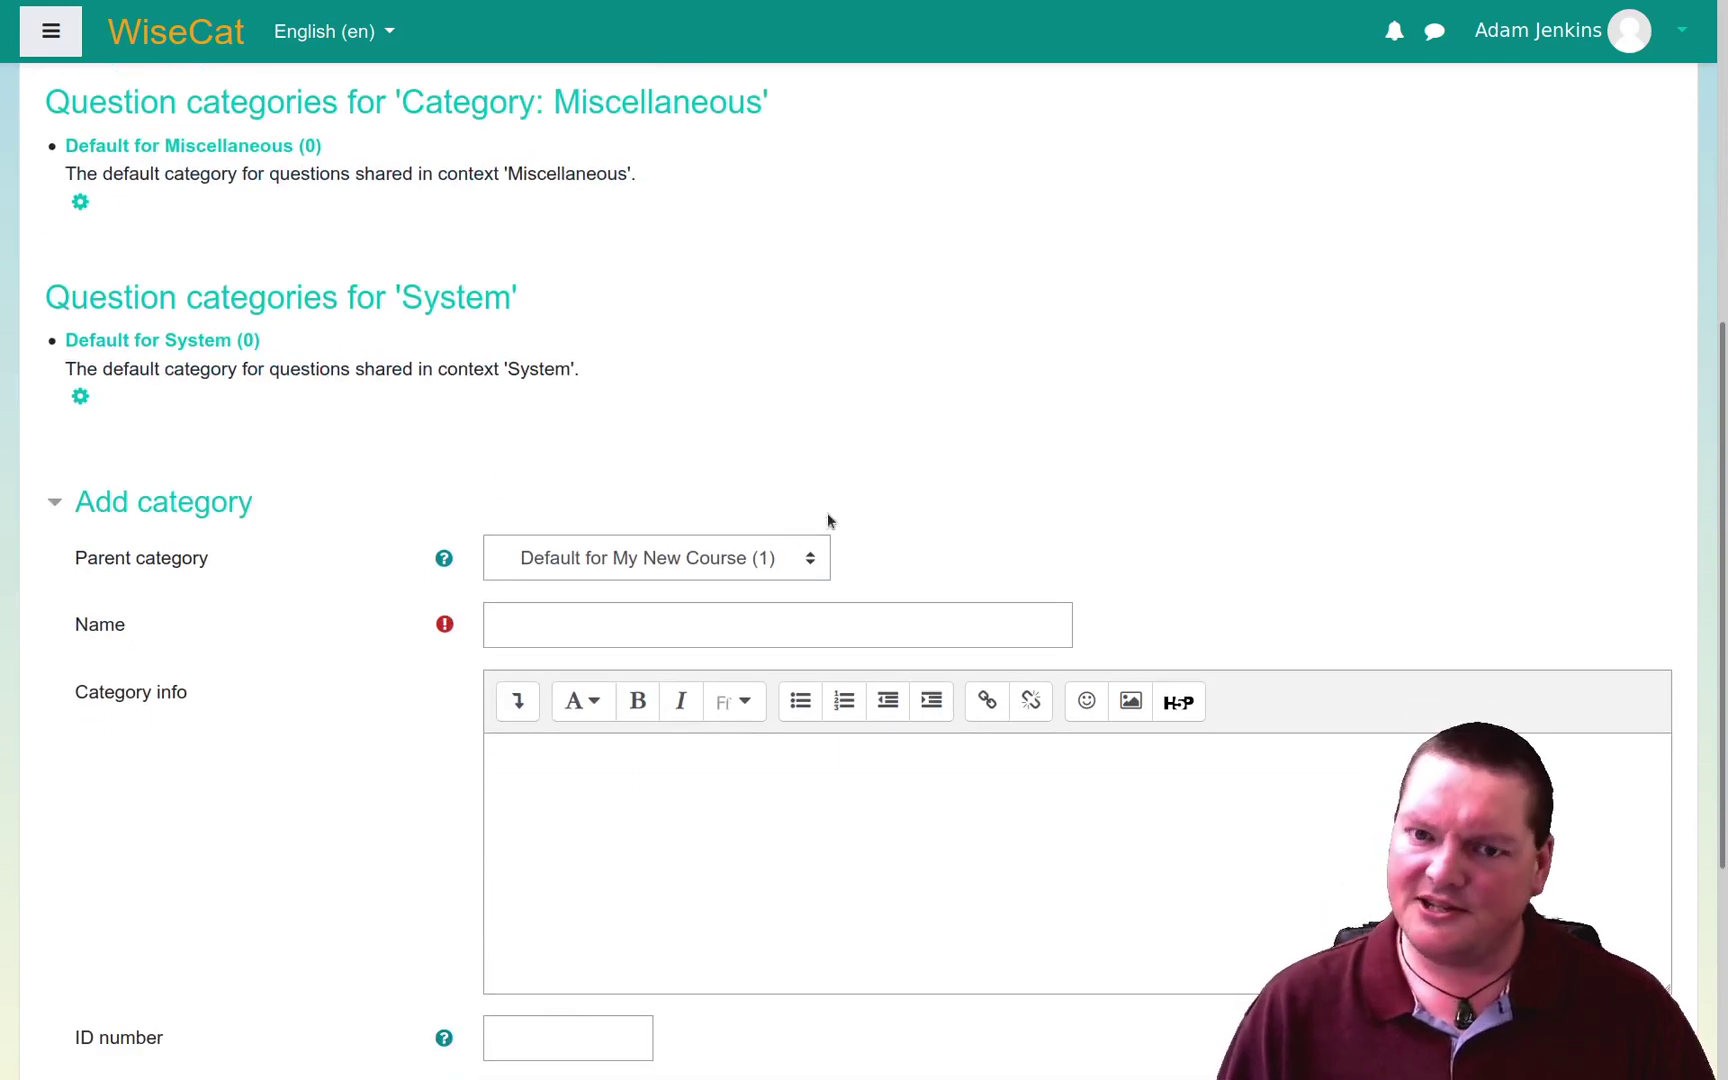
scroll(828, 516, up, 5)
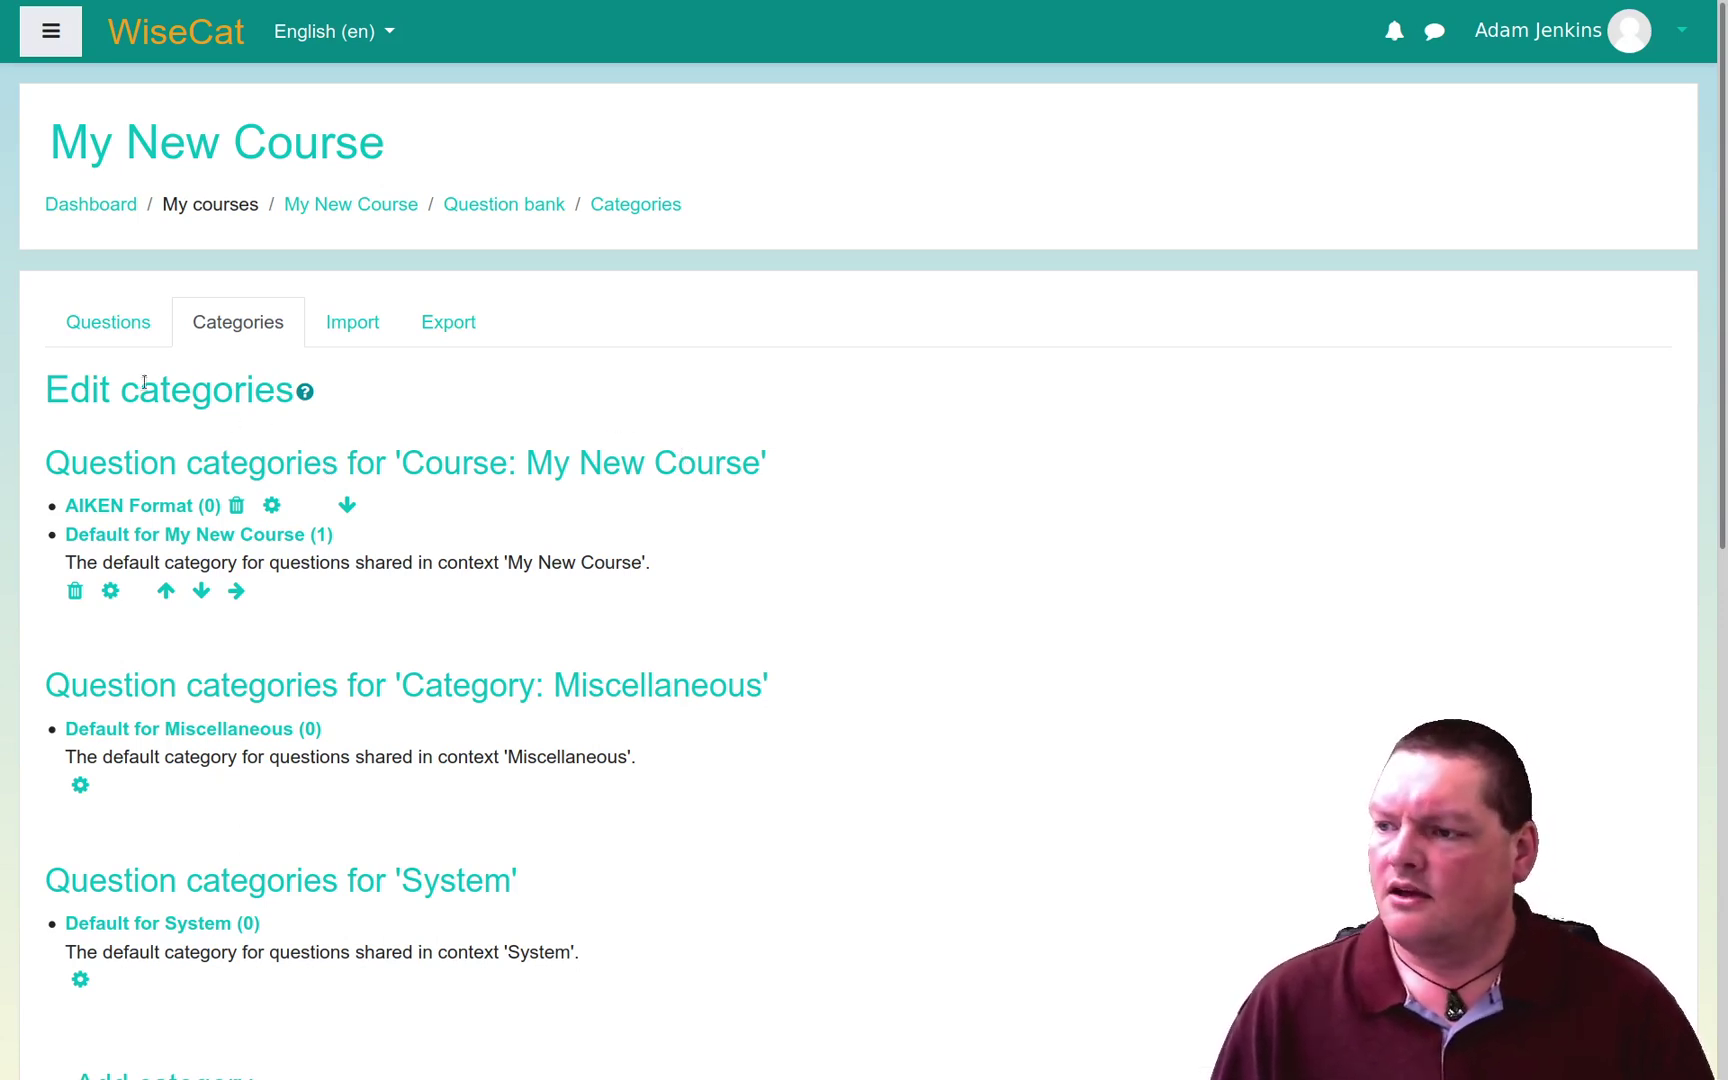
Step: Switch the question list to the empty AIKEN Format category and pick Multiple choice for a new question
click(133, 320)
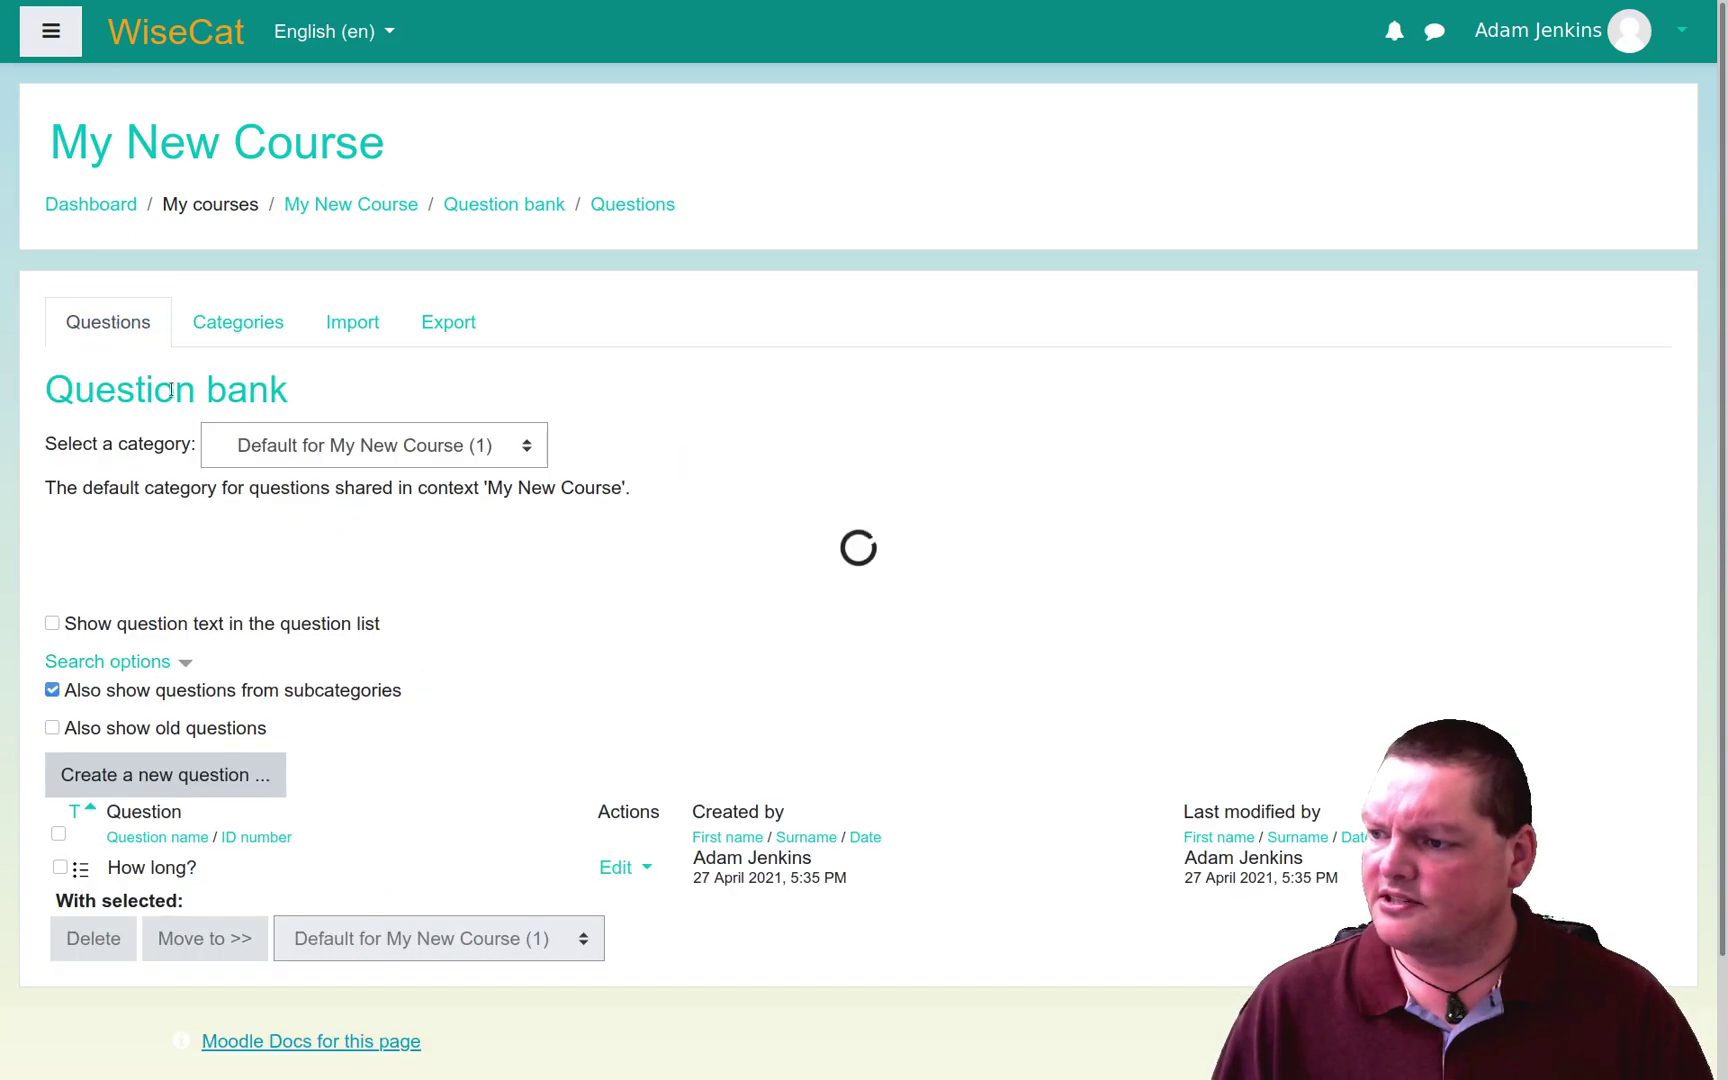
click(408, 453)
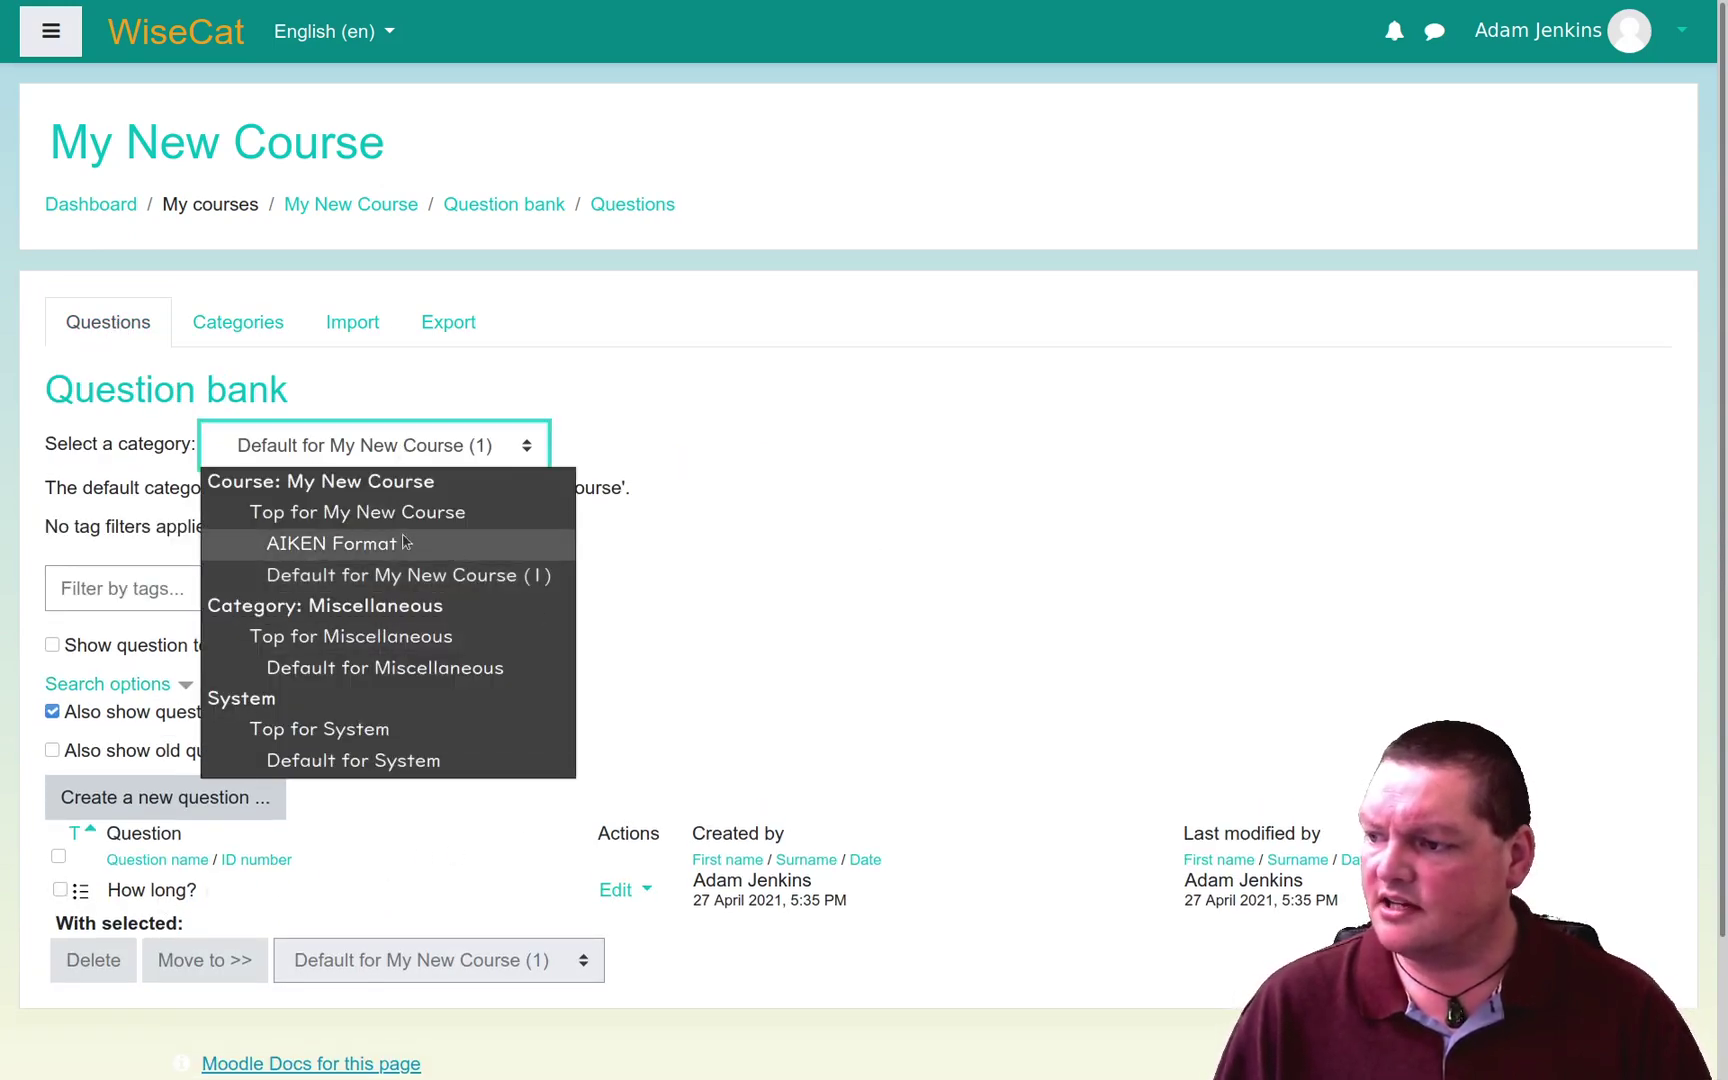
click(447, 543)
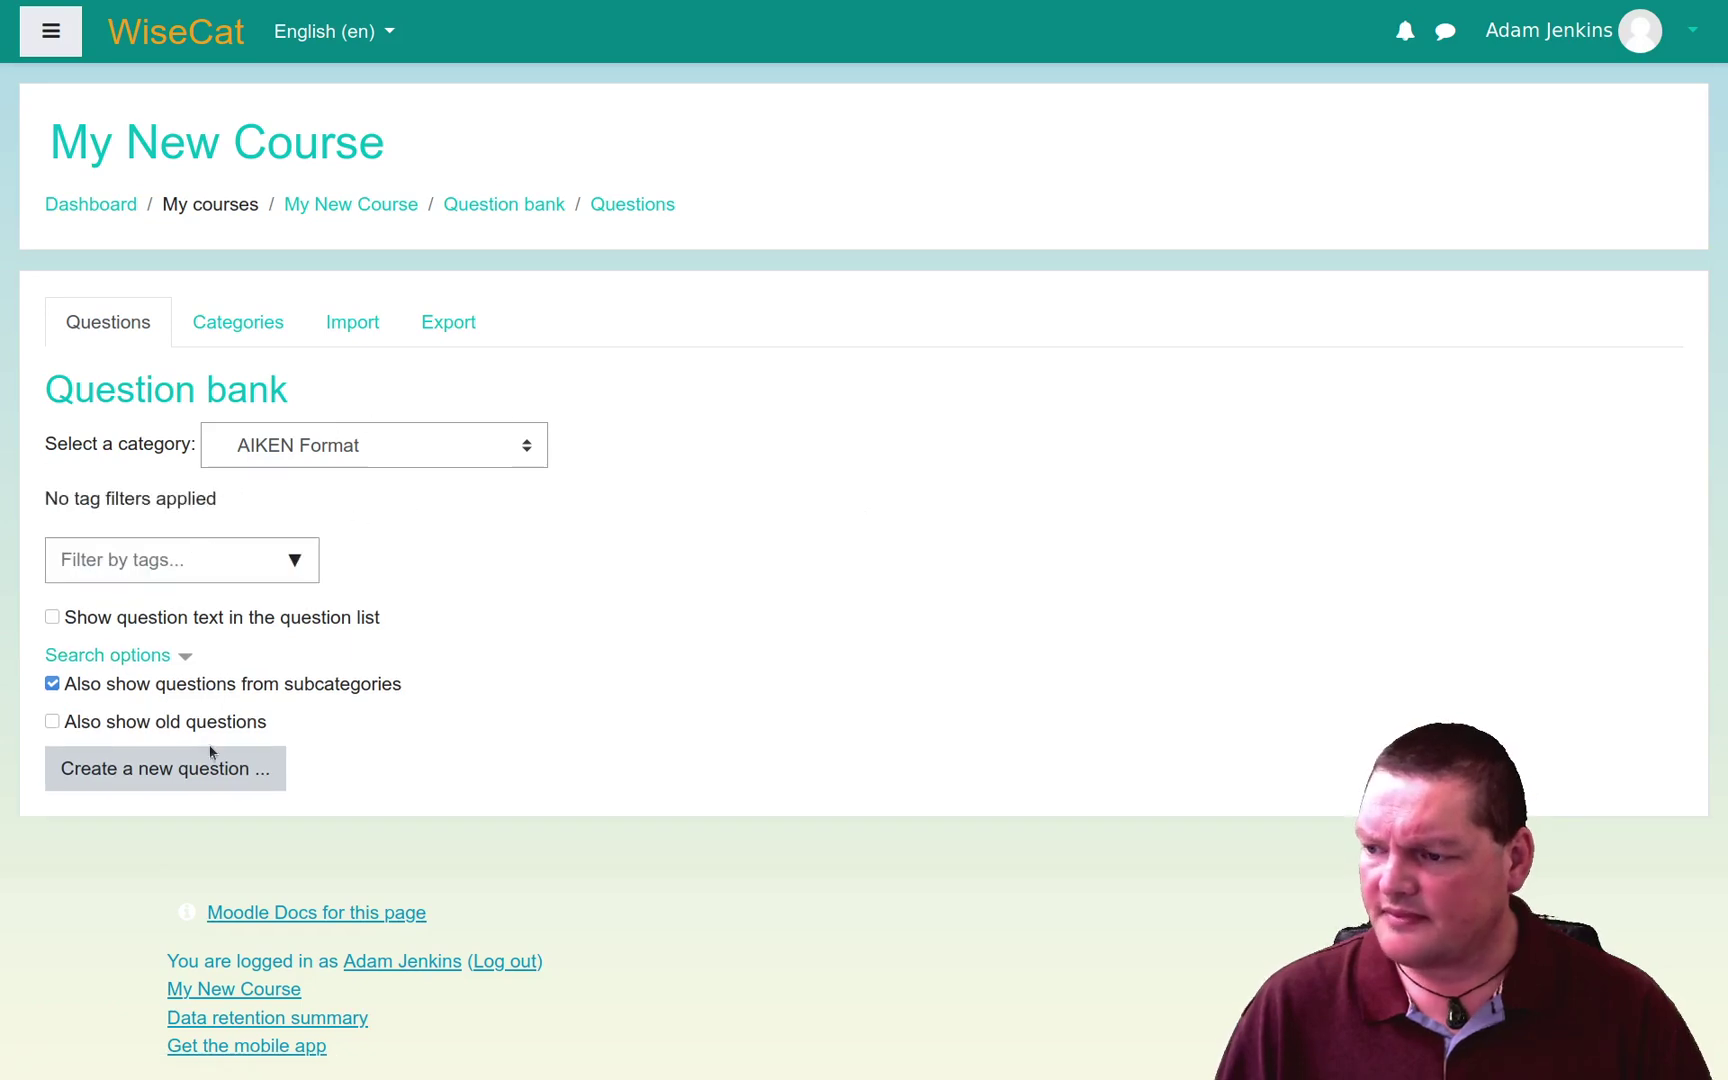
click(160, 776)
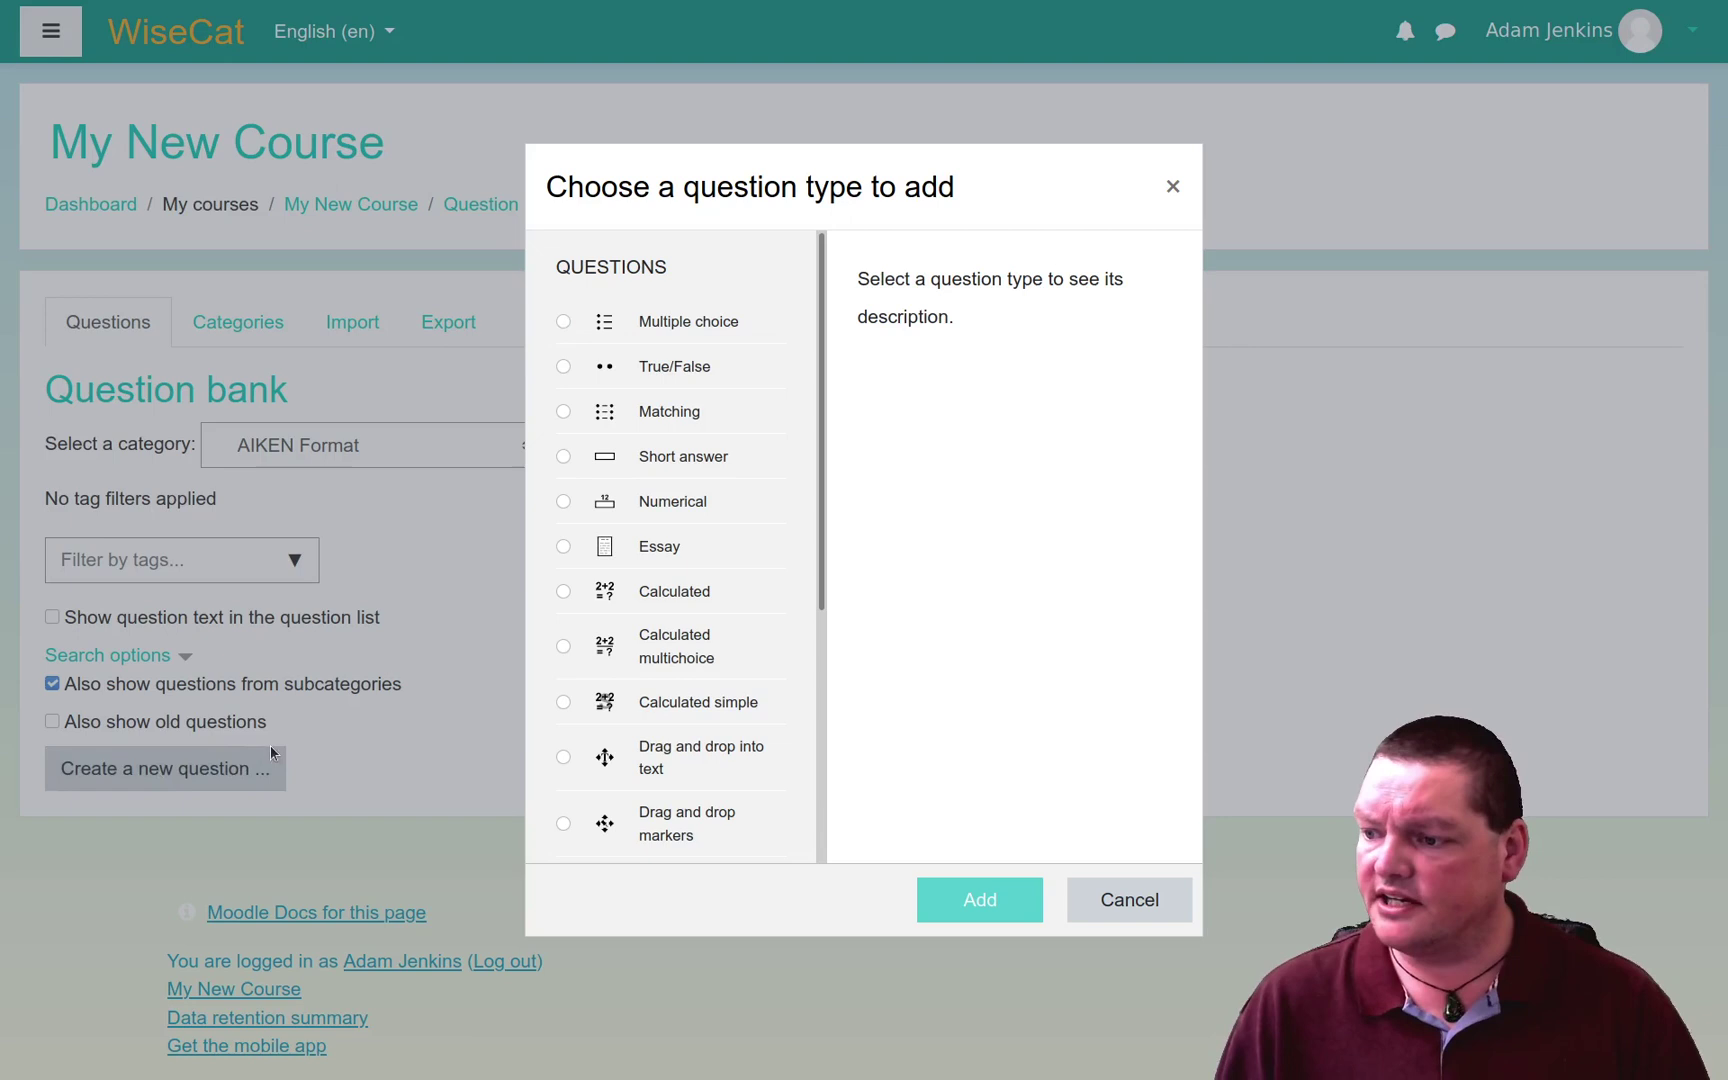
click(625, 322)
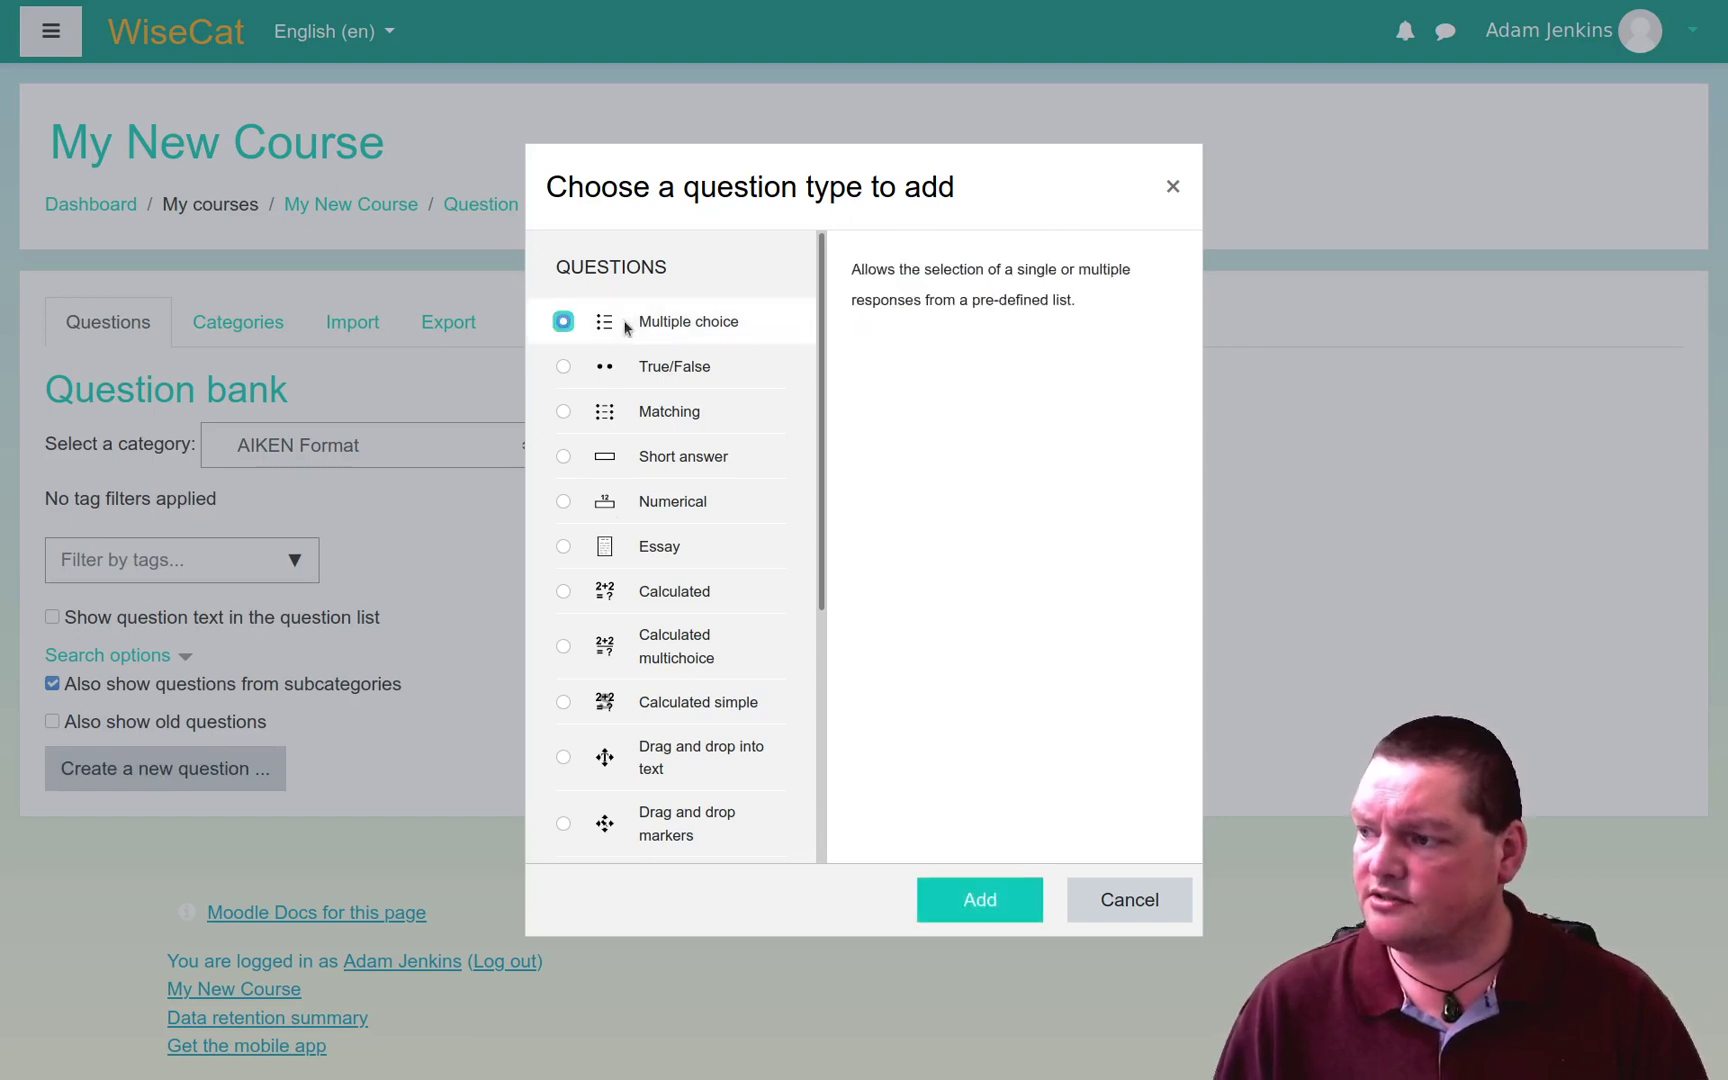
Step: Cancel the question chooser, set the import format to Aiken, and view the Aiken format docs
click(1092, 904)
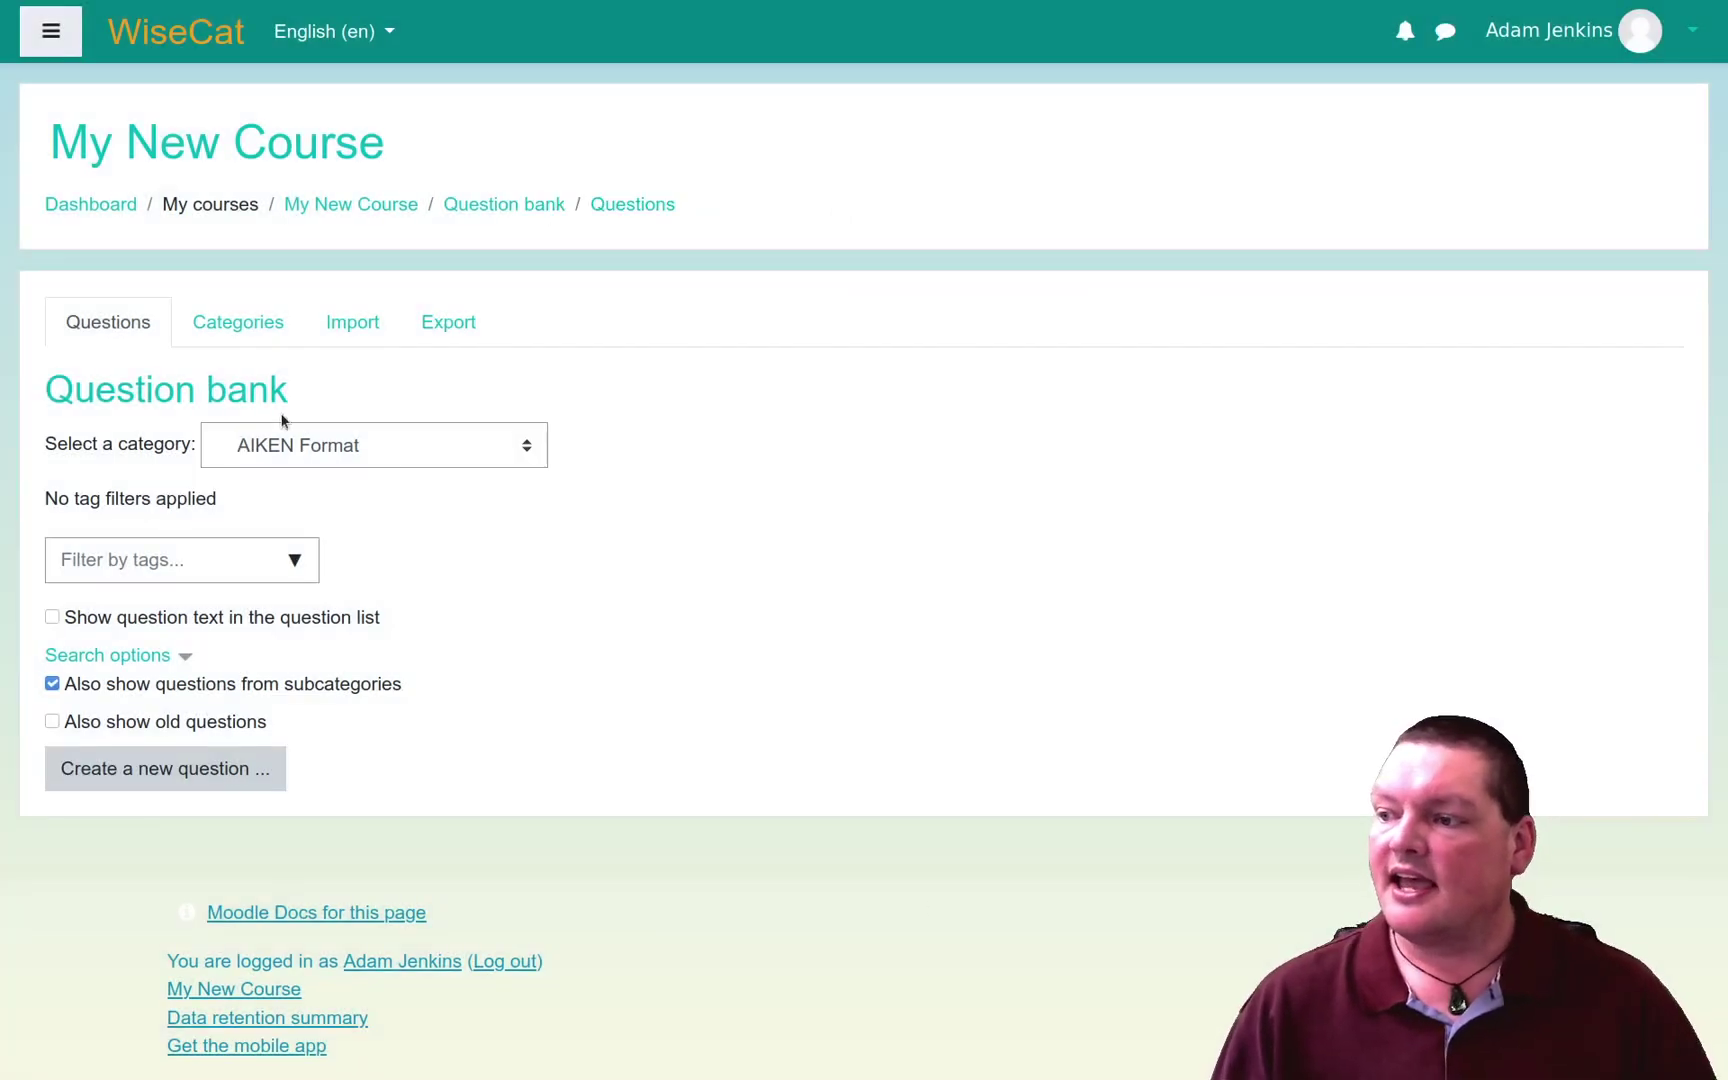
click(345, 341)
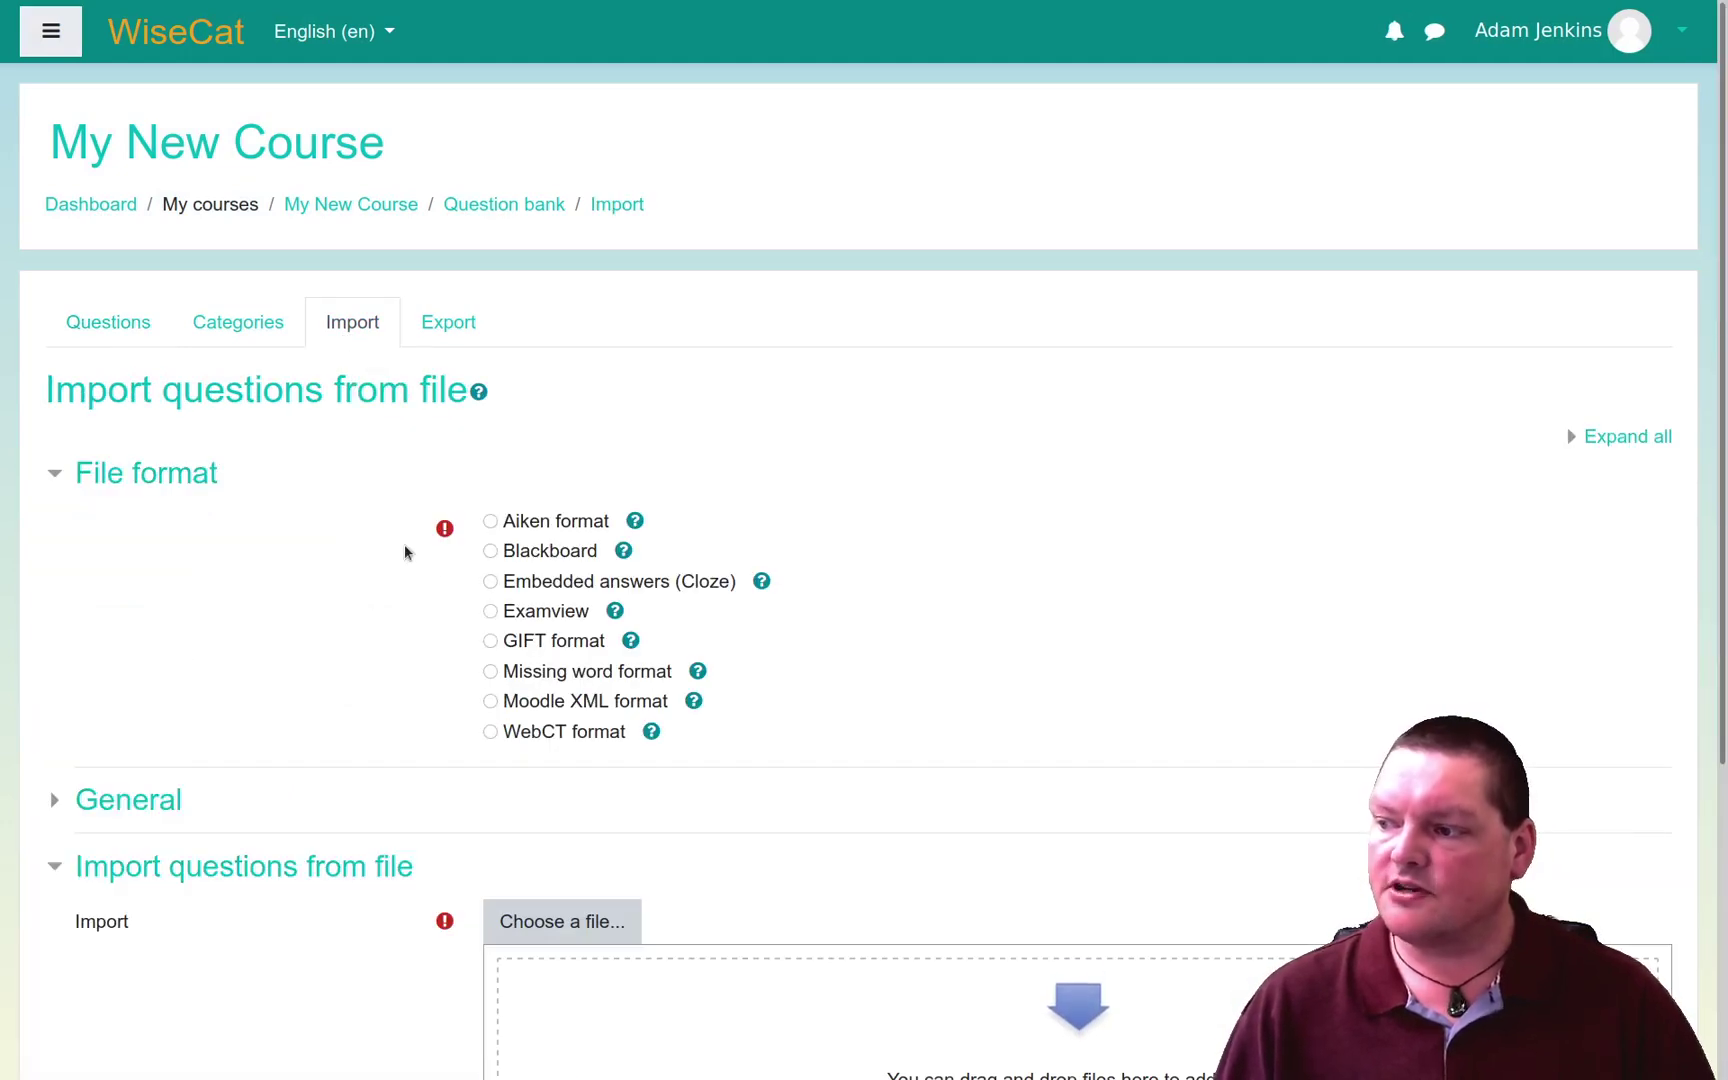
click(490, 521)
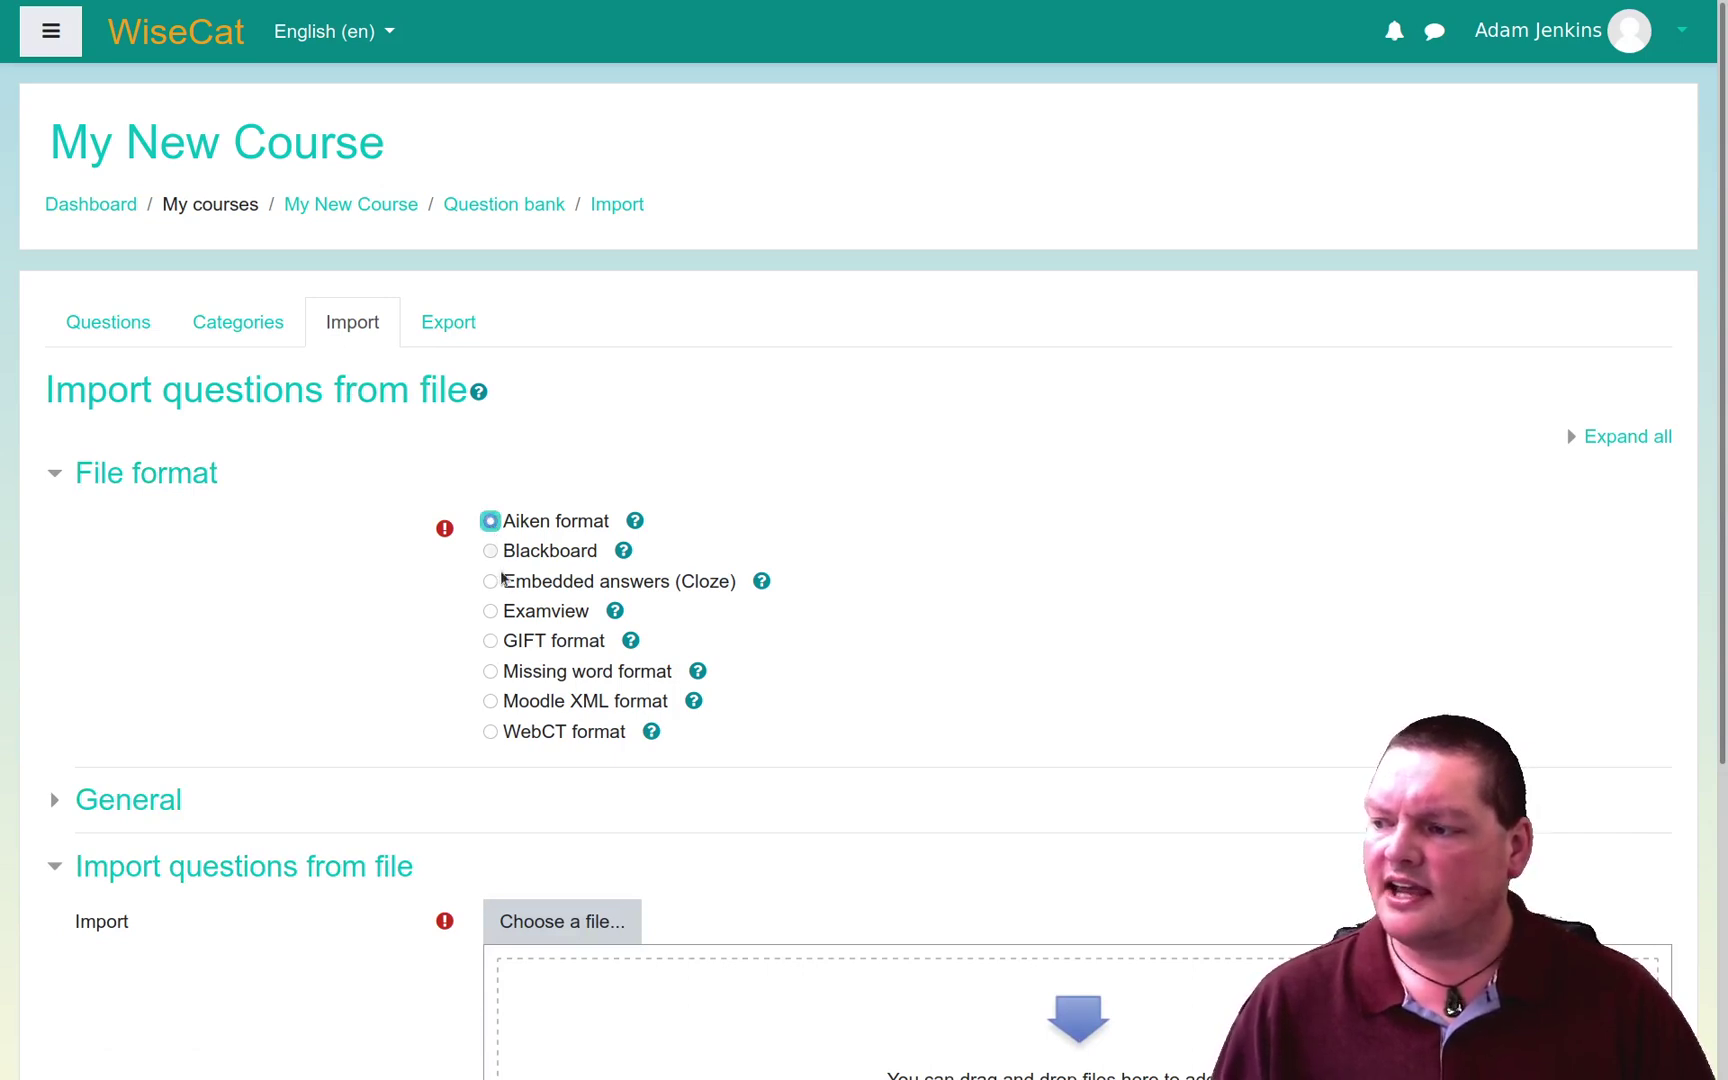
click(490, 643)
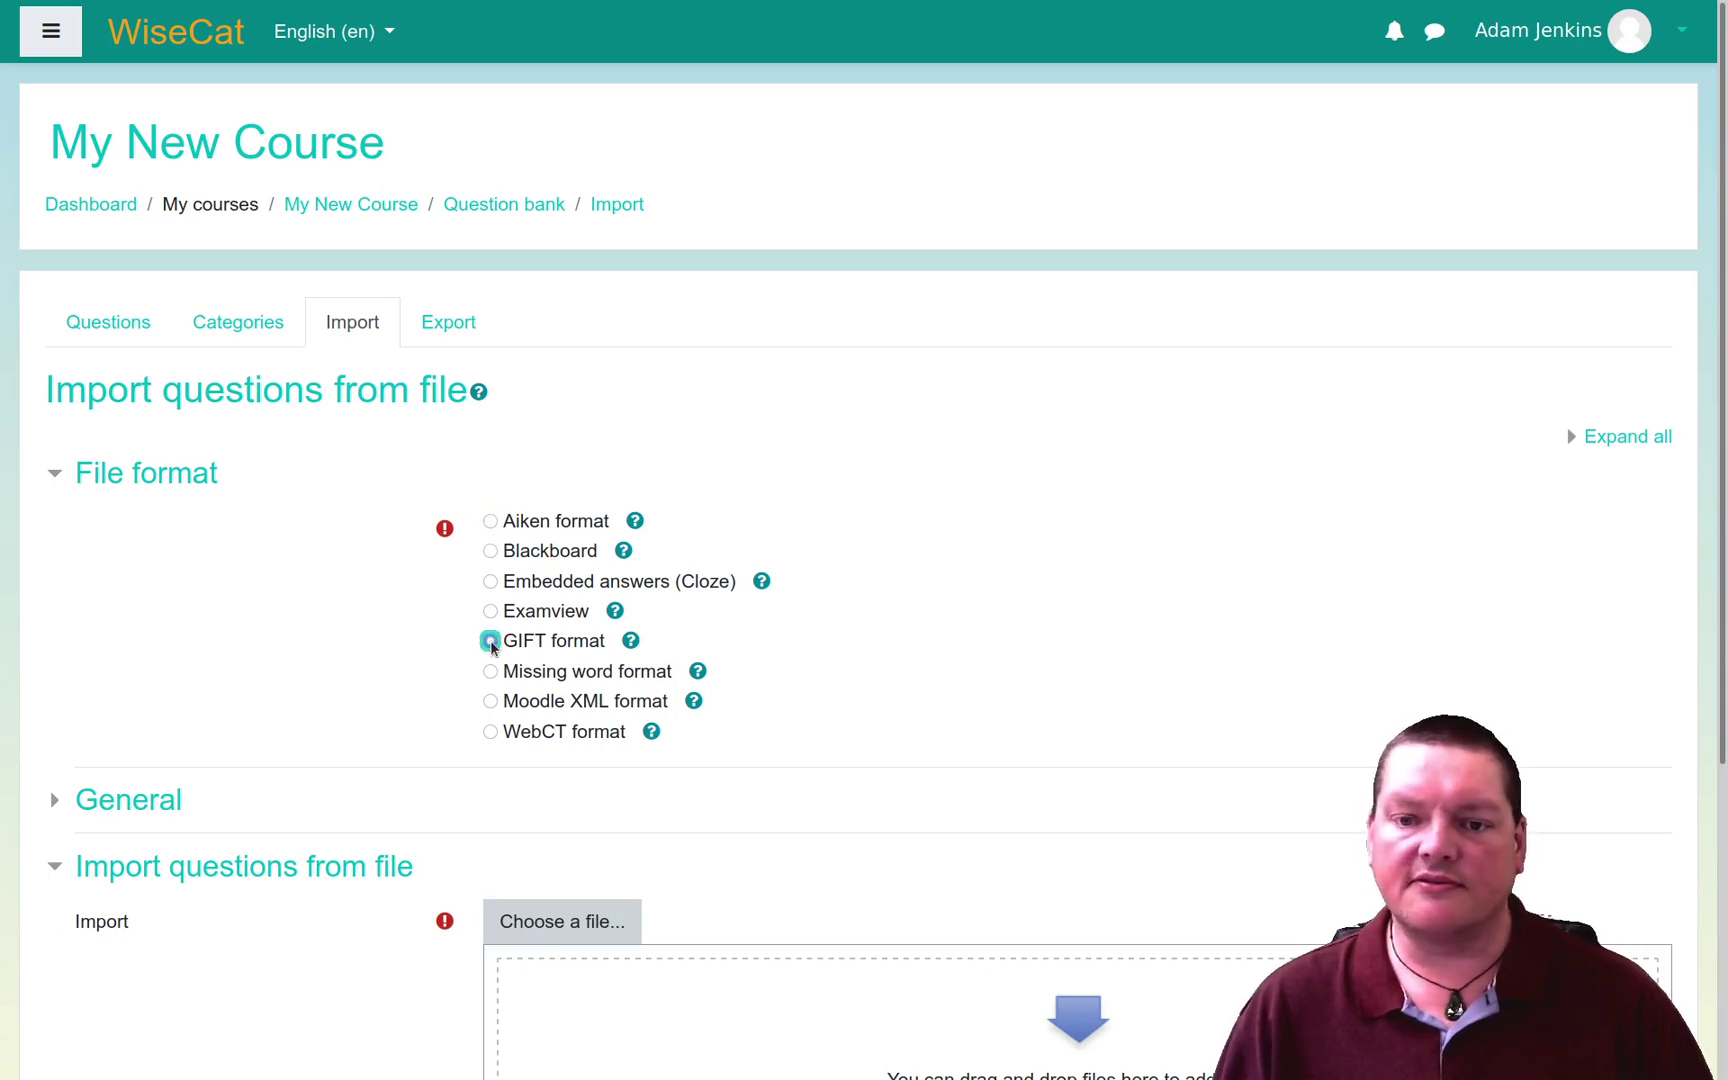
click(490, 522)
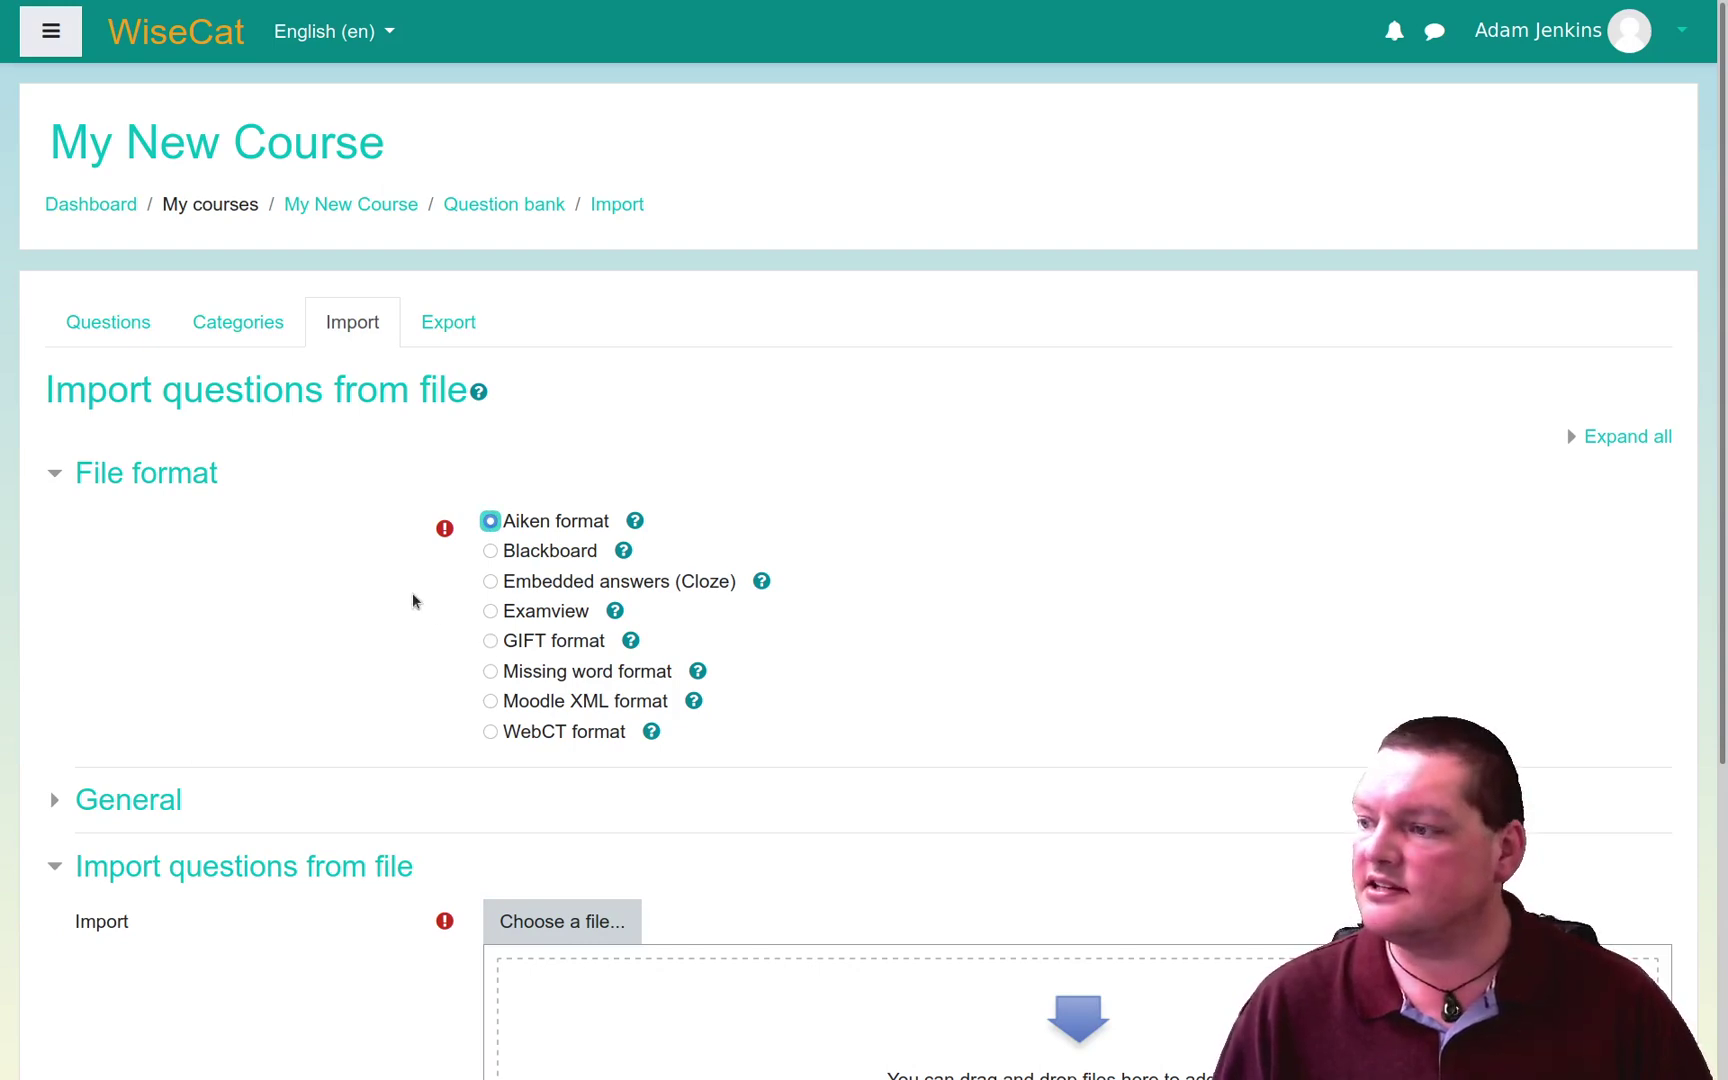
click(350, 22)
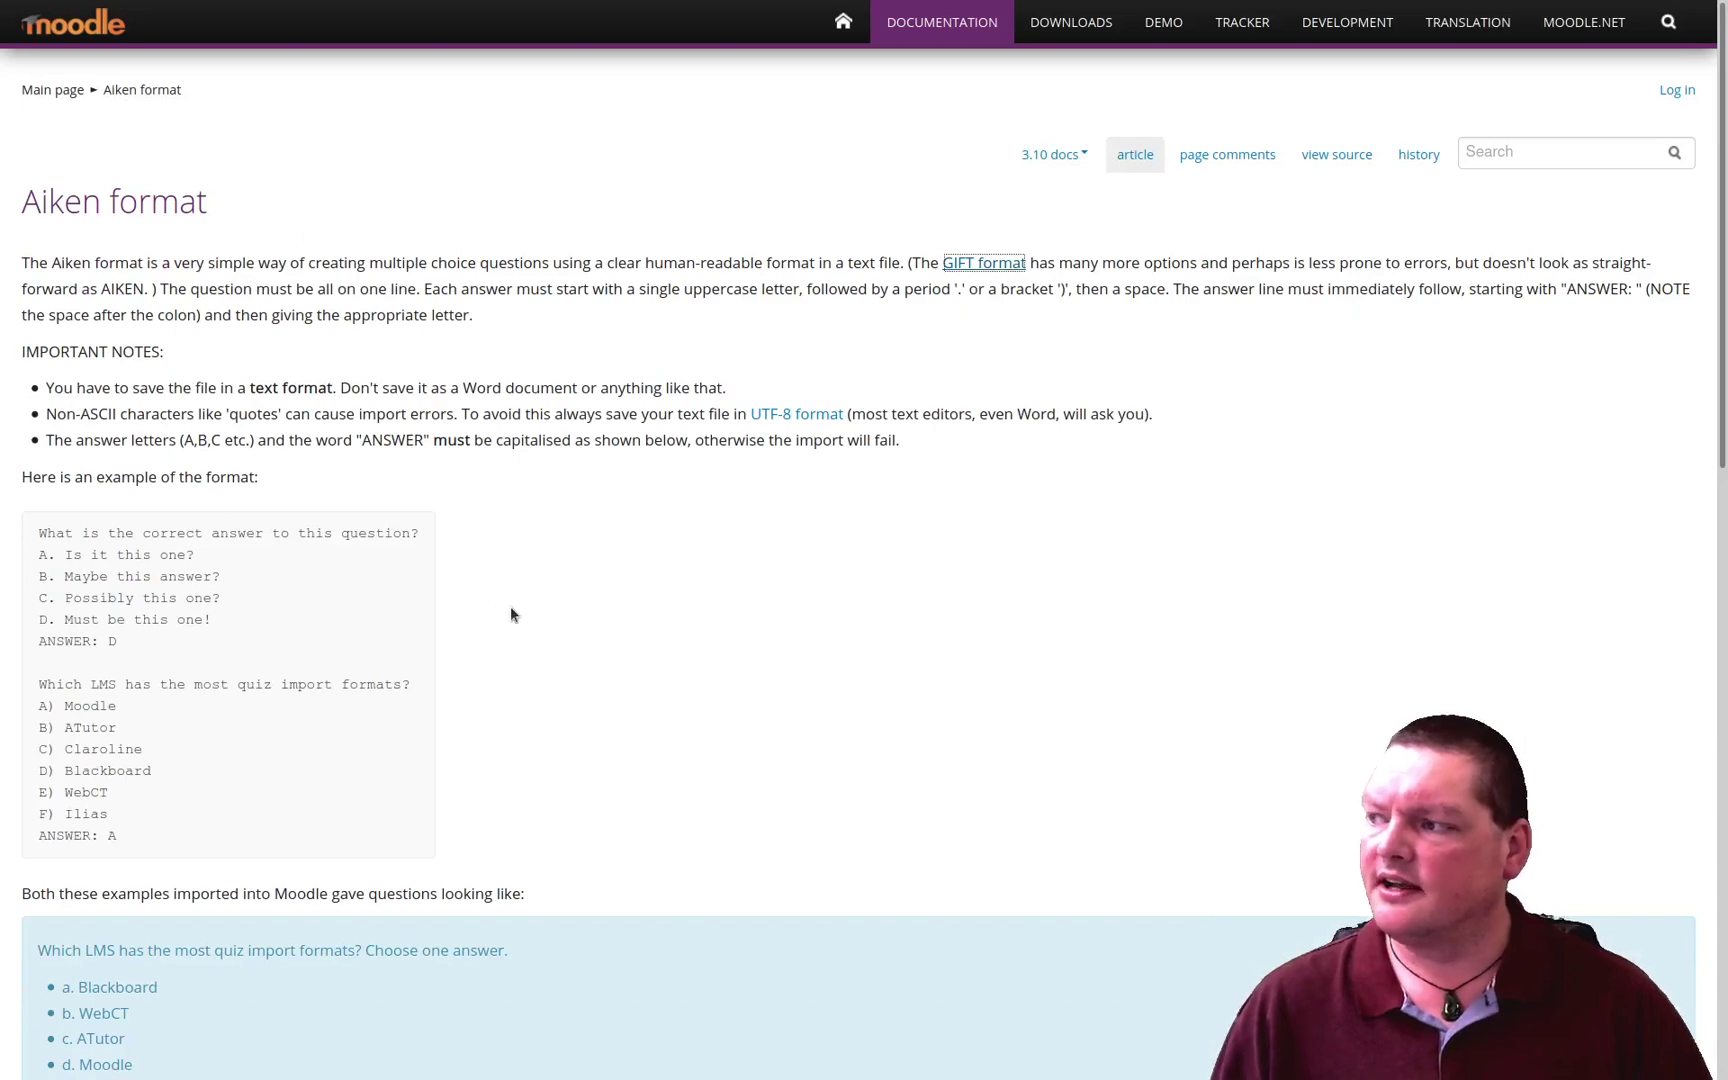
Step: Read through the example questions on the Aiken format documentation page
scroll(510, 610, down, 4)
scroll(510, 610, up, 3)
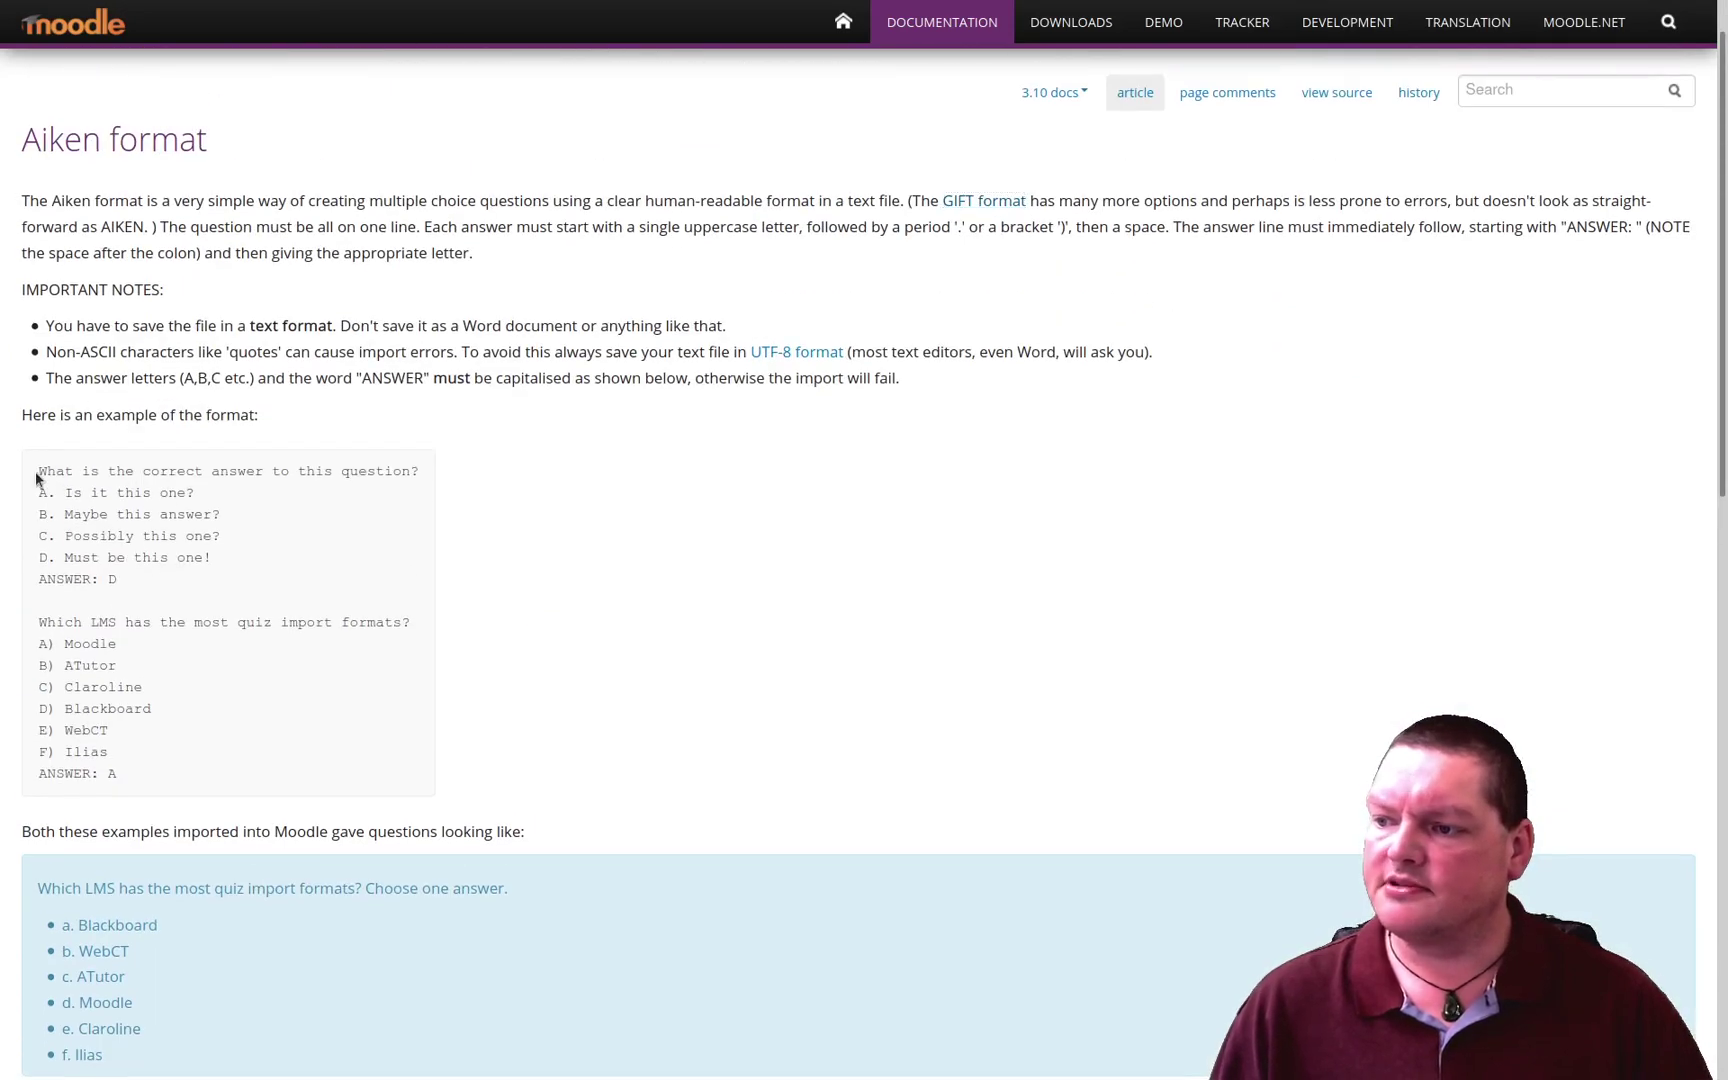
drag(35, 471, 169, 593)
click(175, 600)
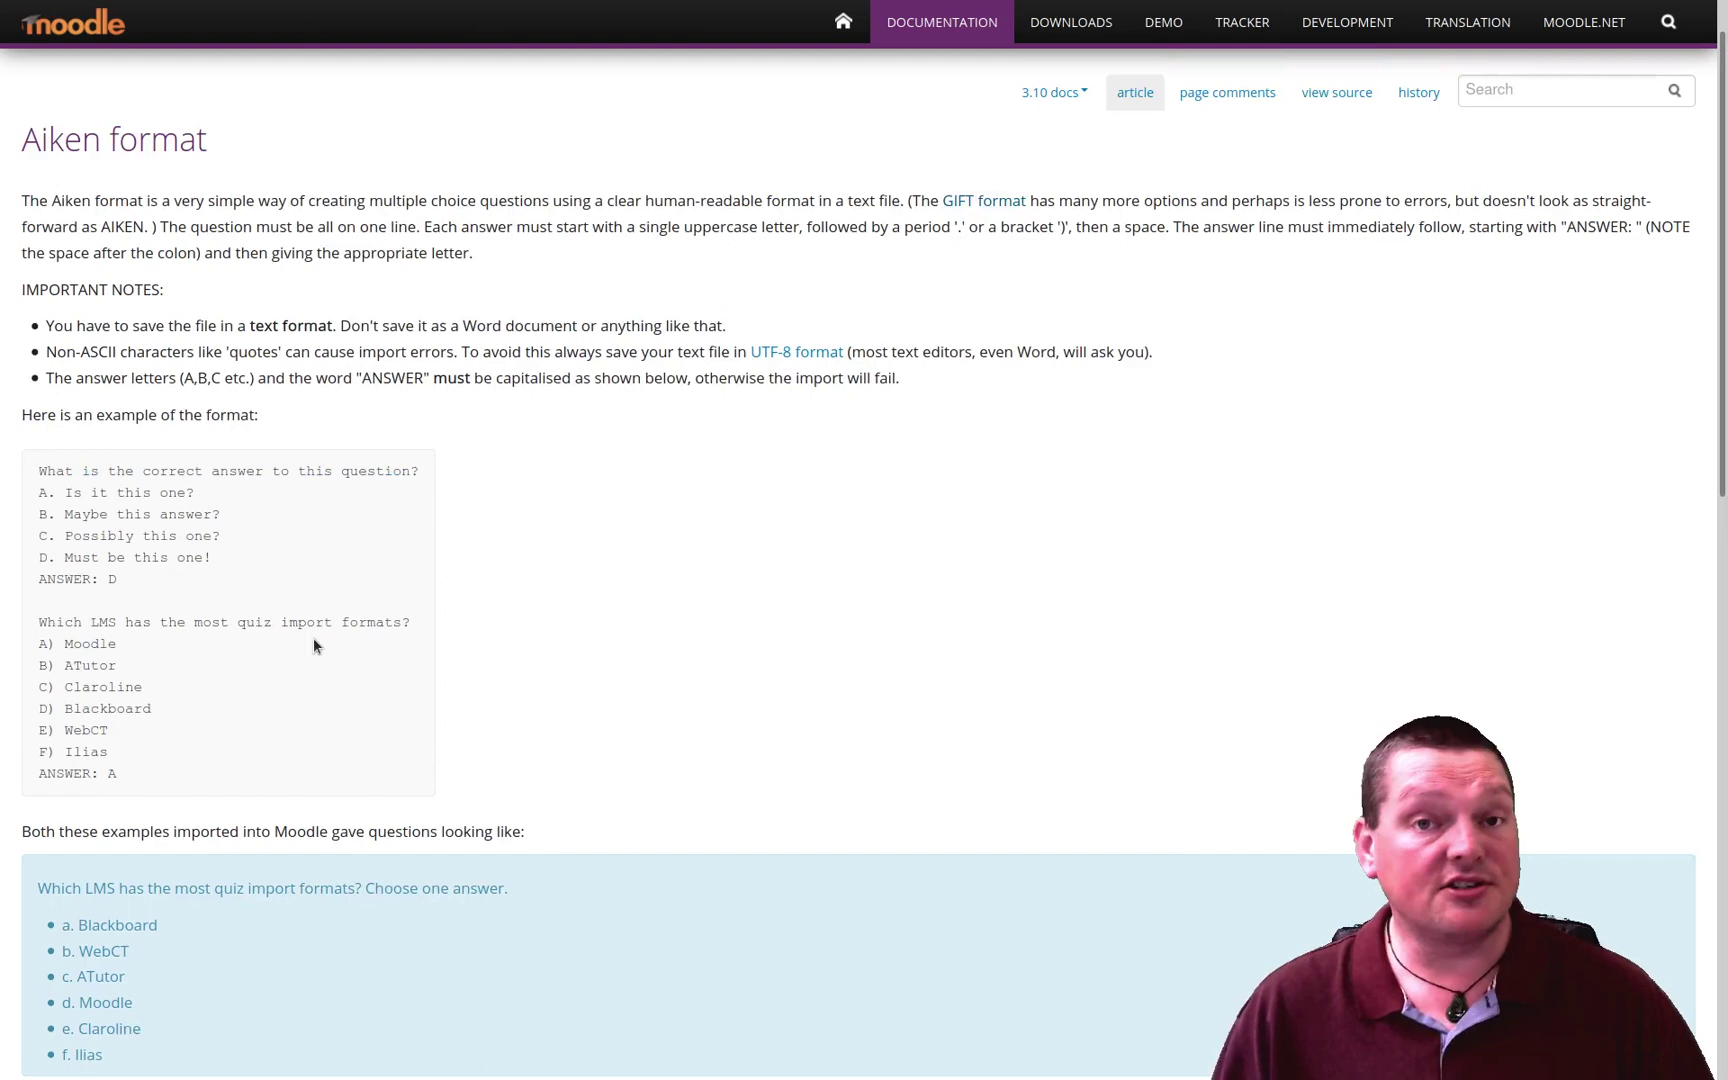
scroll(300, 630, up, 1)
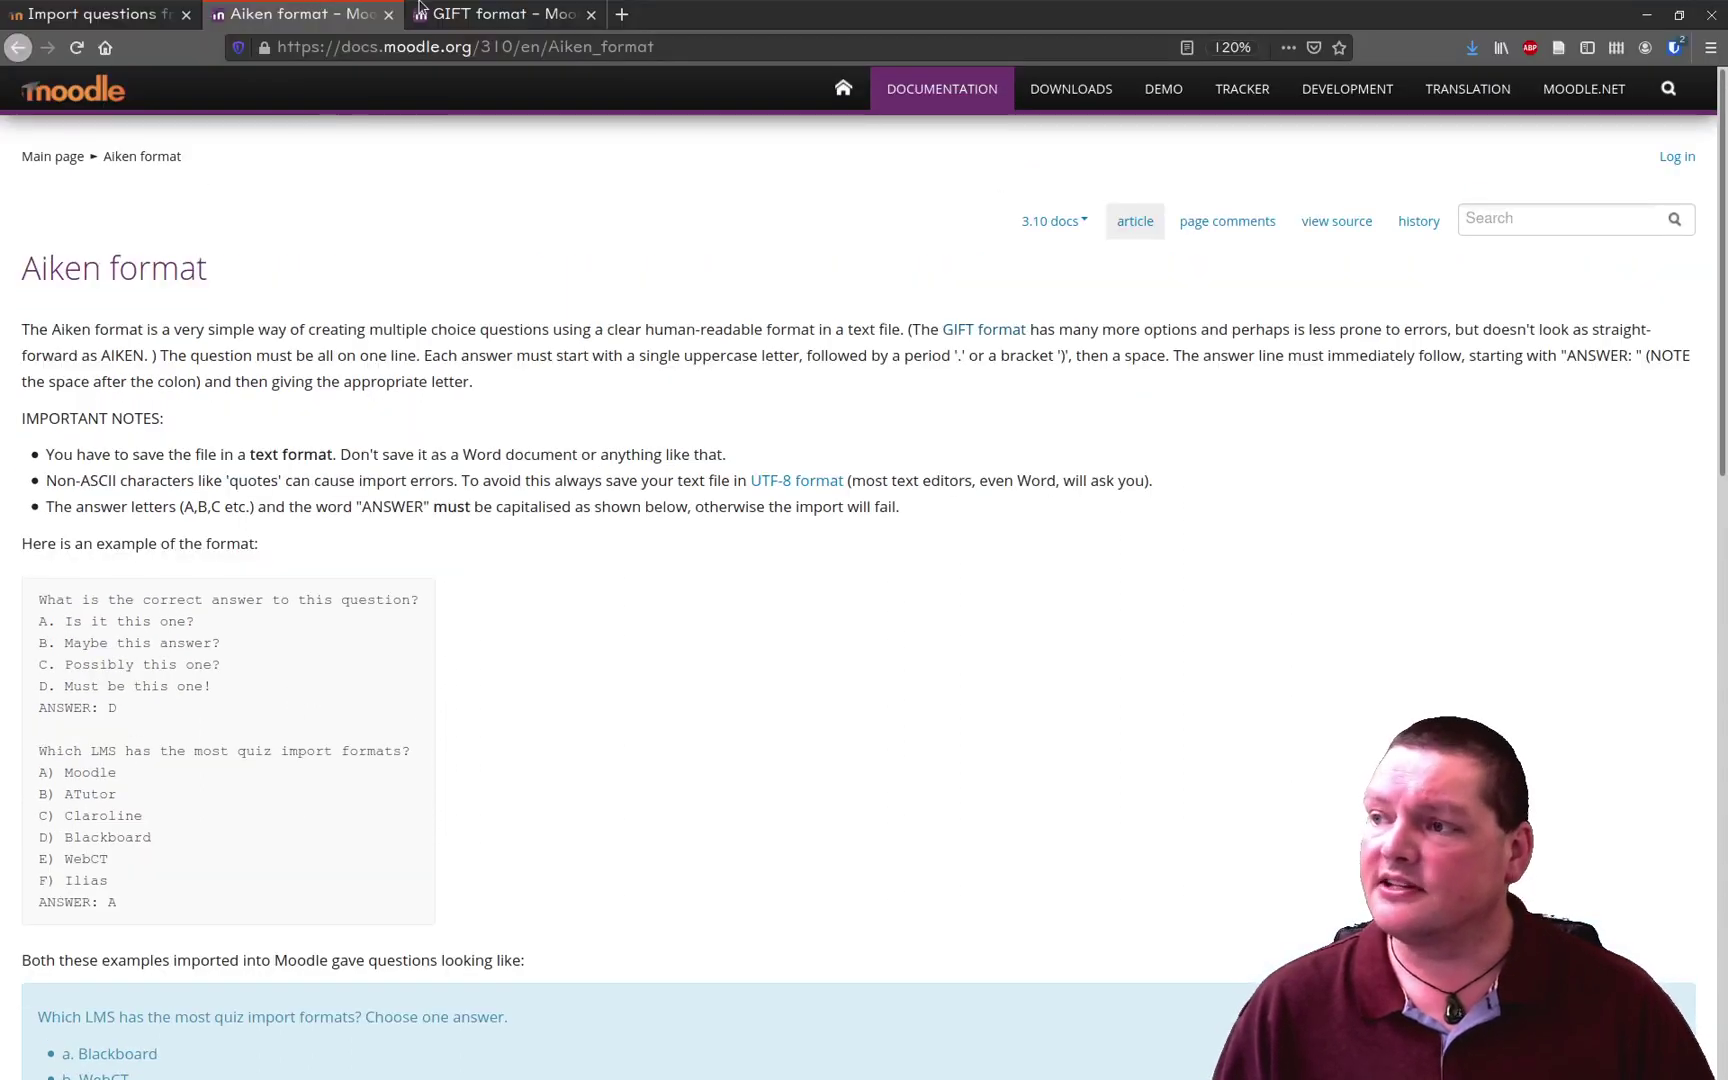
Step: Scroll through the GIFT format documentation, then return to the Import questions page
click(478, 8)
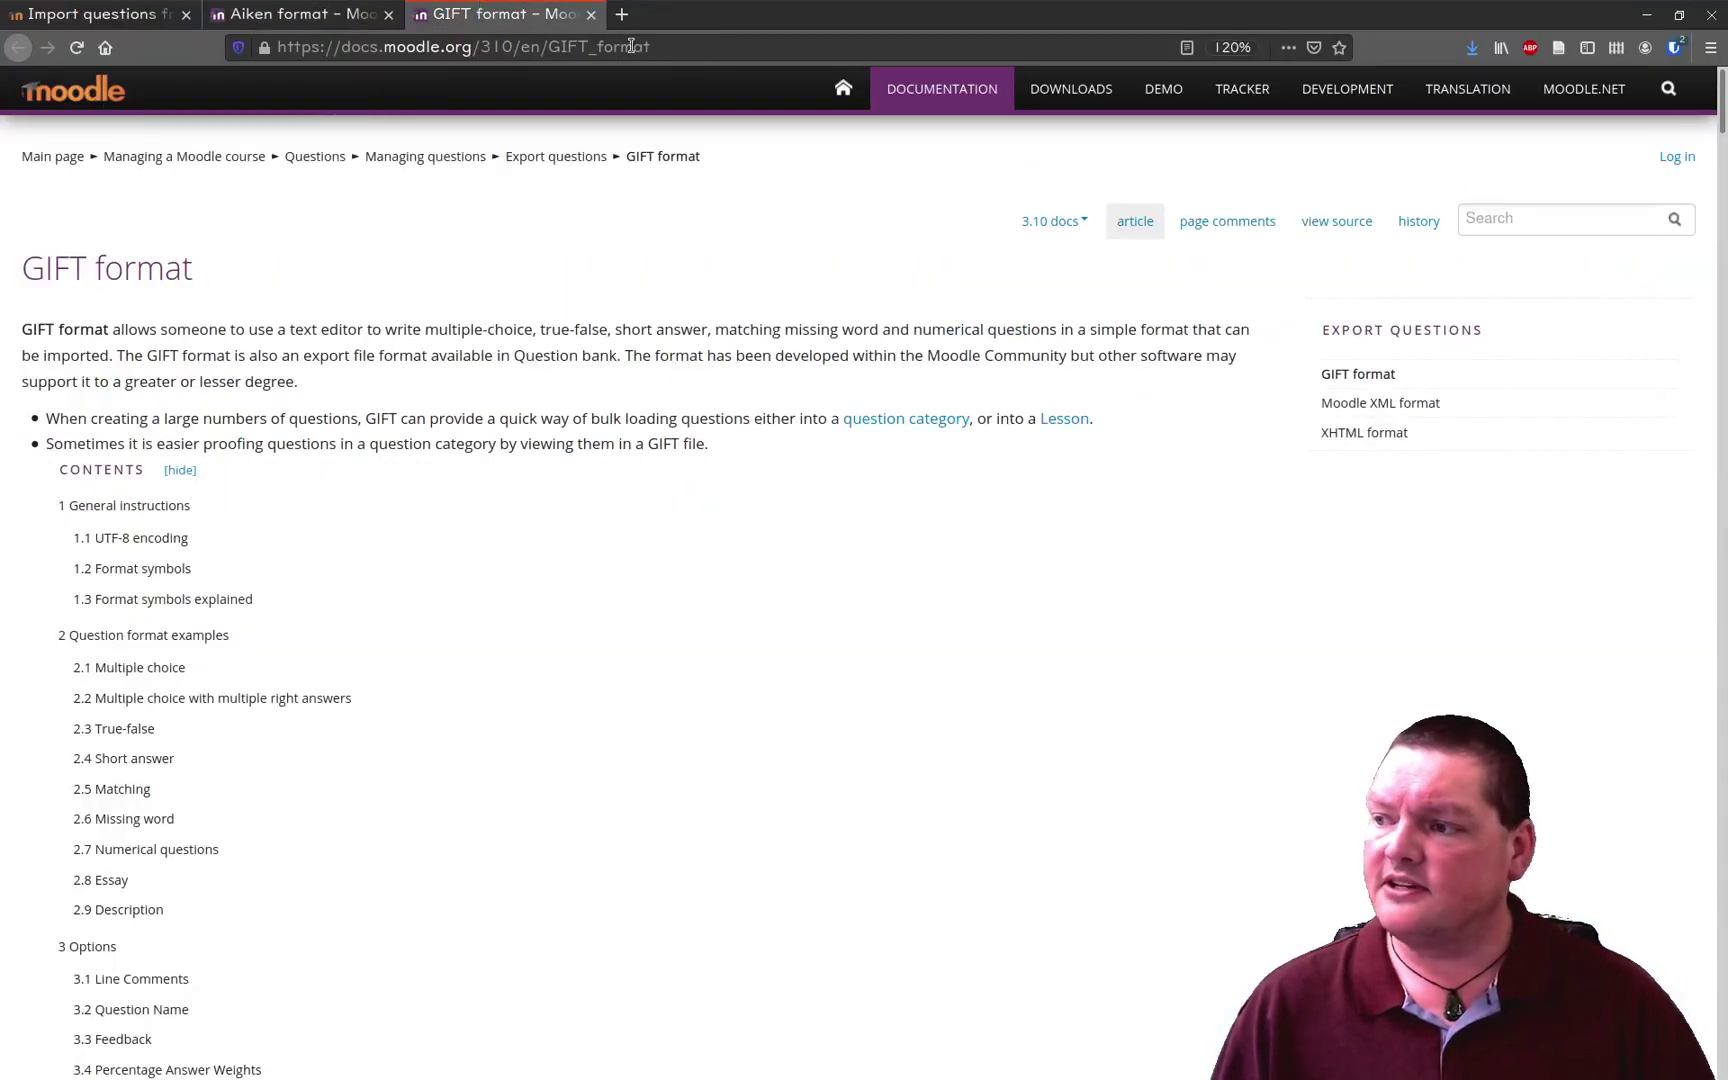
scroll(873, 637, down, 5)
scroll(873, 570, down, 12)
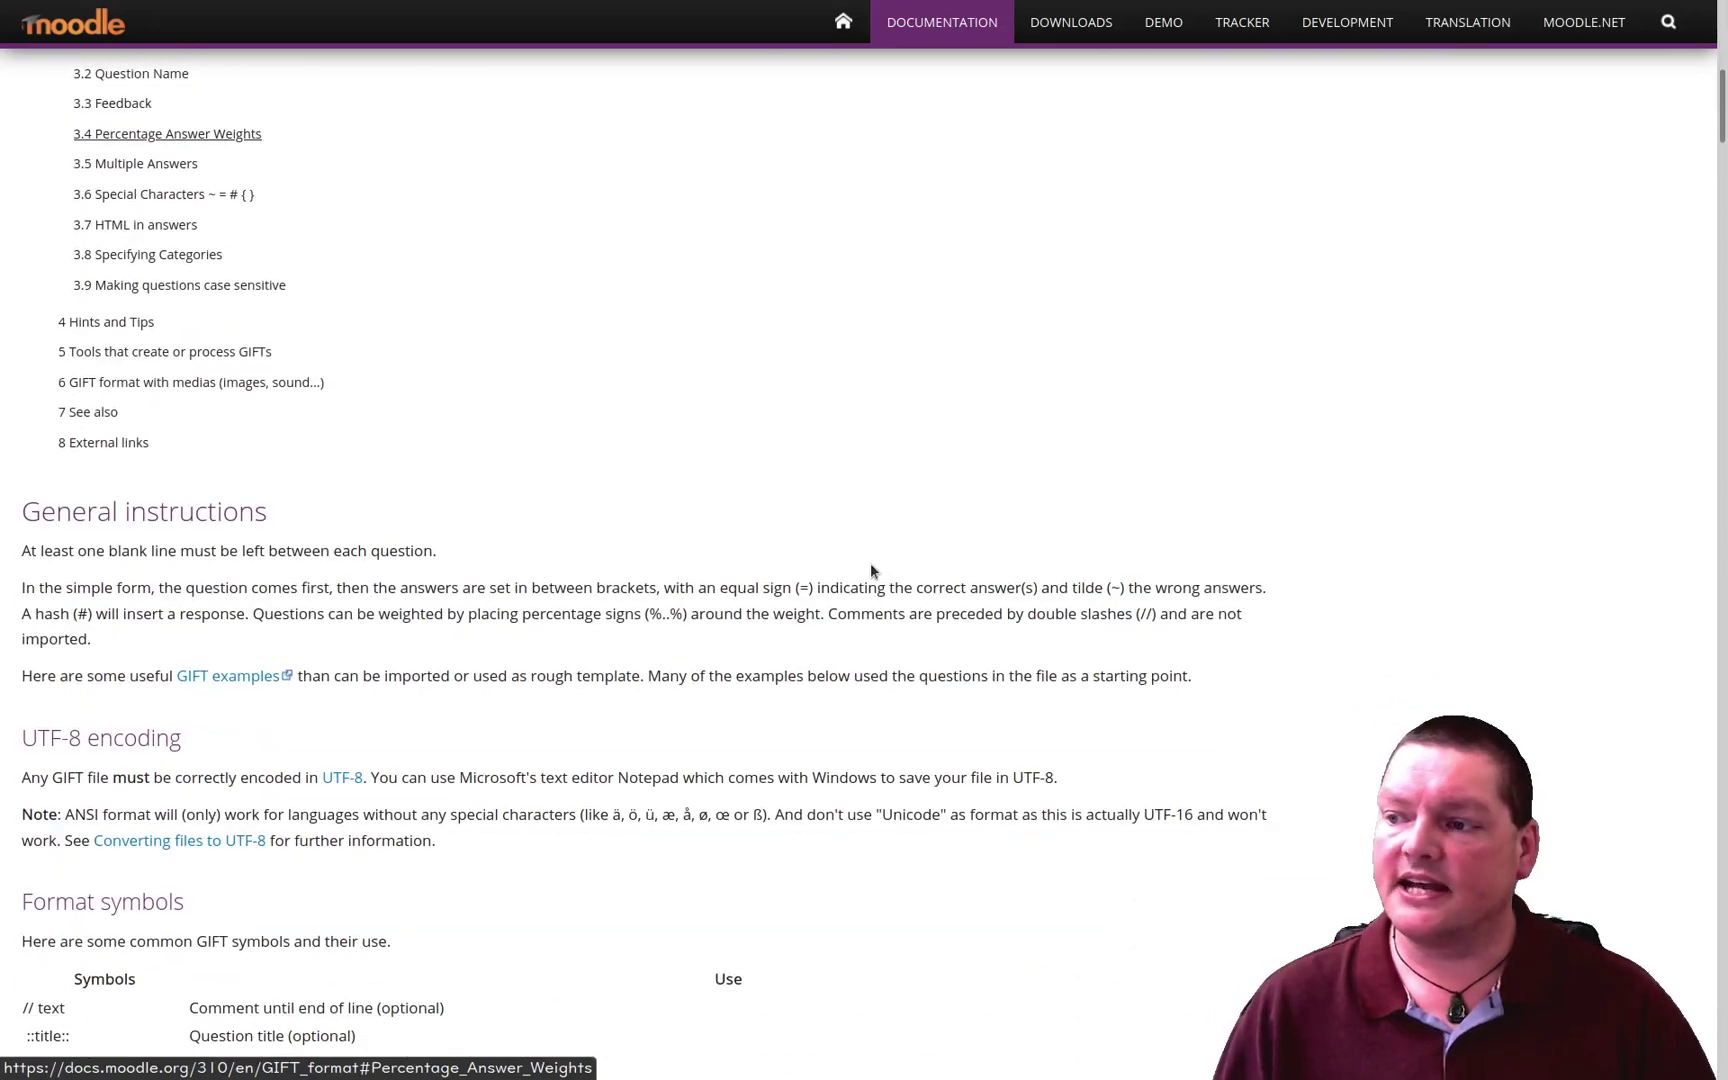
scroll(870, 570, down, 6)
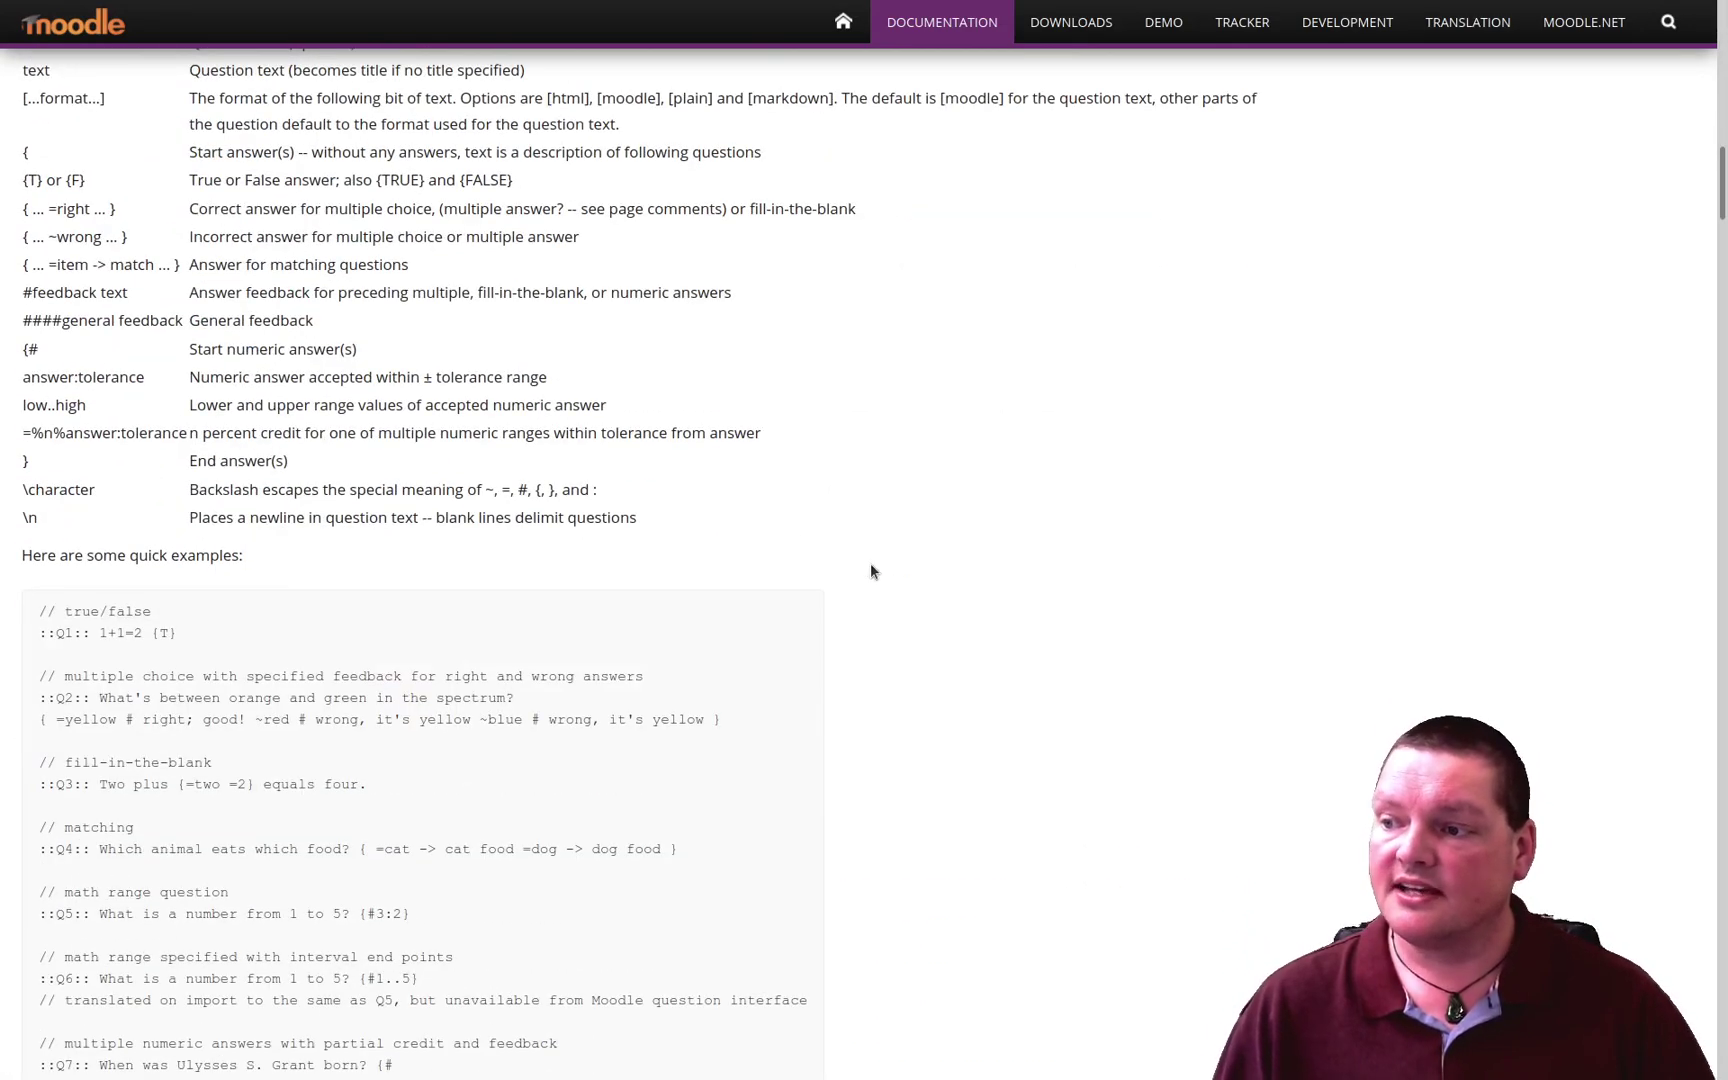
scroll(860, 572, up, 15)
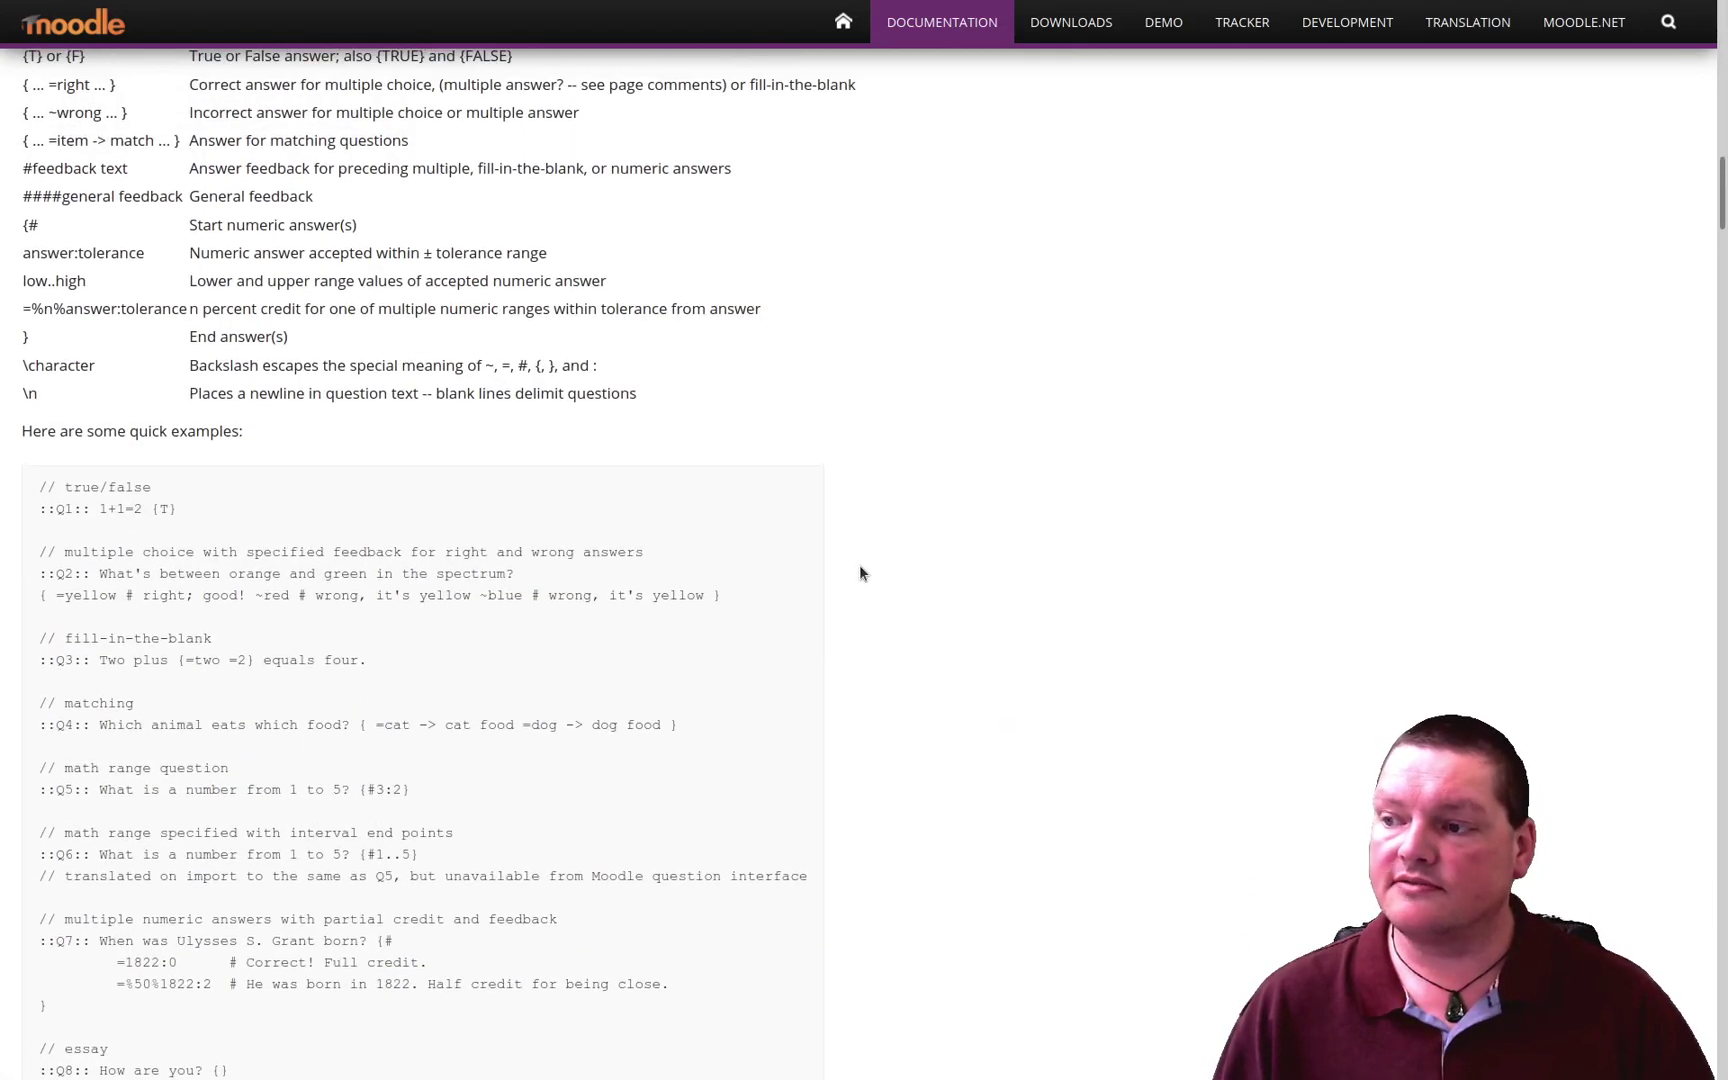
scroll(863, 571, up, 4)
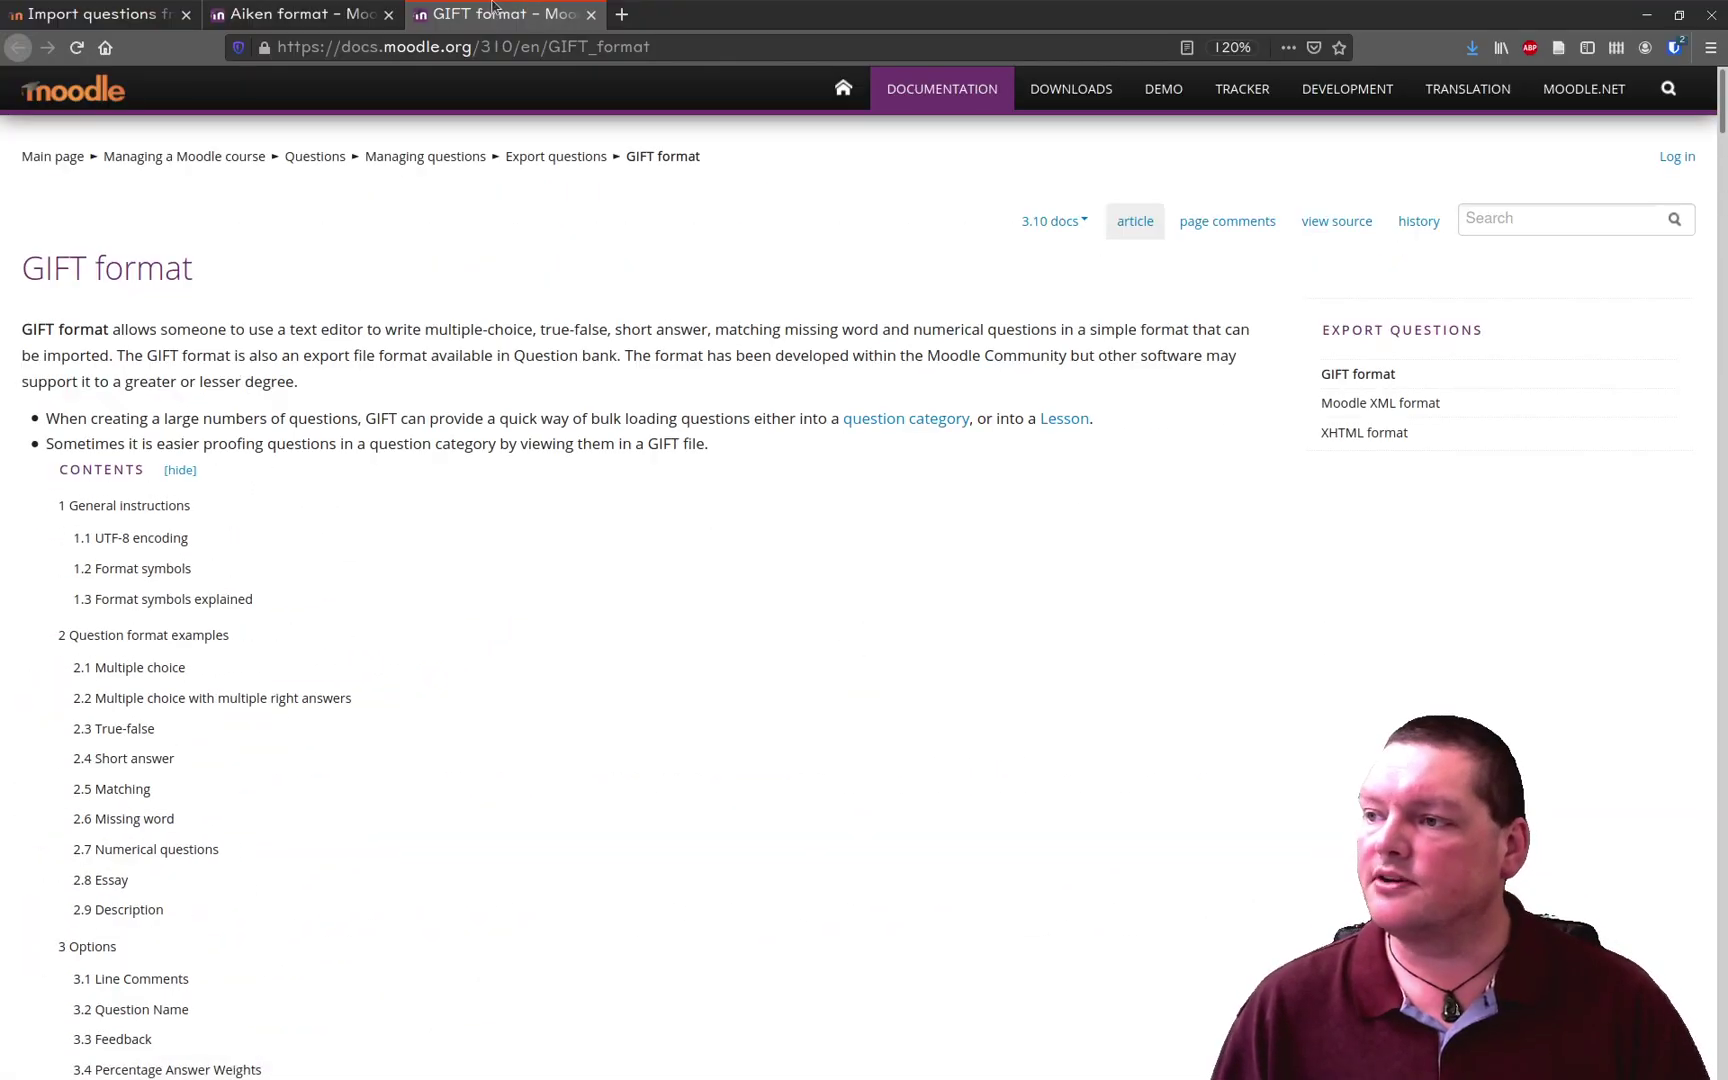
click(143, 8)
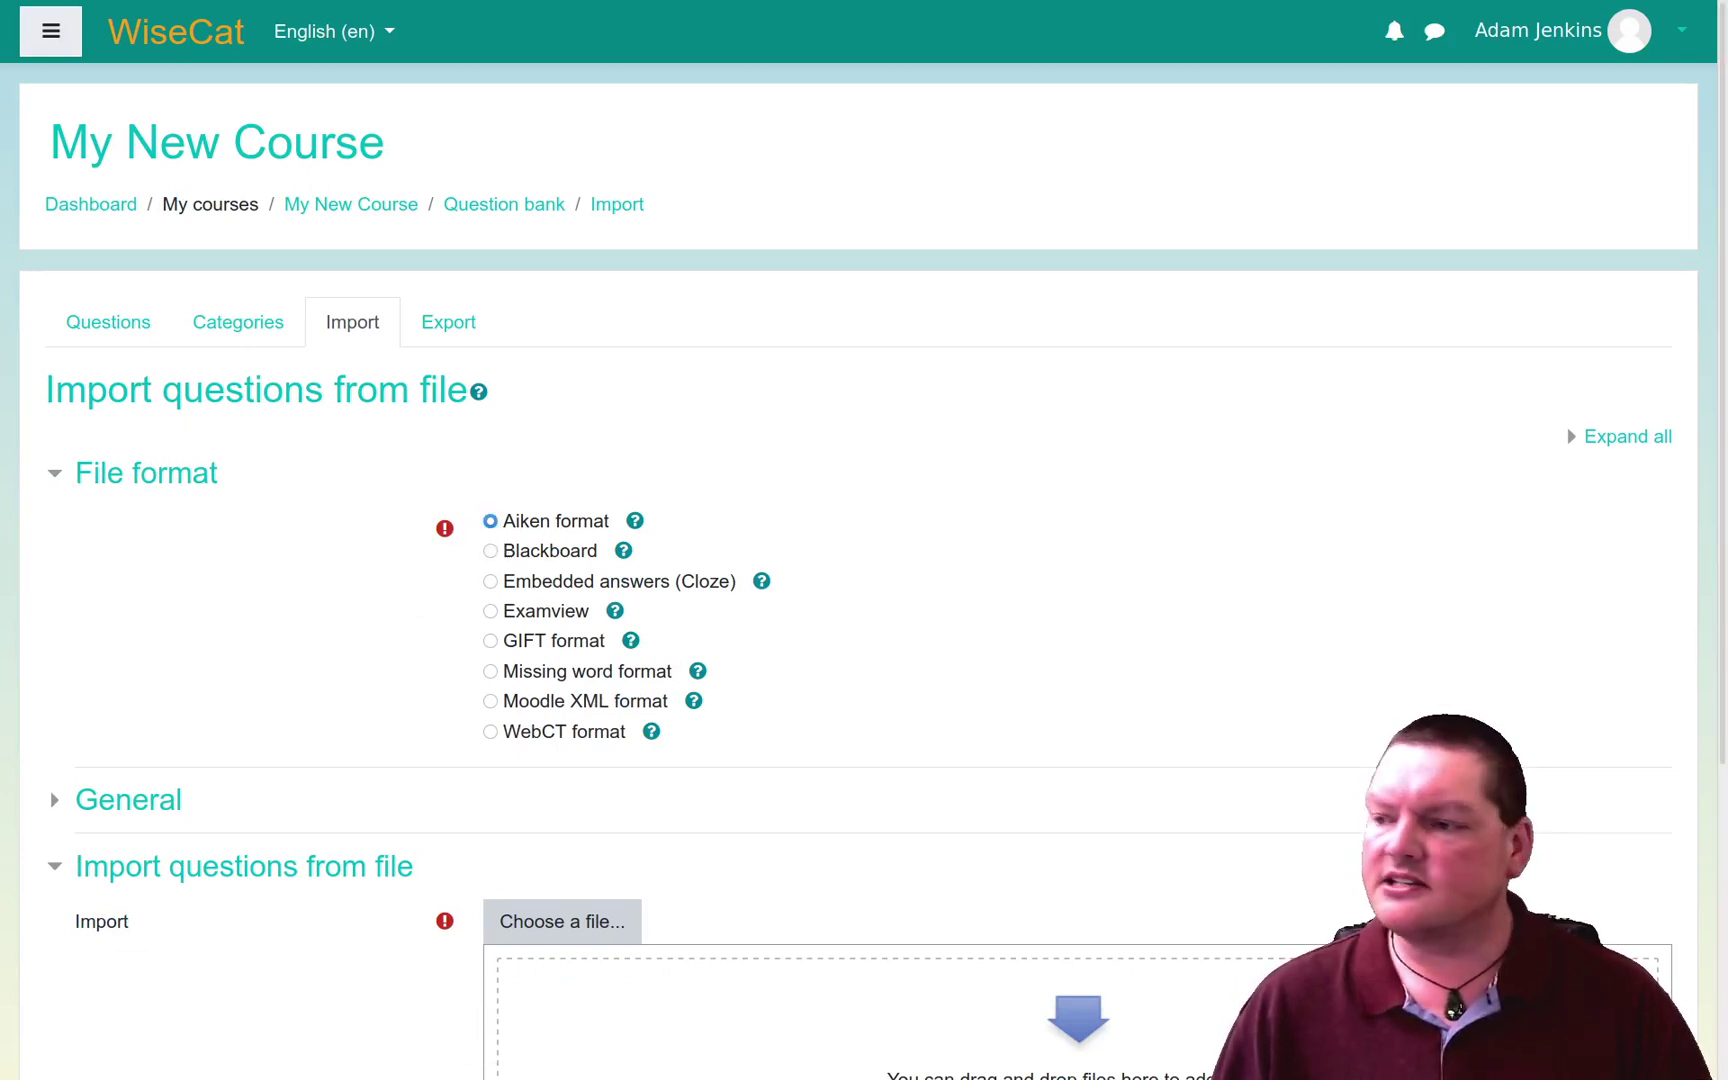
Step: Bring up the AIKEN file in gedit and review the first question's options A–D
key(alt+Tab)
drag(235, 177, 461, 181)
click(418, 337)
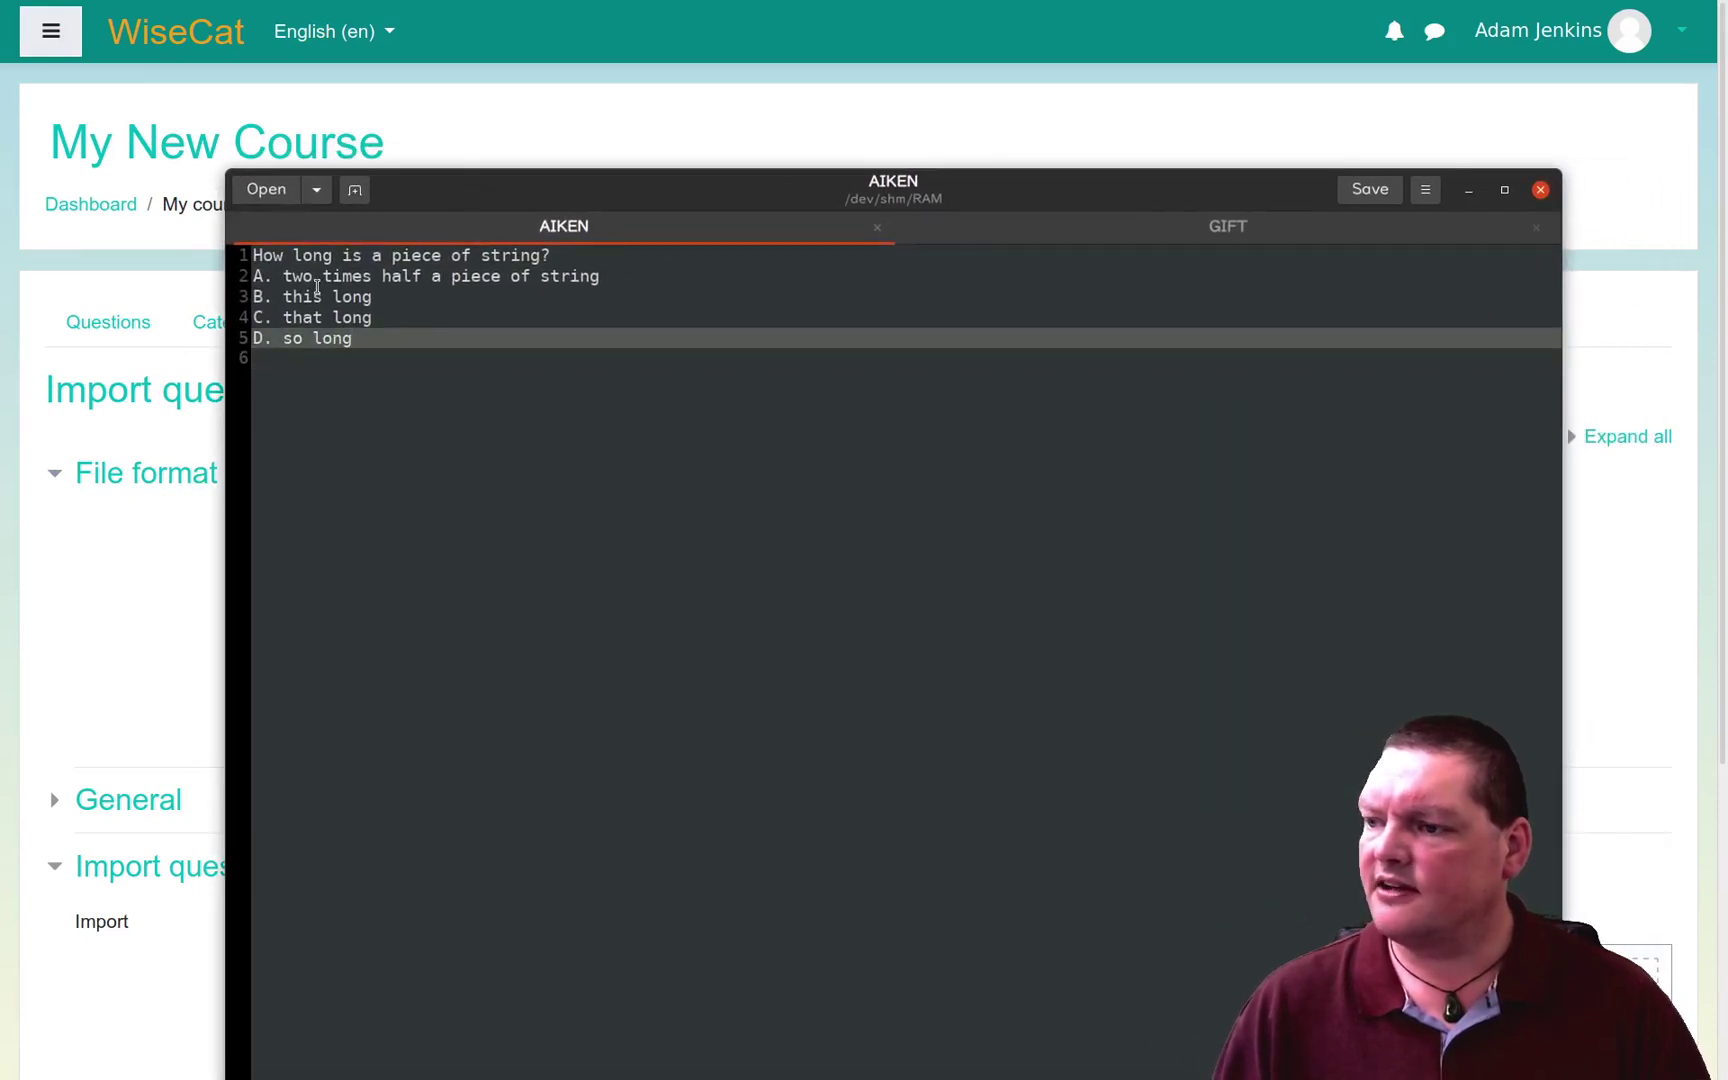
drag(285, 262, 244, 253)
click(475, 312)
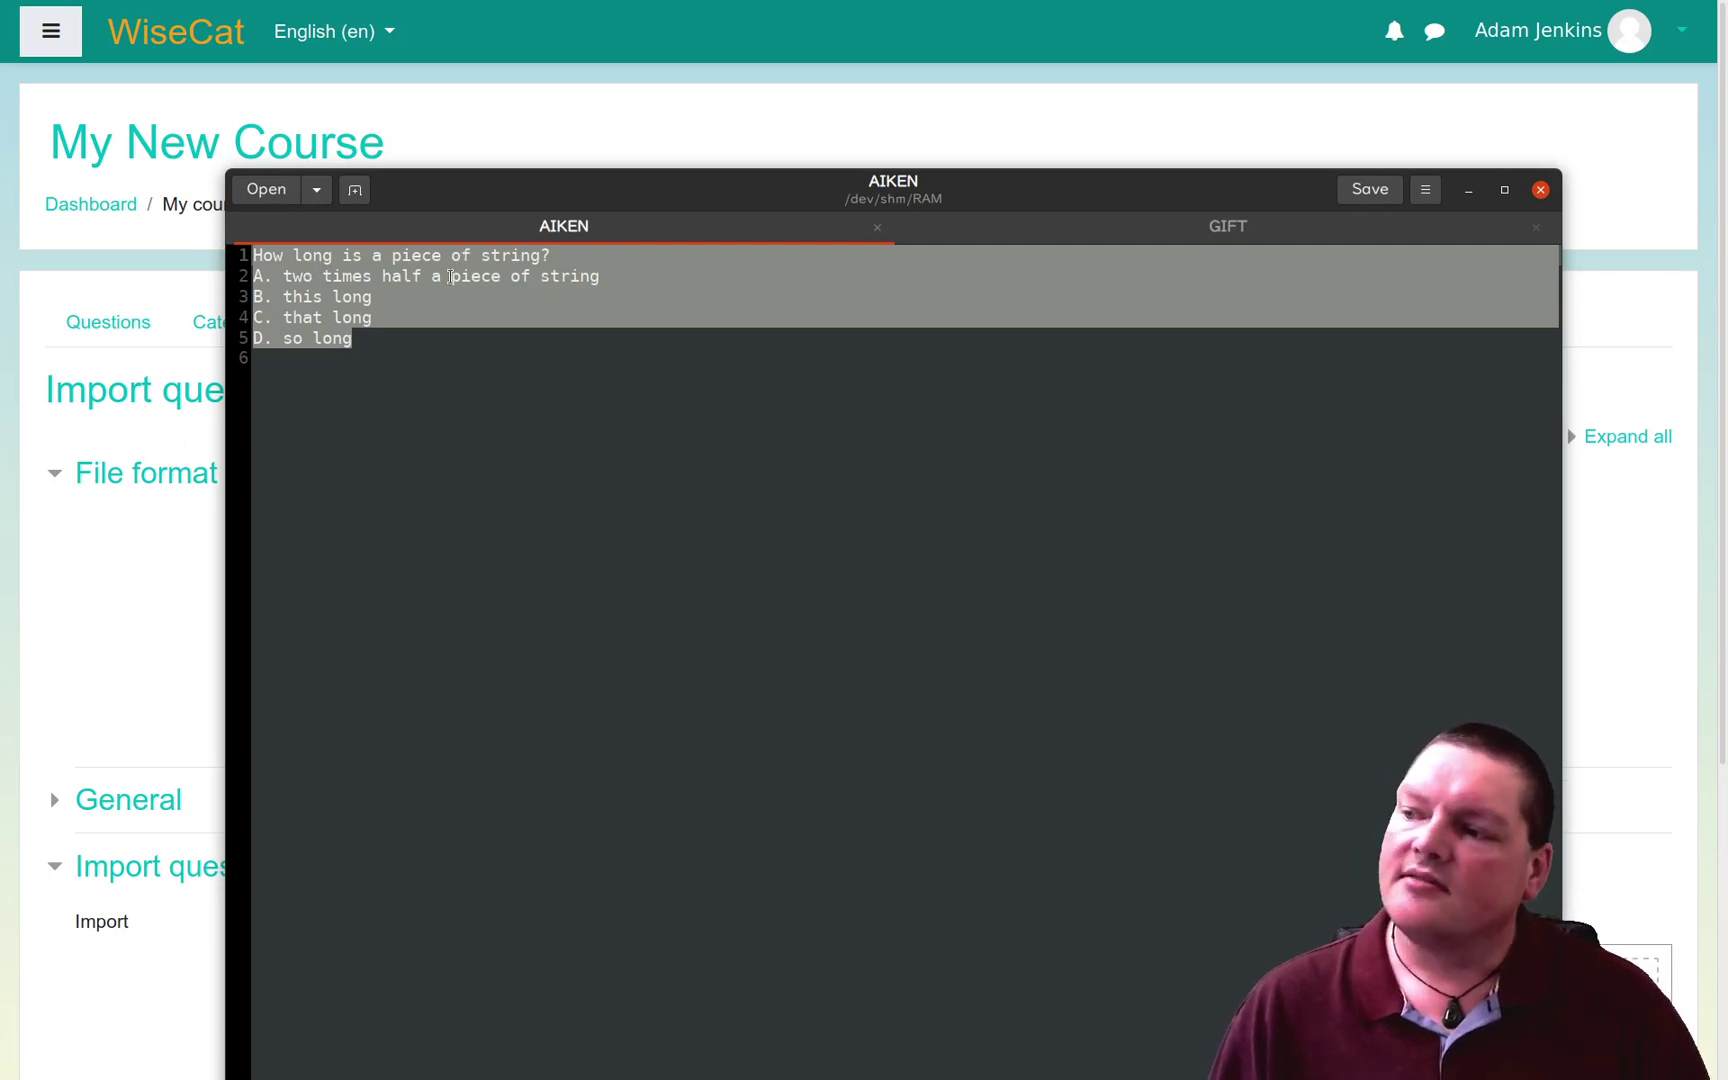
click(333, 276)
drag(311, 274, 556, 275)
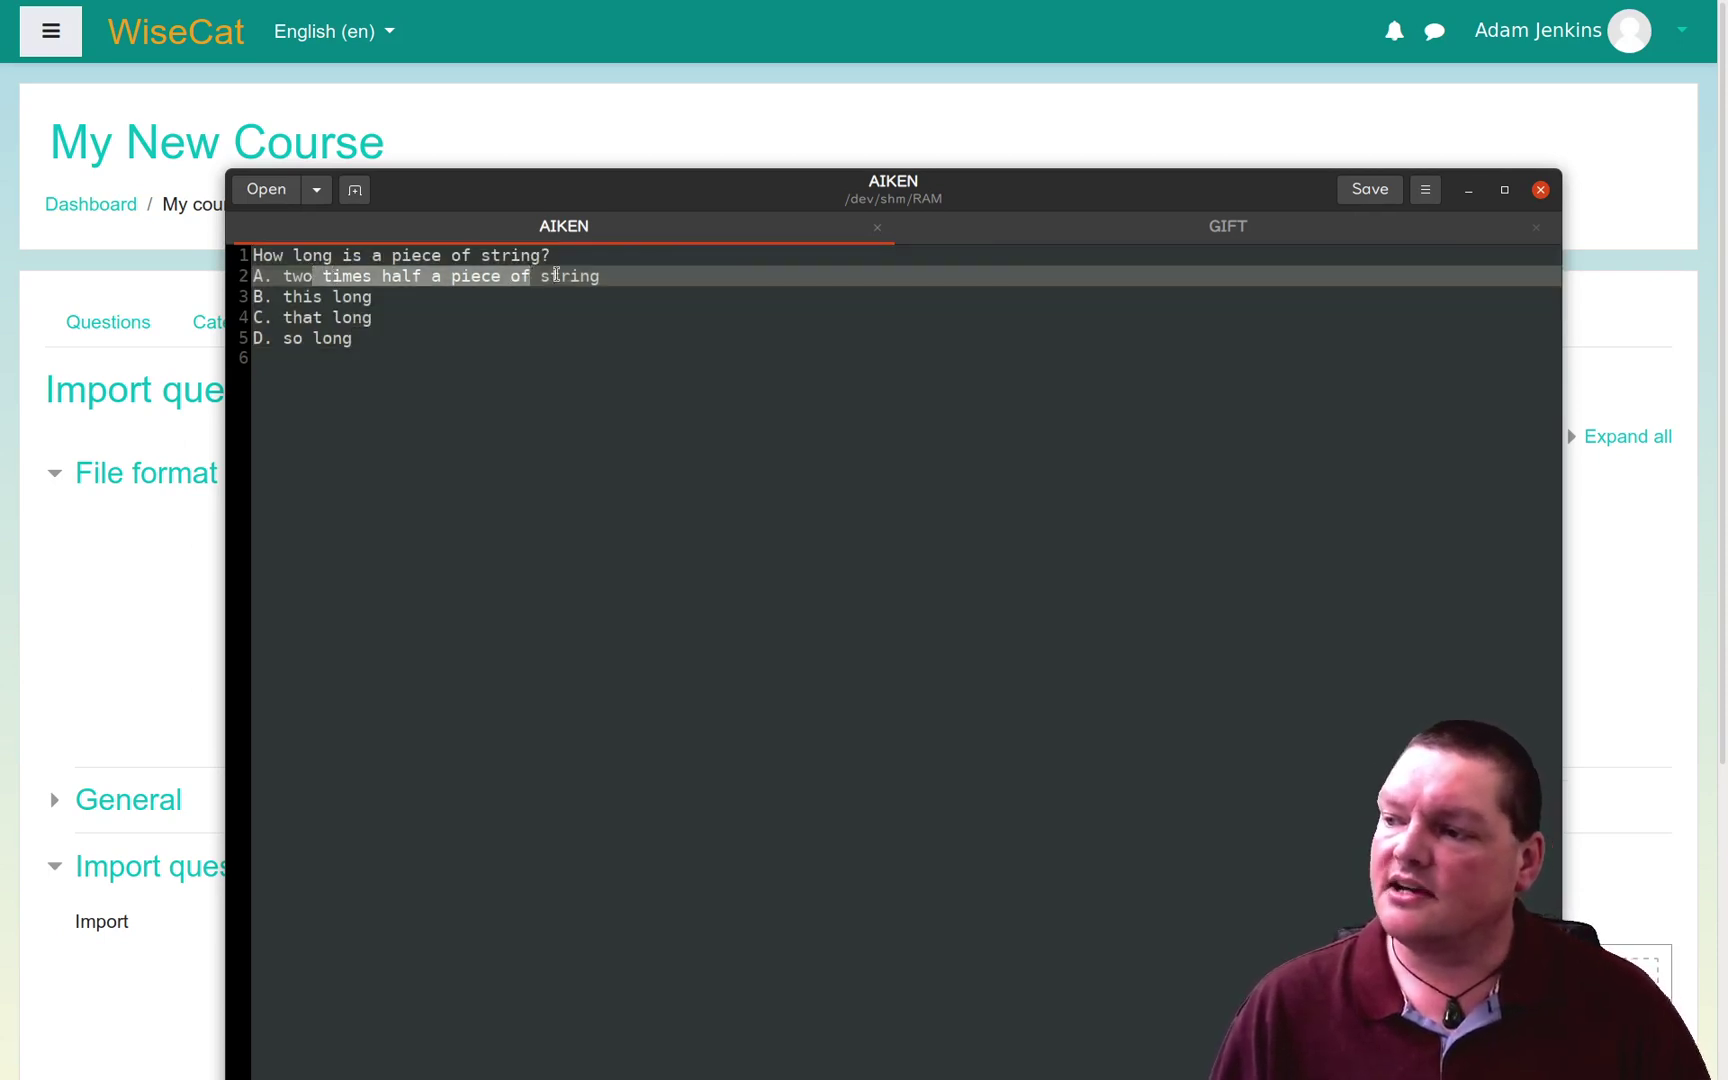
click(297, 296)
drag(297, 296, 490, 318)
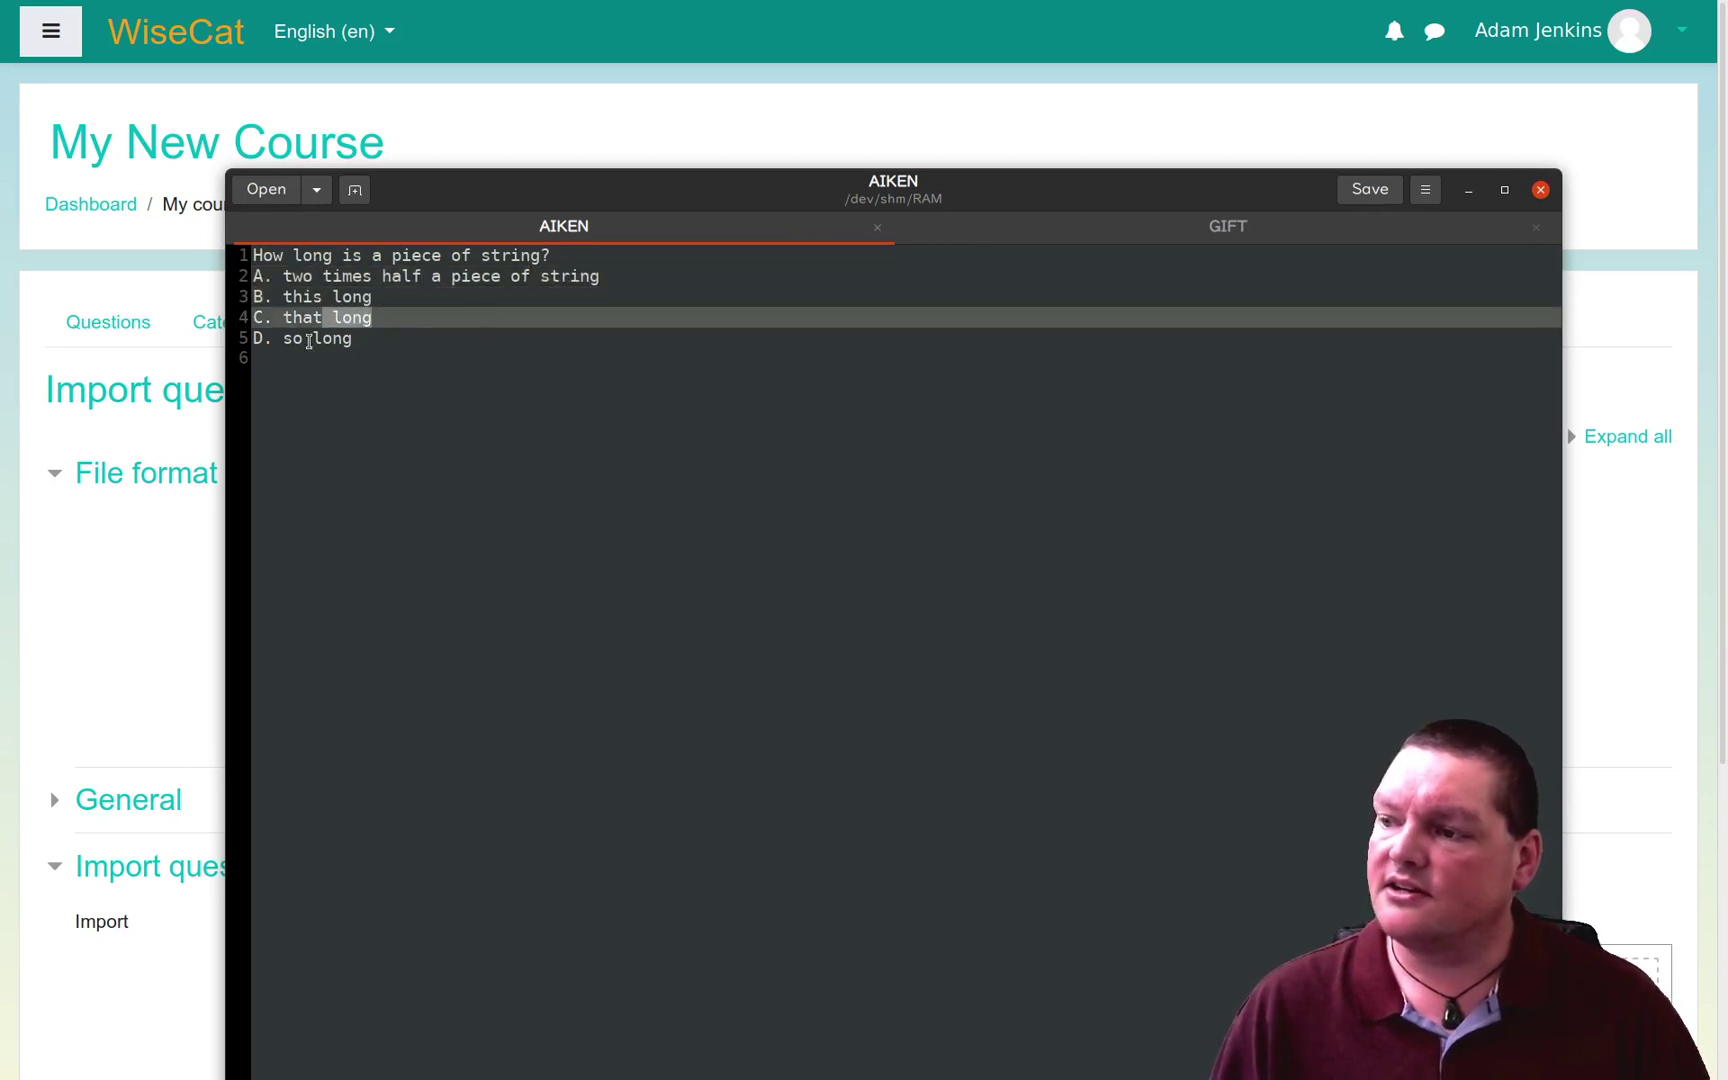
drag(294, 340, 439, 347)
click(439, 347)
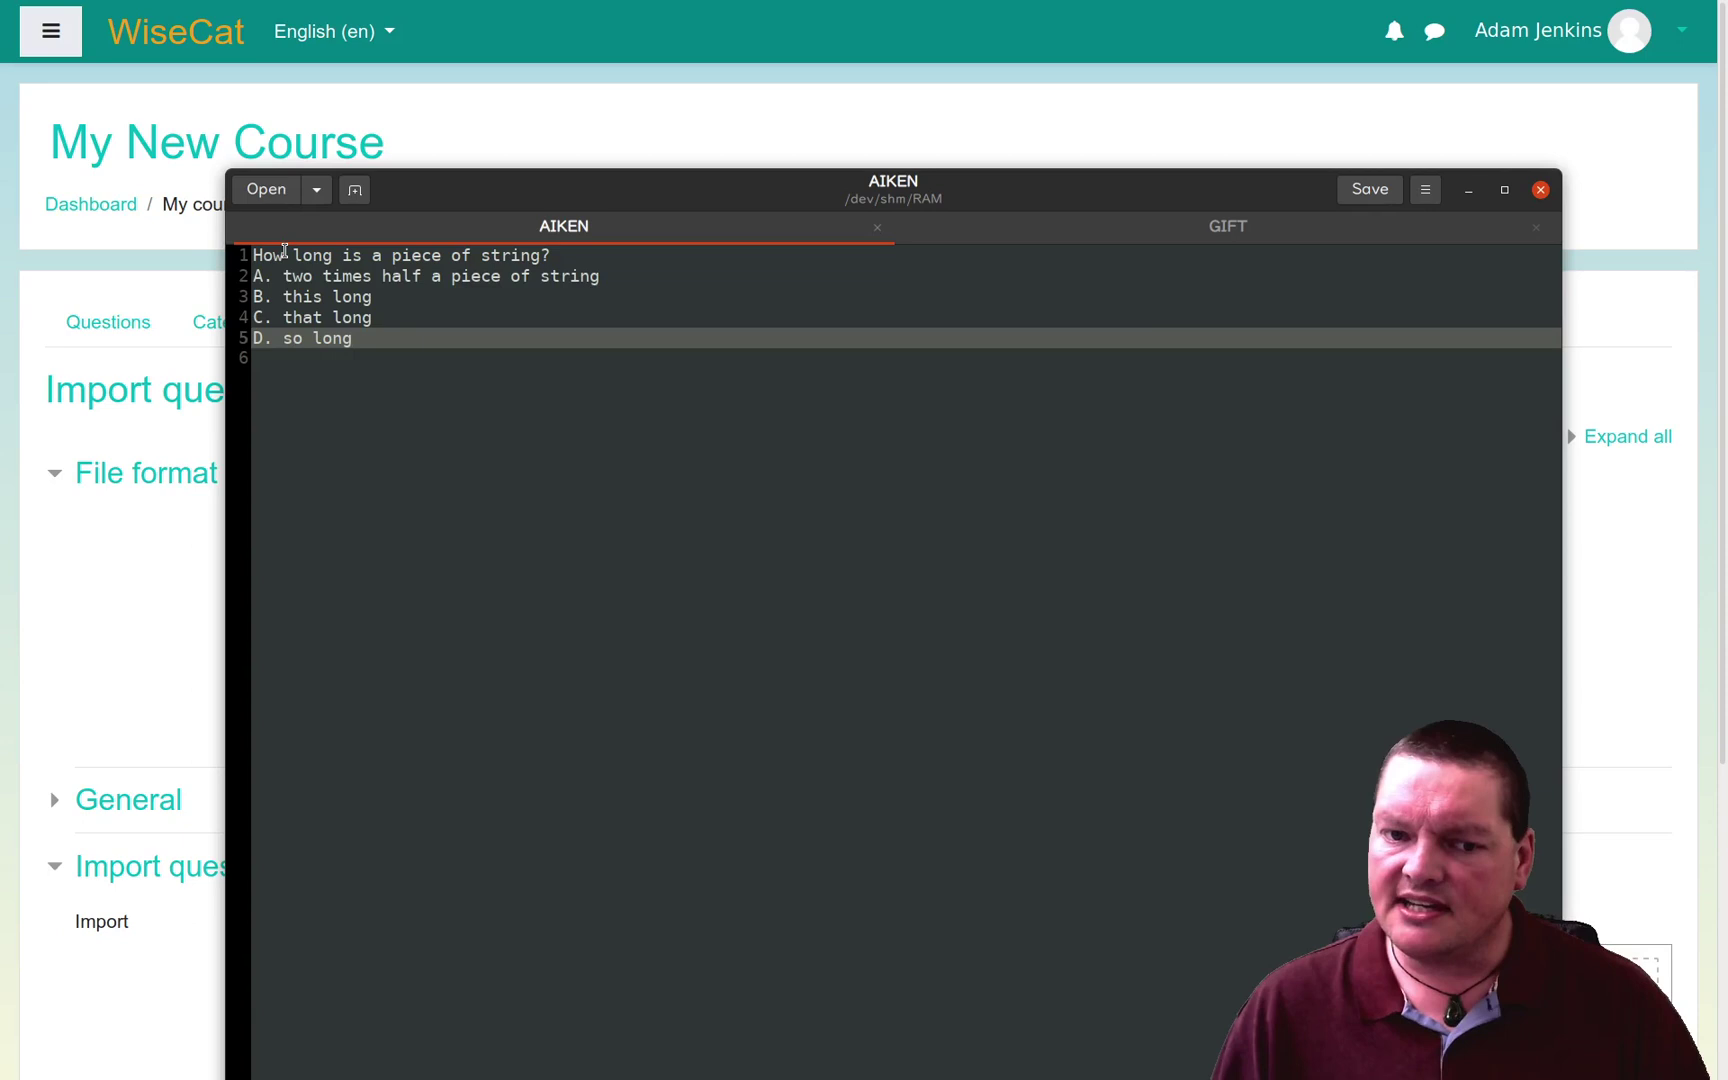
Step: Add the line ANSWER: A below option D, followed by a blank line
drag(285, 251, 350, 340)
click(362, 340)
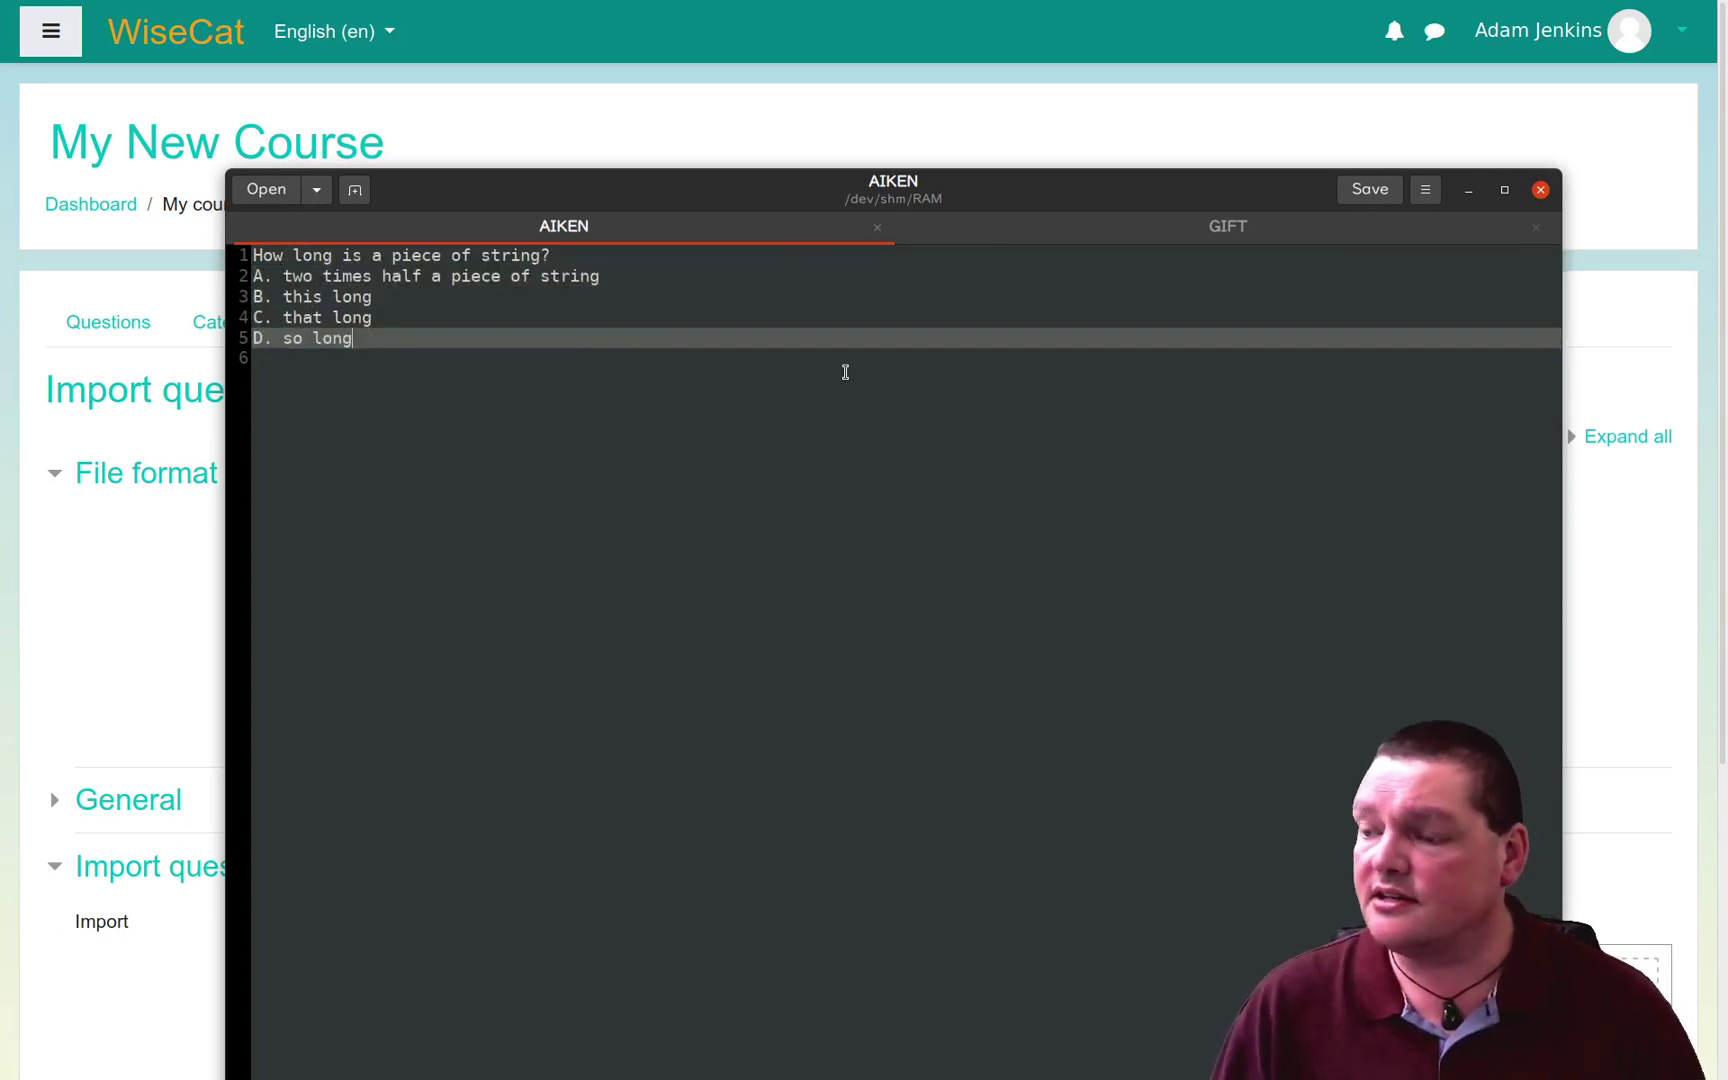
key(Return)
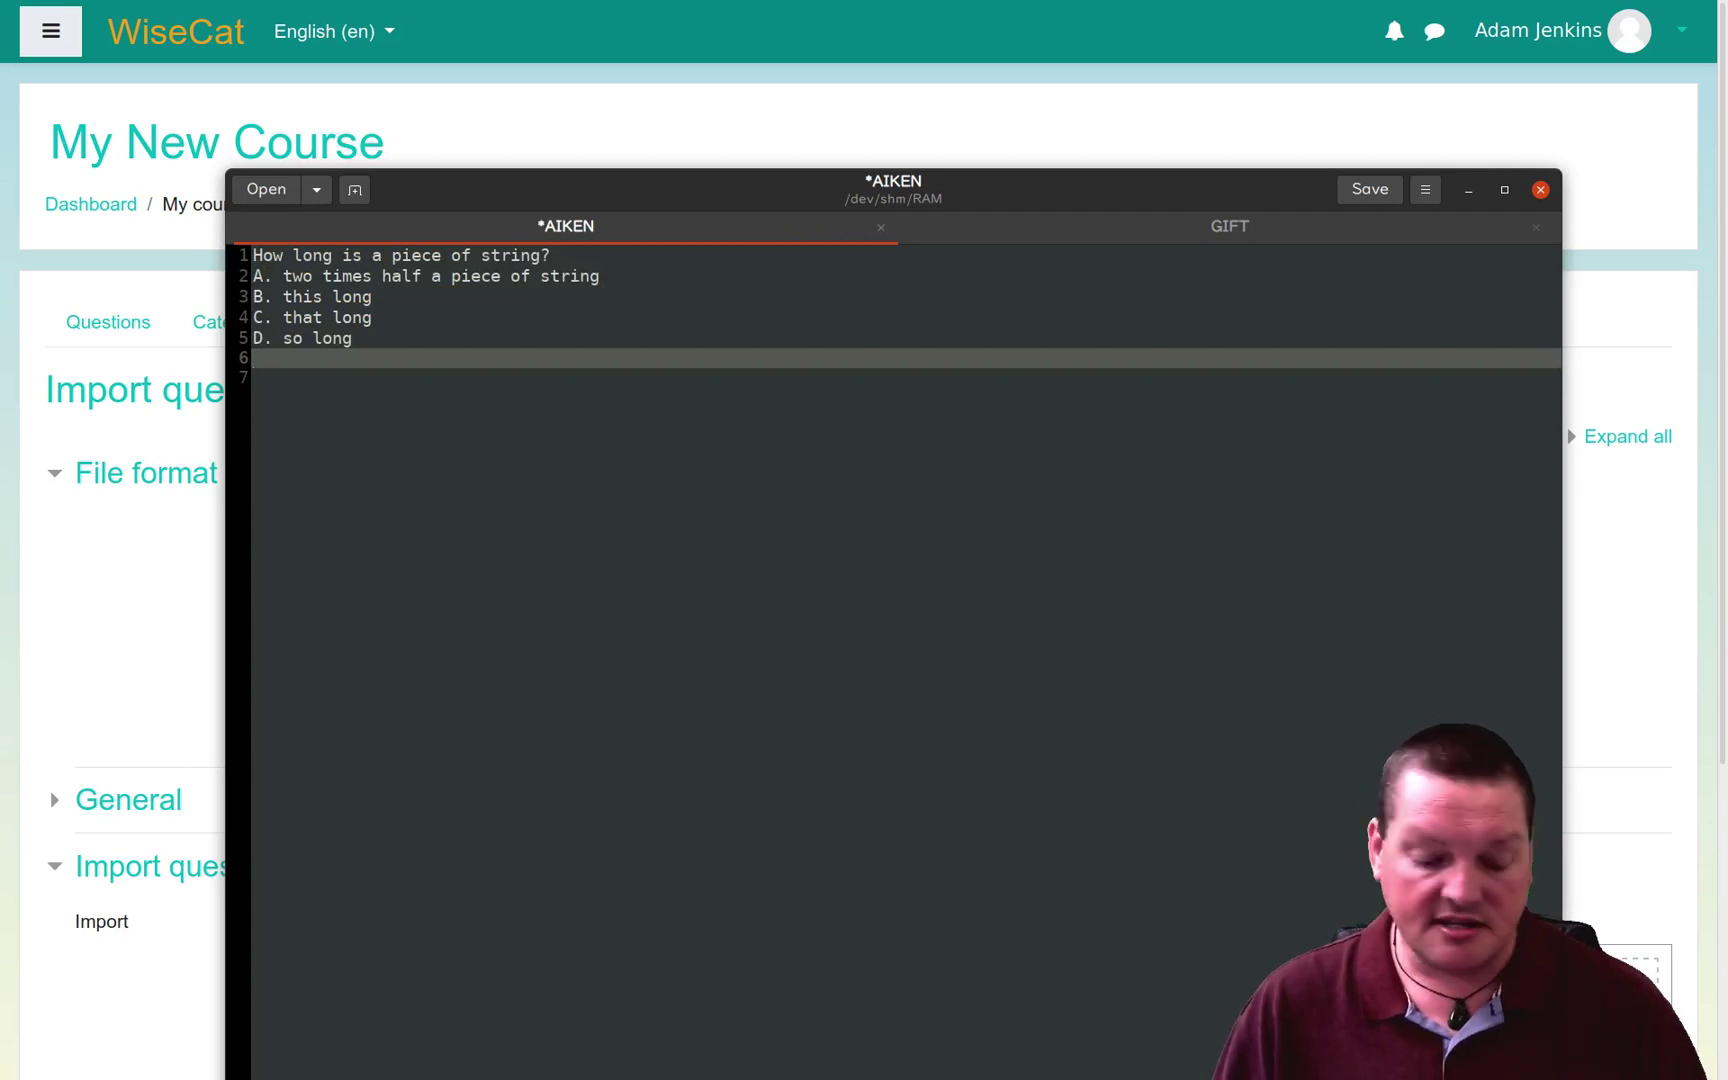
text(ANSWER:)
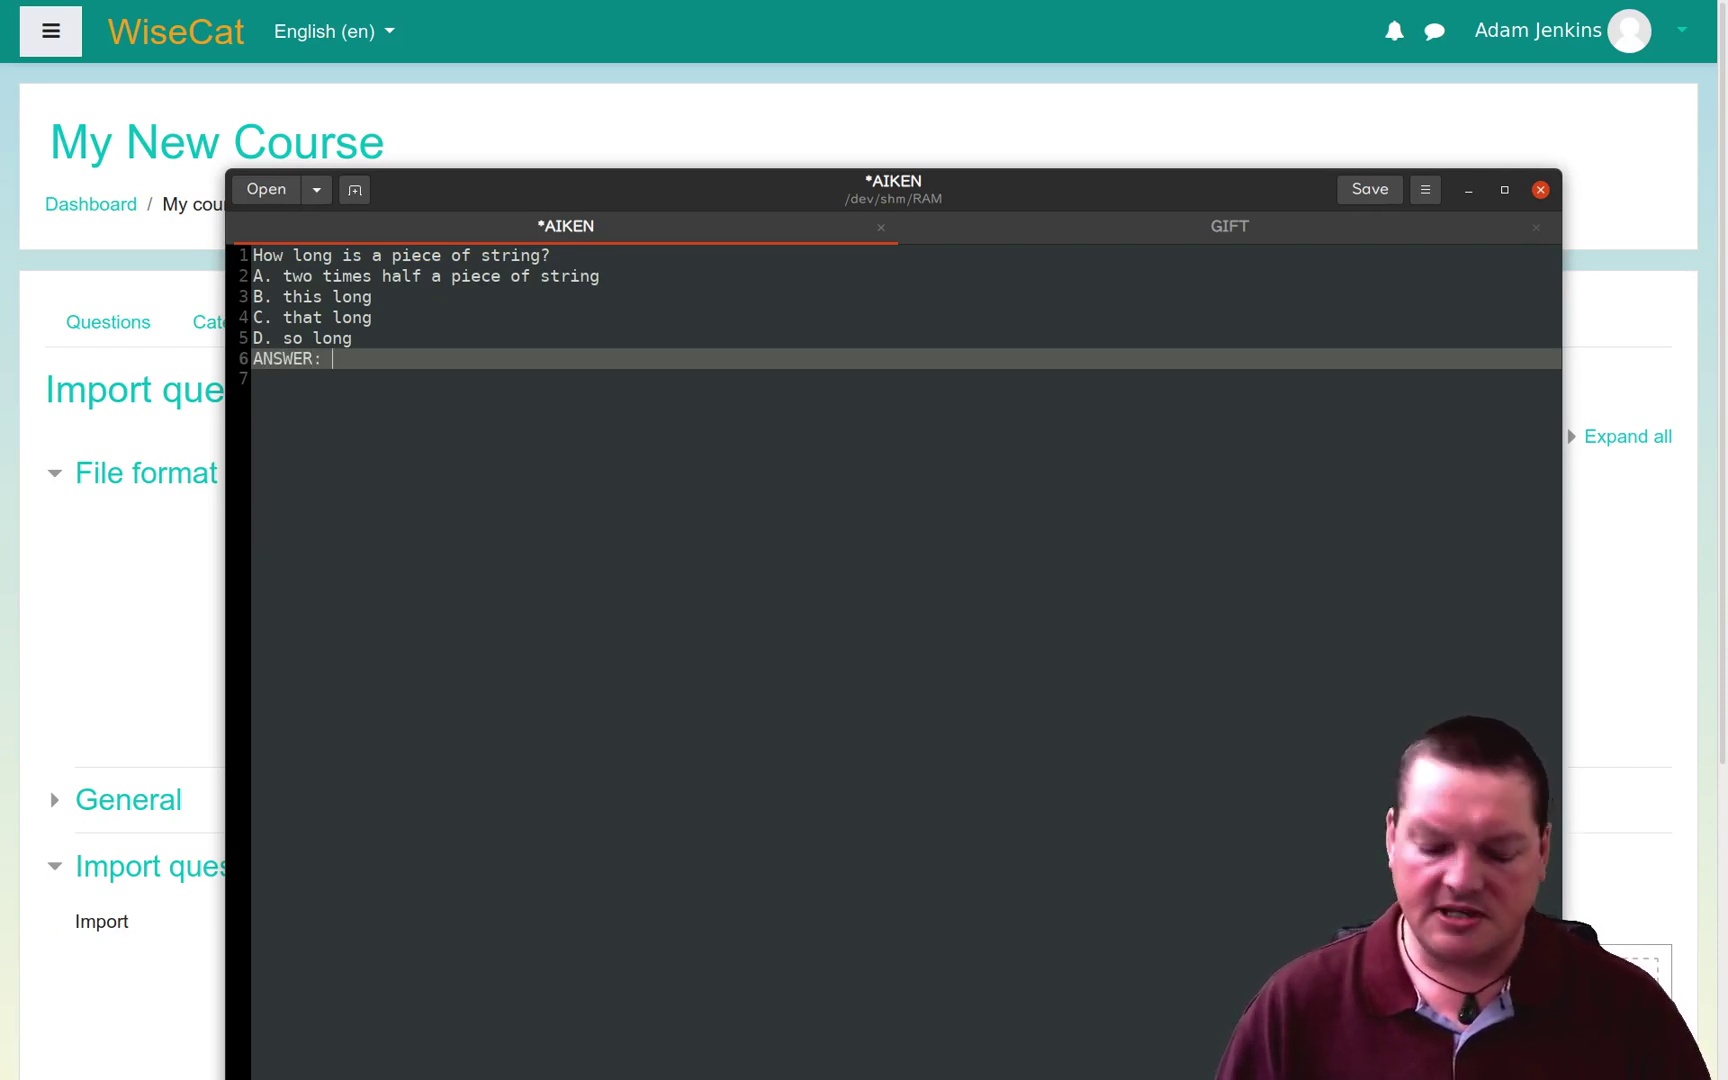
text(A)
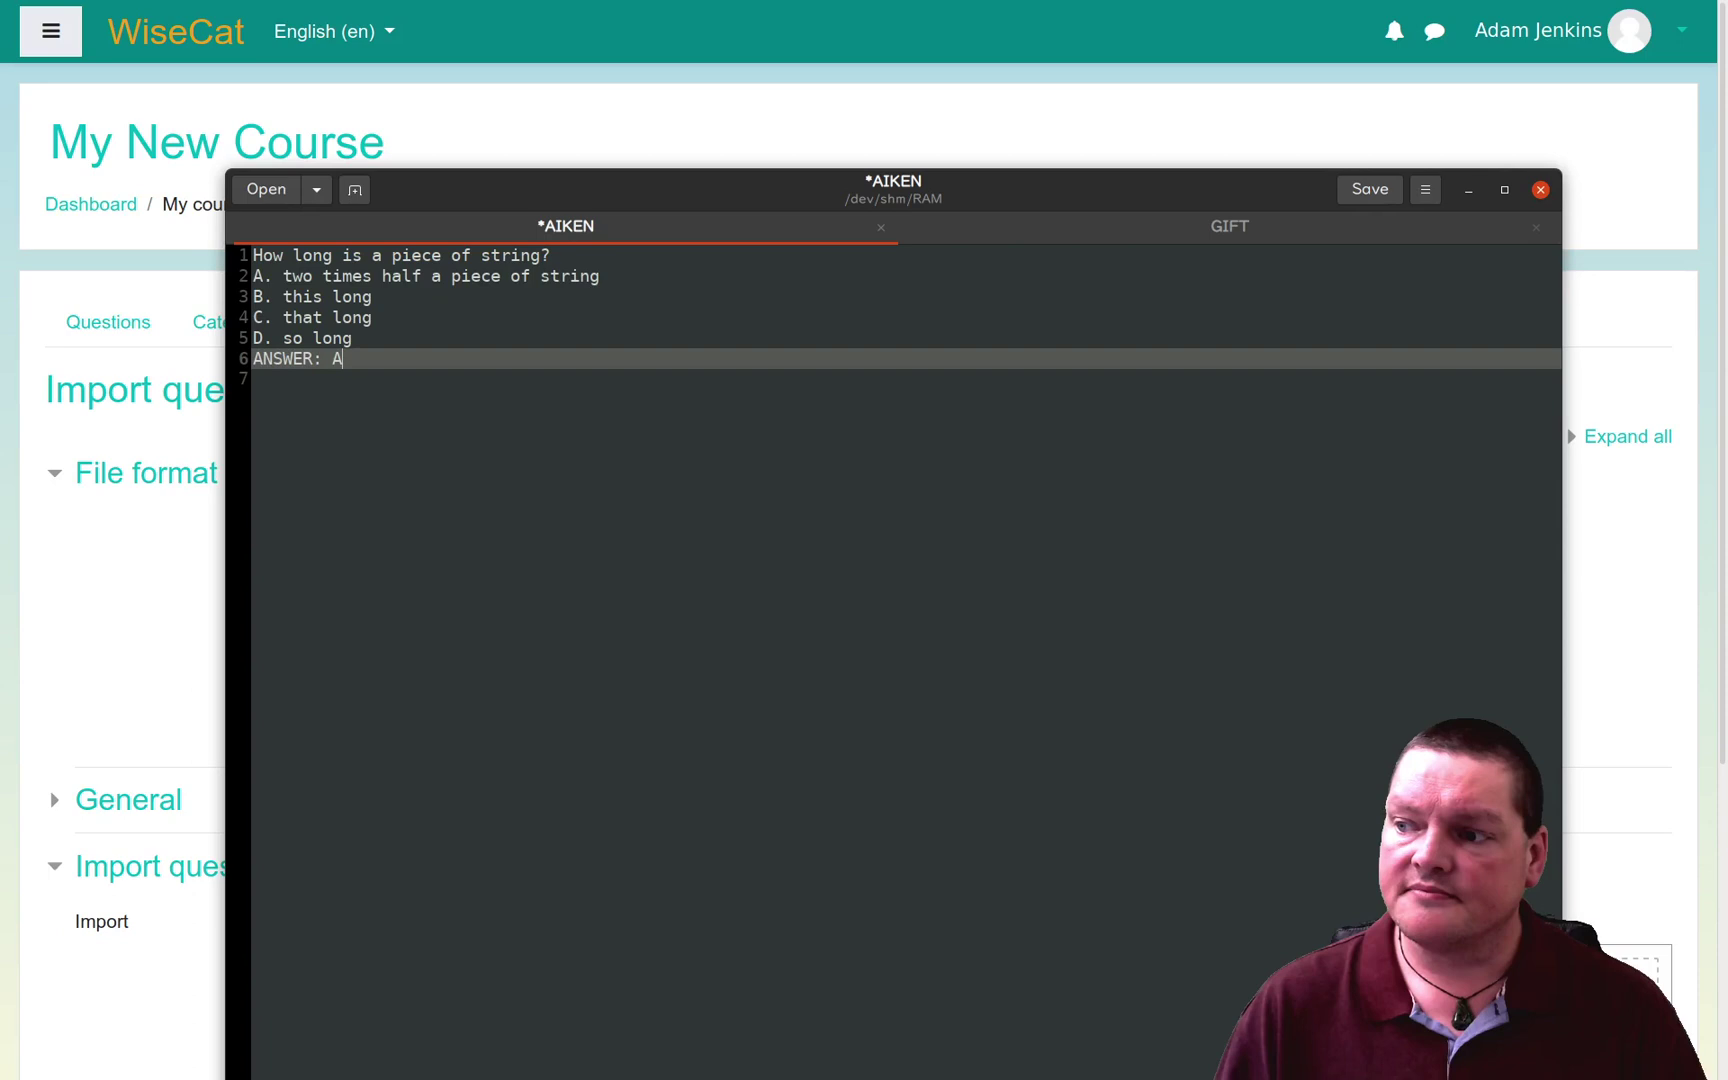
key(Return)
key(Return)
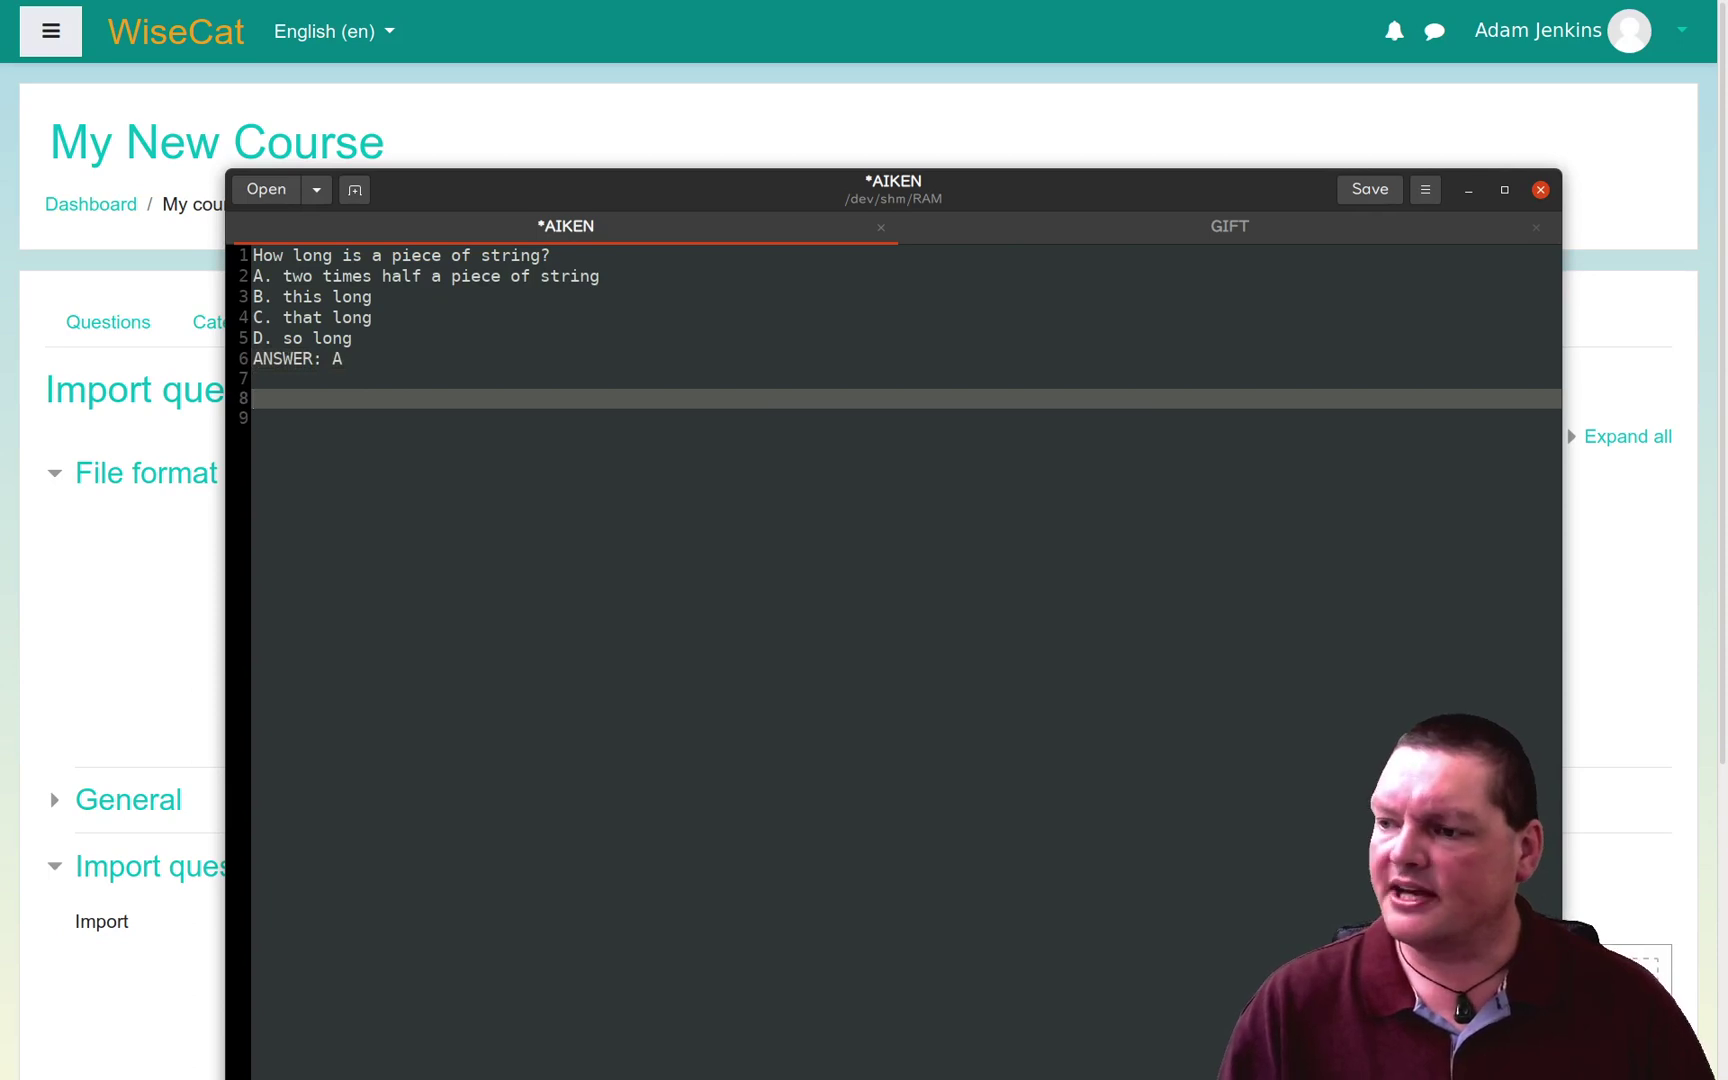
Step: Paste a new question template and enter 'This is the question: to be or not to be'
text(A. B. C. D. ANSWER:)
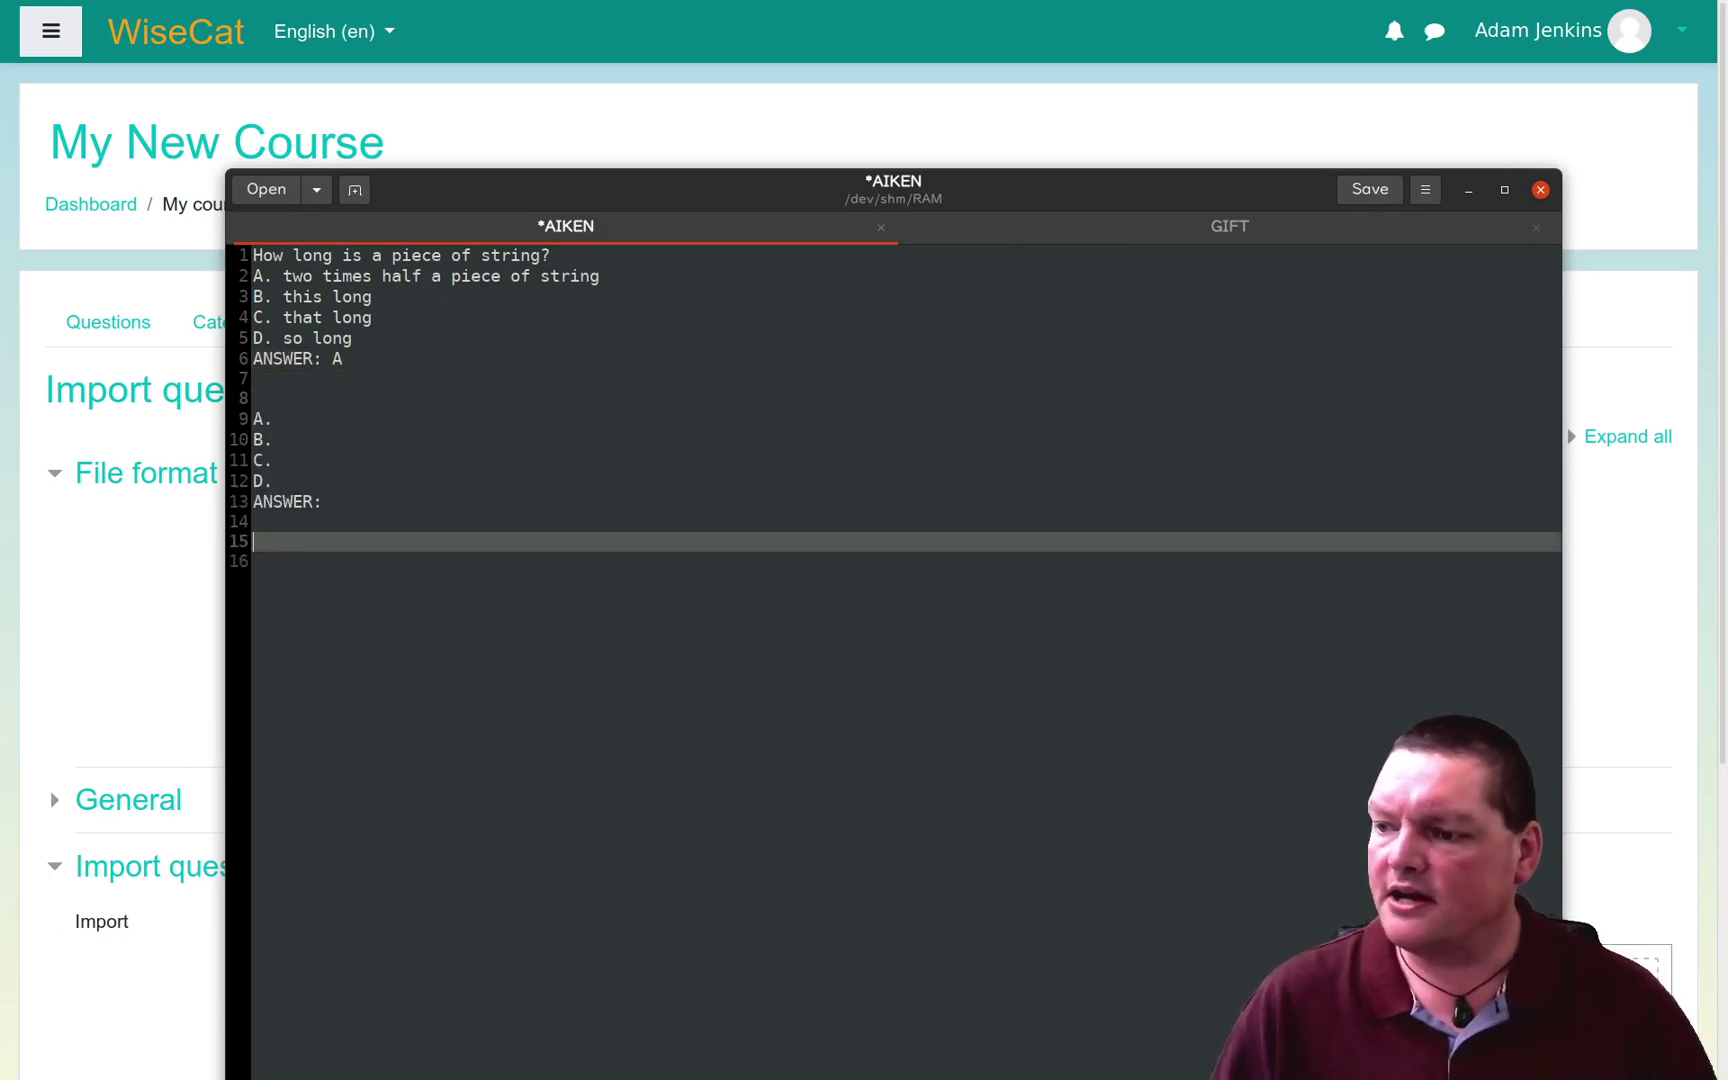
key(Up)
key(Up)
key(Up)
key(Up)
key(Up)
key(Up)
key(Up)
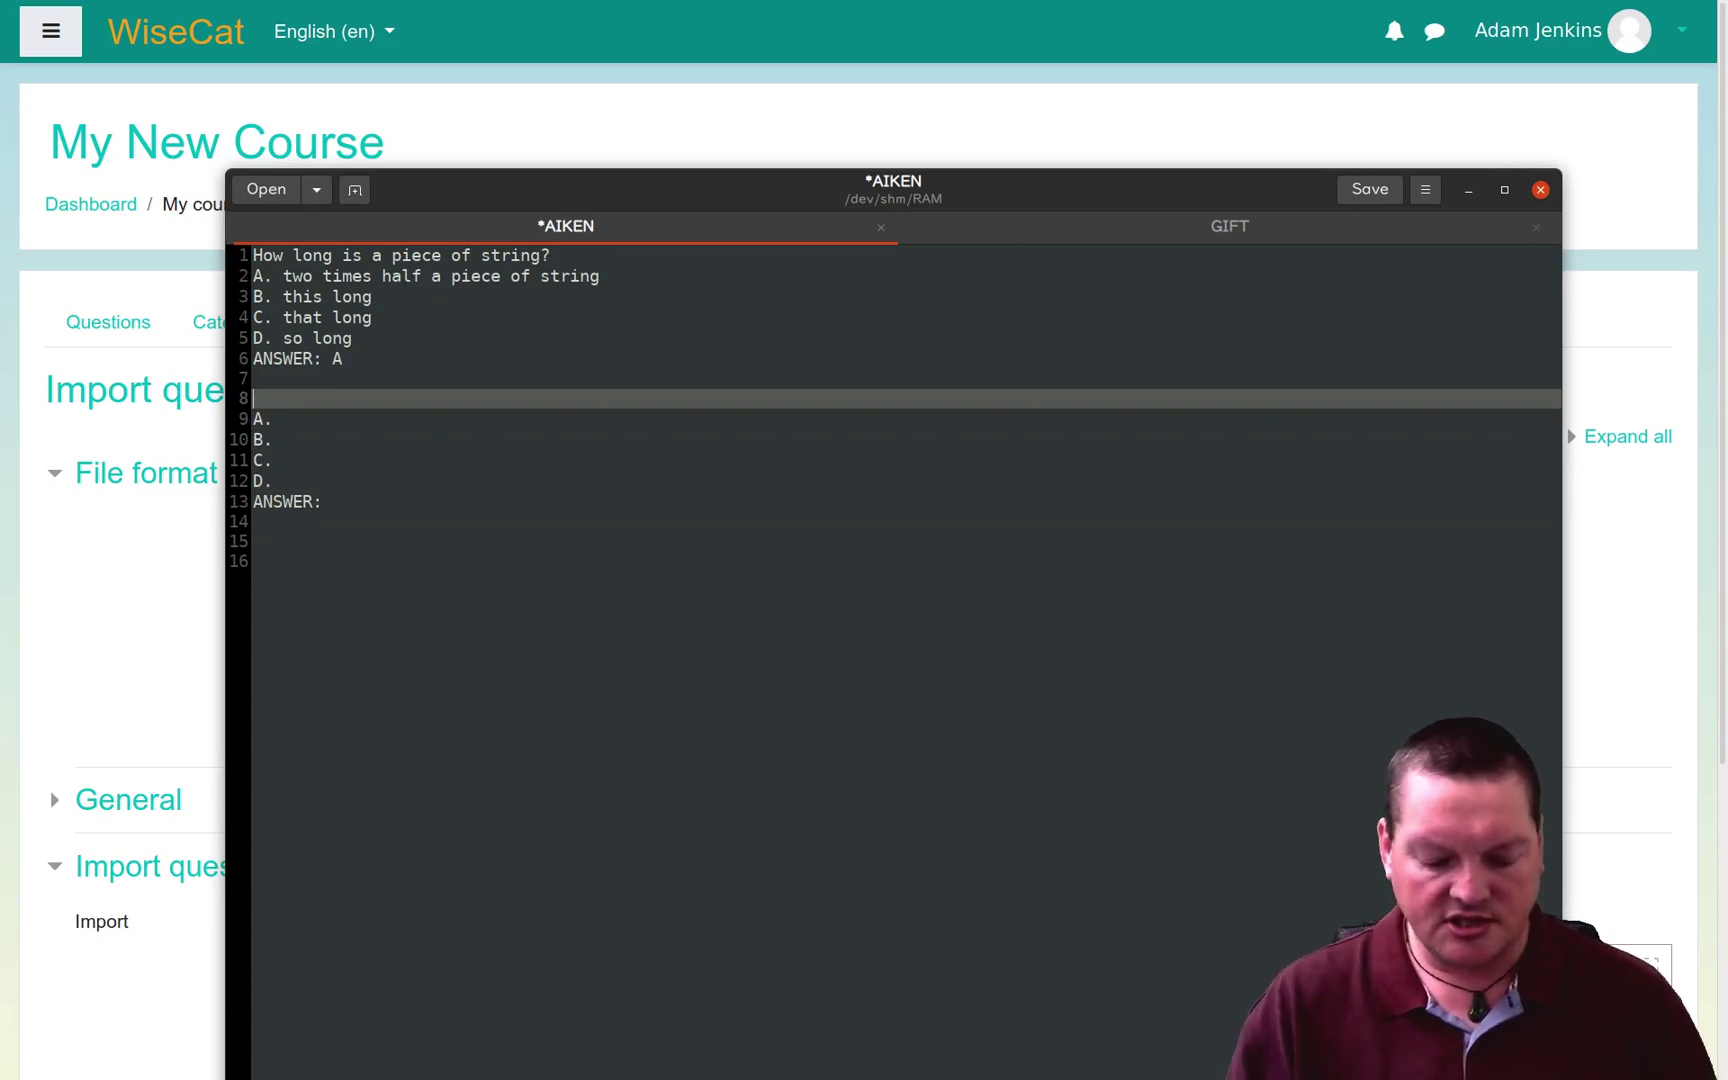
text(This is the)
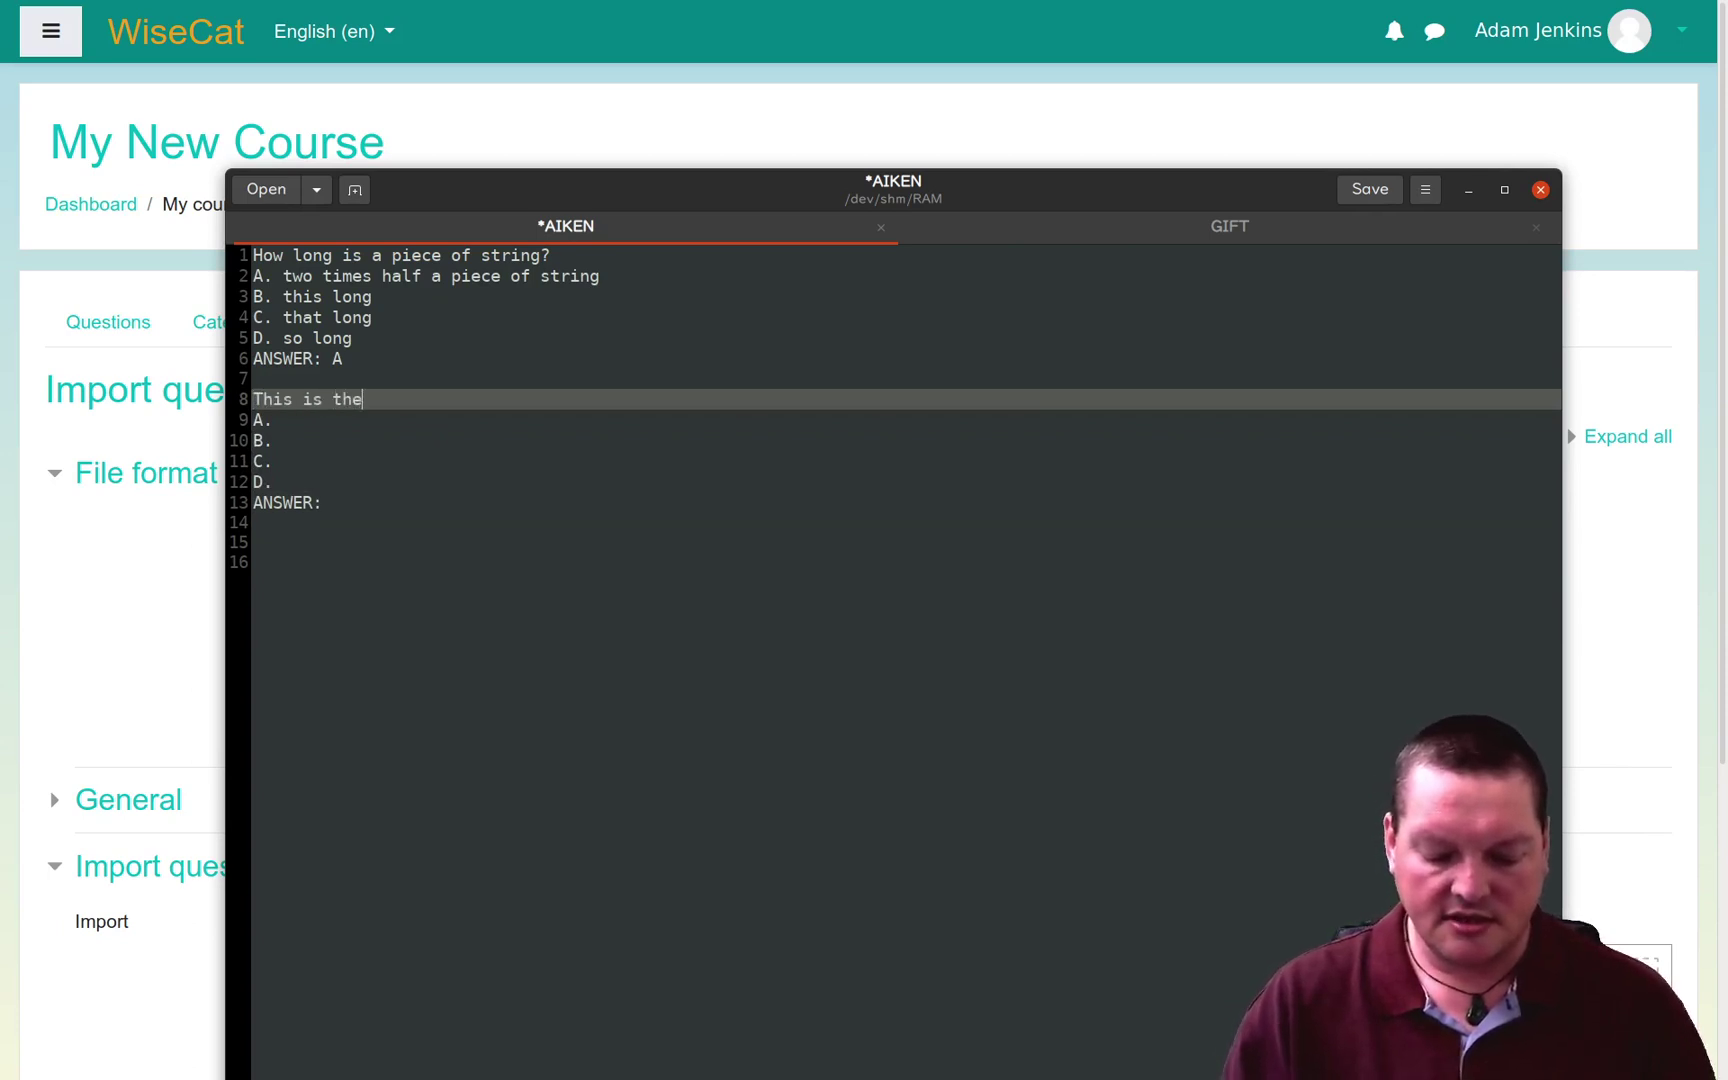
text( quest)
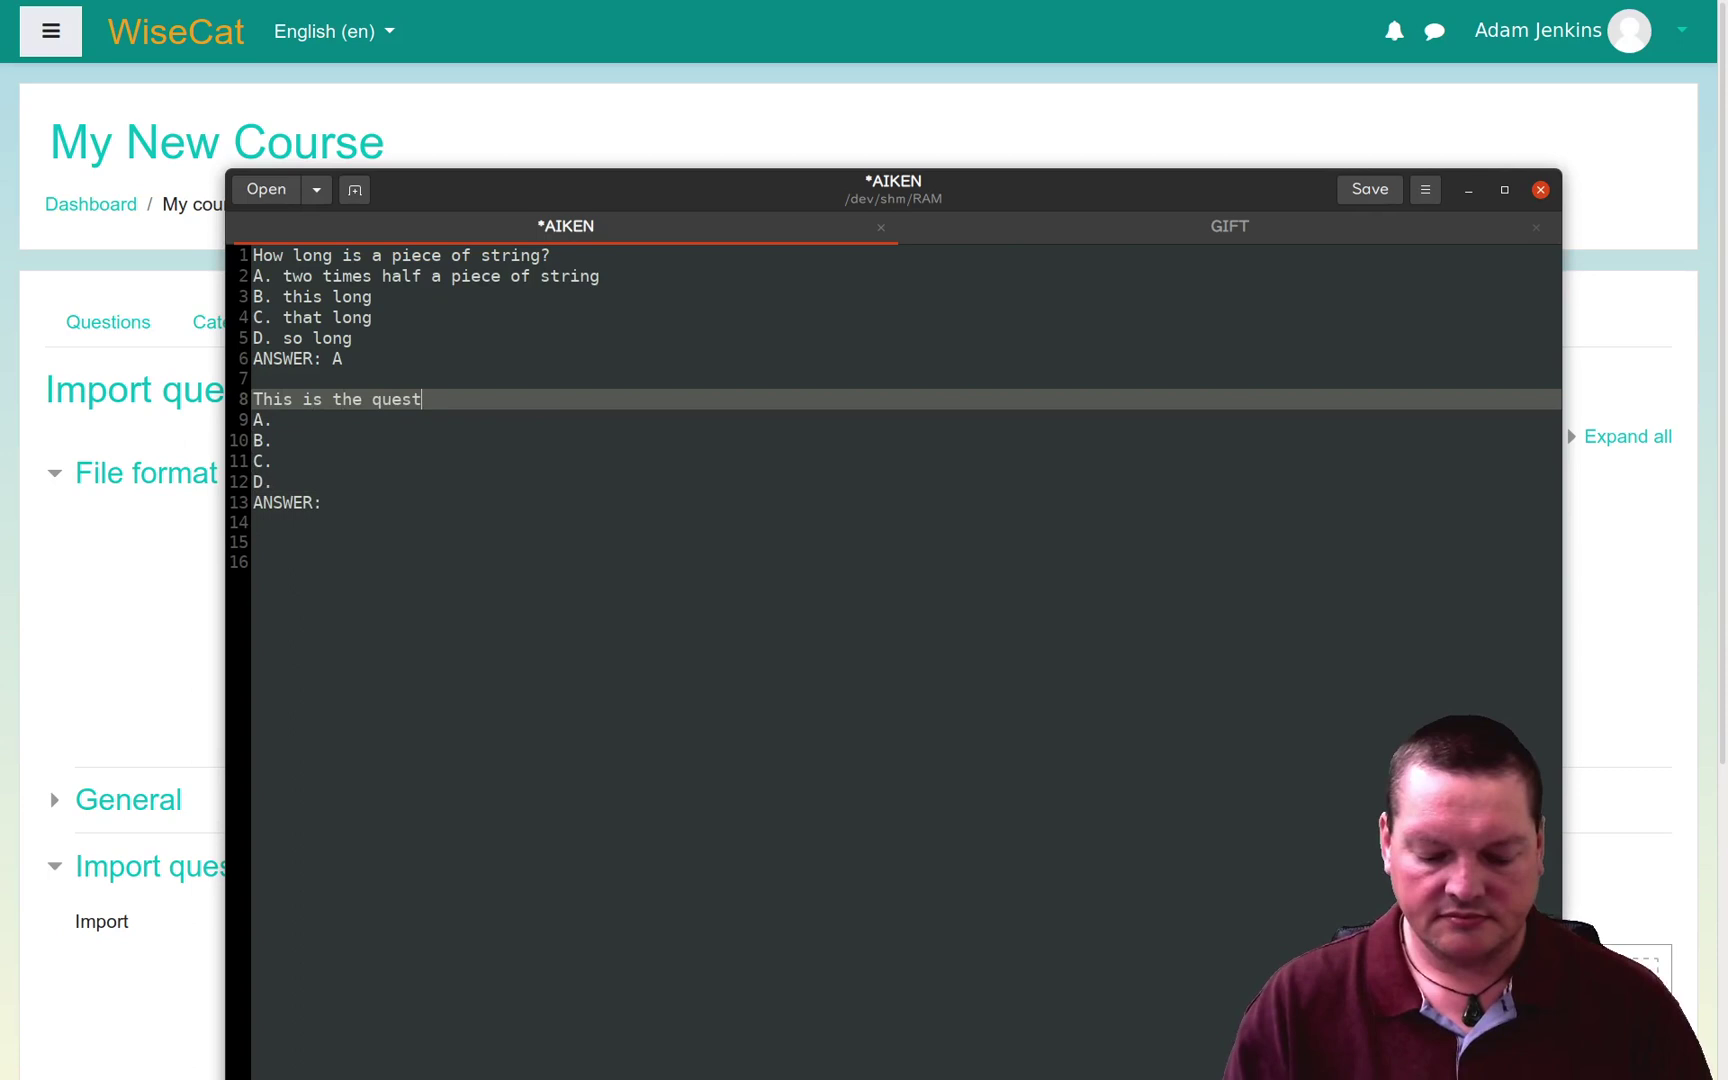
text(ion: t)
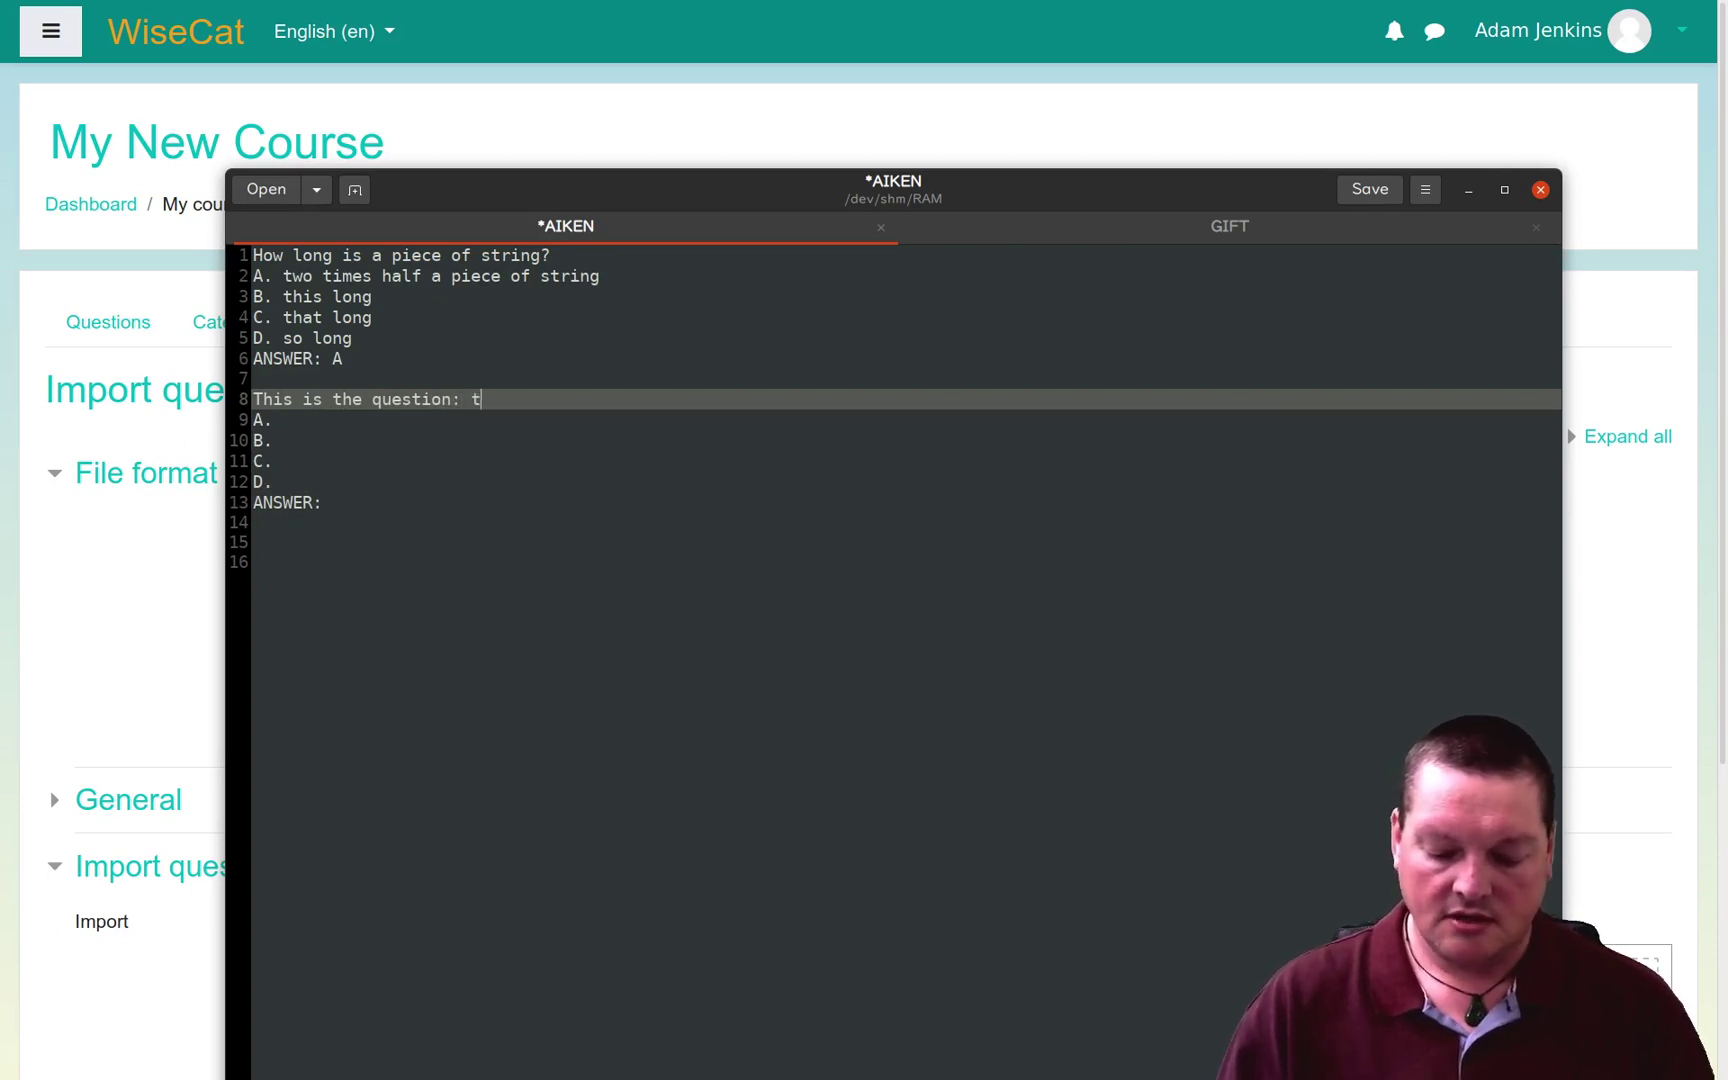
text(o be or not to be?)
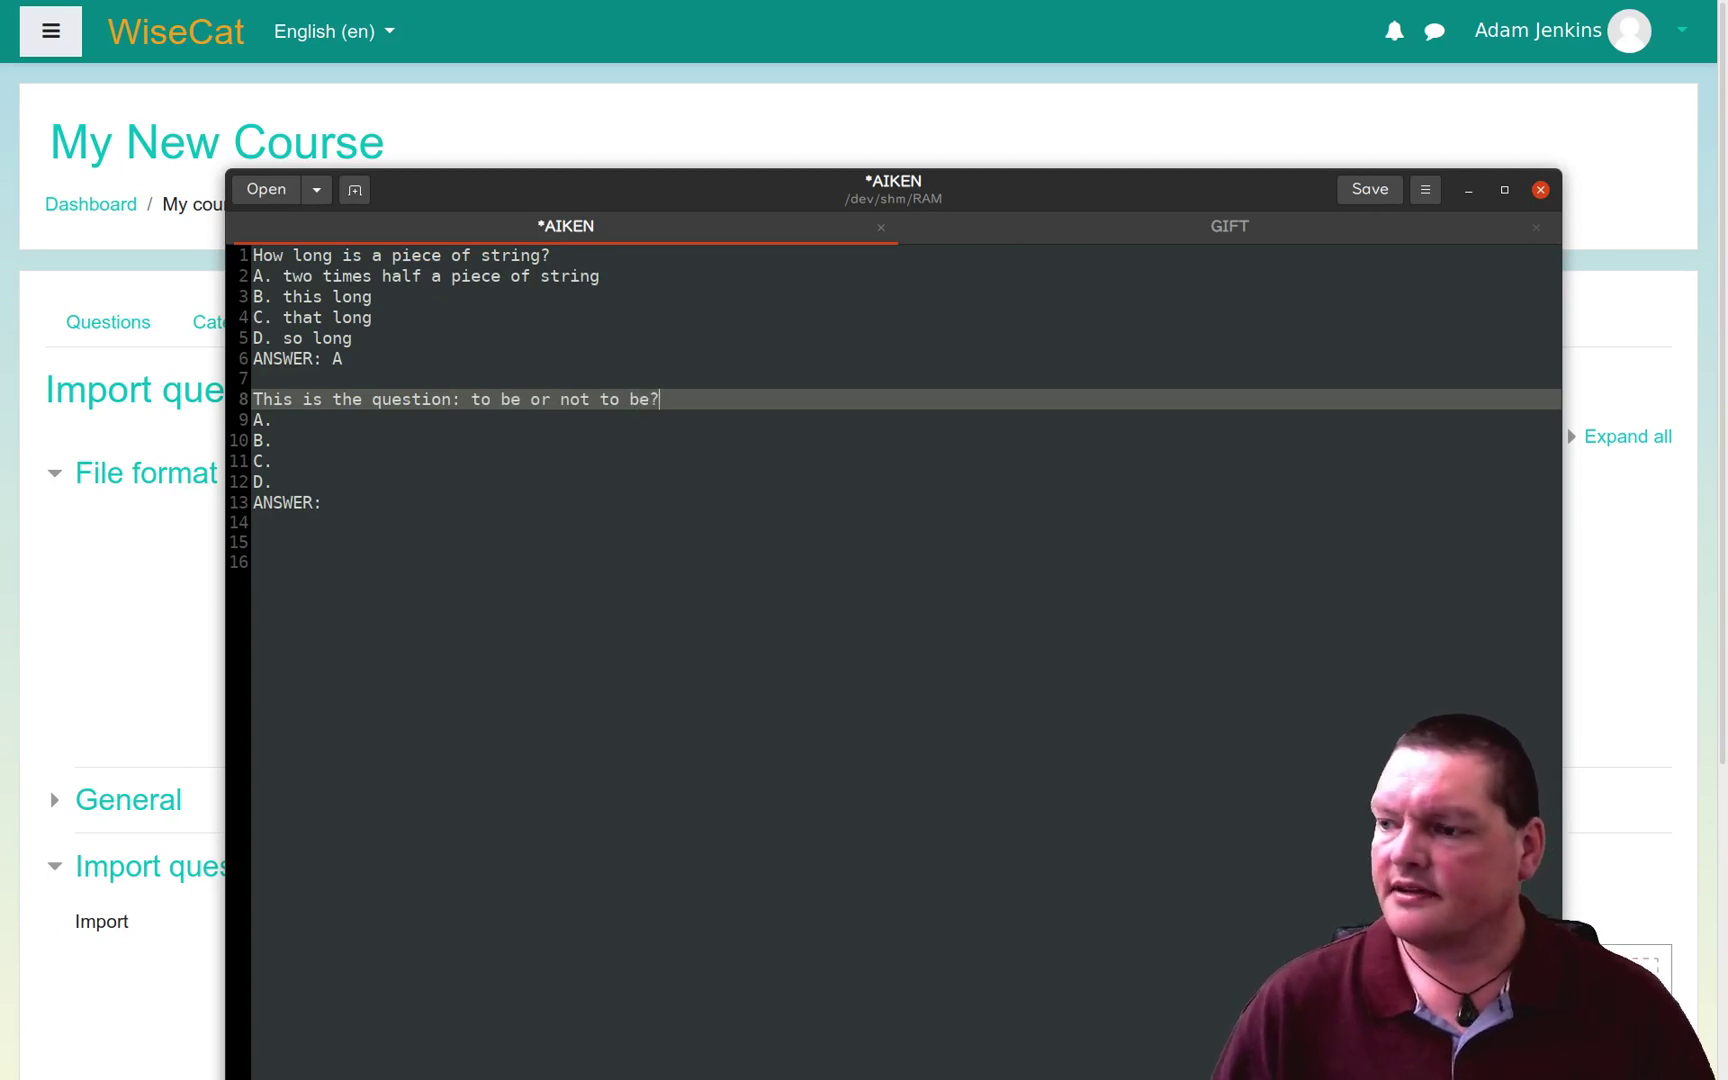
Step: Trim the option lines so the second question keeps only options A–C
click(283, 420)
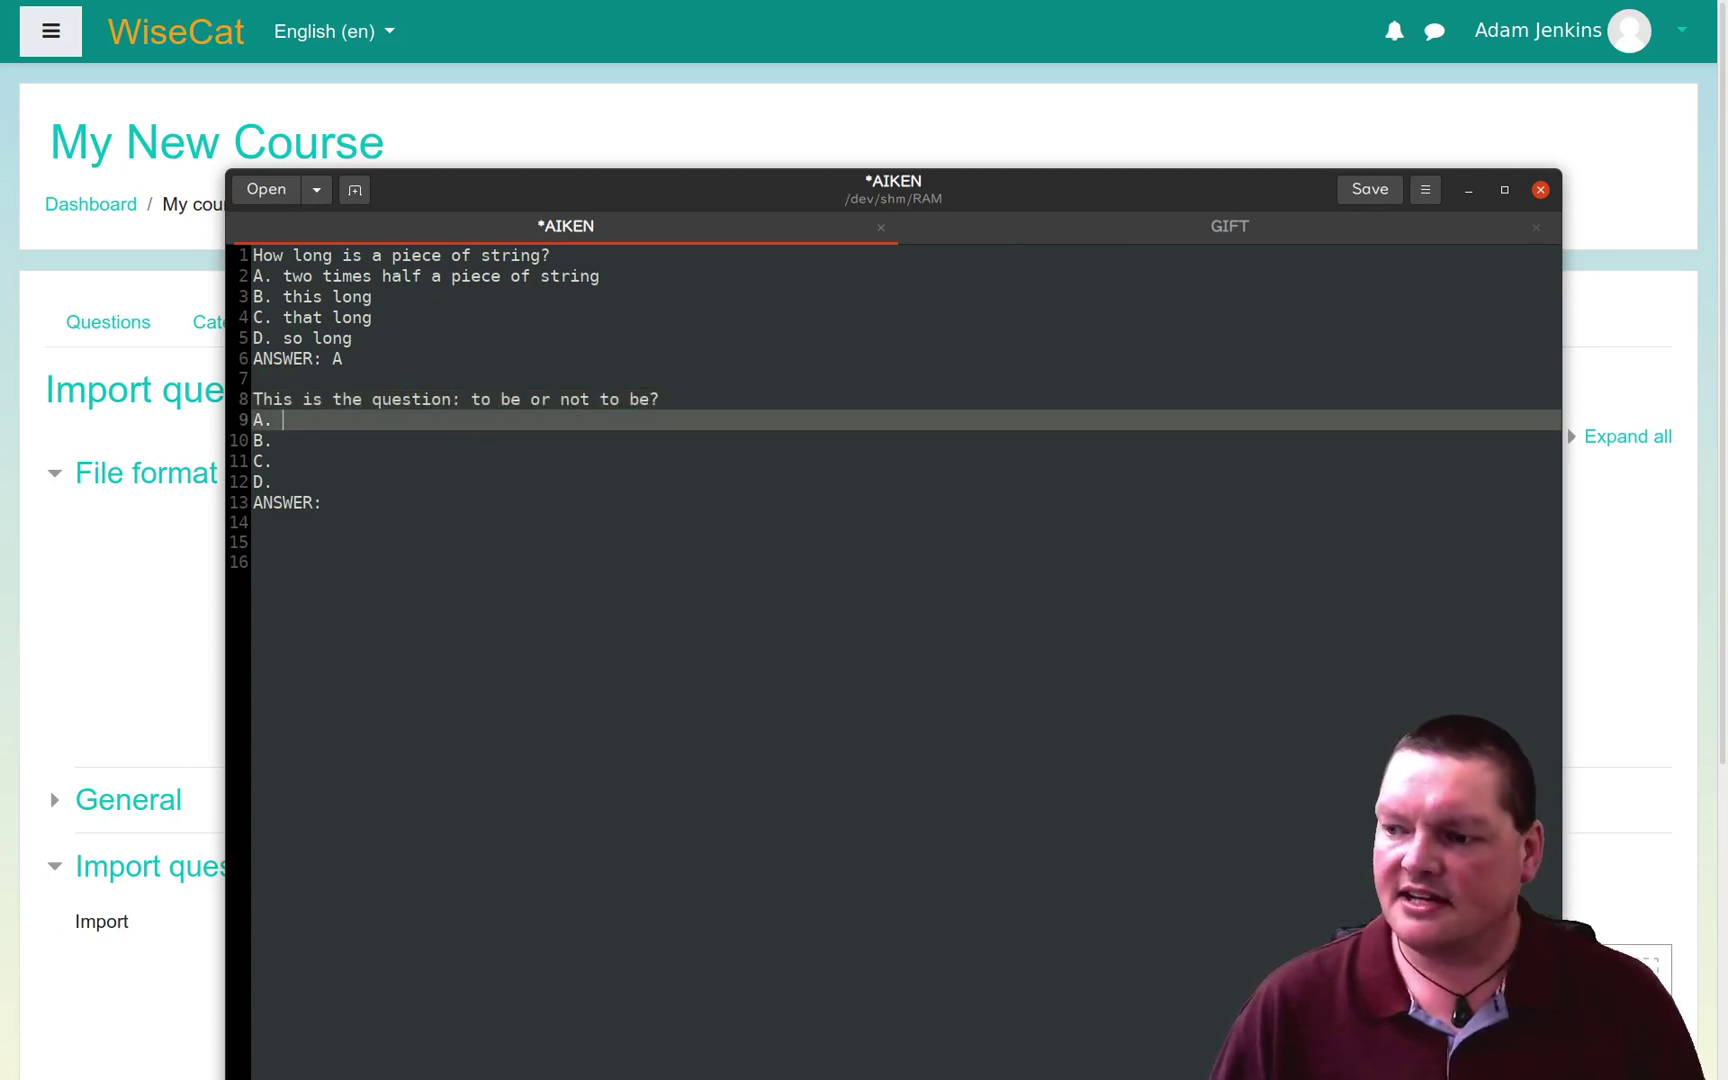
key(Down)
key(Down)
key(Up)
key(Down)
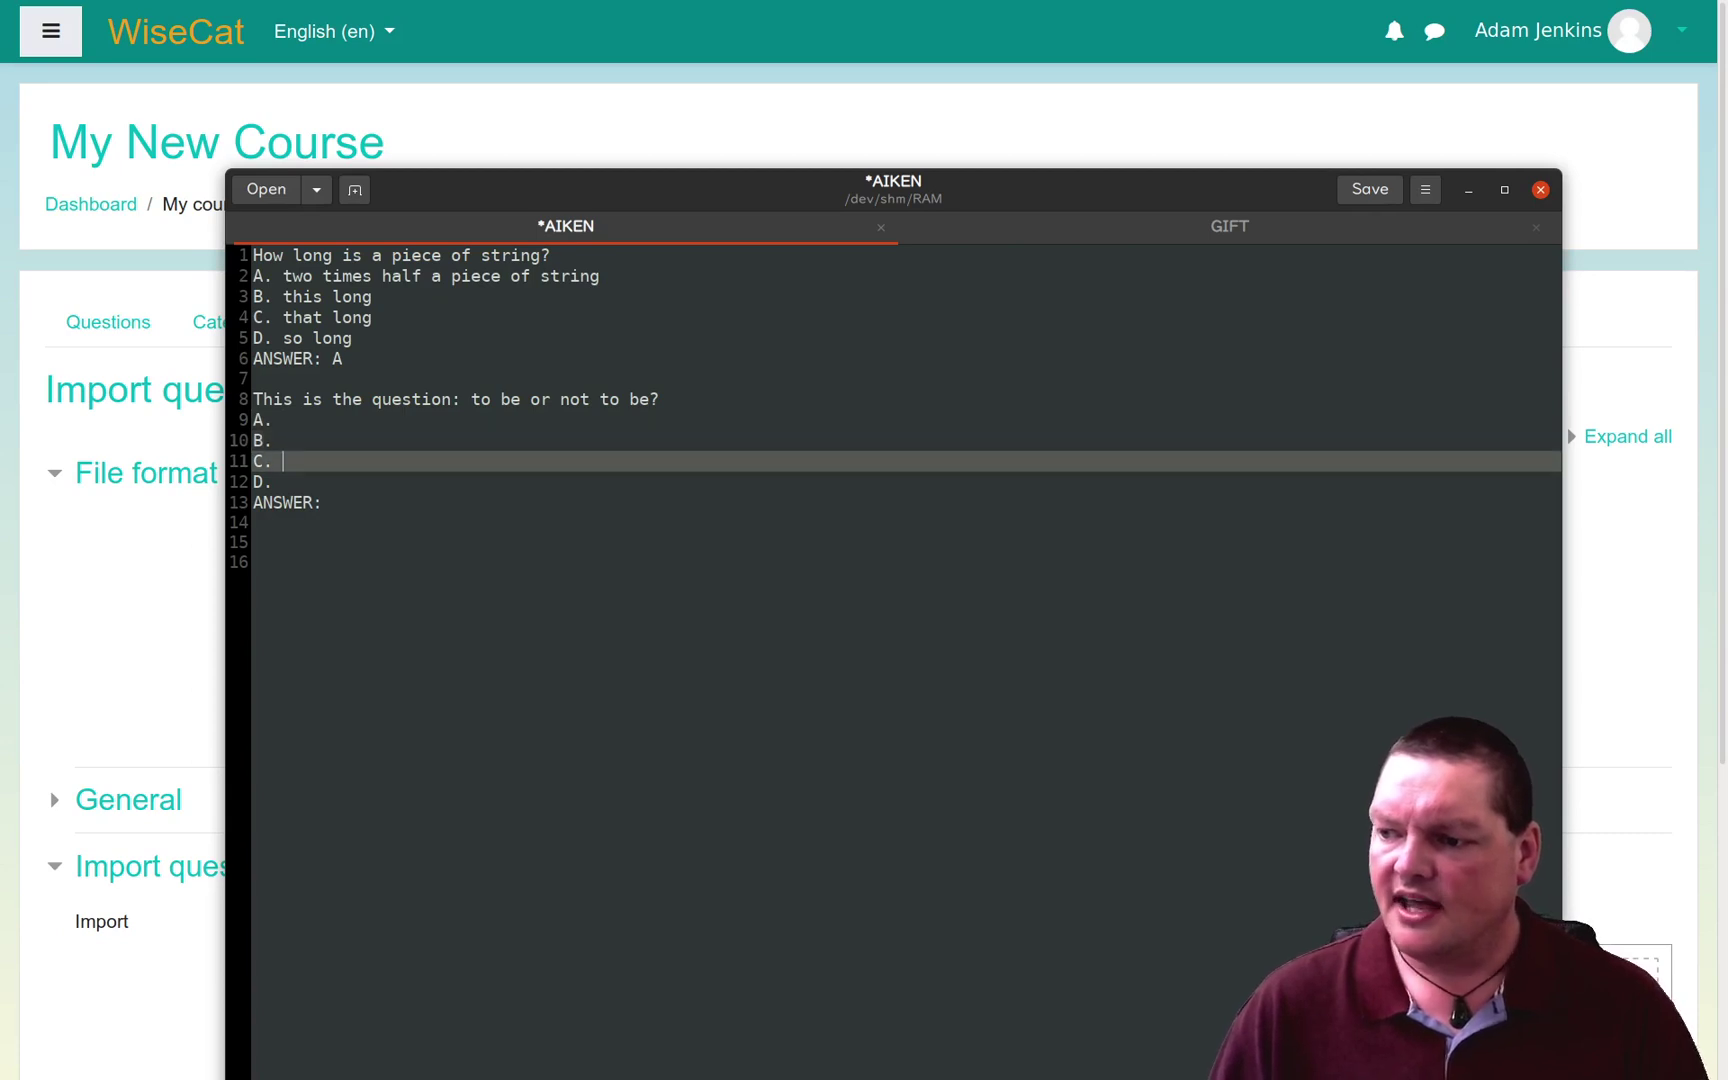
key(Down)
key(Return)
text(E)
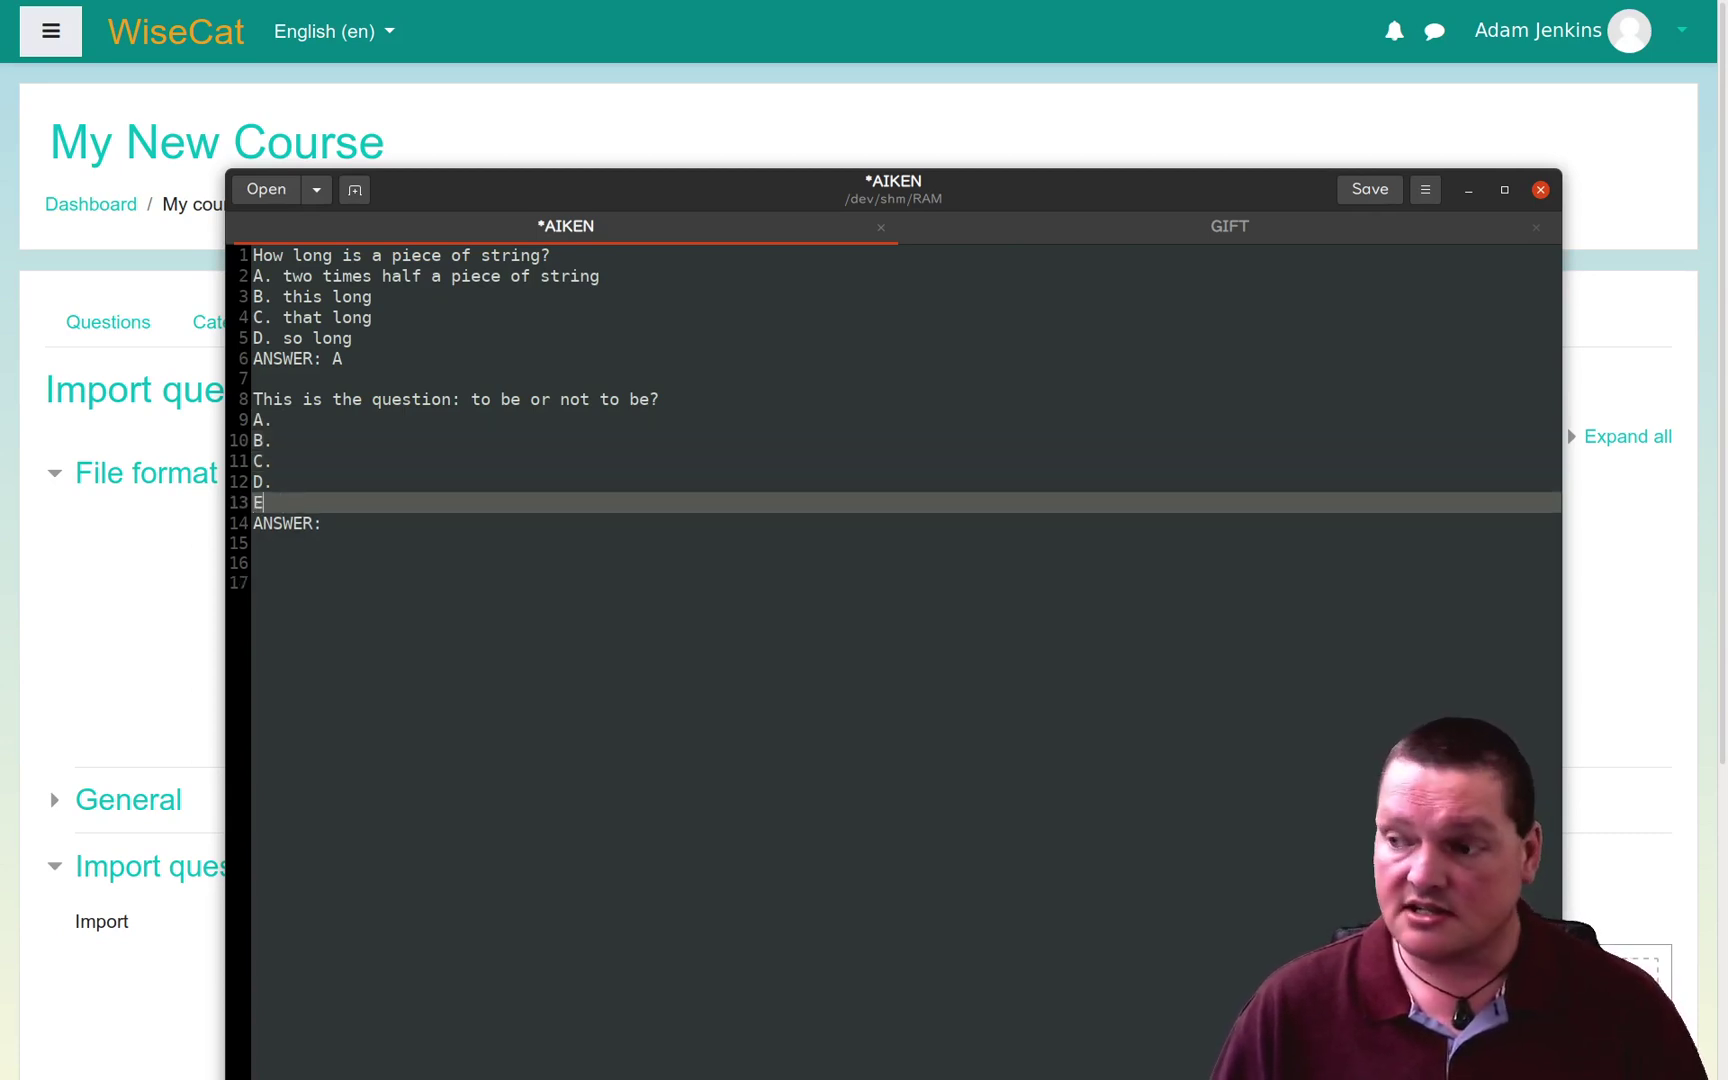
text(.)
key(shift+Home)
key(shift+Up)
key(shift+Up)
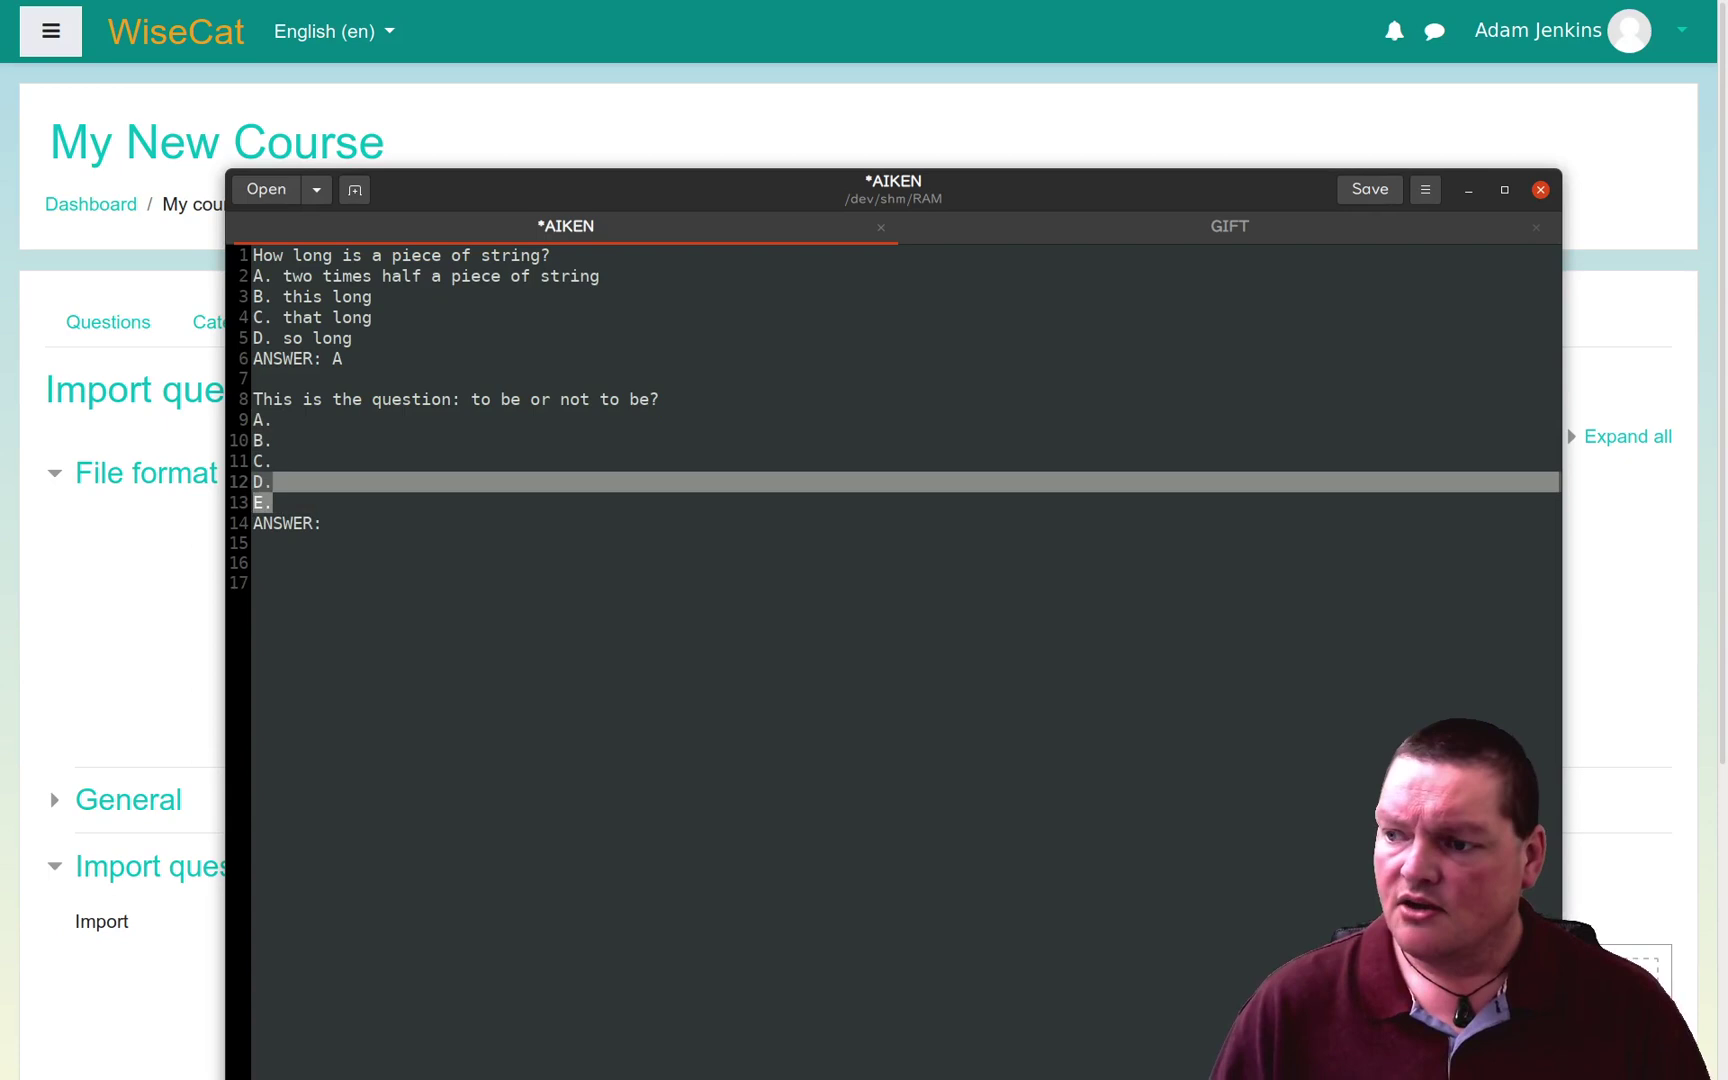
key(BackSpace)
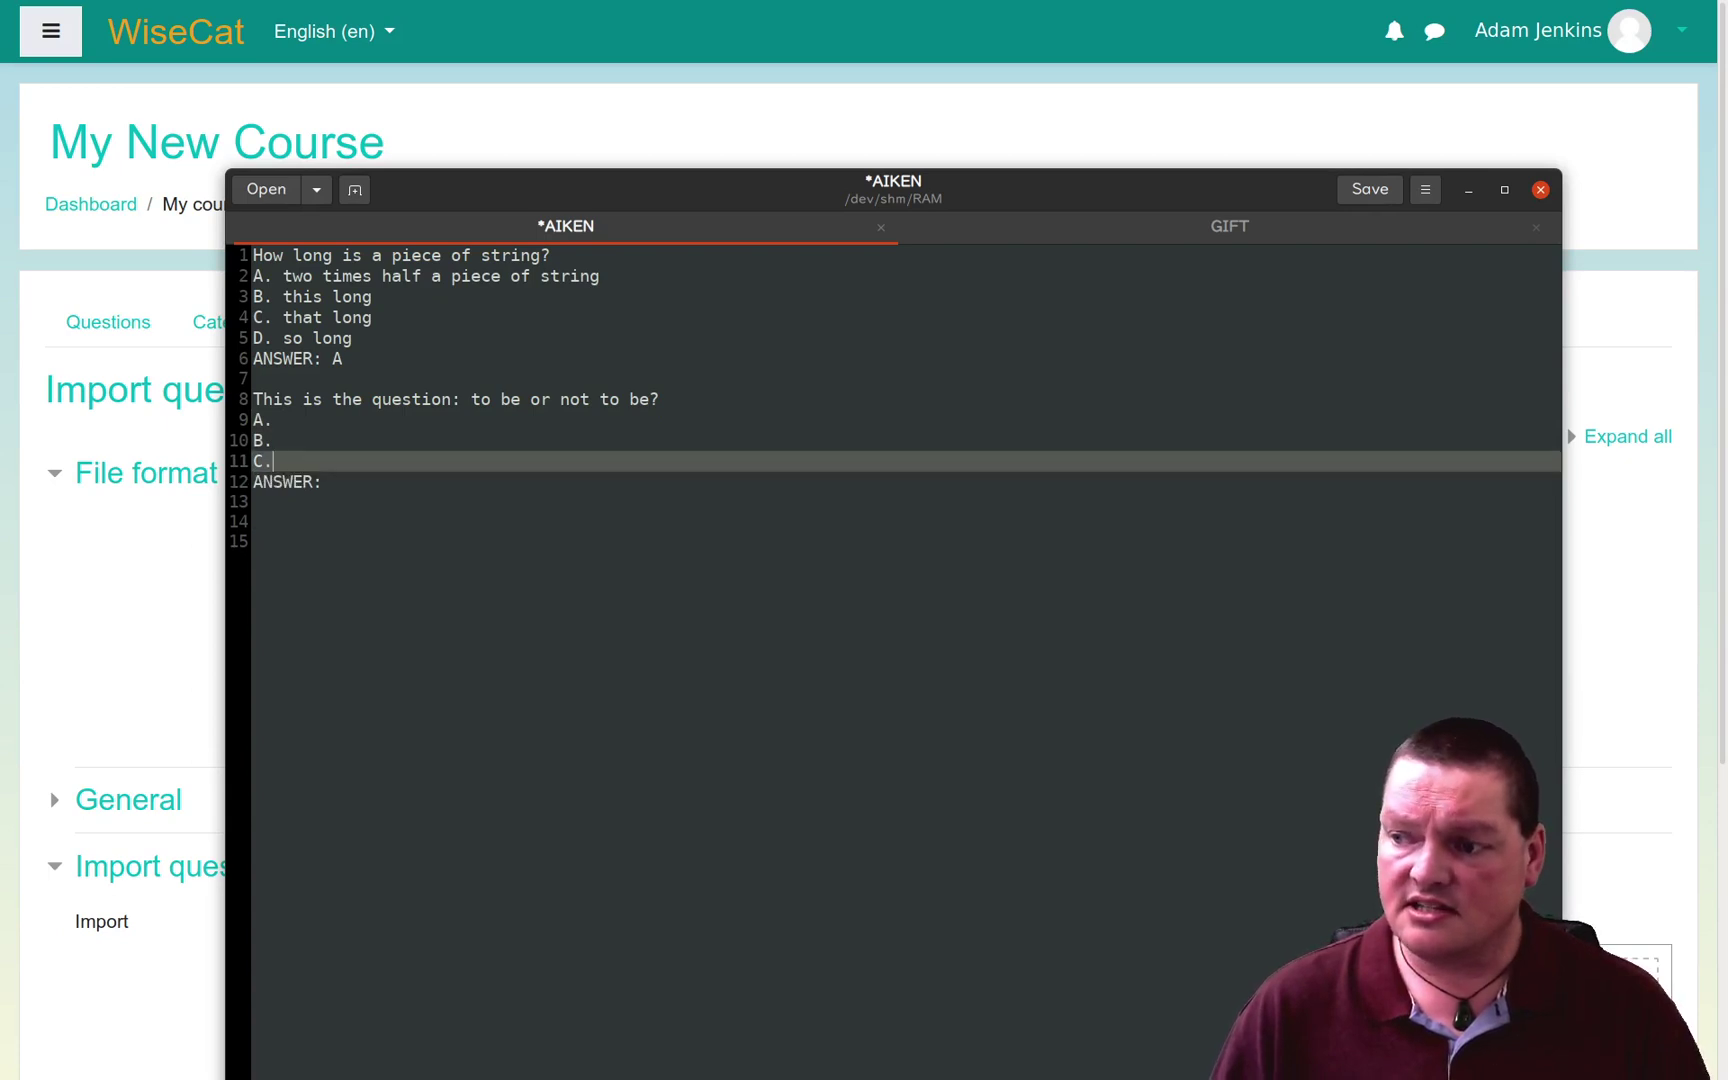
key(Down)
key(Up)
key(Up)
key(Up)
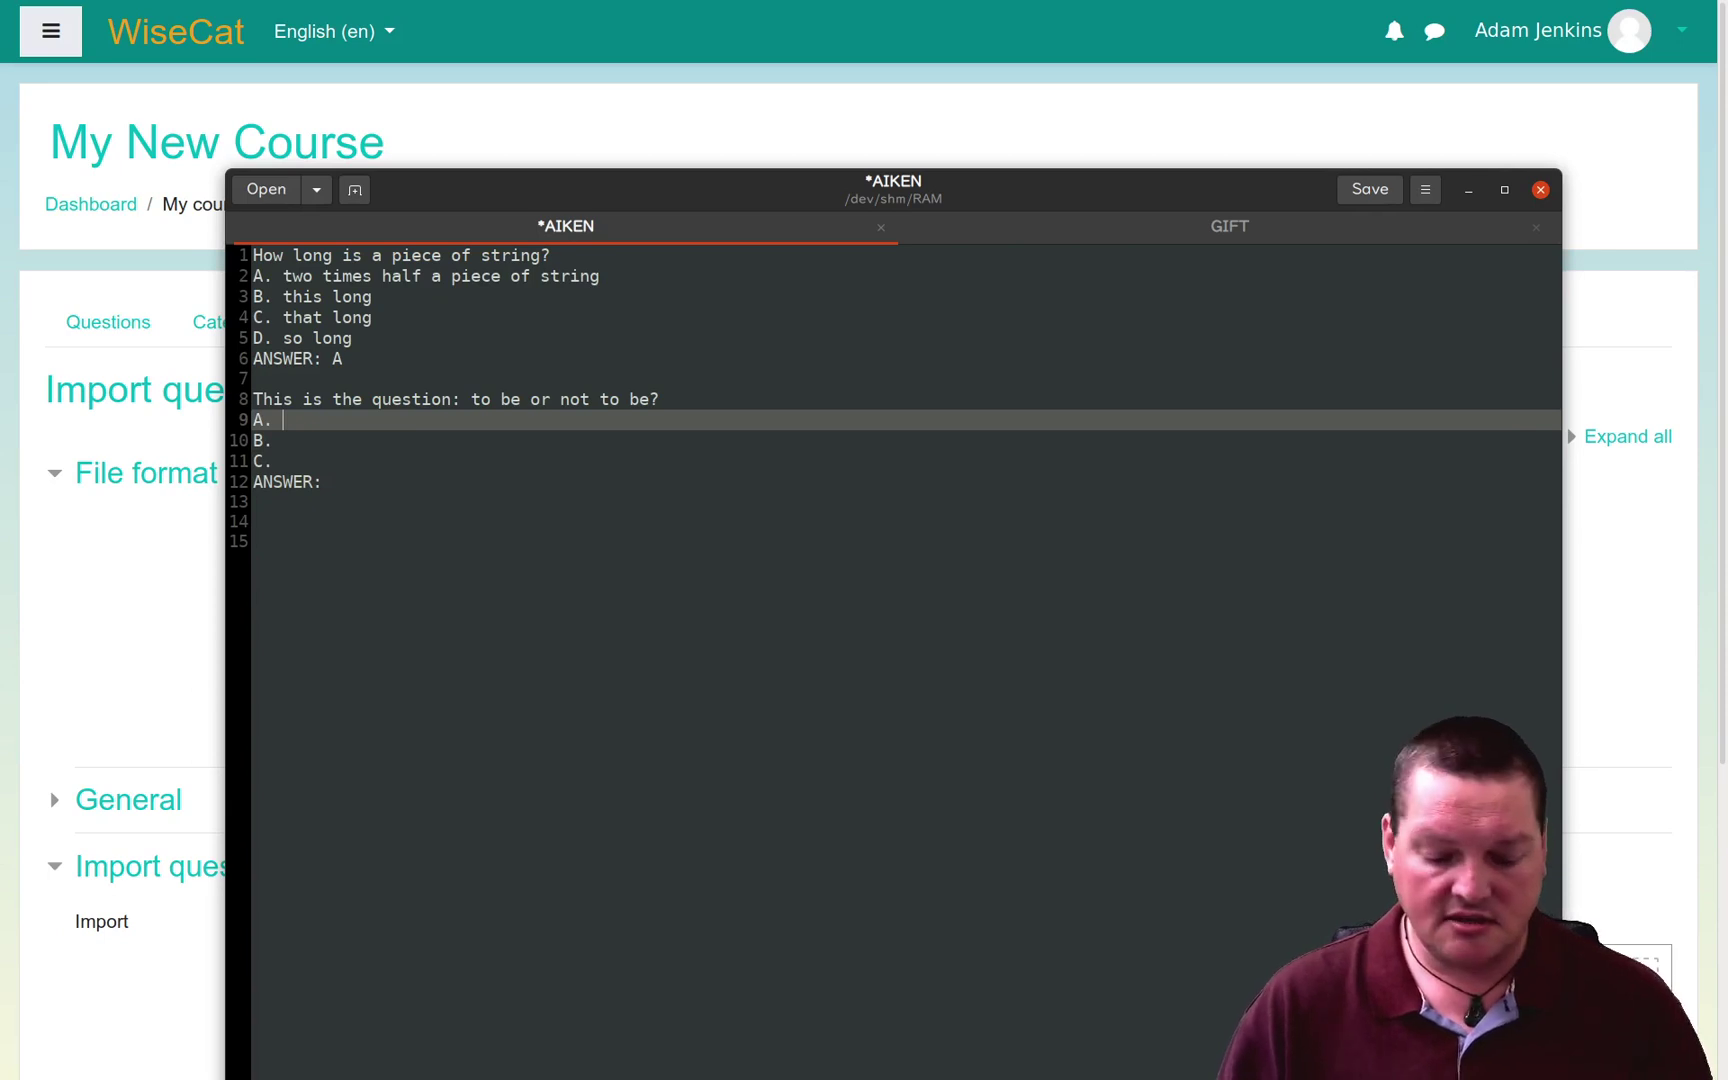
Step: Fill the options with 'to be', 'not to be', 'Shaking spears' and set ANSWER to A
text(tobe)
key(Left)
key(Left)
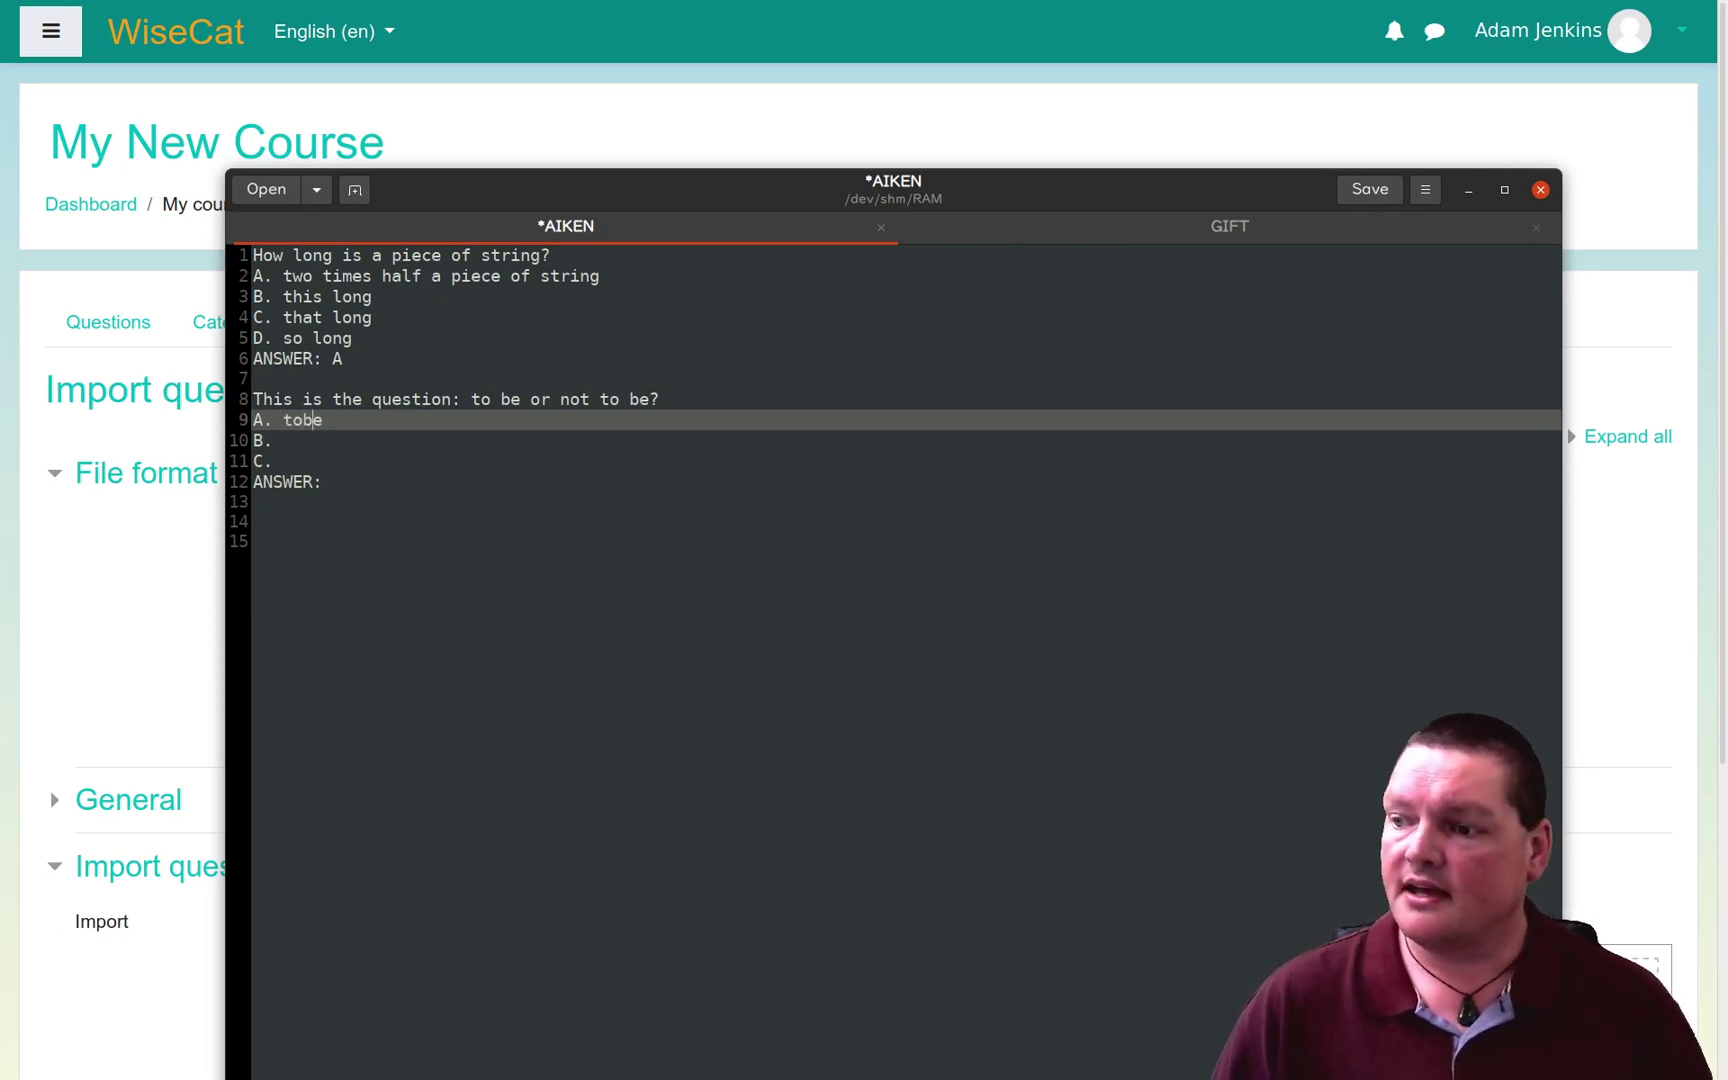
key(Down)
text(no)
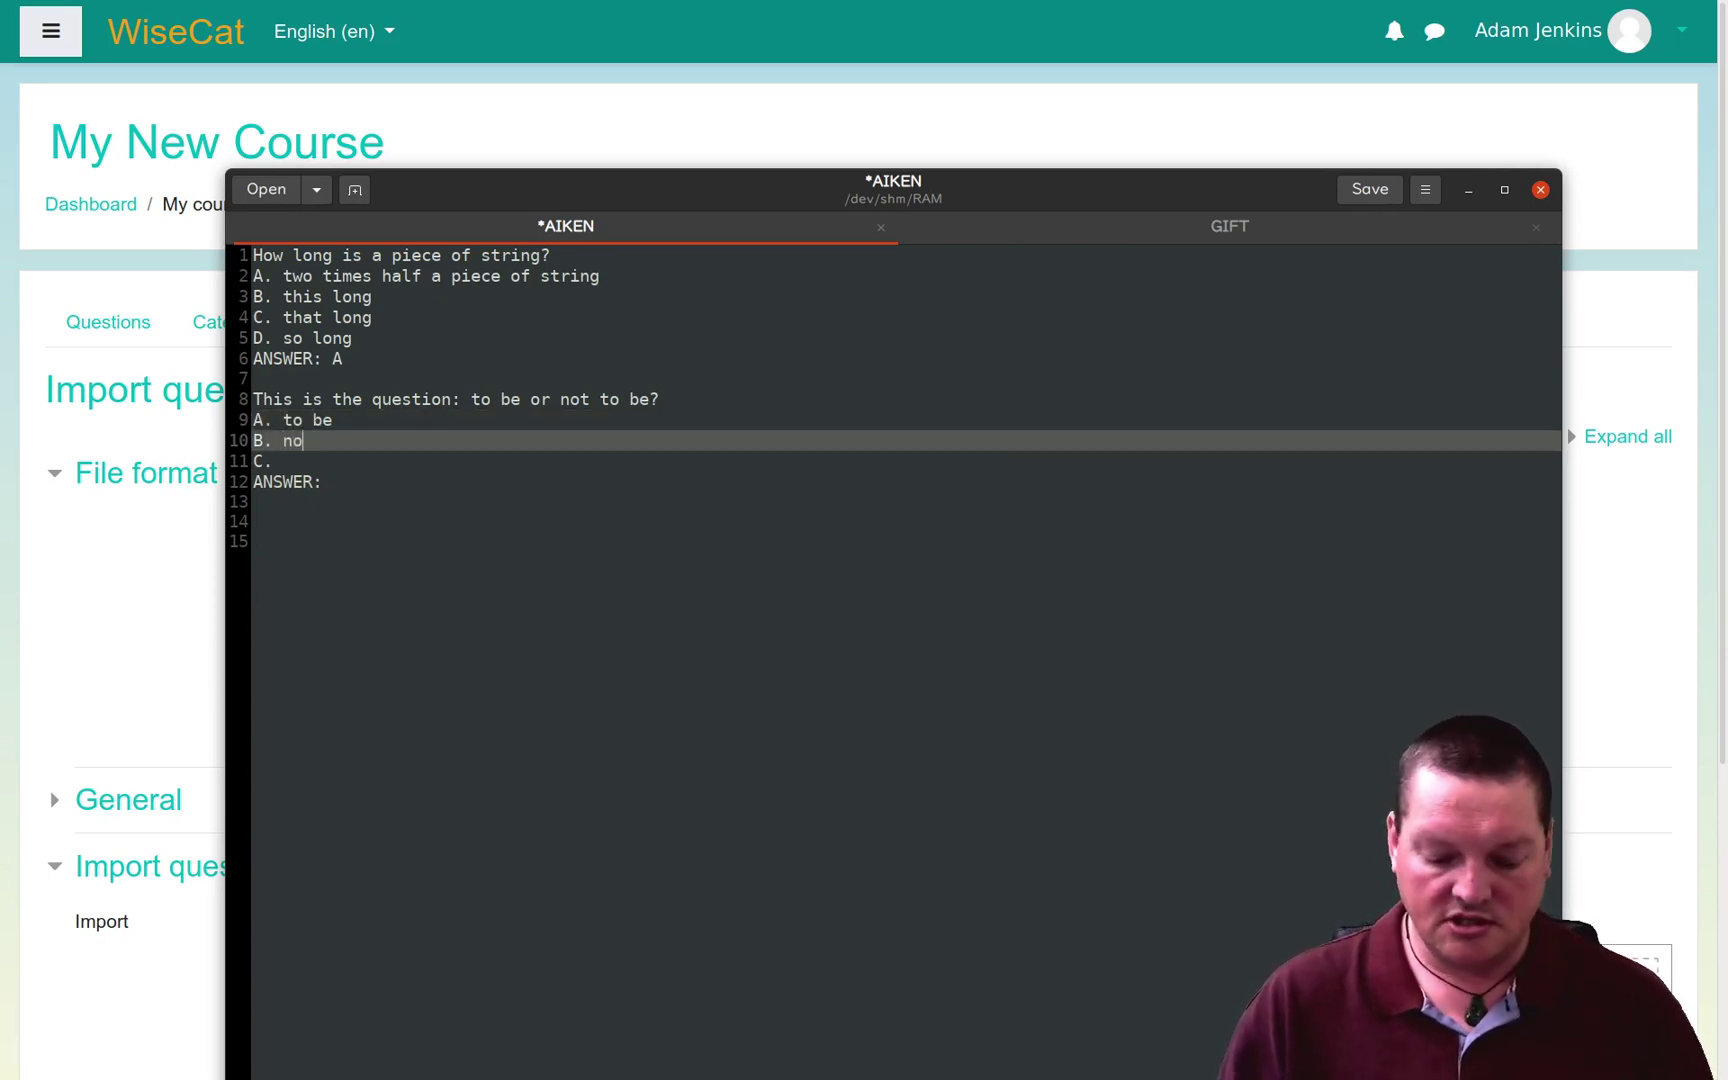
text(t to be)
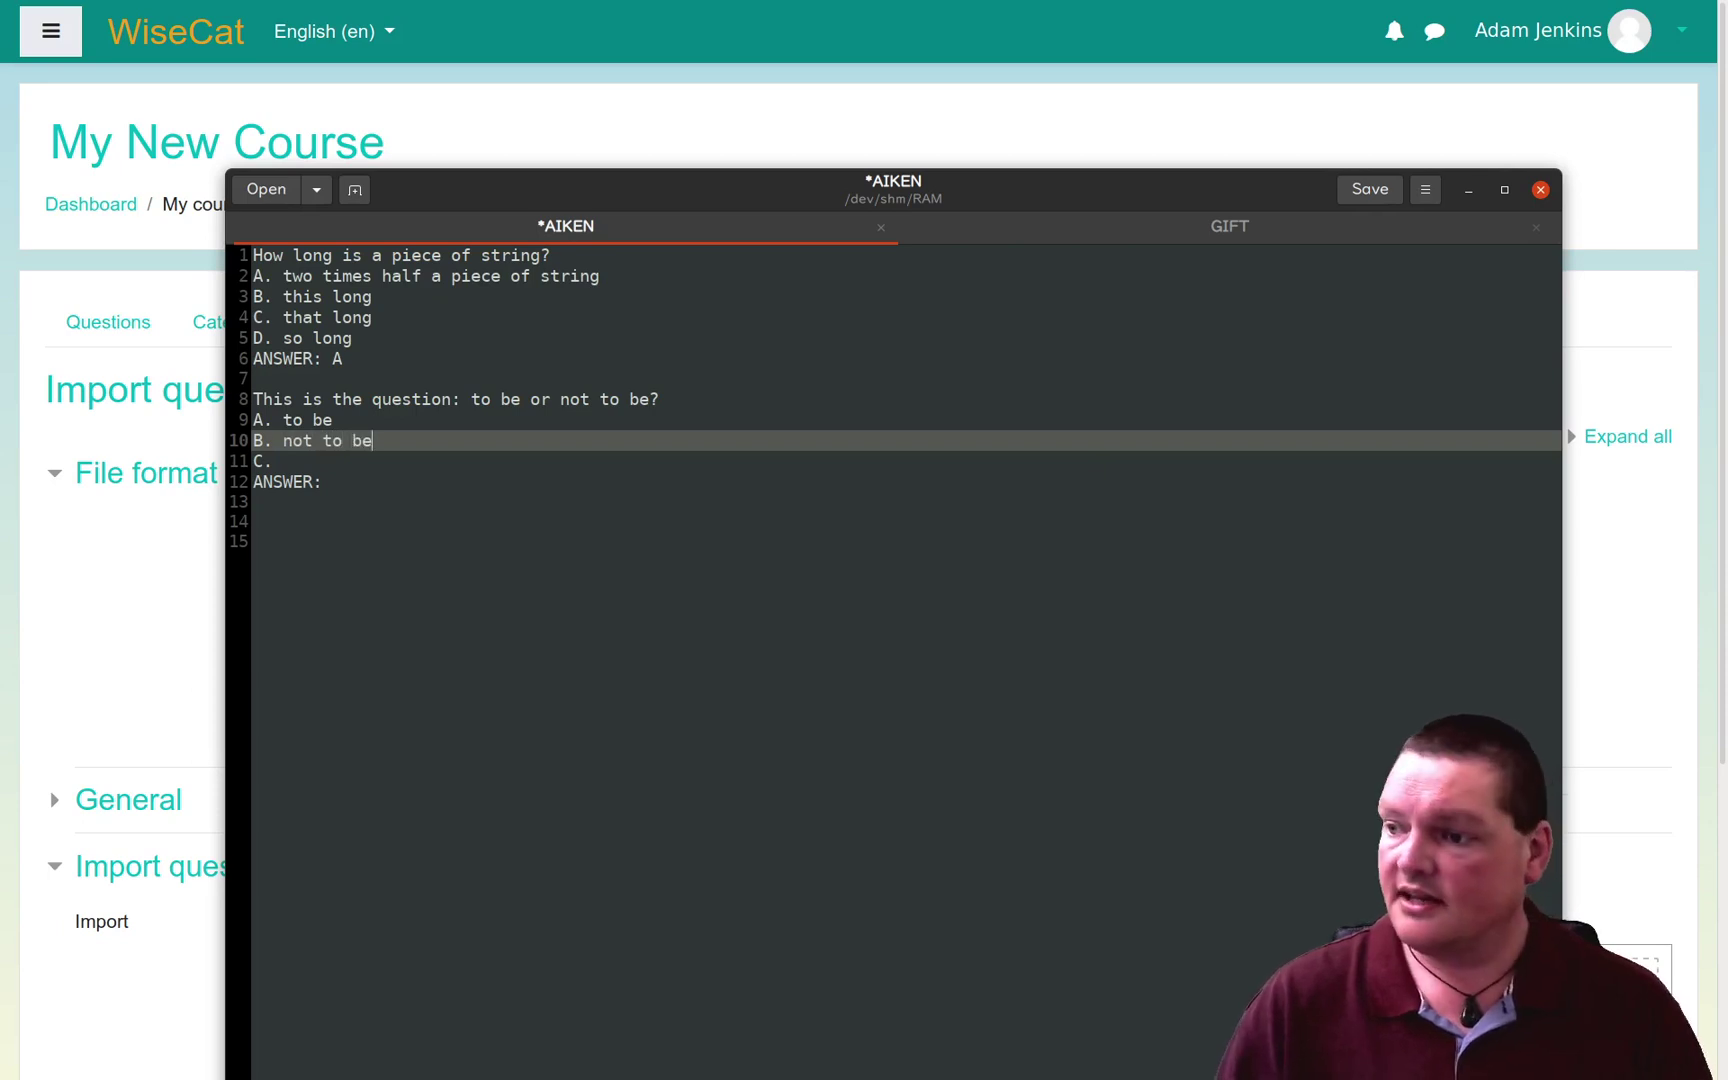
key(Down)
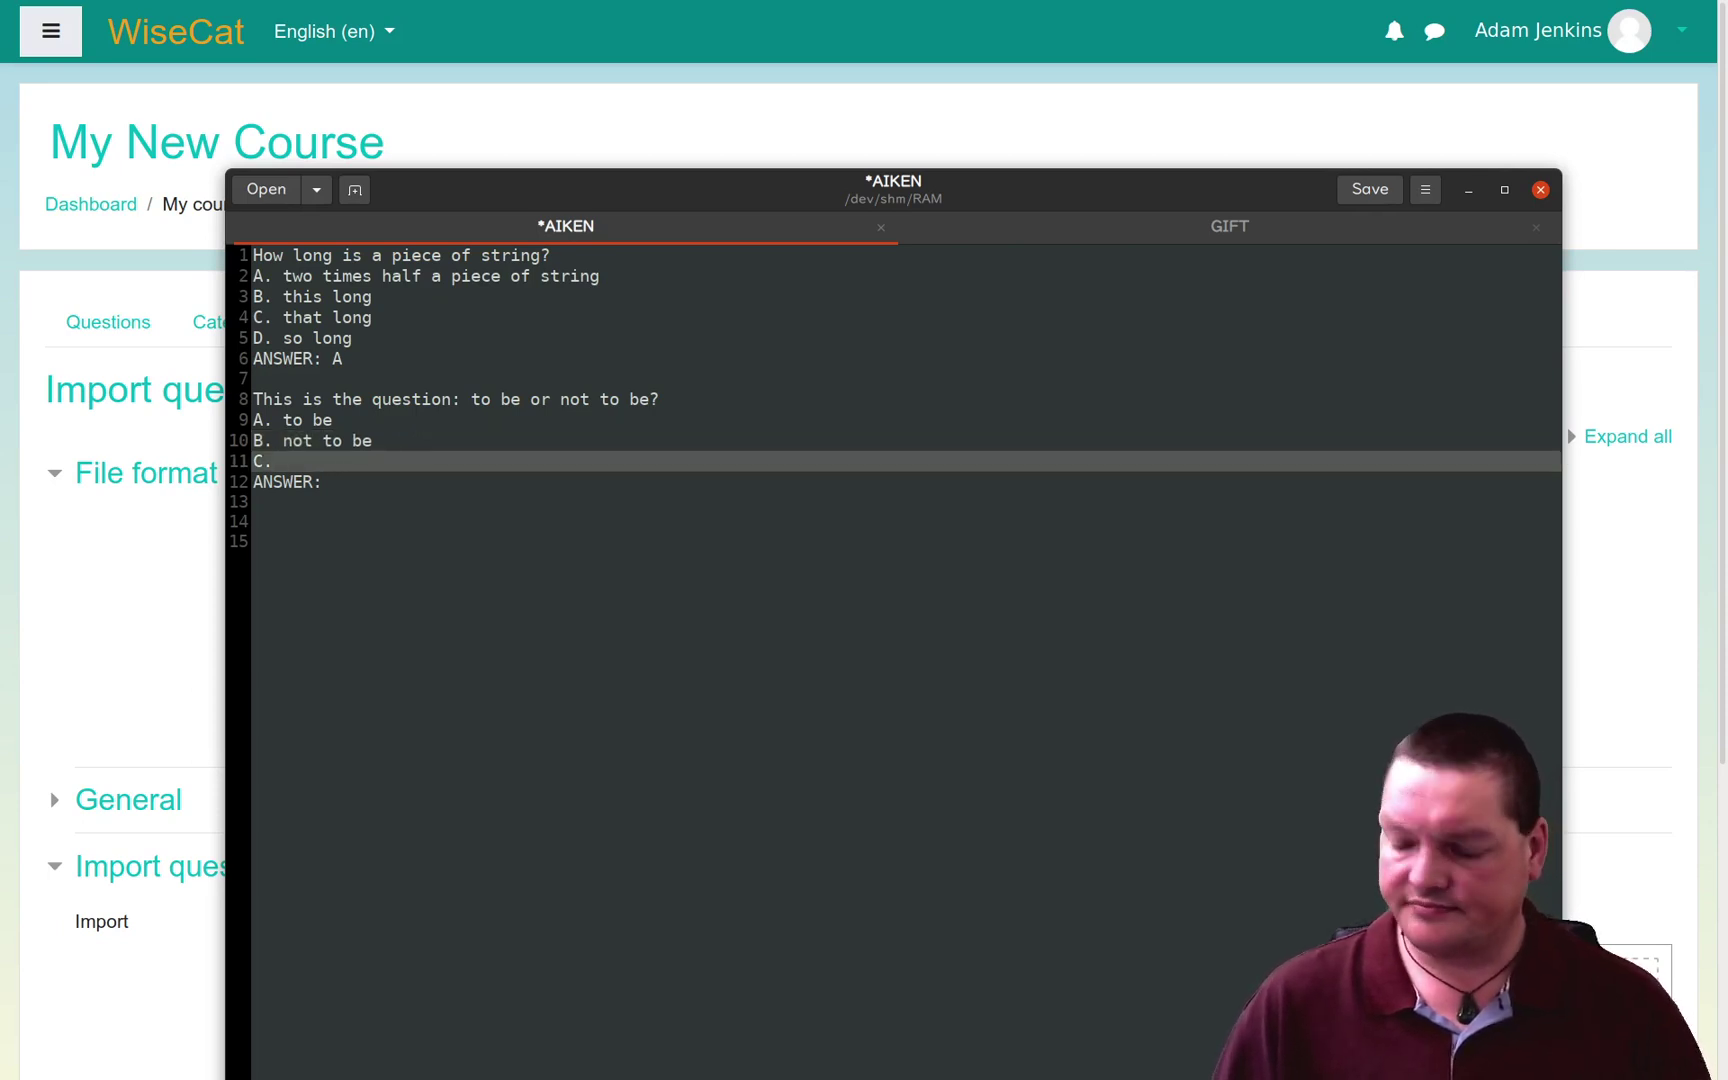
text(S)
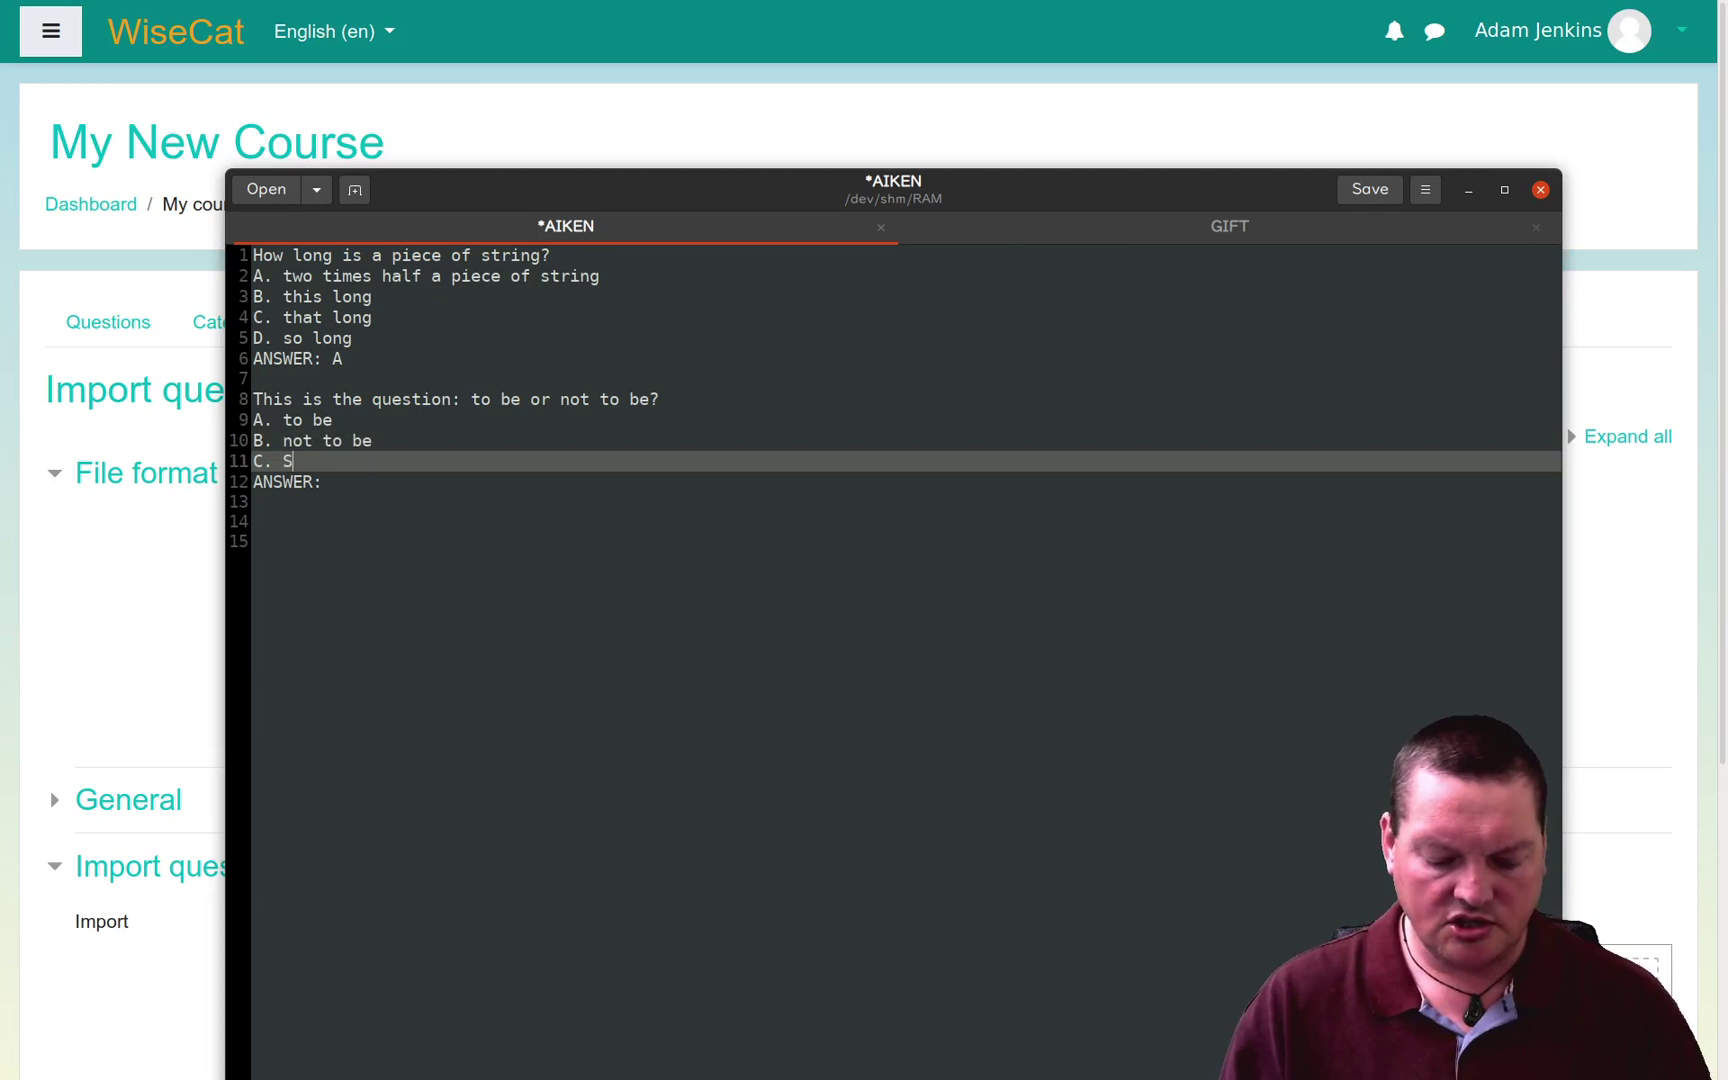
text(haking spears)
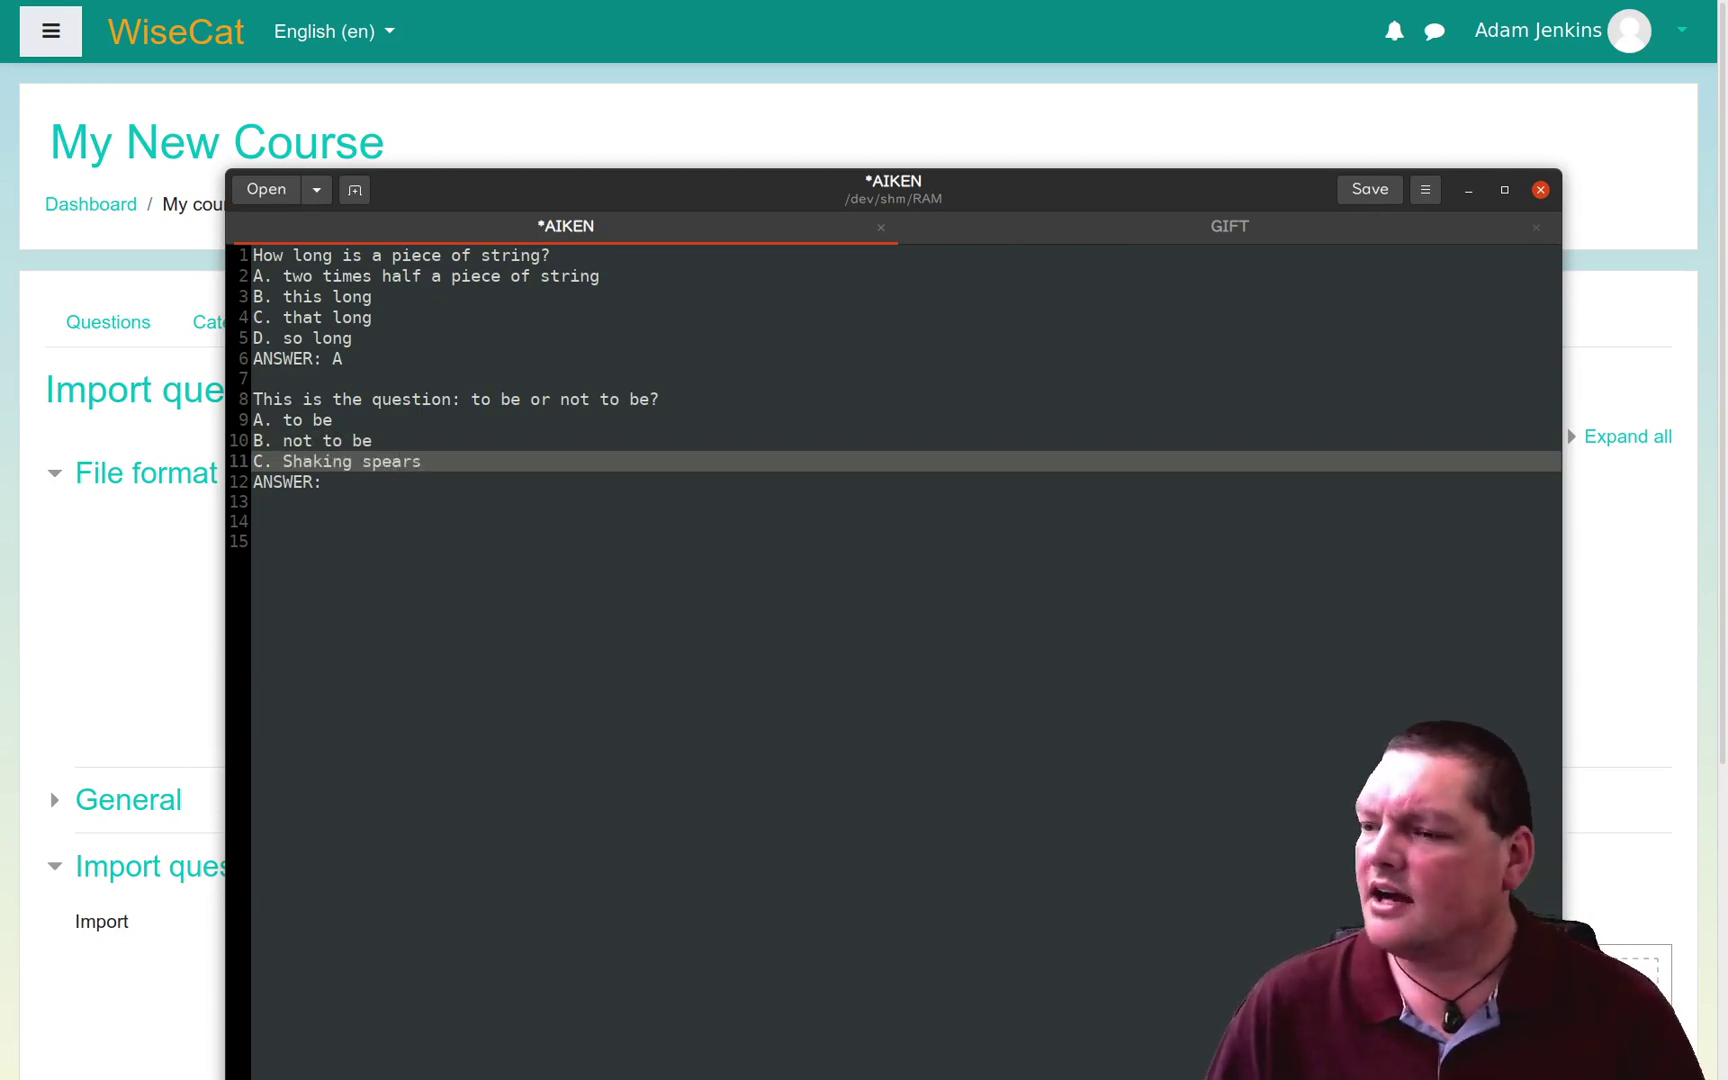
key(Down)
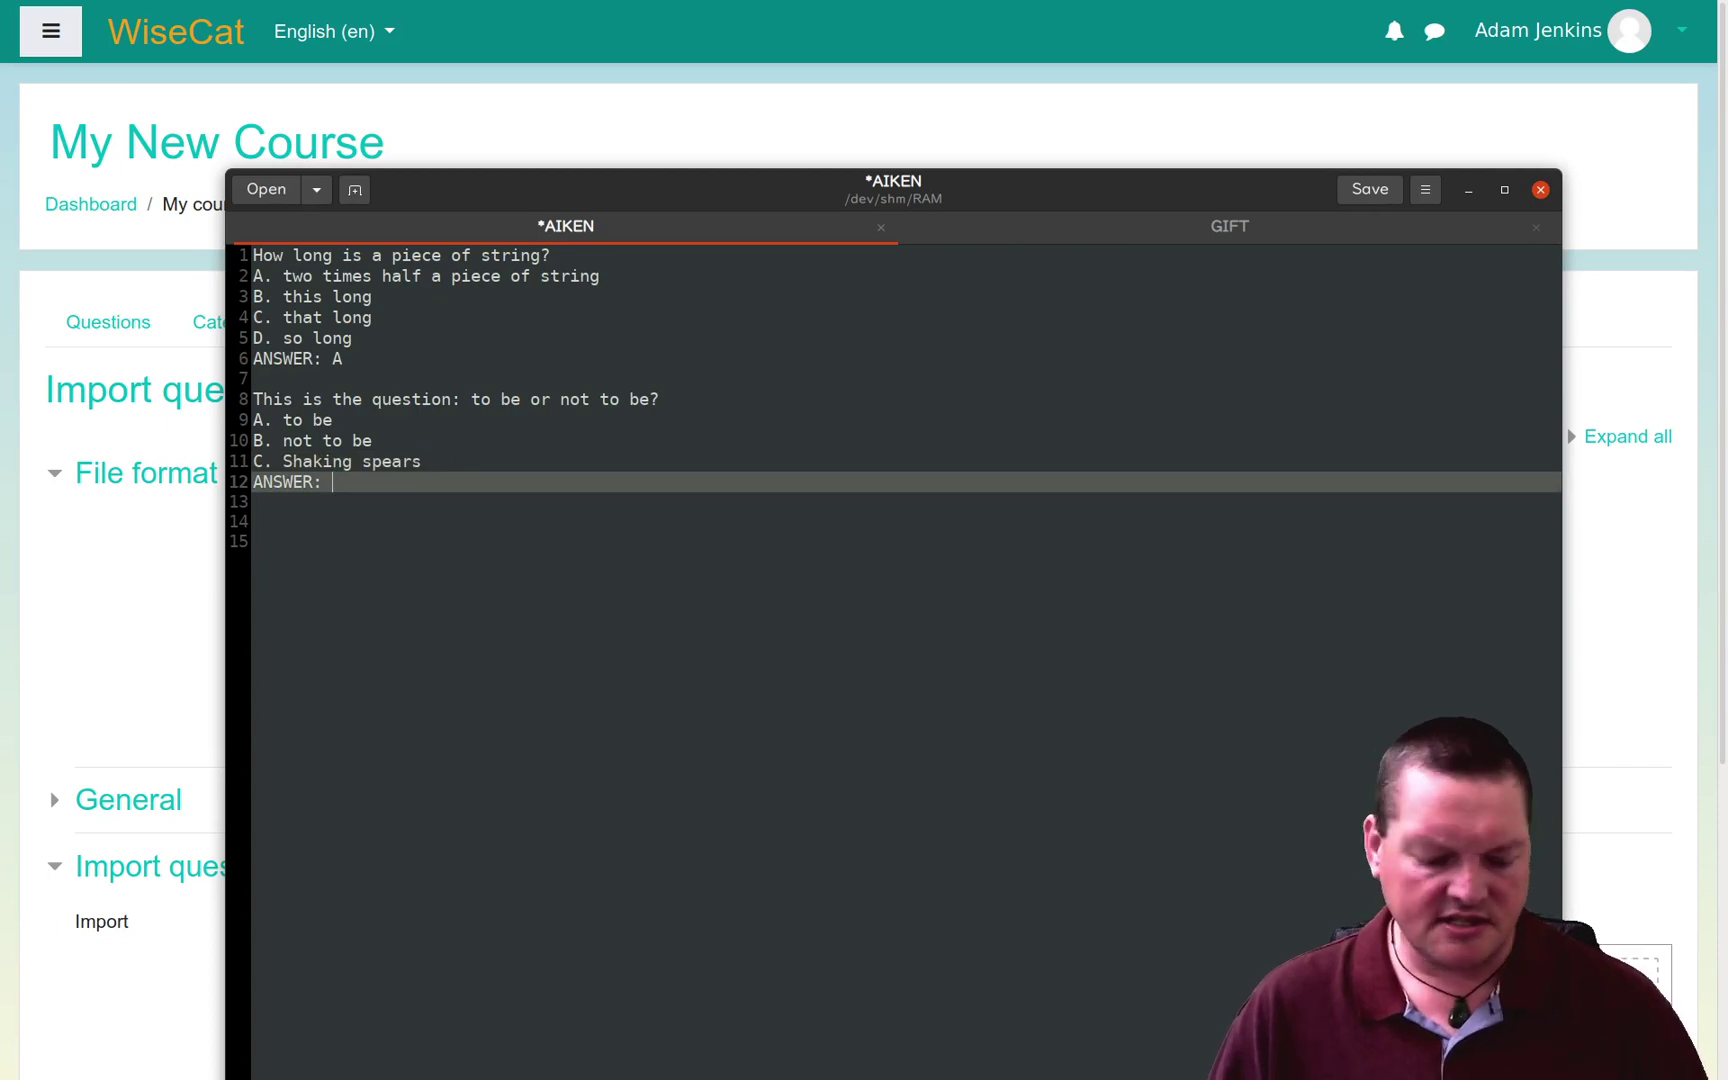
text(A)
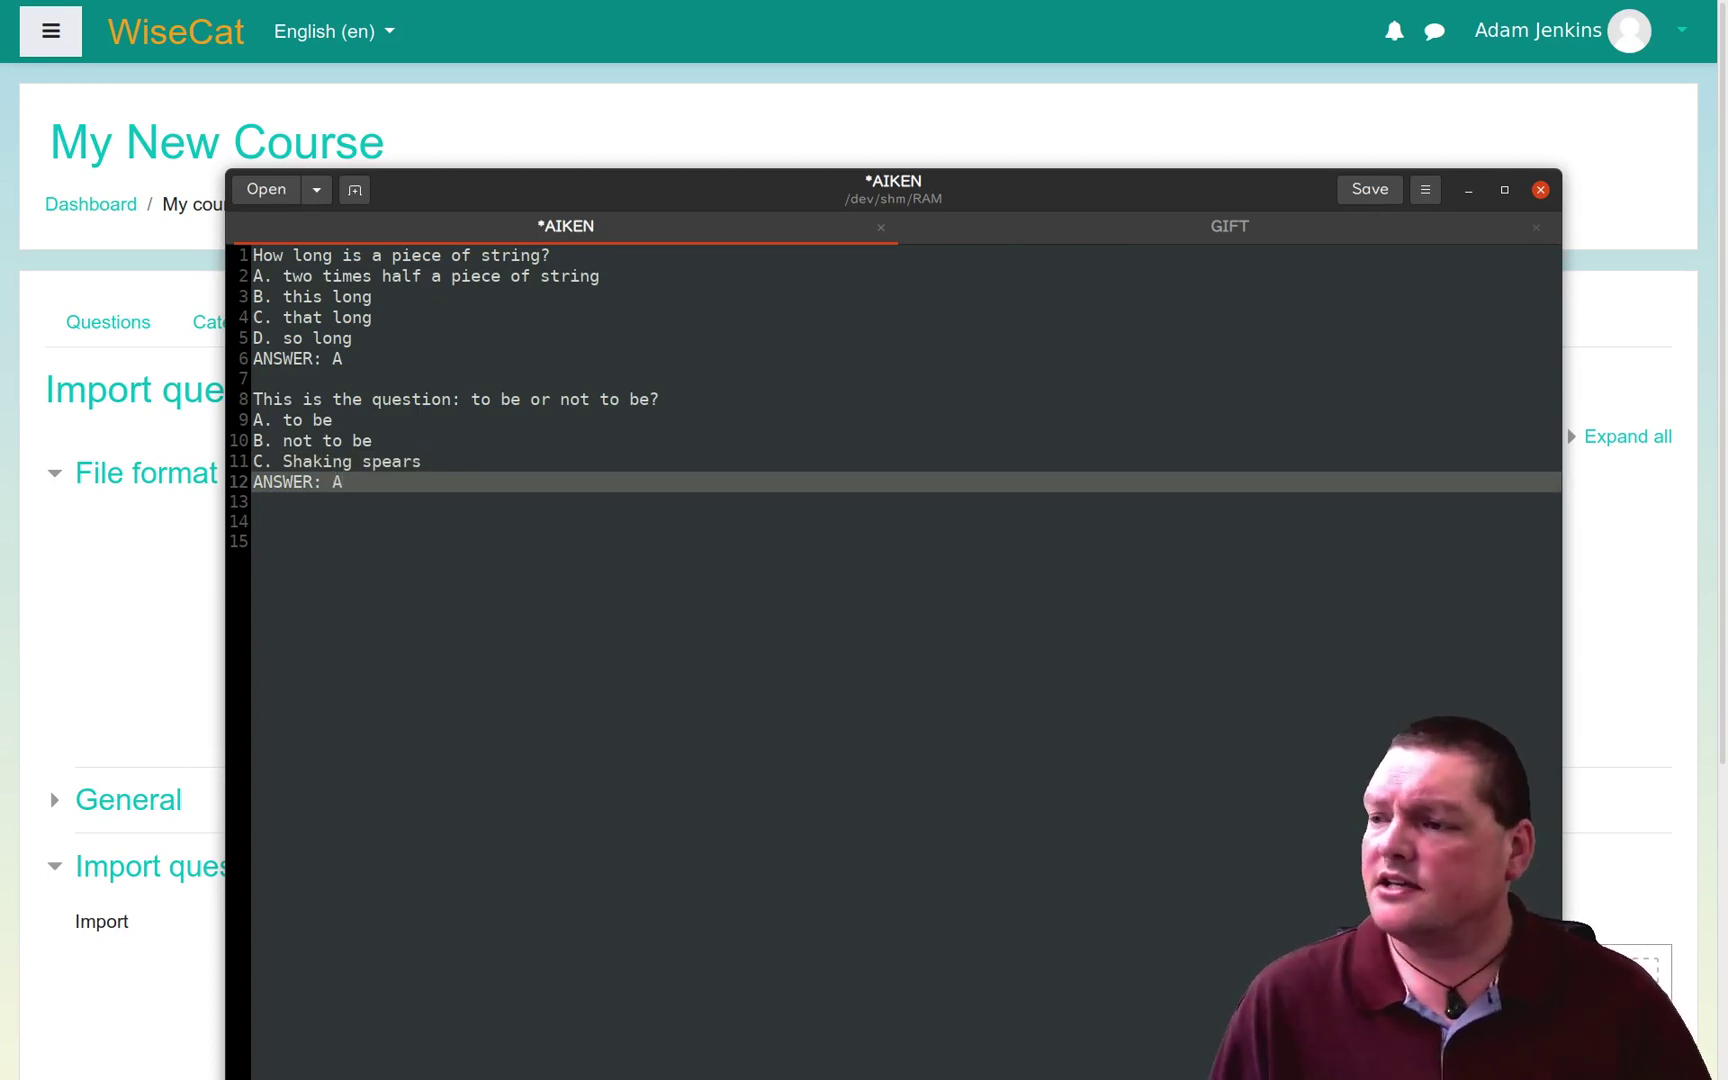
click(398, 509)
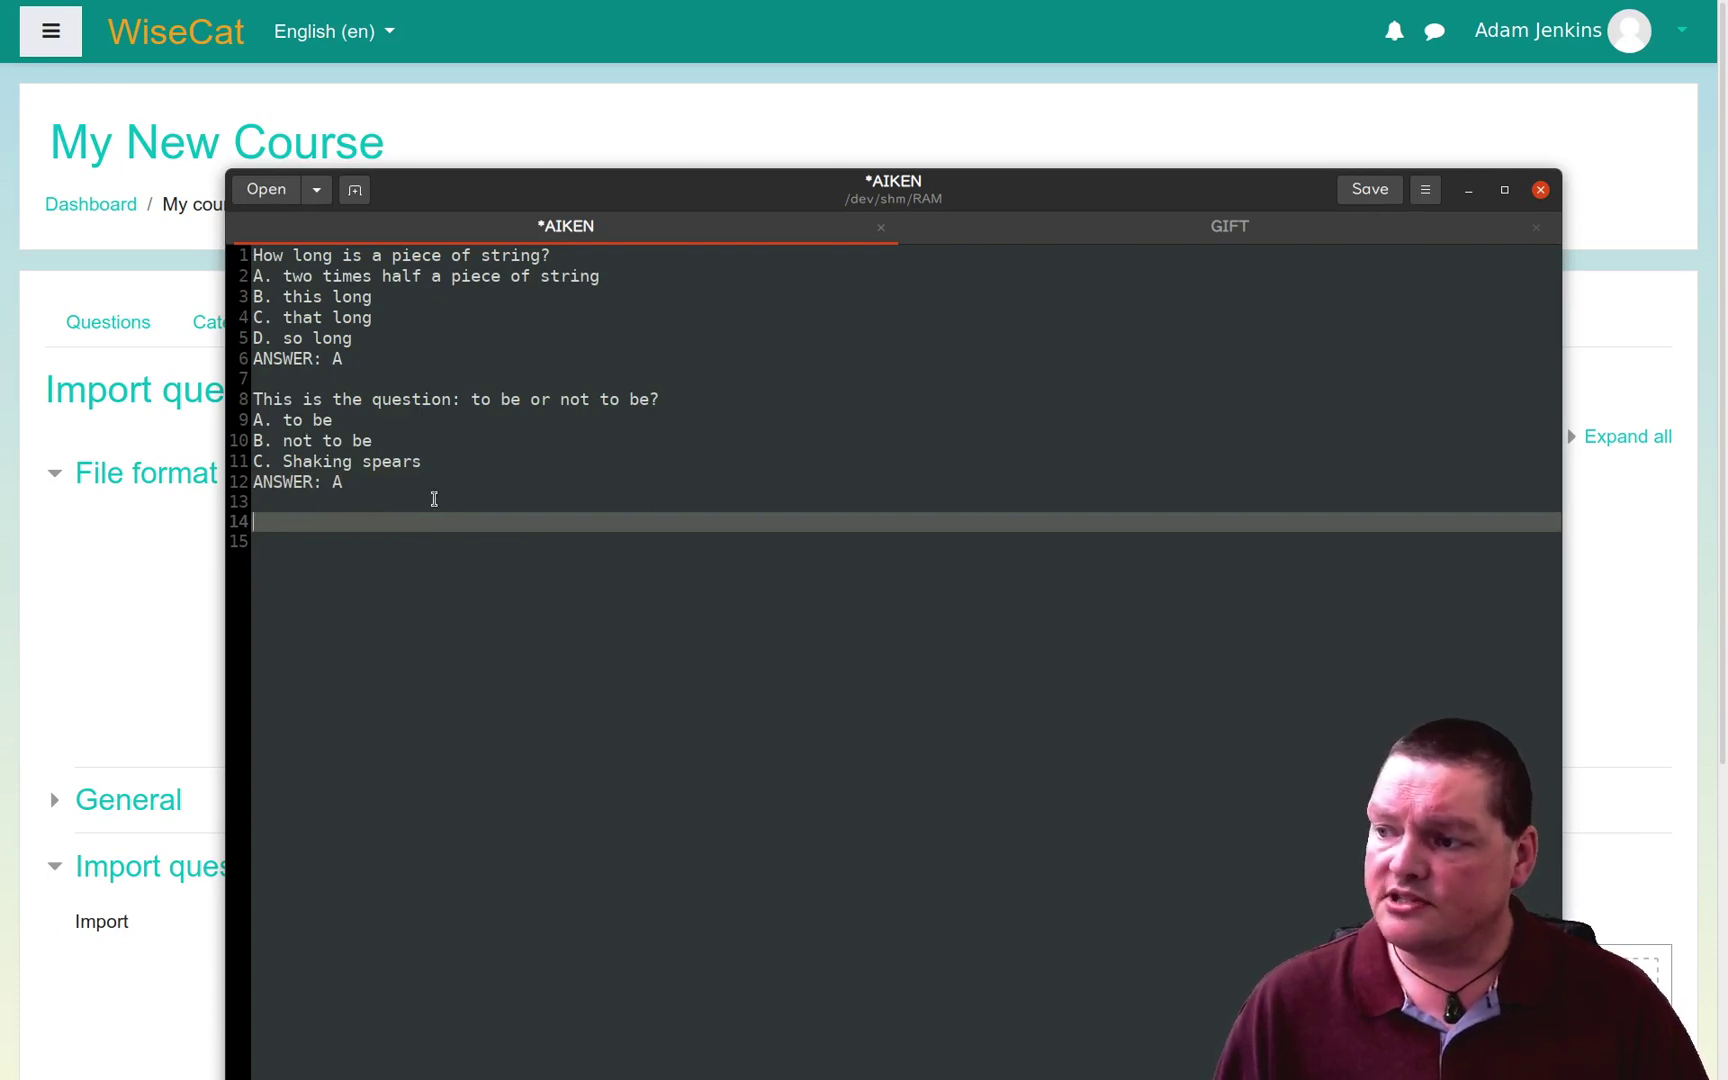
drag(390, 482, 265, 250)
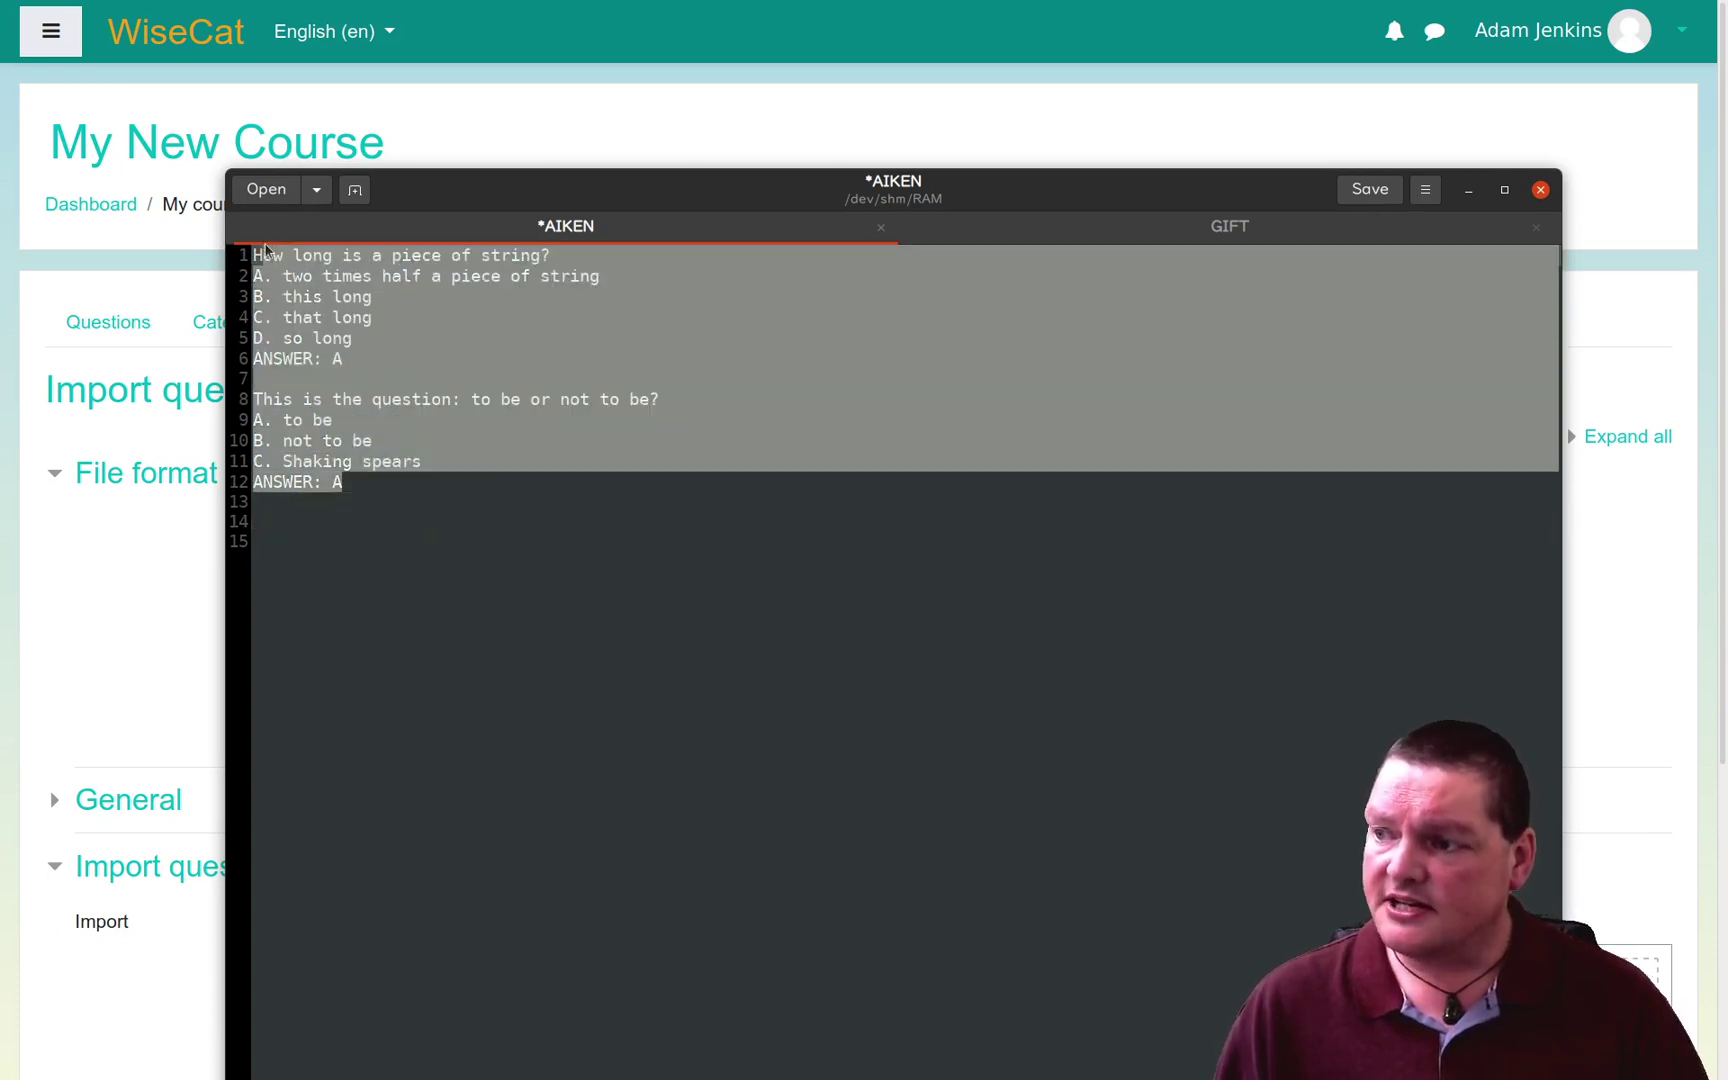
click(397, 342)
click(293, 309)
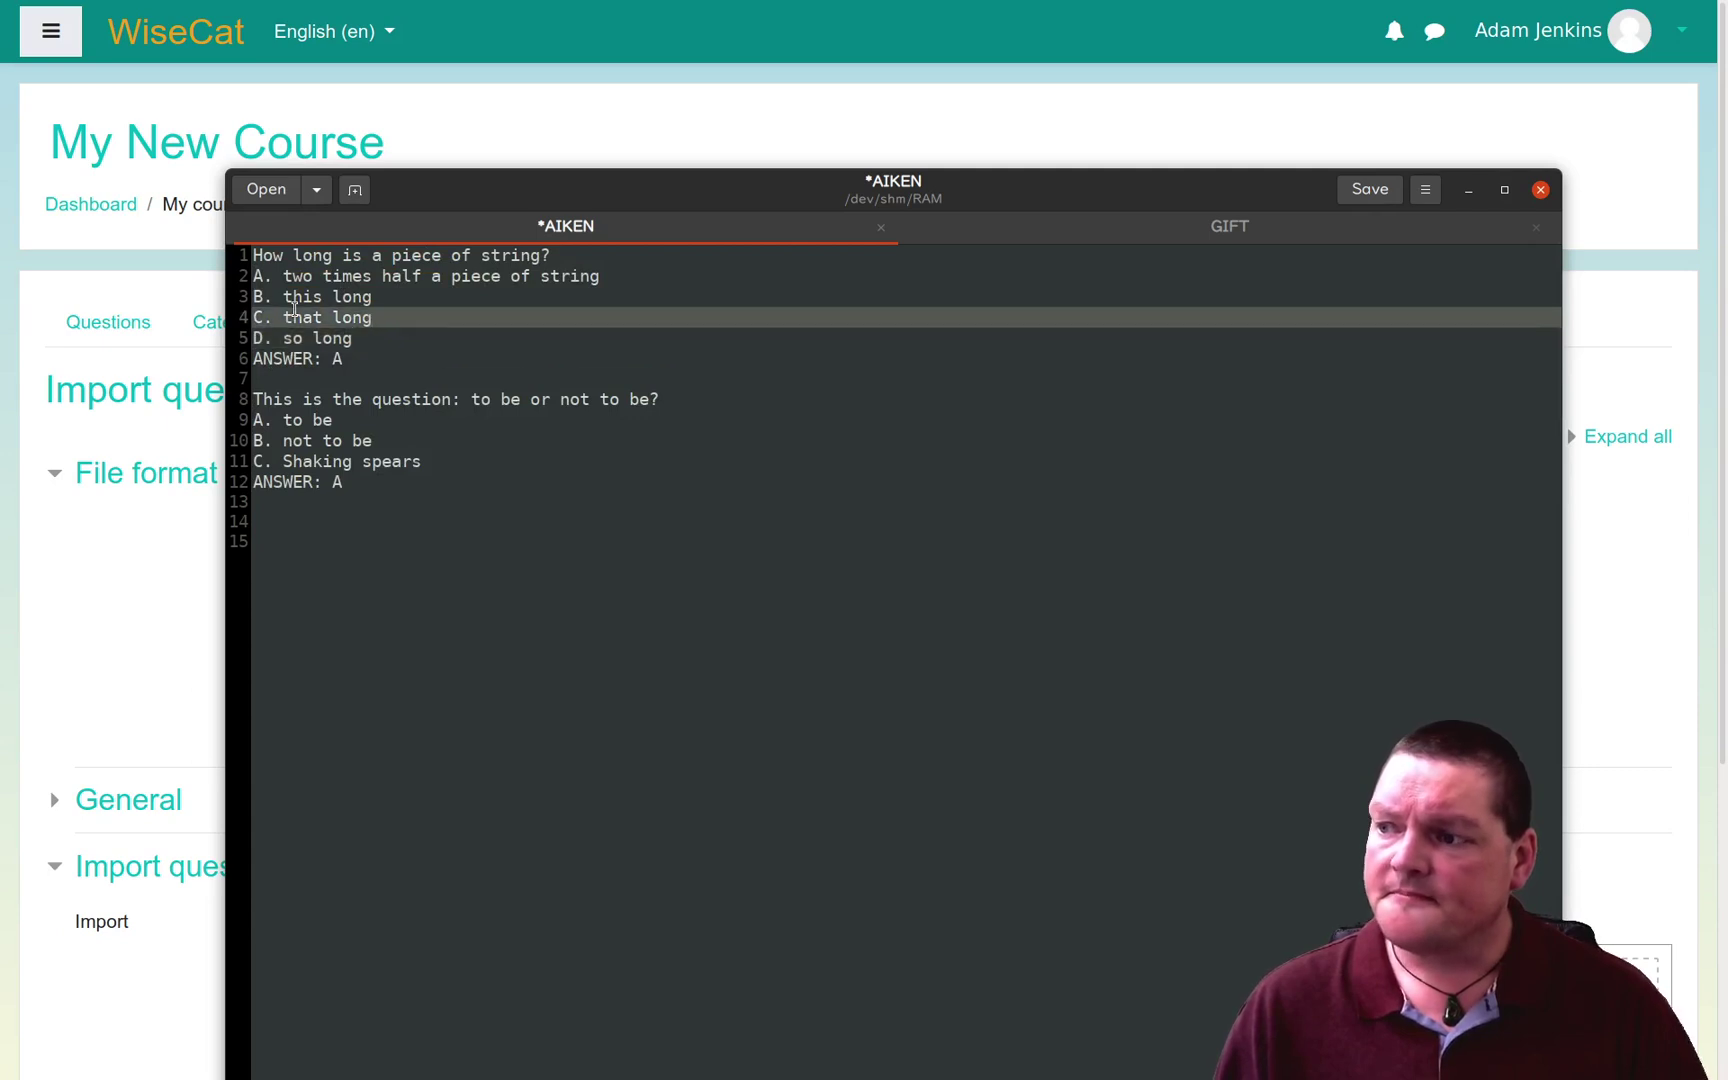
click(257, 277)
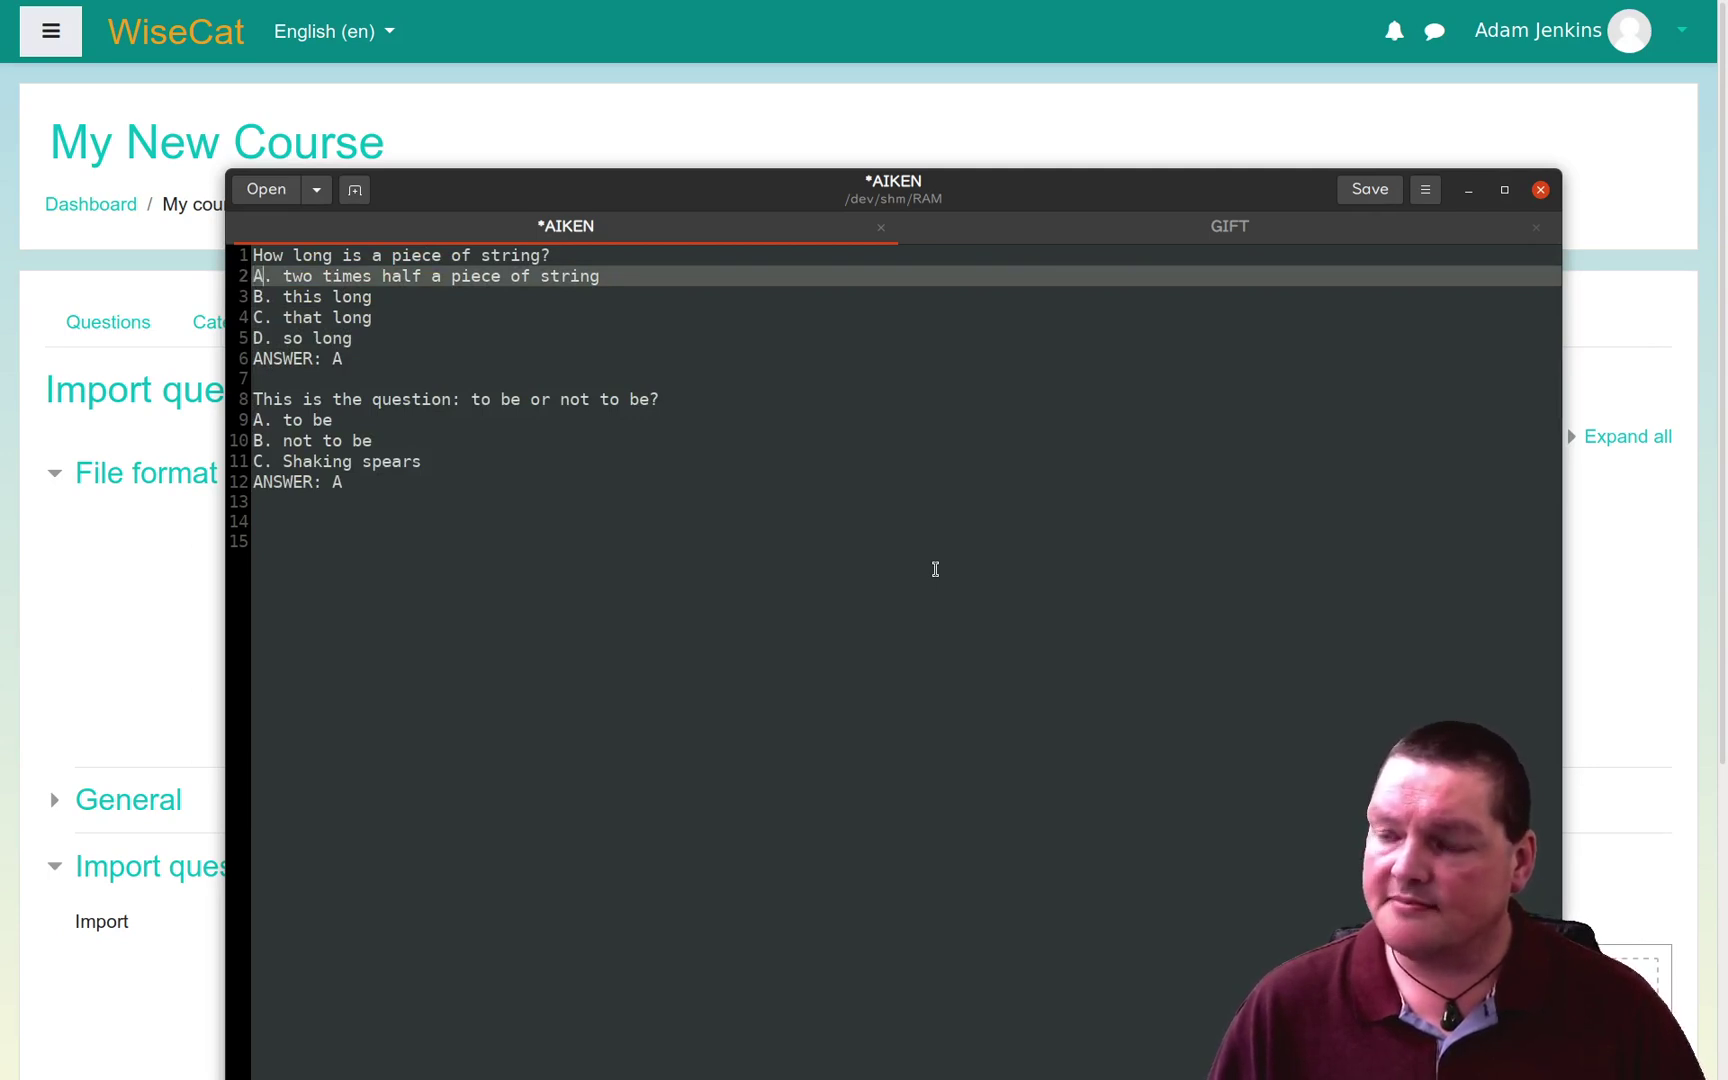
key(Down)
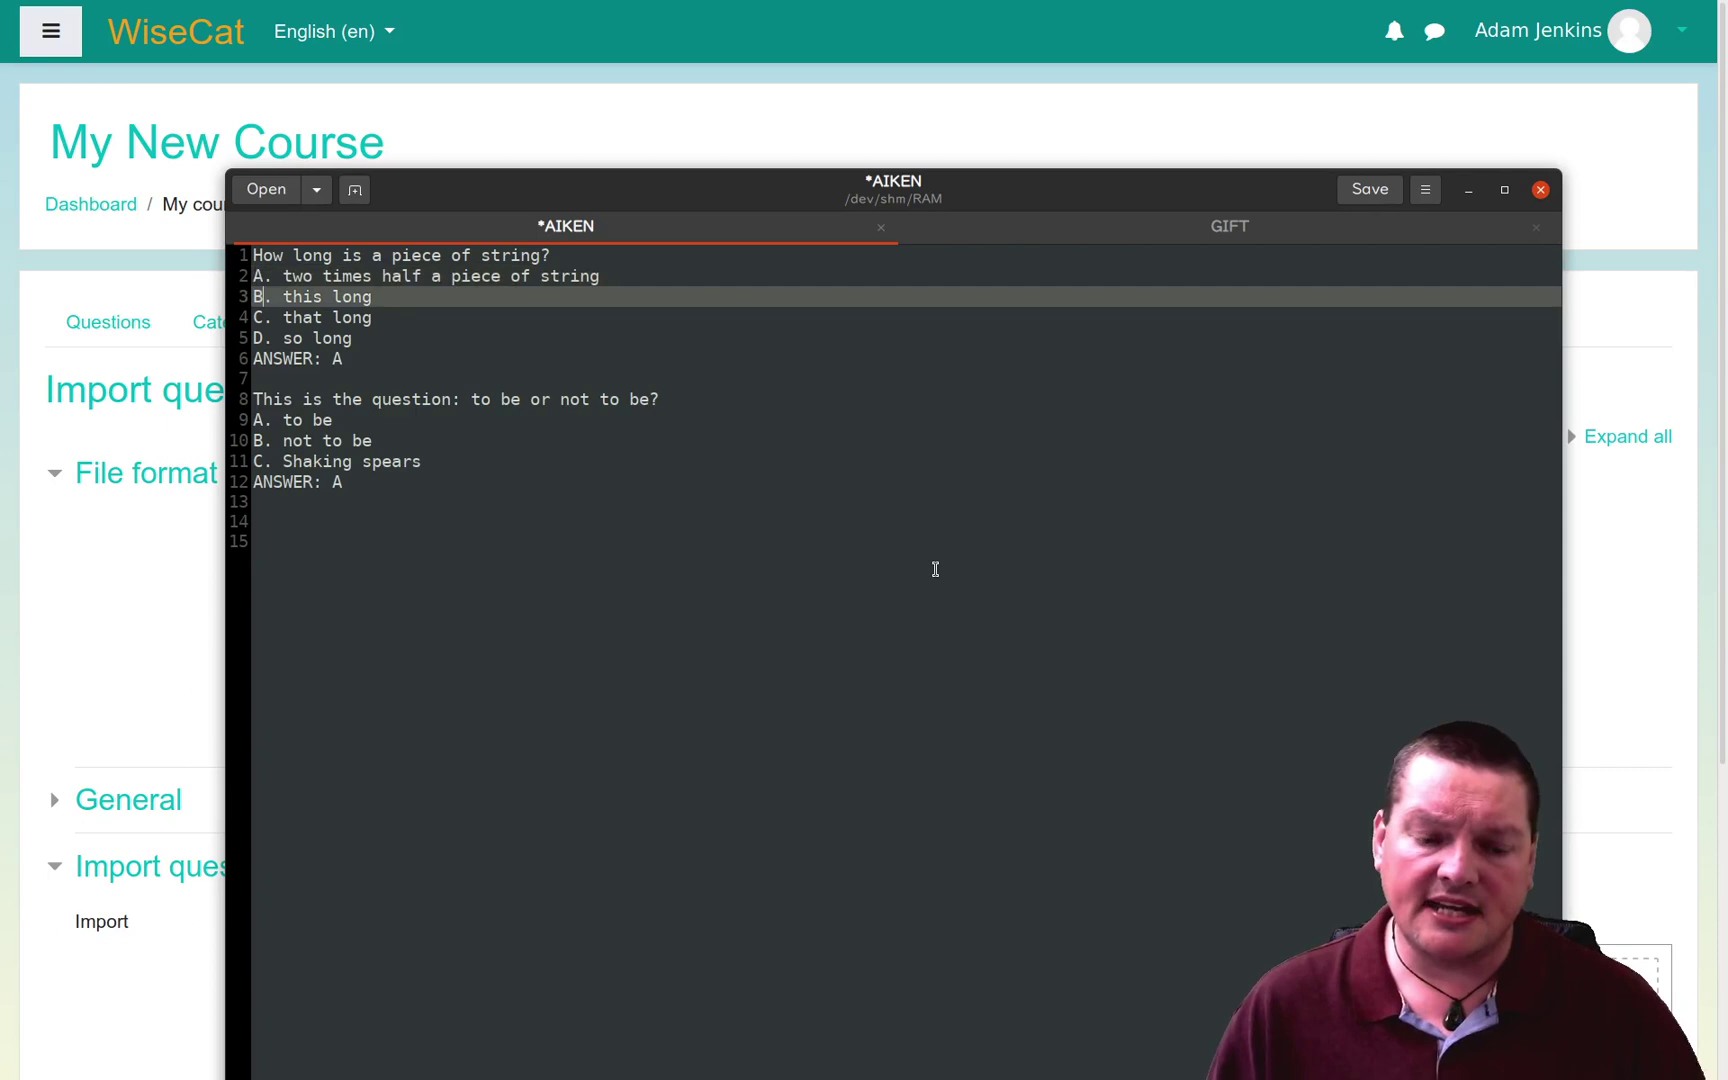
key(BackSpace)
text(b)
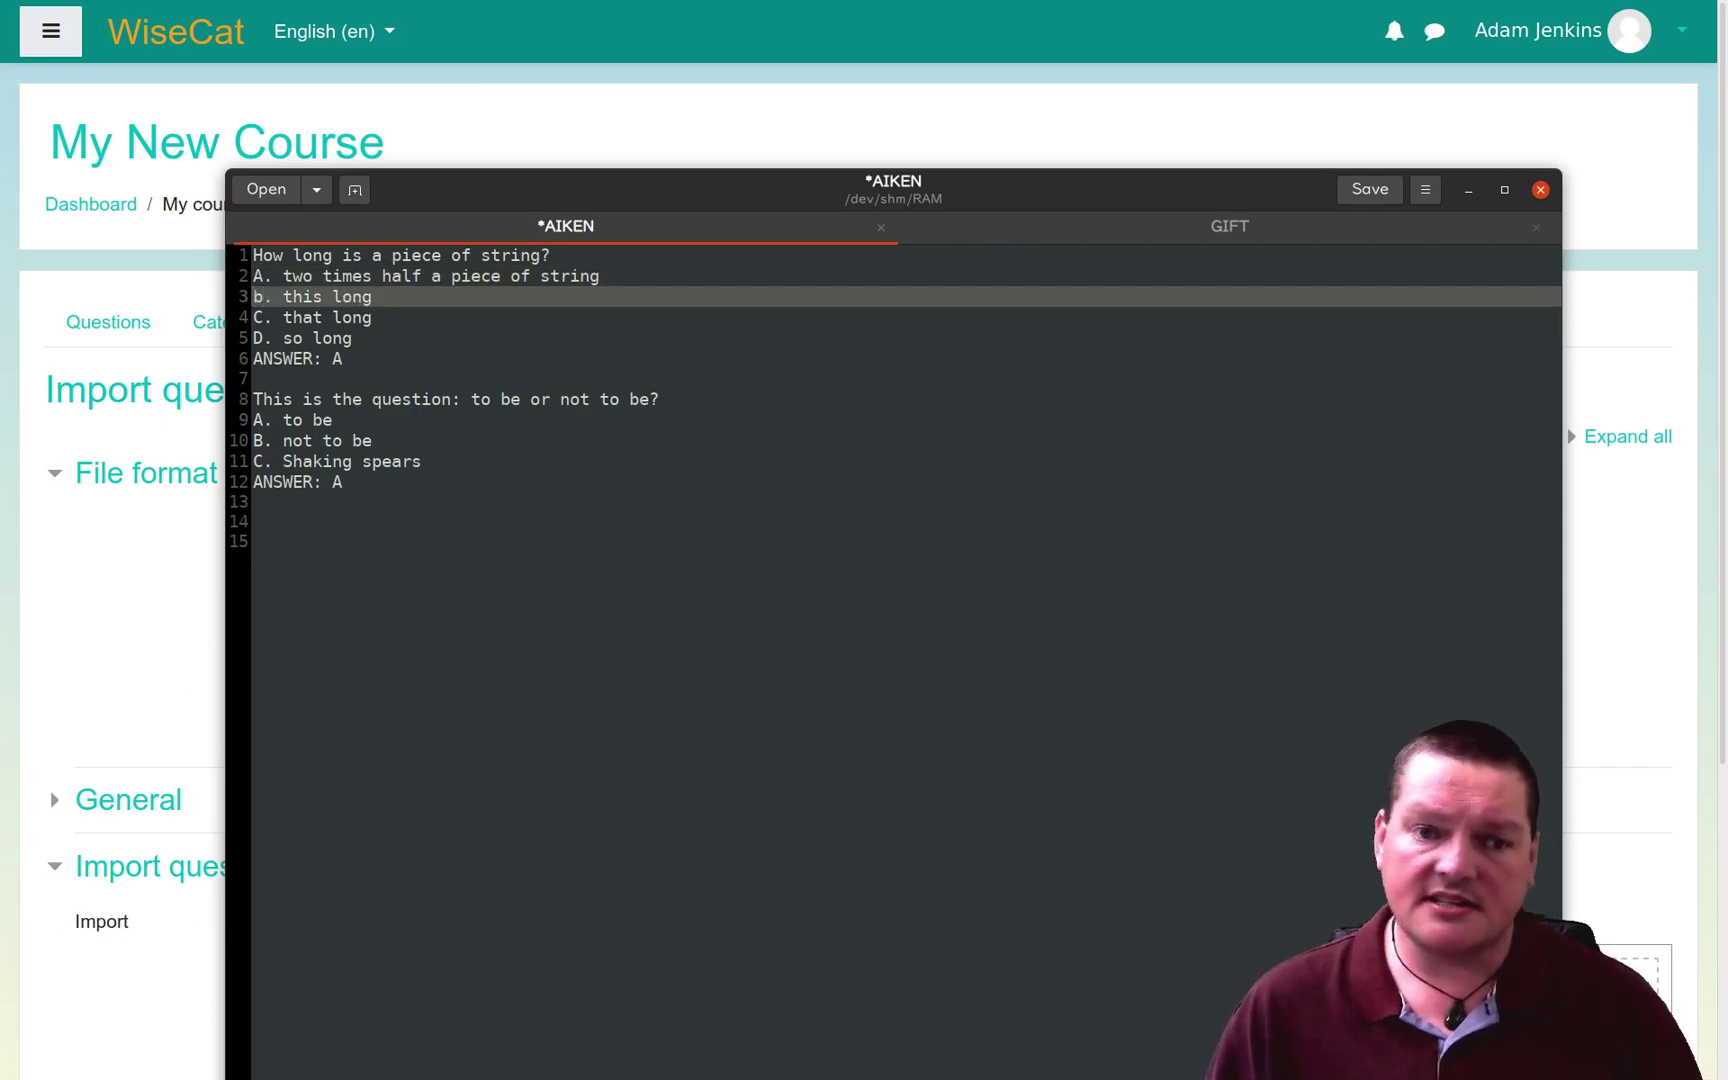
key(BackSpace)
key(Up)
key(Down)
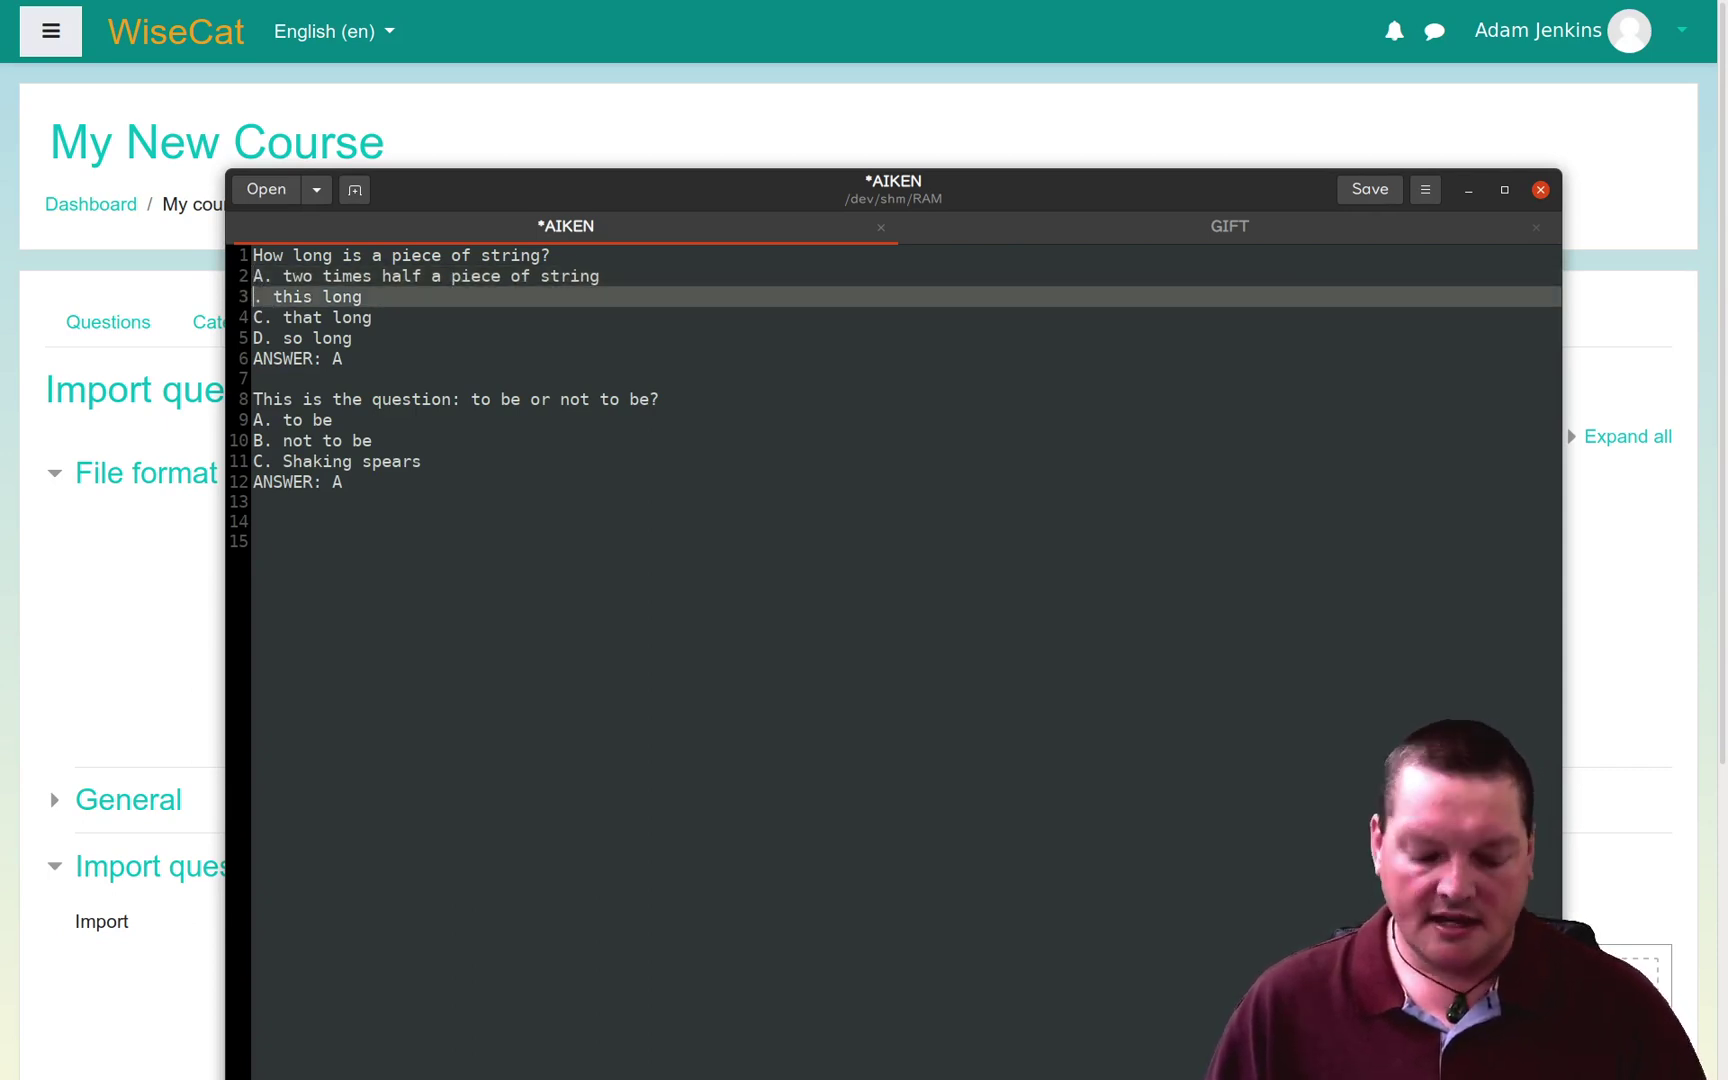
text(B)
key(Up)
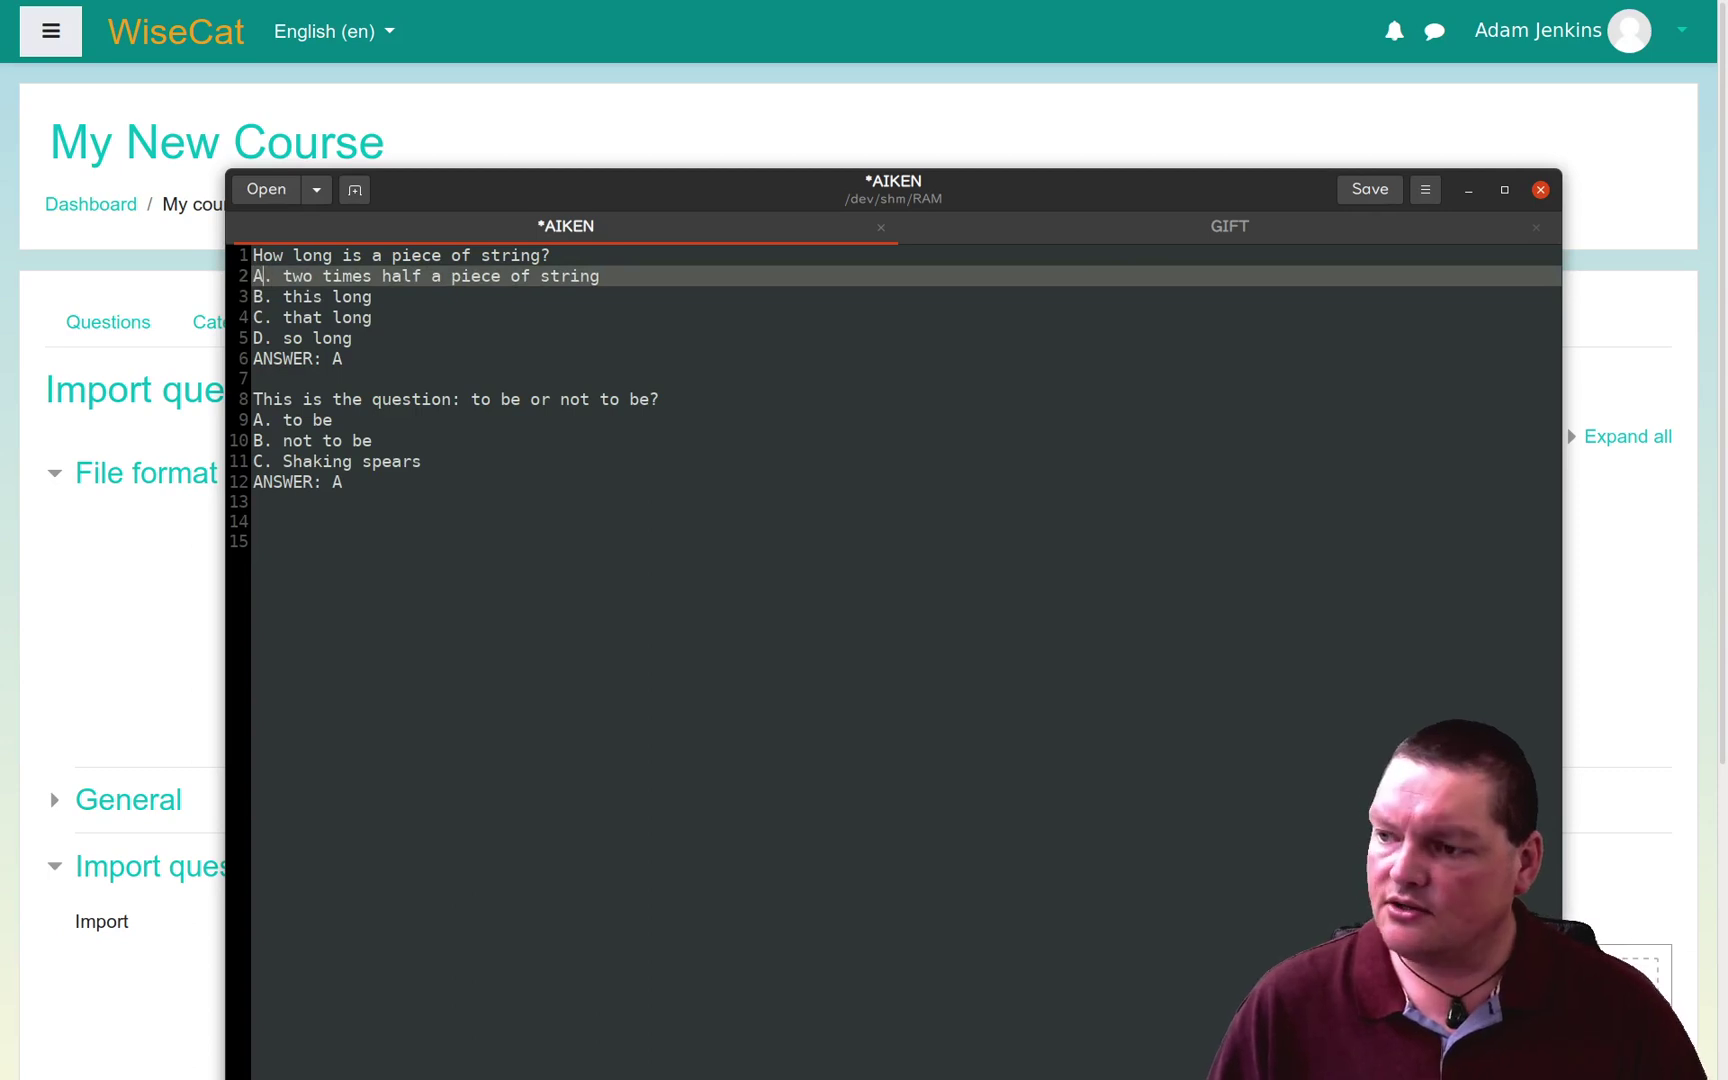
key(Delete)
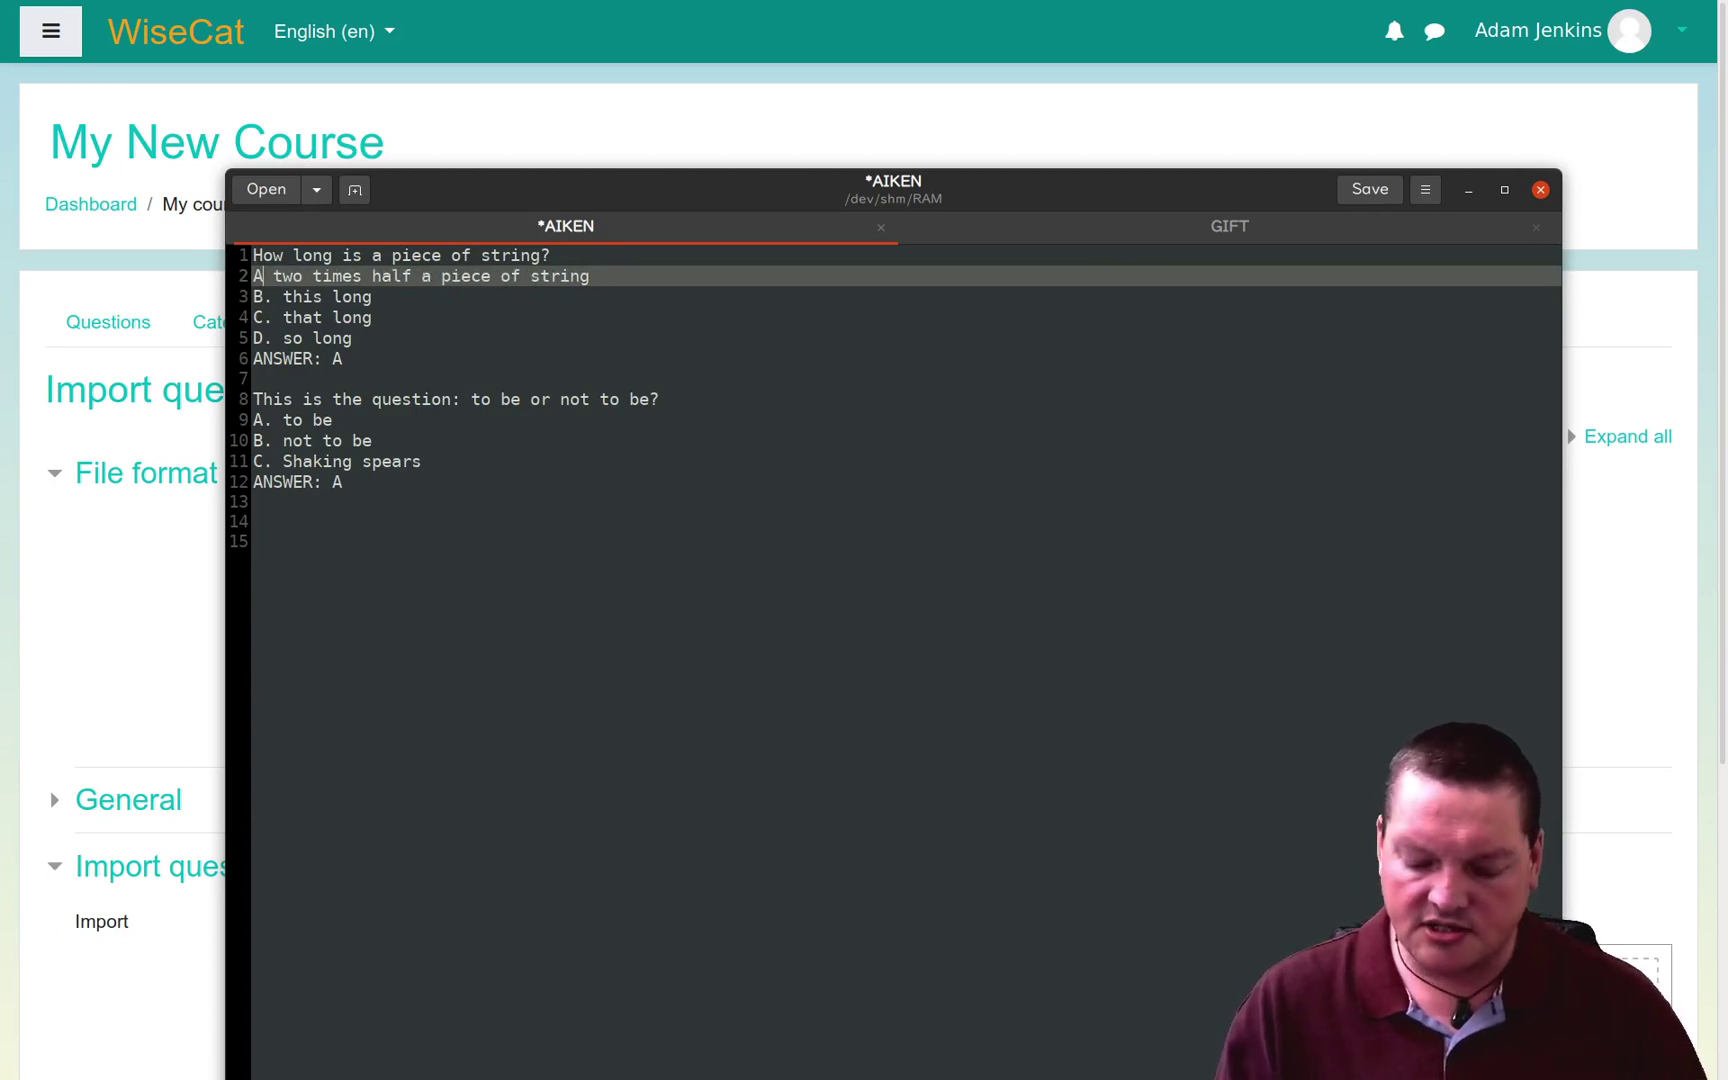
text())
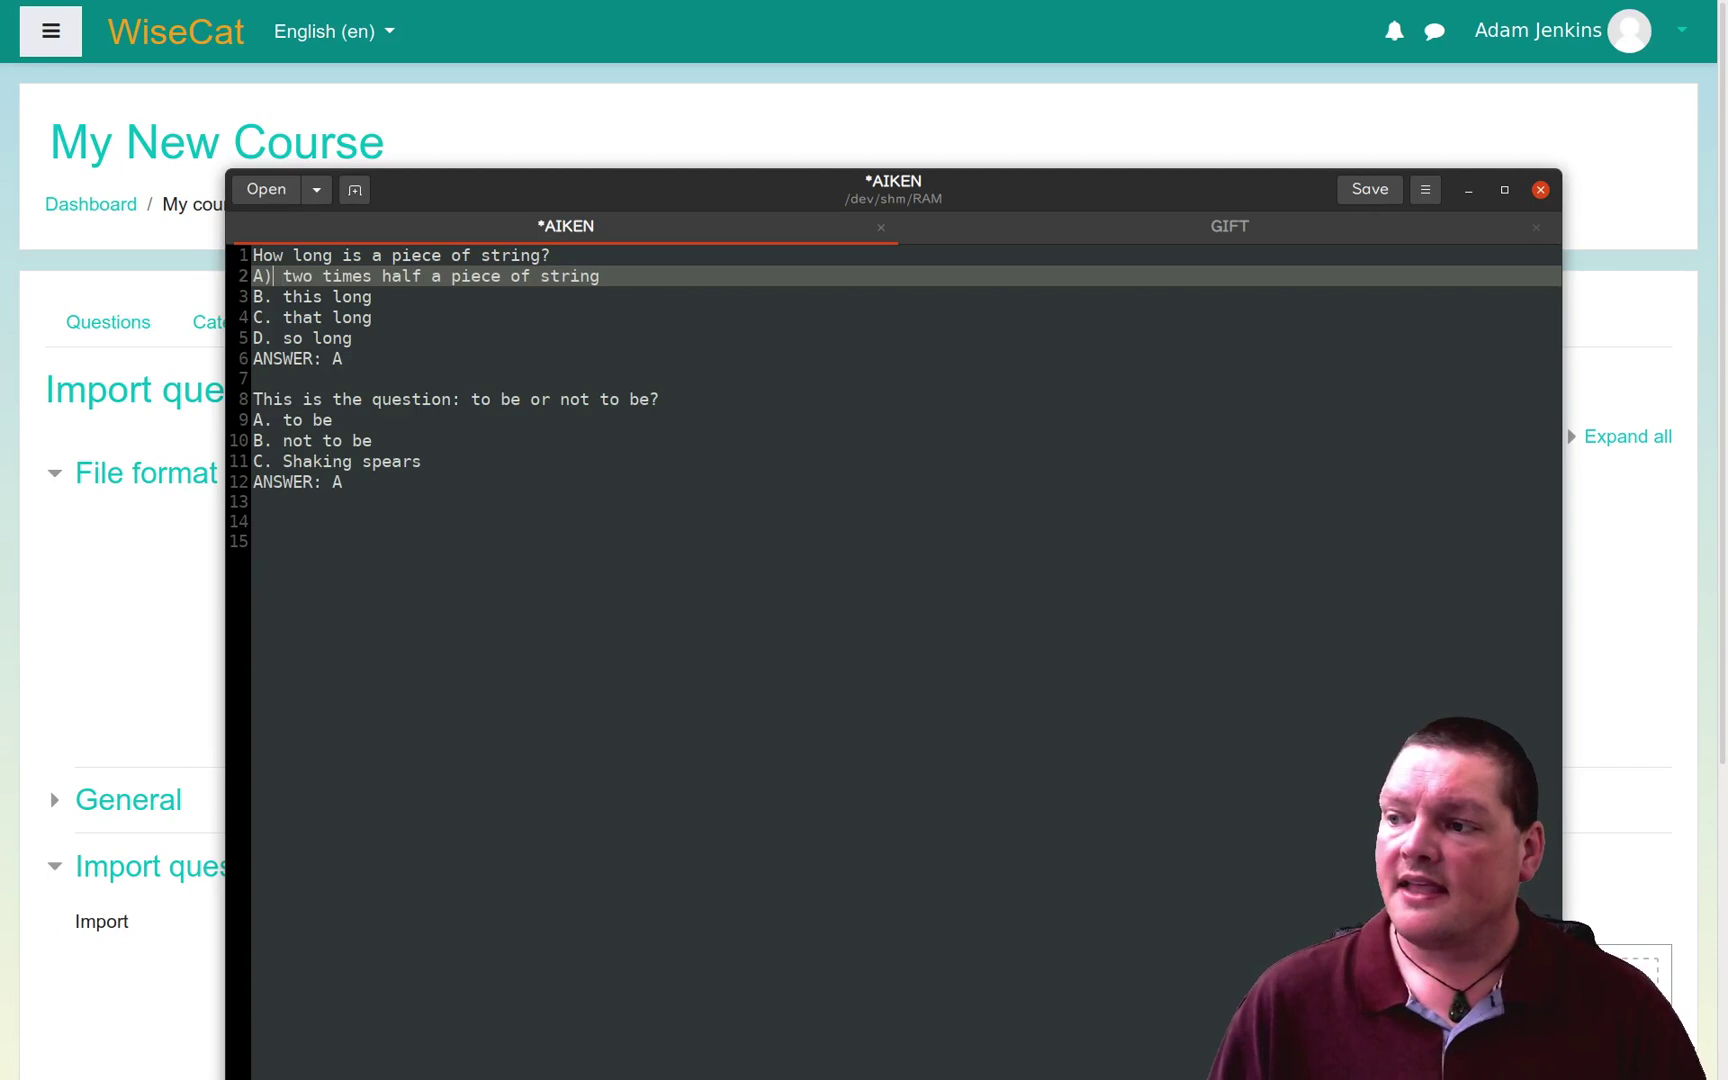
click(273, 296)
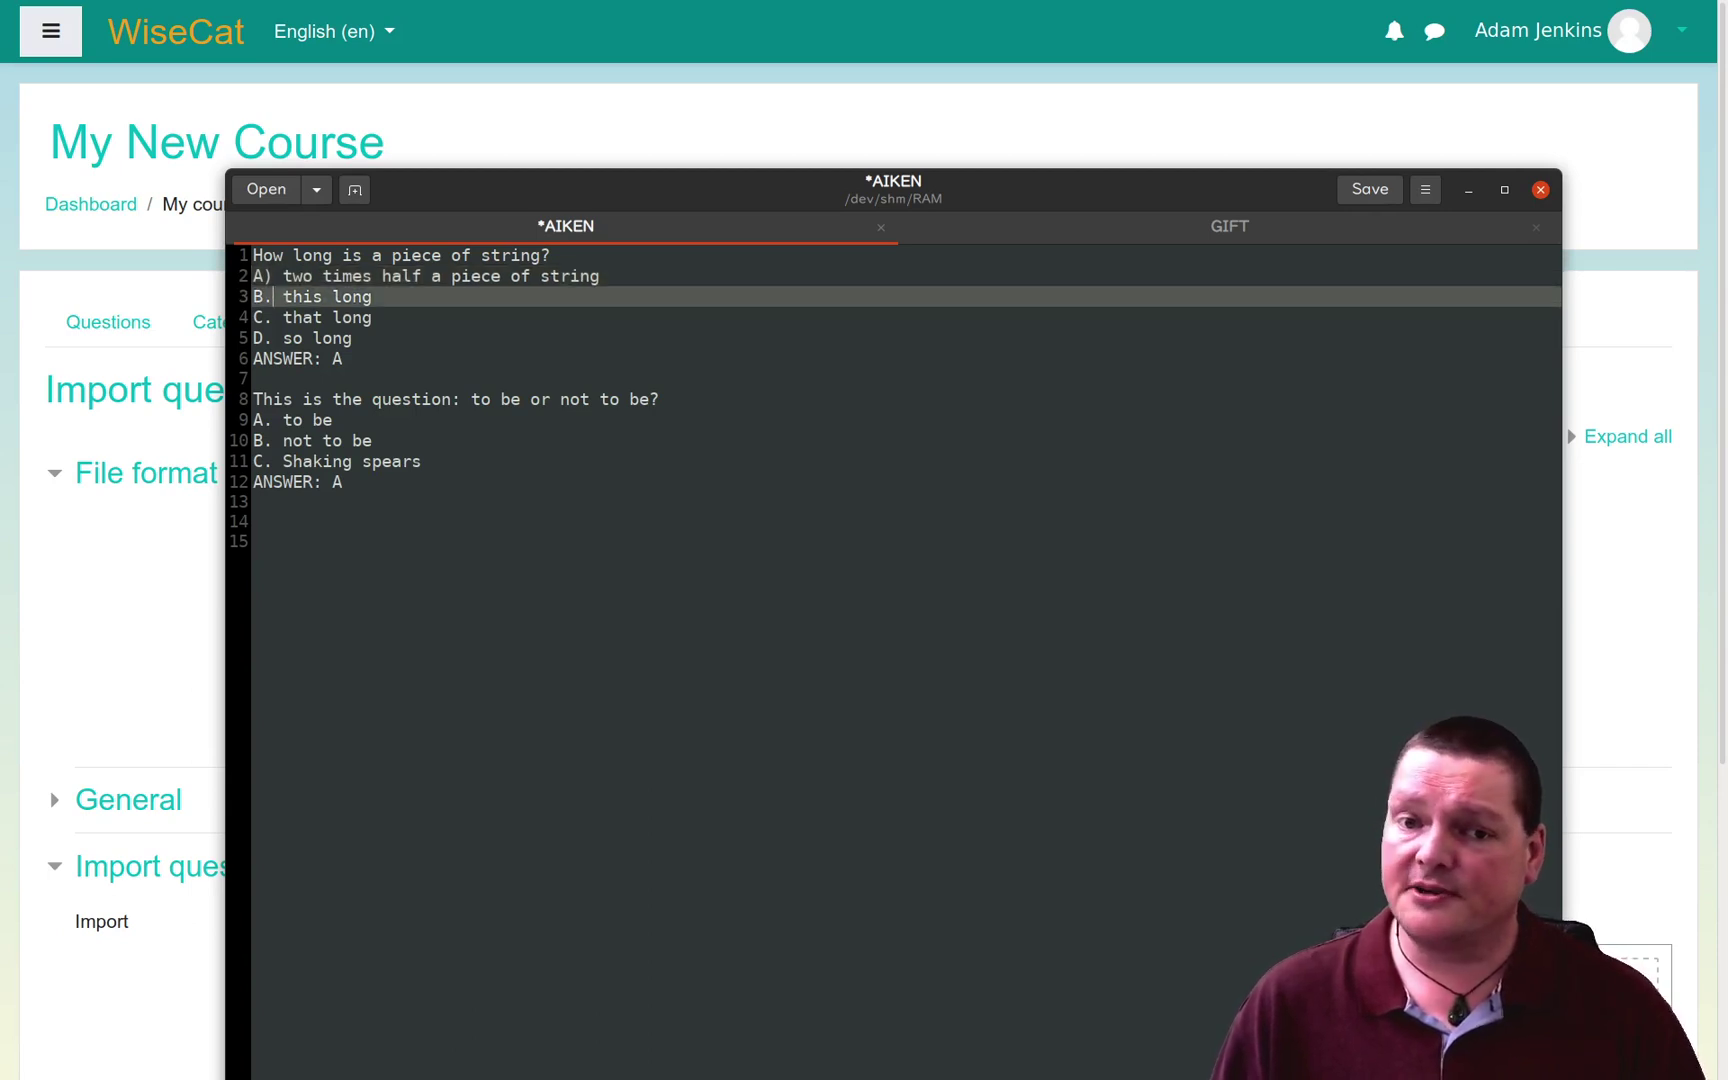
click(273, 276)
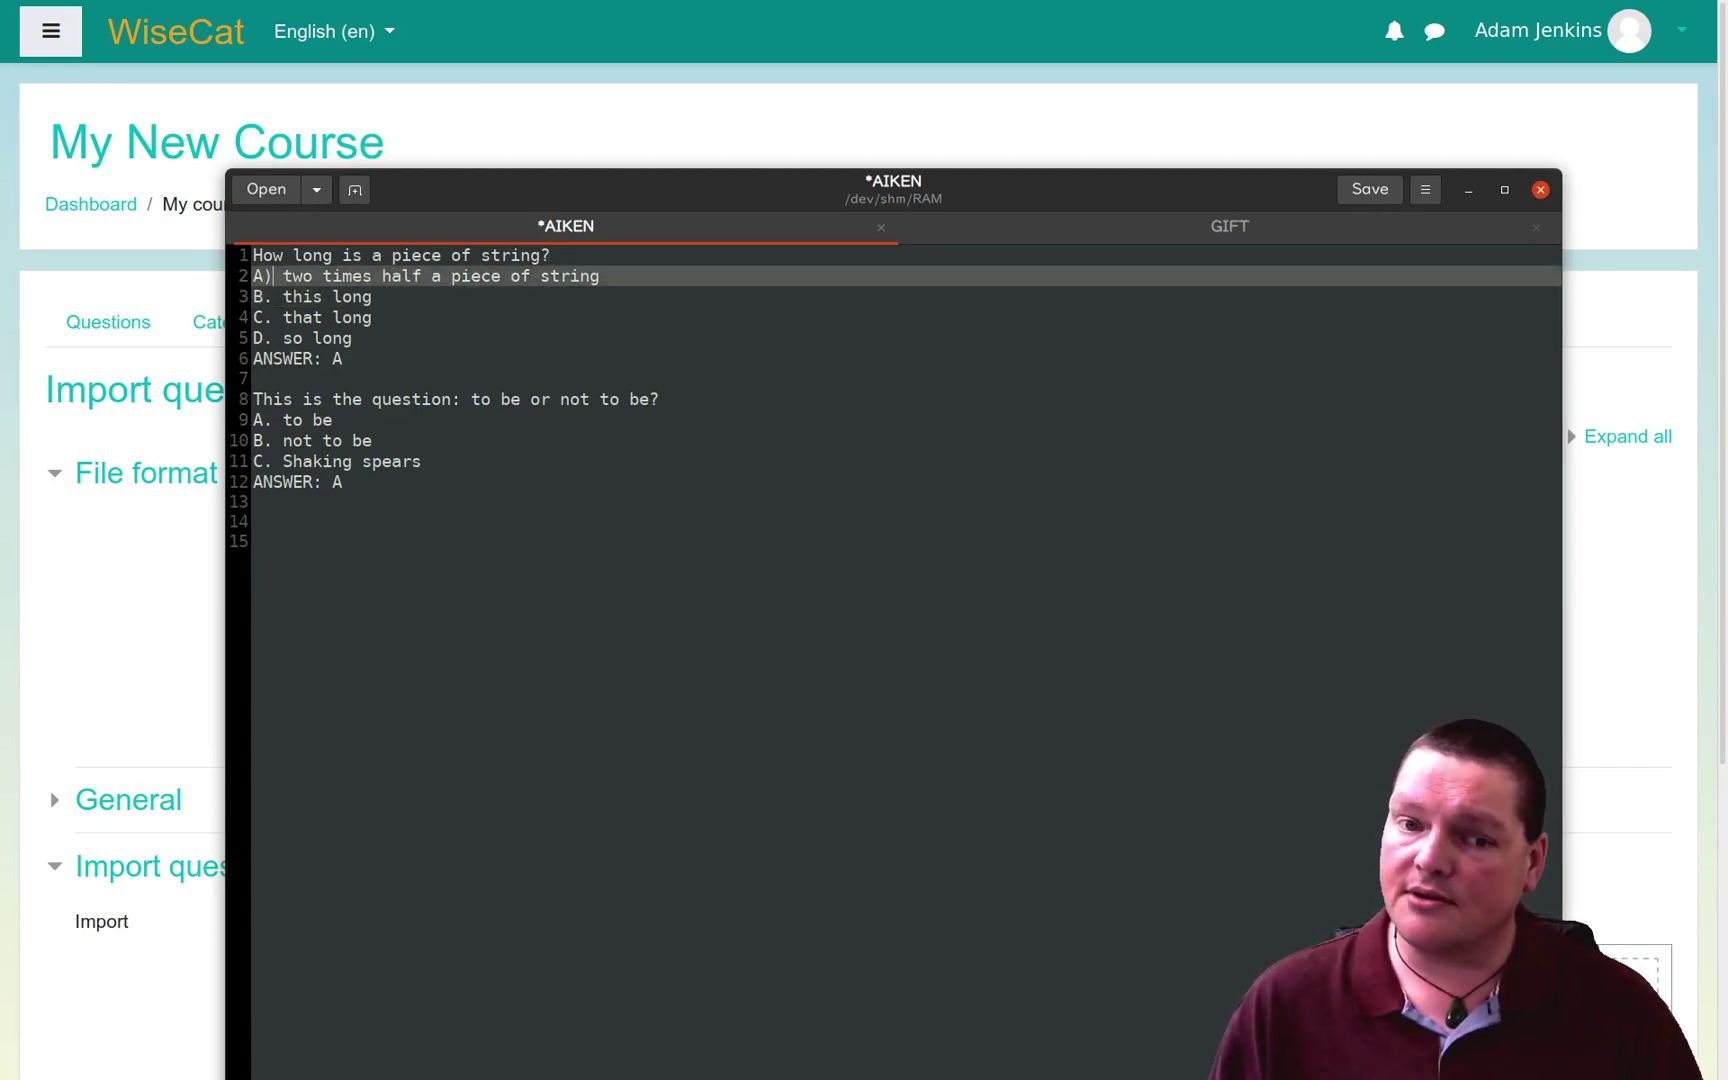
key(BackSpace)
text(.)
key(Down)
key(Down)
key(Down)
key(Down)
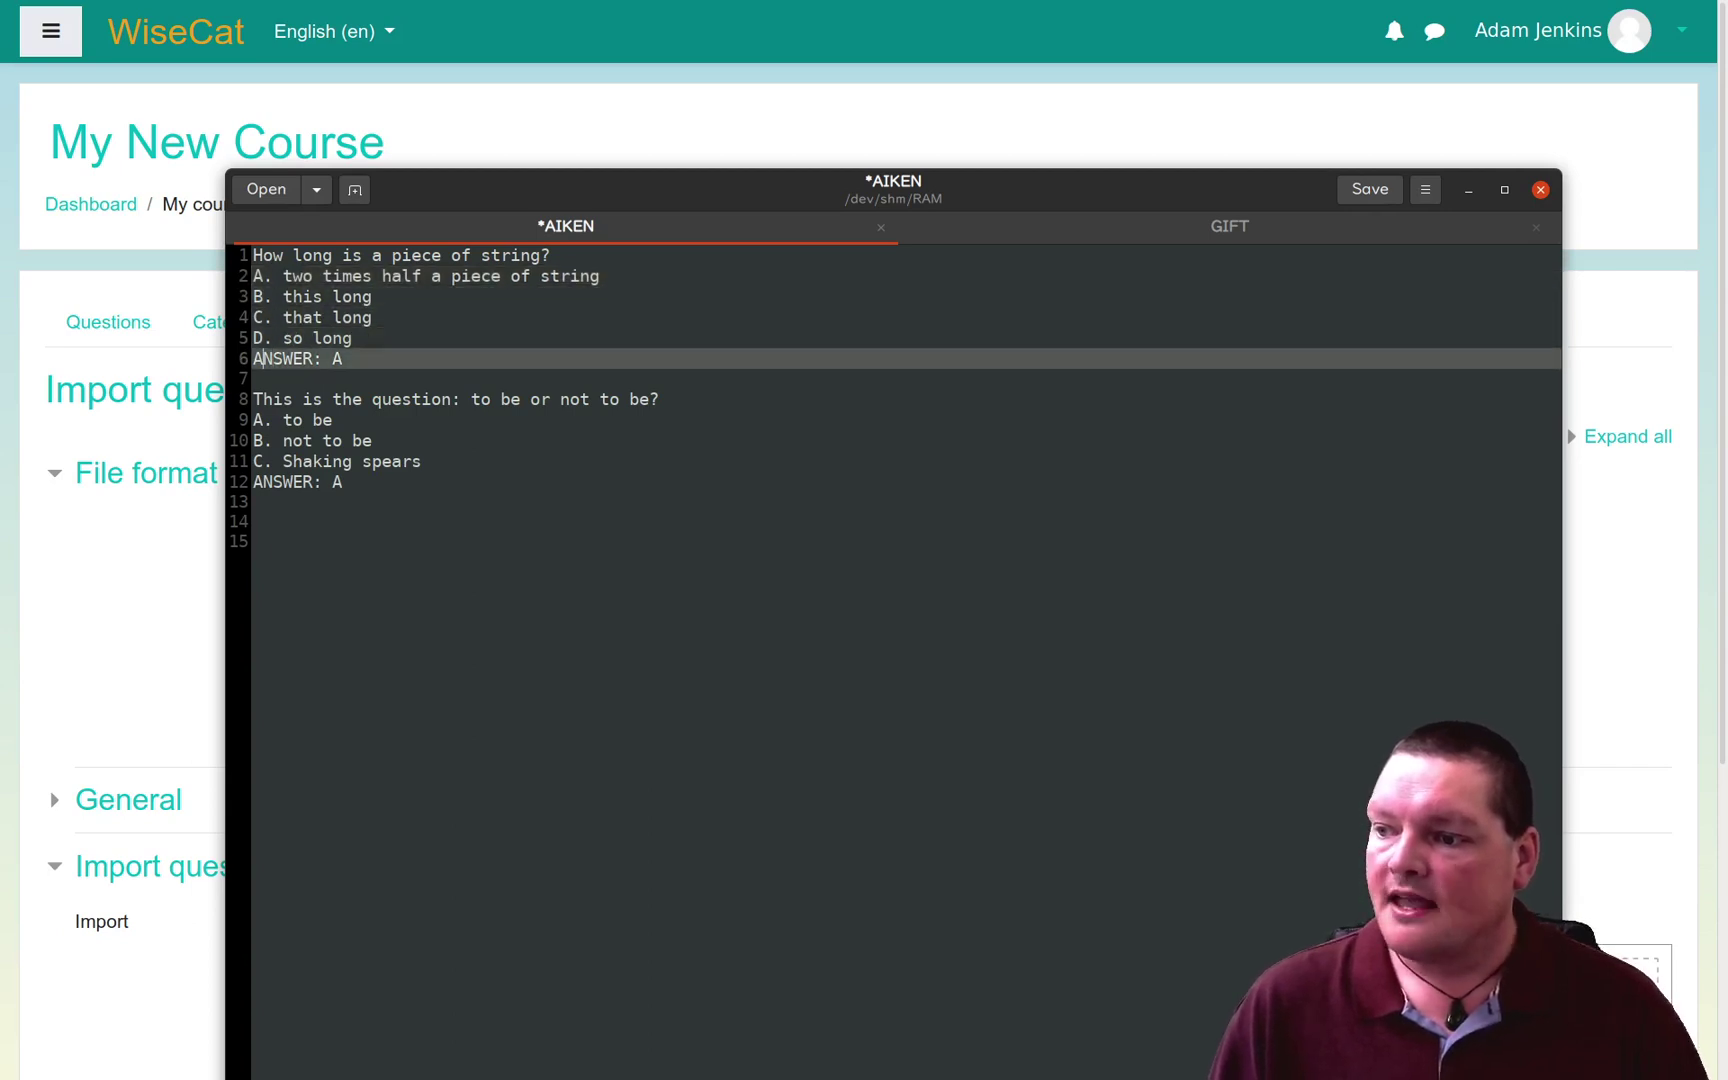
key(Home)
key(ctrl+shift+Right)
key(shift+Right)
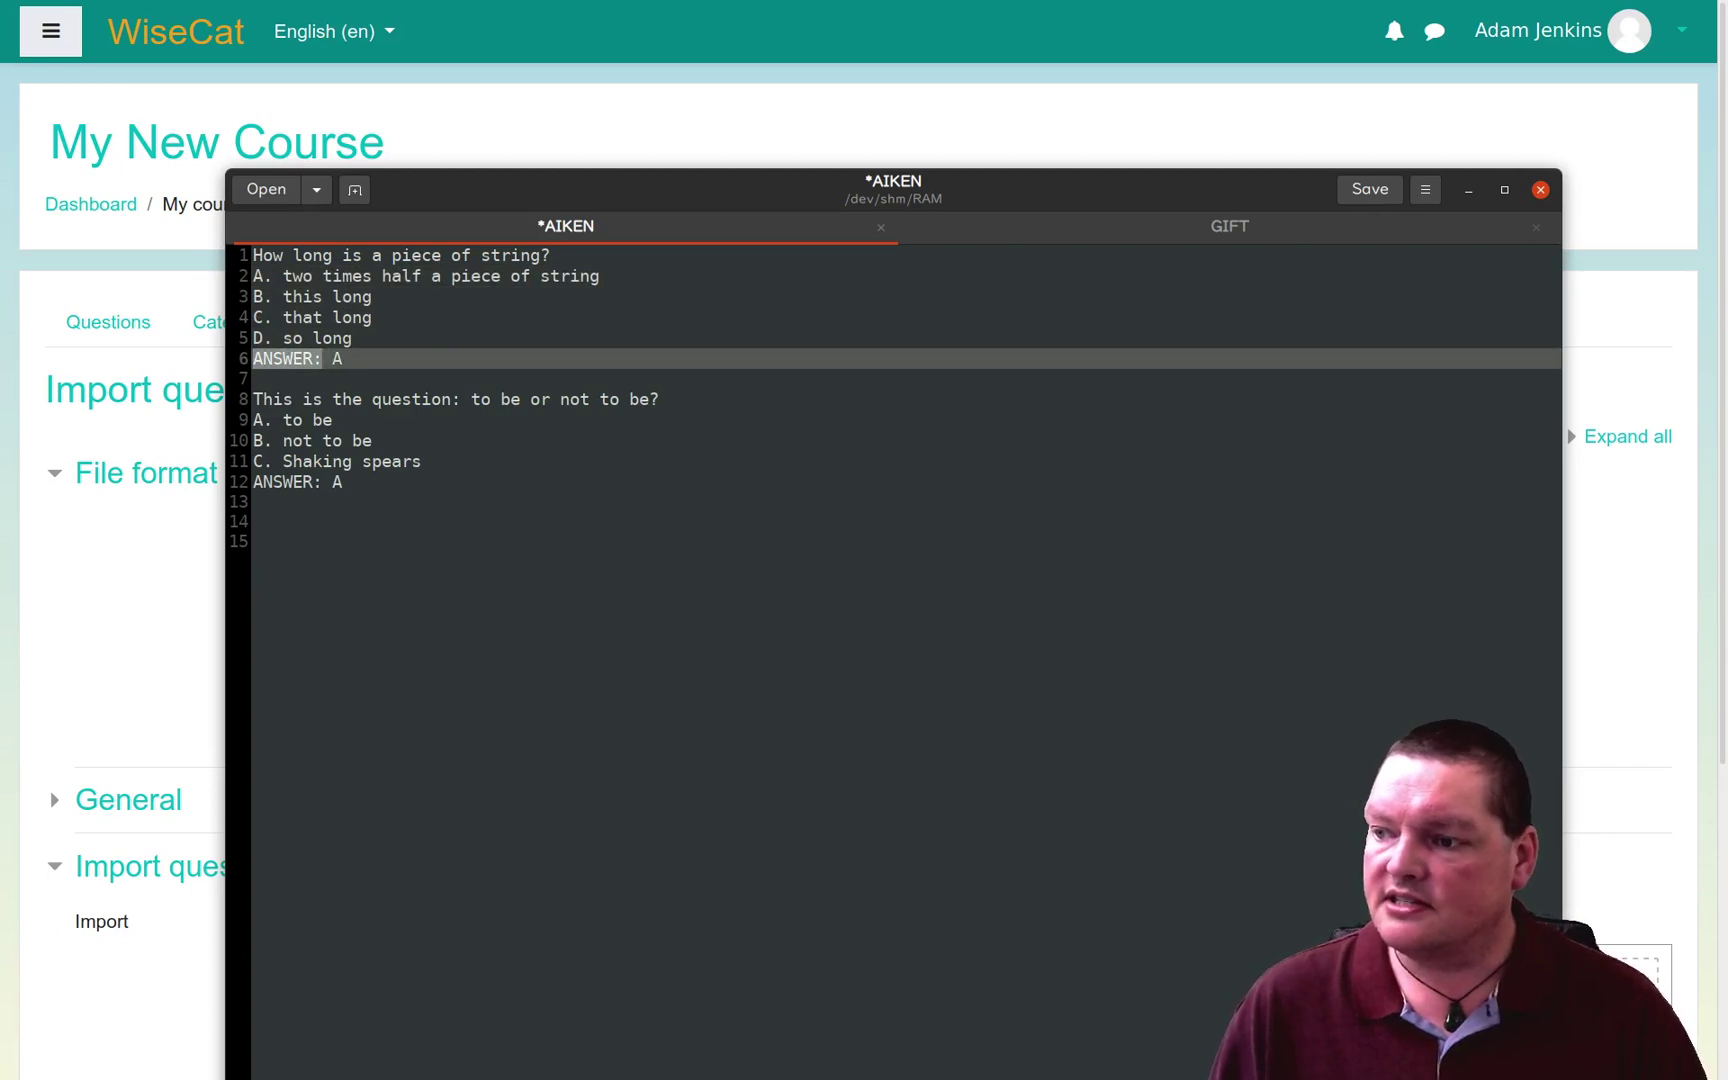
key(shift+Left)
key(shift+Right)
key(shift+Right)
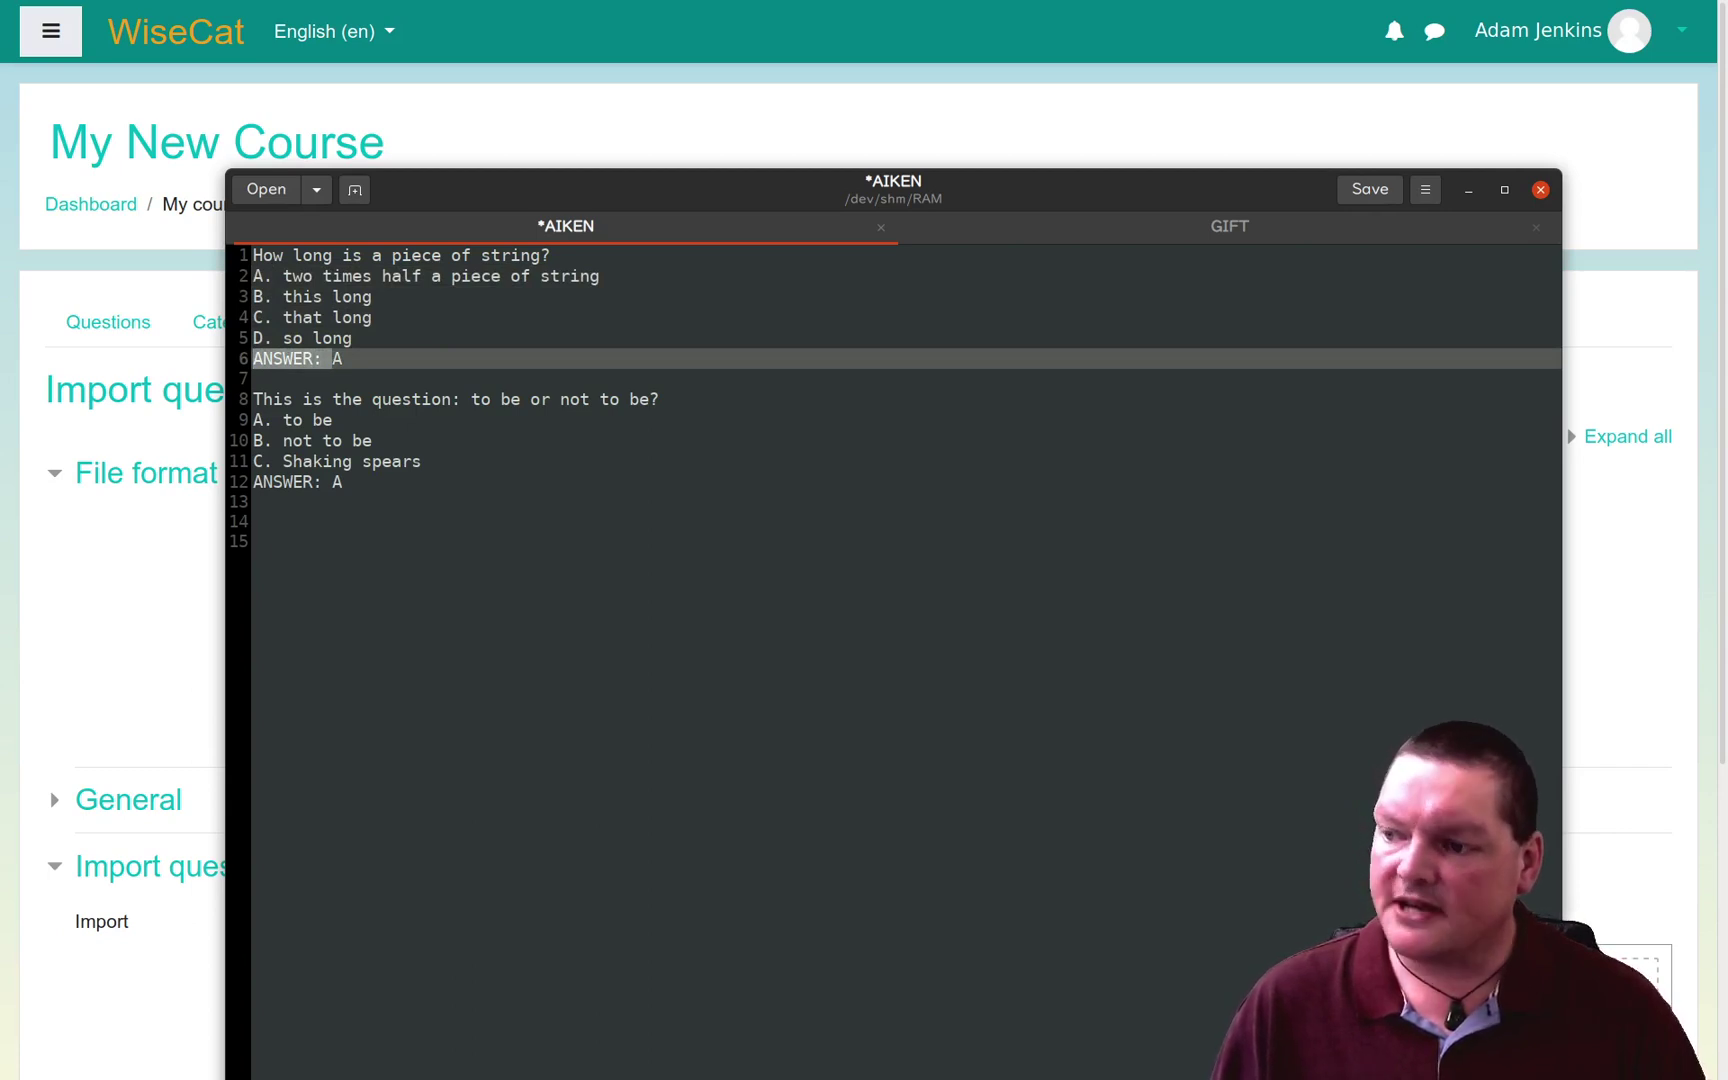
key(Right)
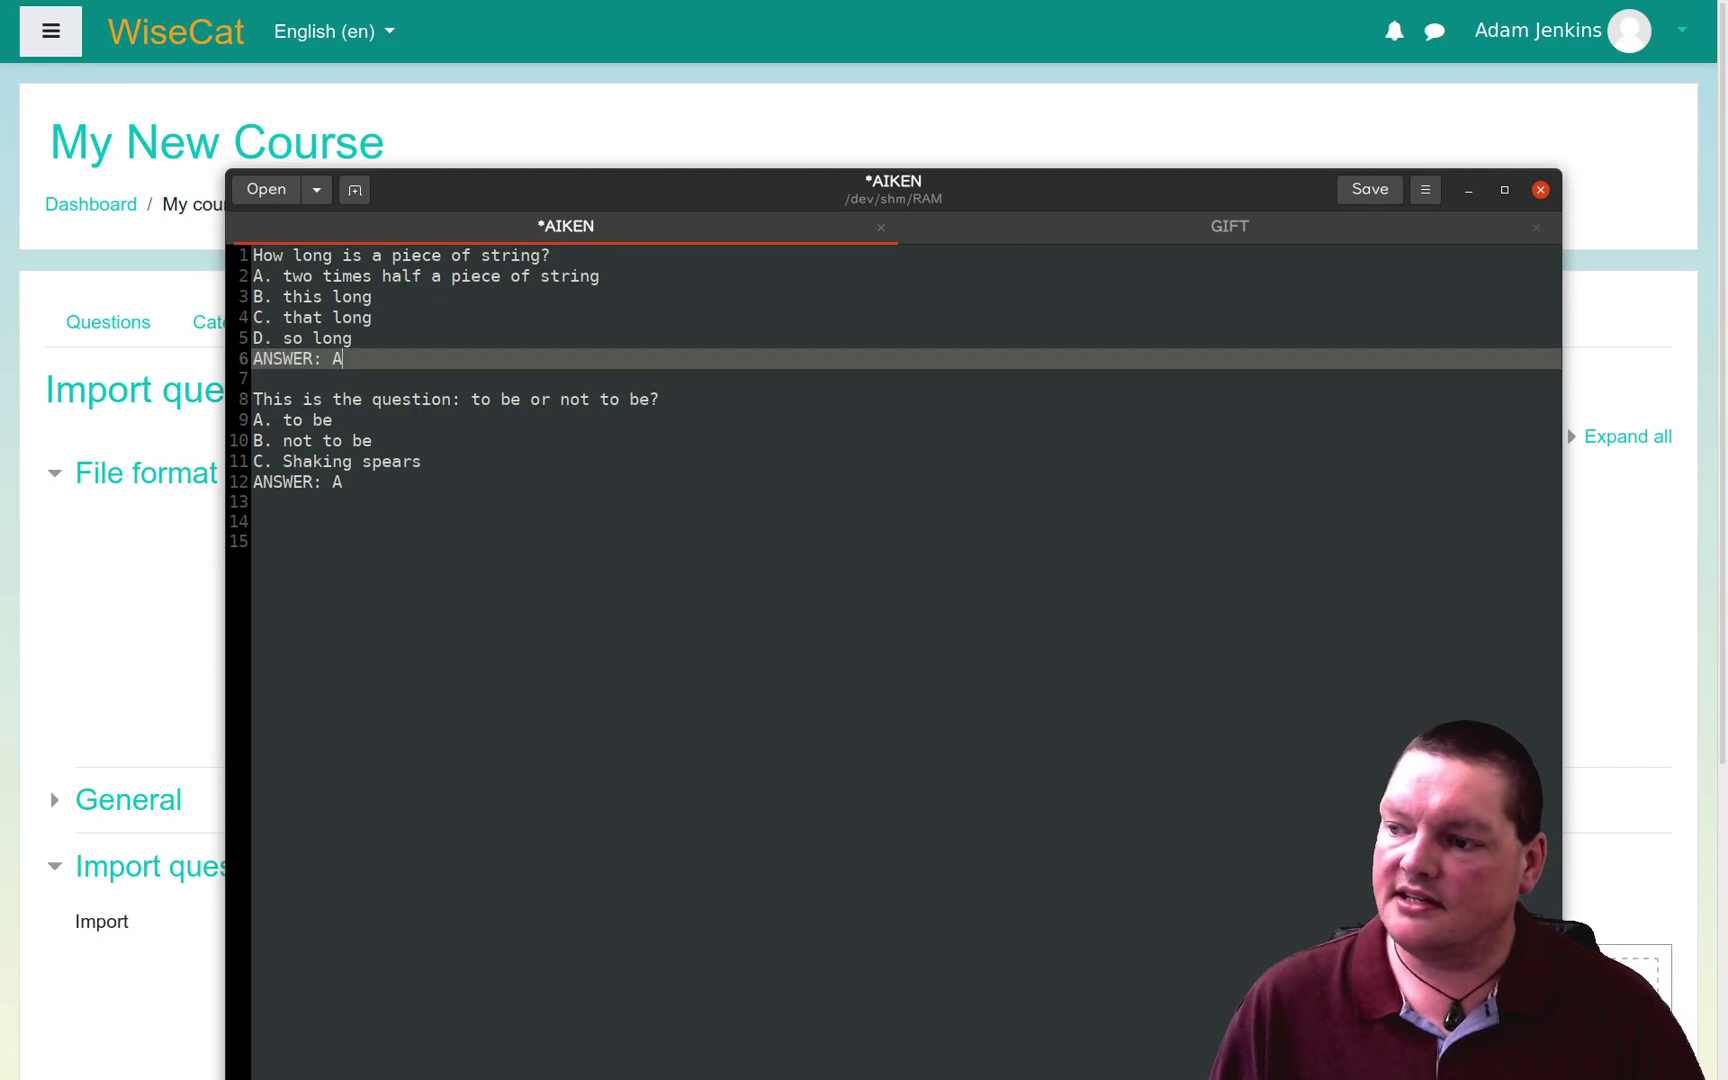
Step: Point out the blank separator line between the two Aiken questions
click(254, 378)
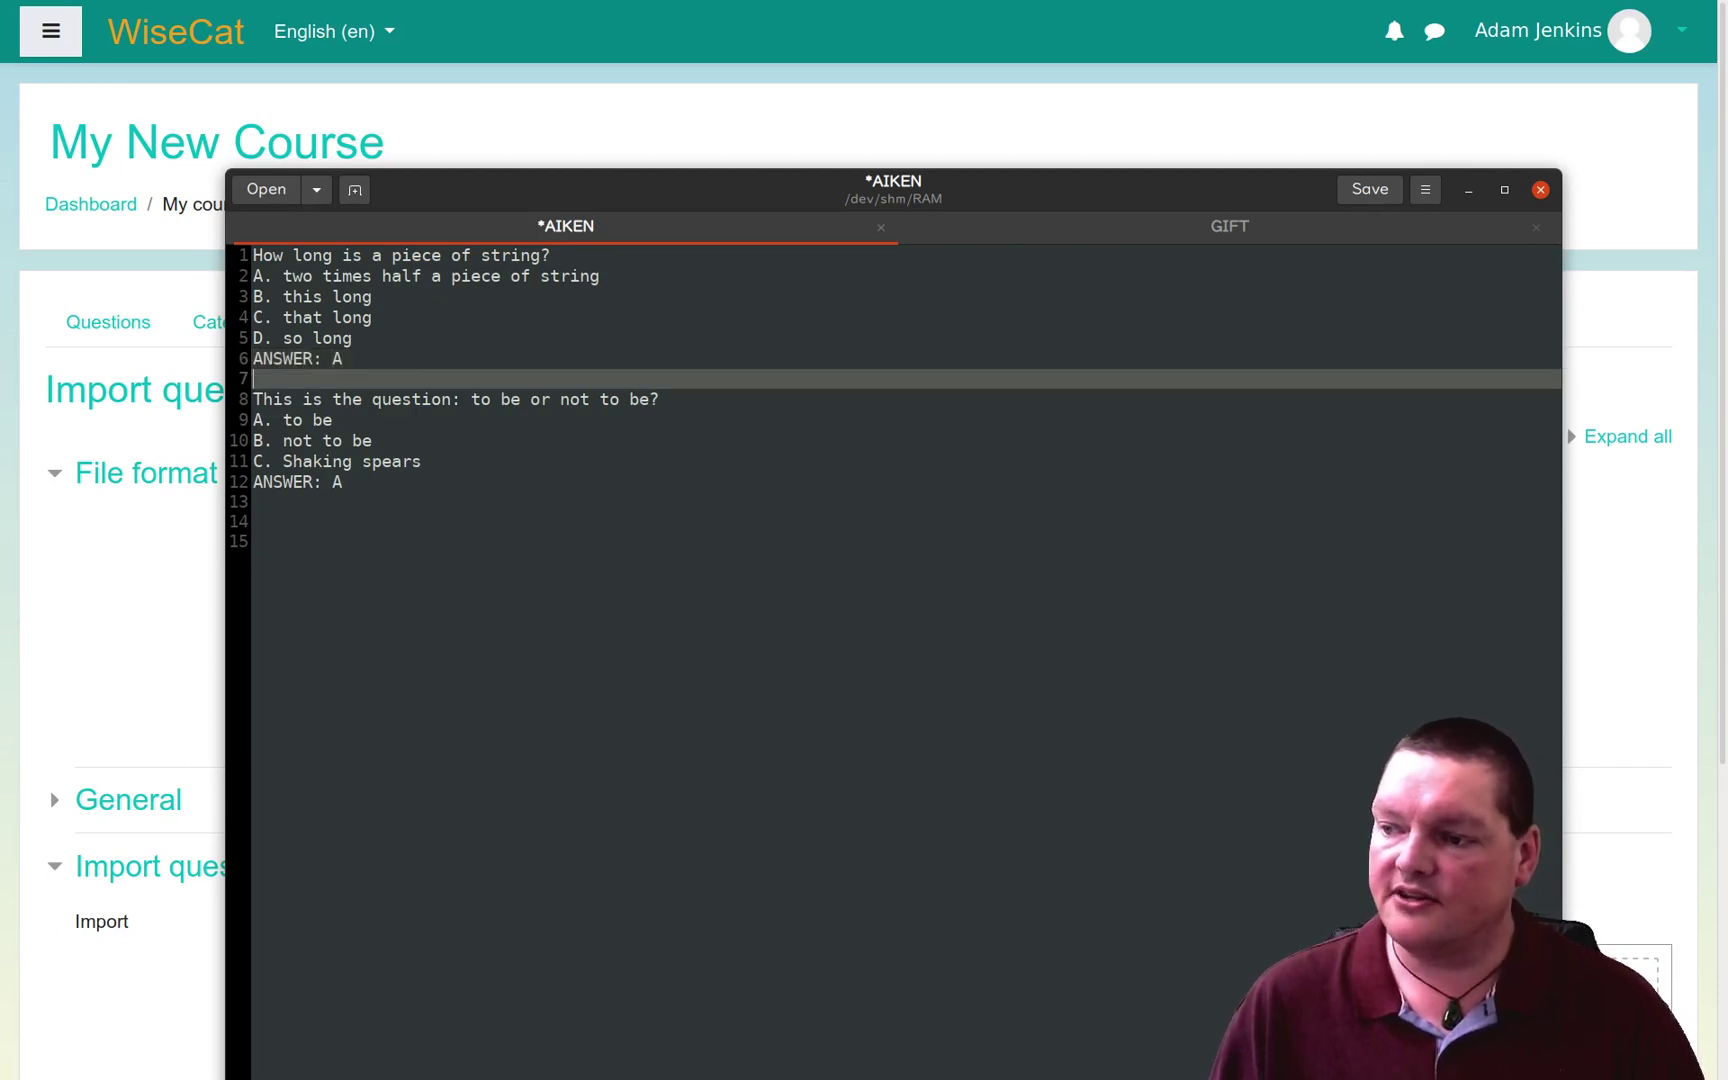
click(342, 358)
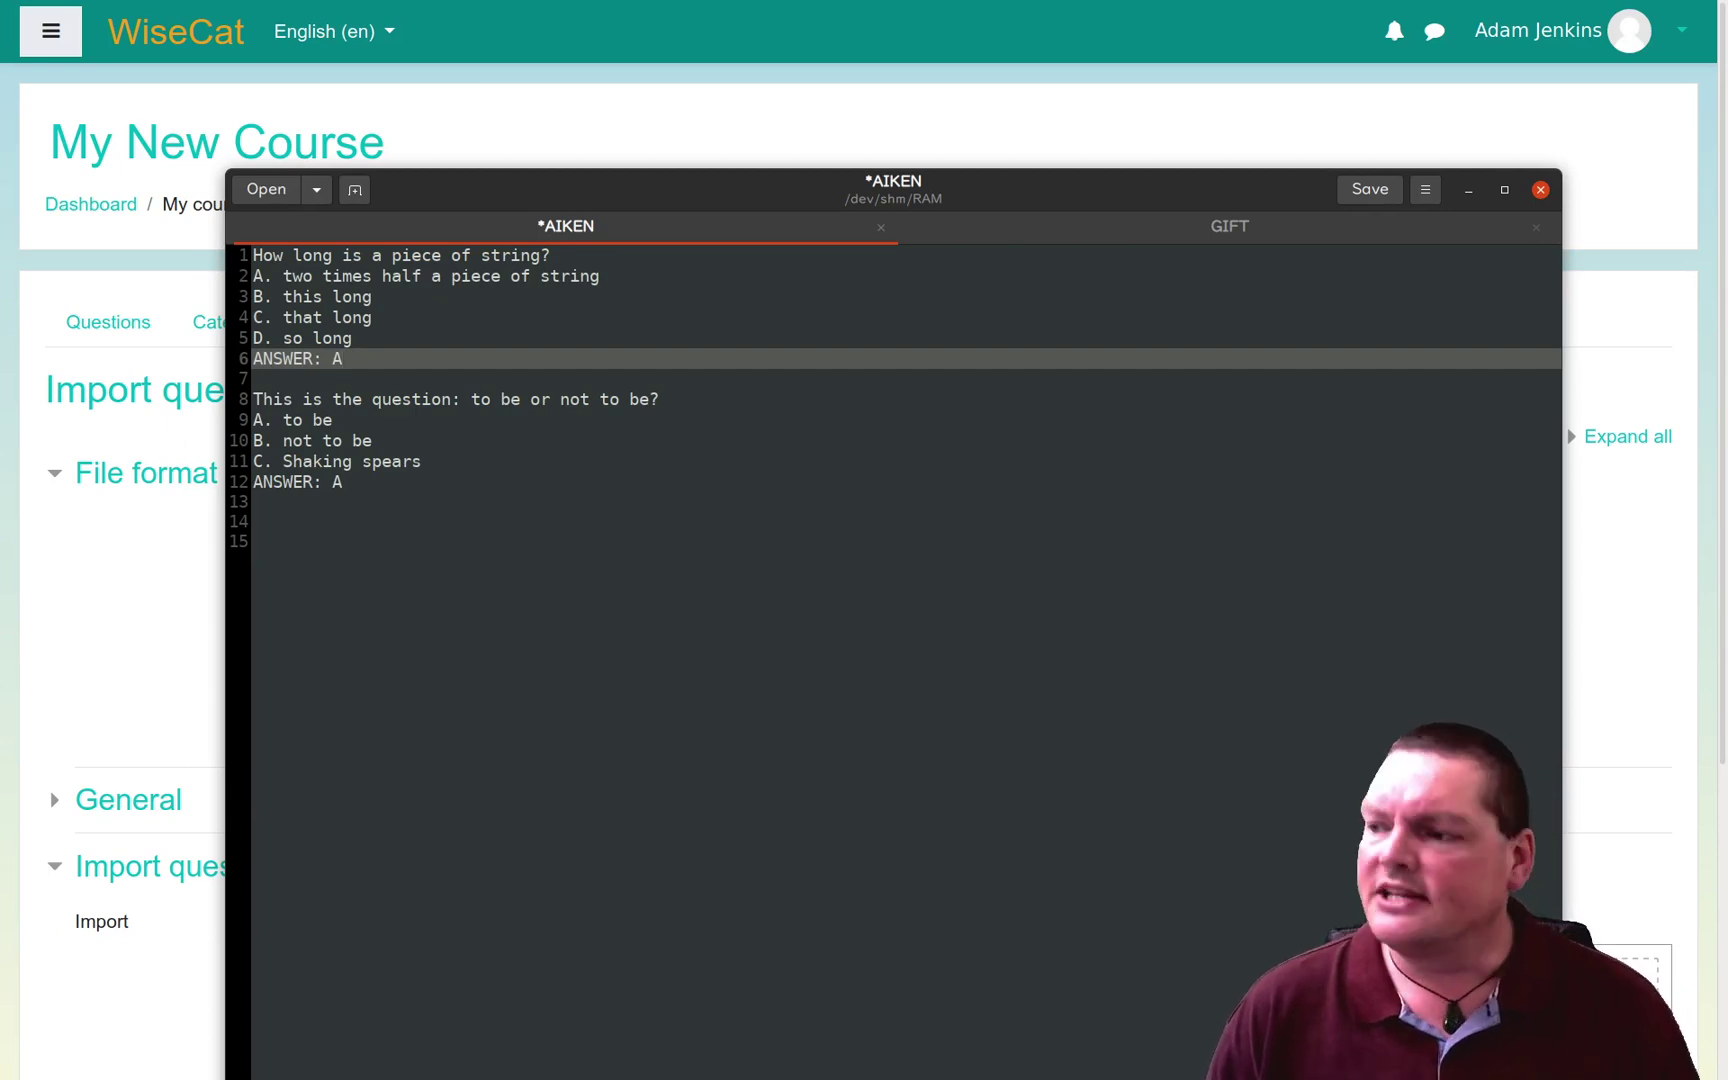
click(254, 378)
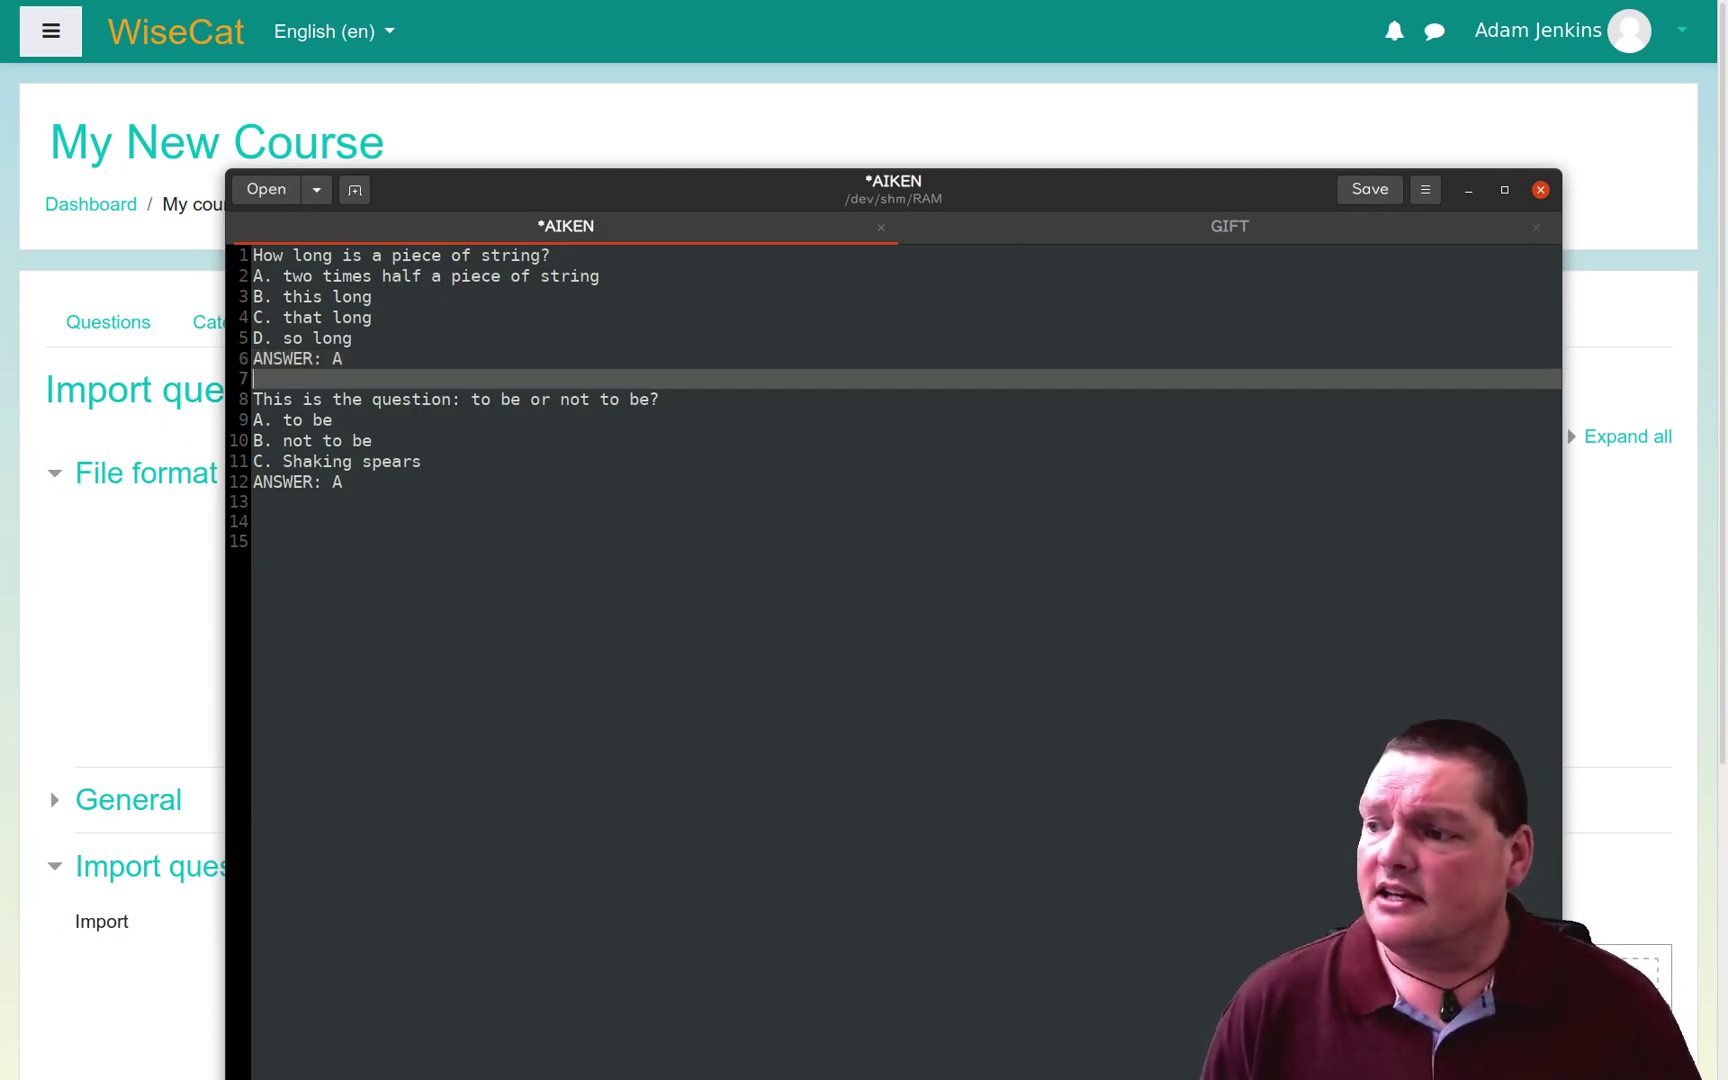
click(254, 399)
click(254, 378)
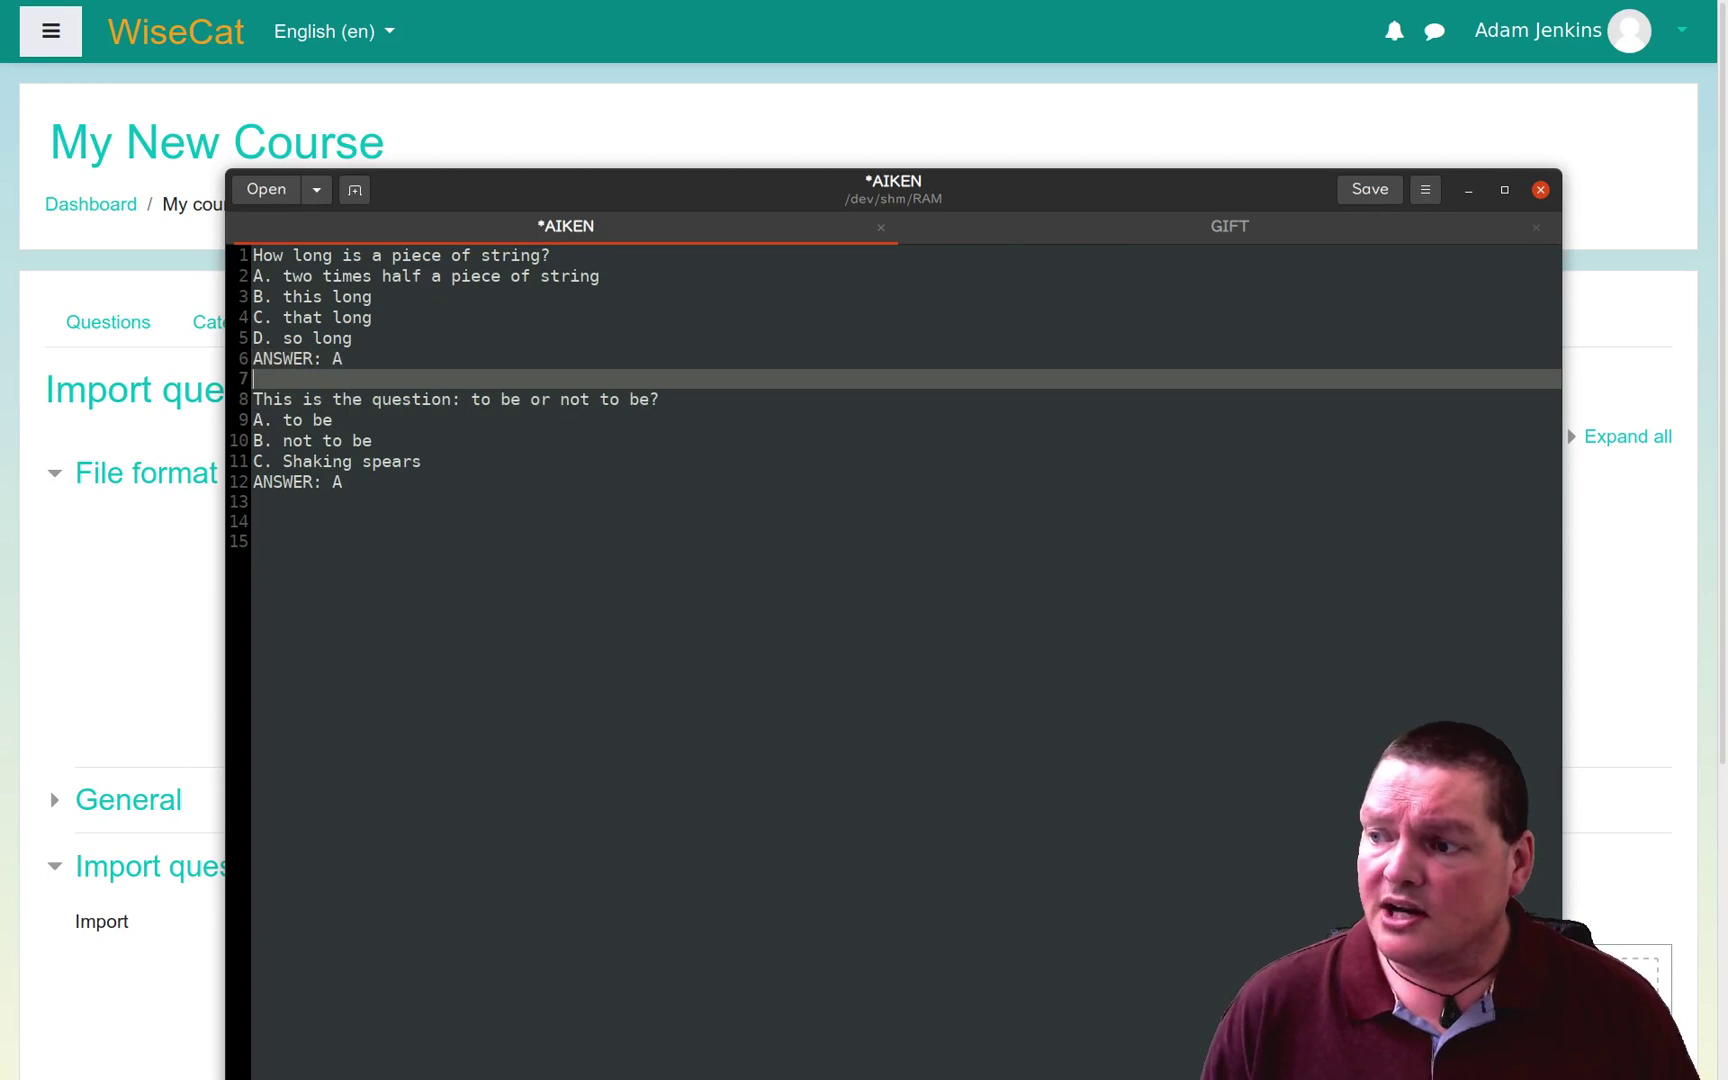
click(254, 399)
click(254, 378)
click(254, 399)
click(254, 378)
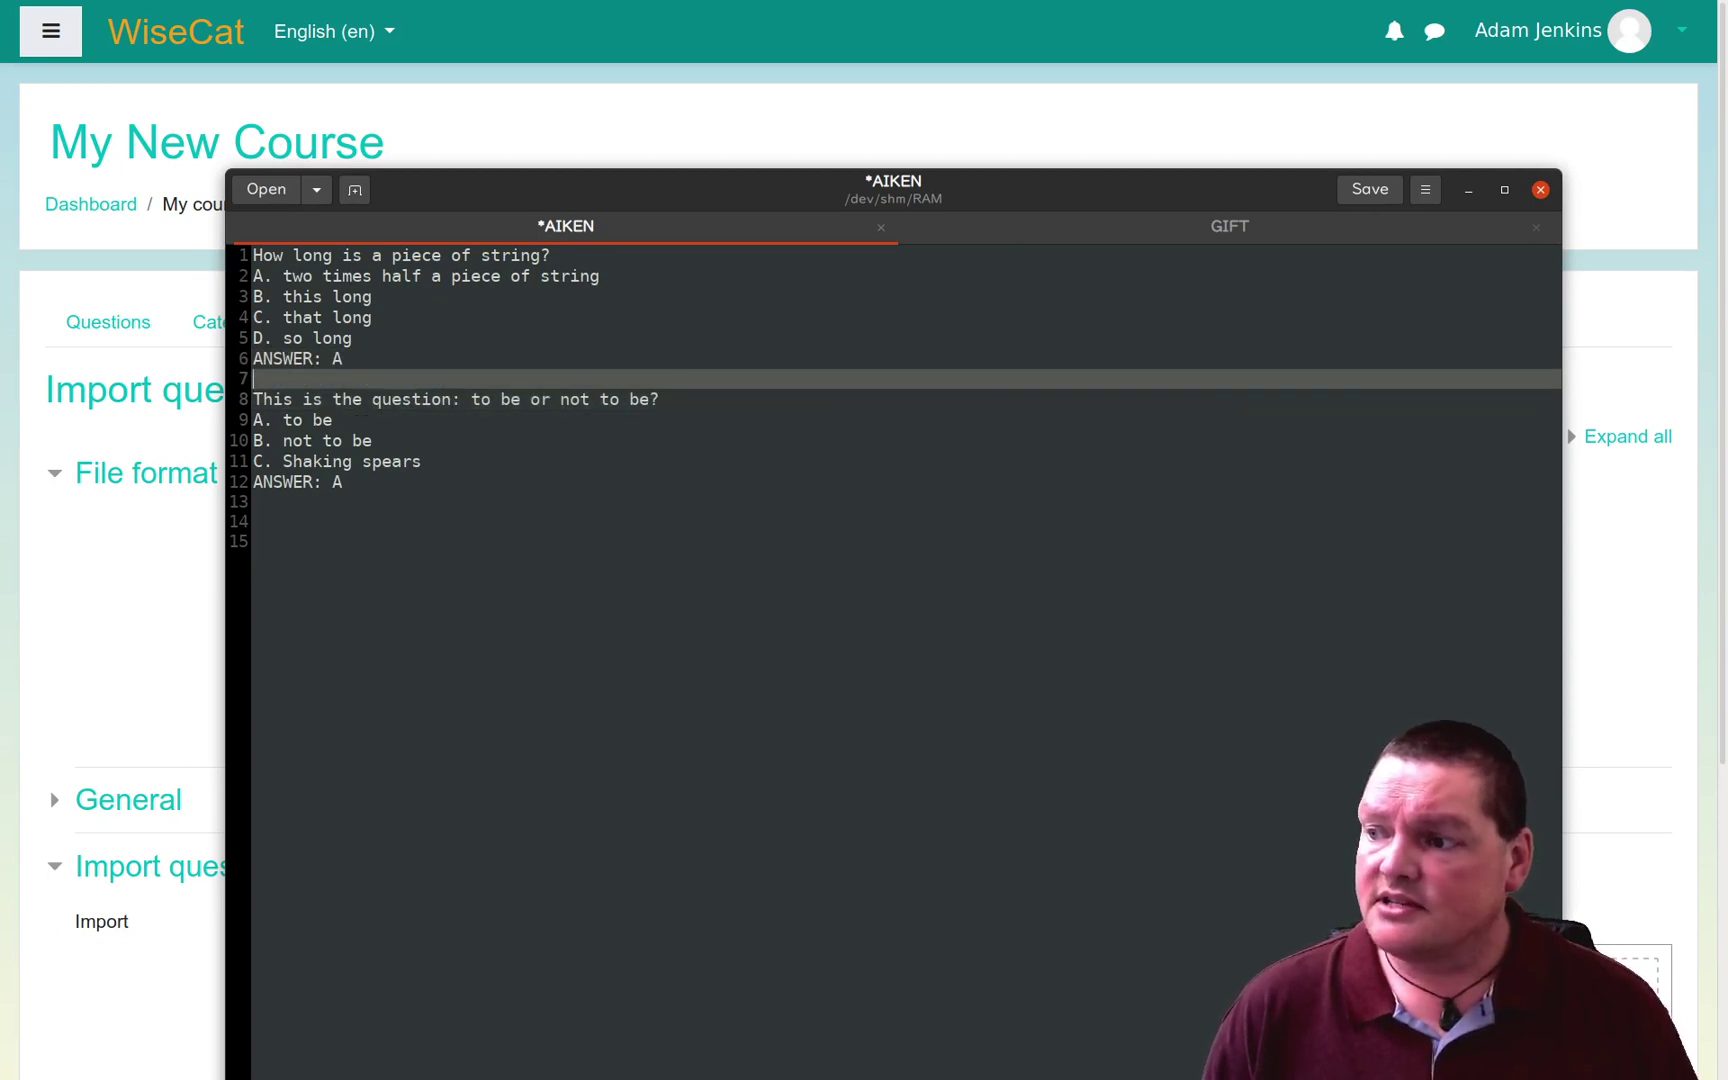
click(254, 399)
click(254, 378)
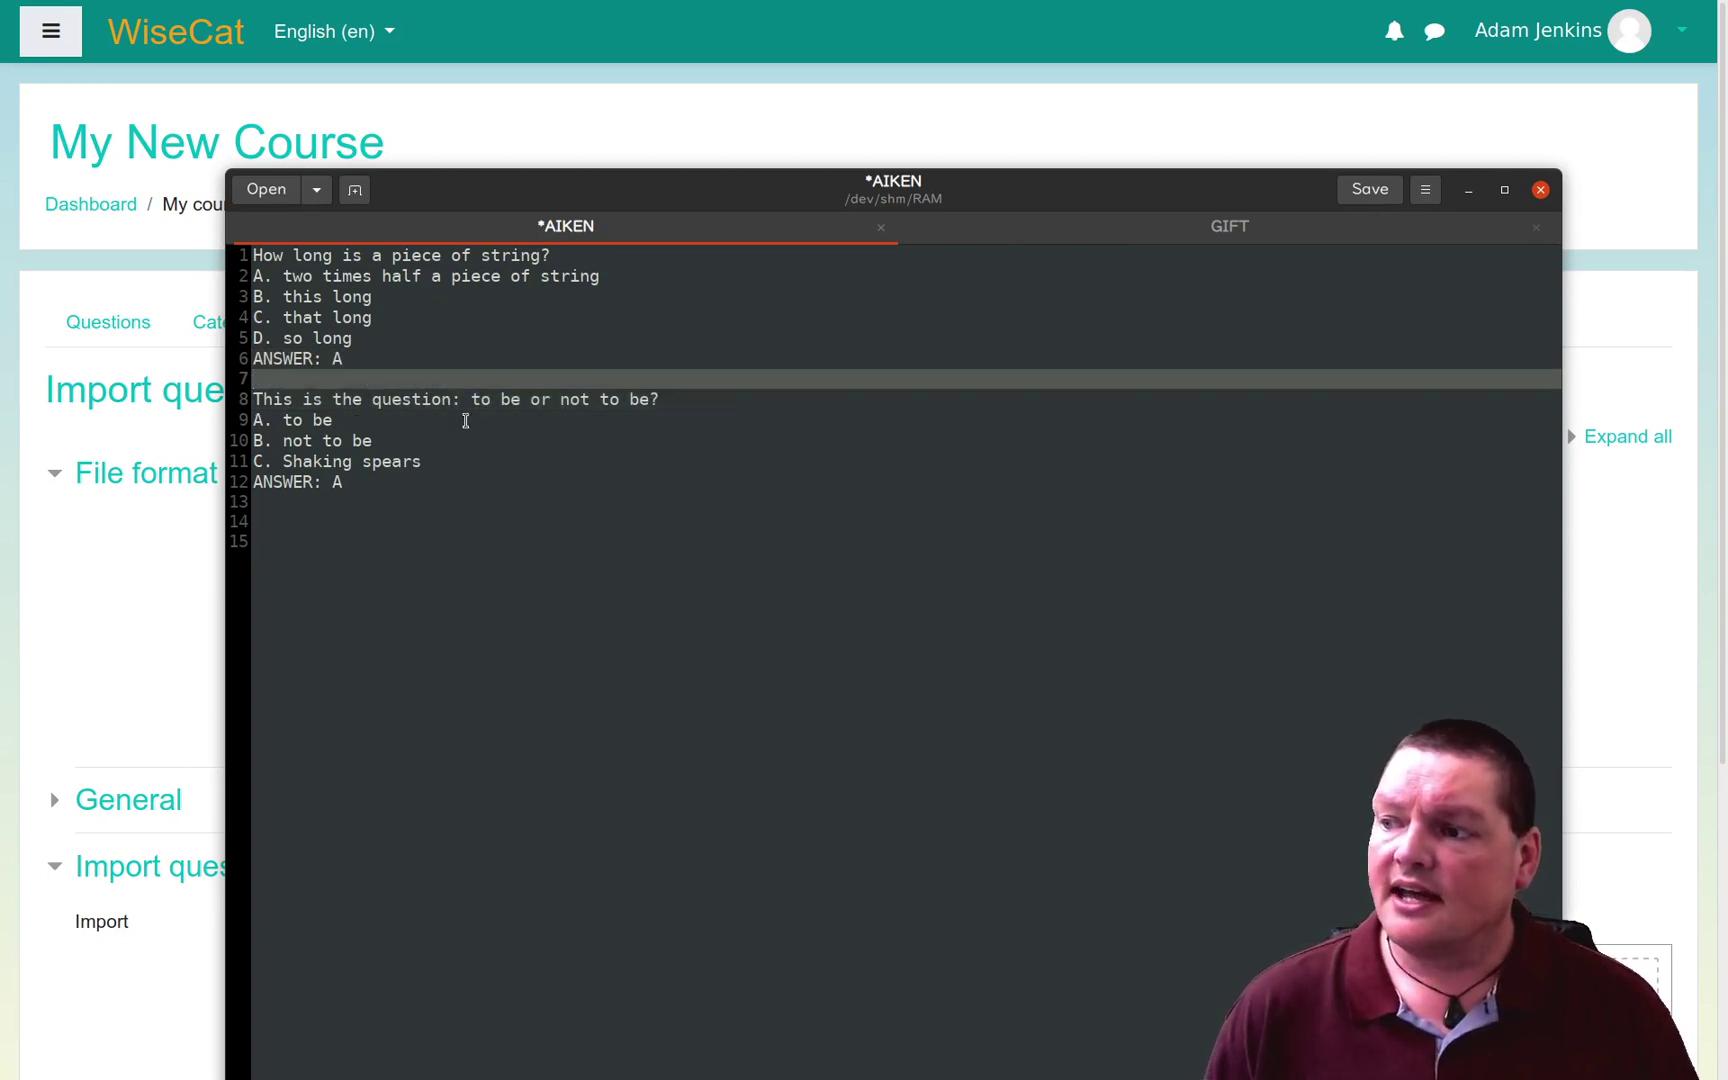
click(307, 378)
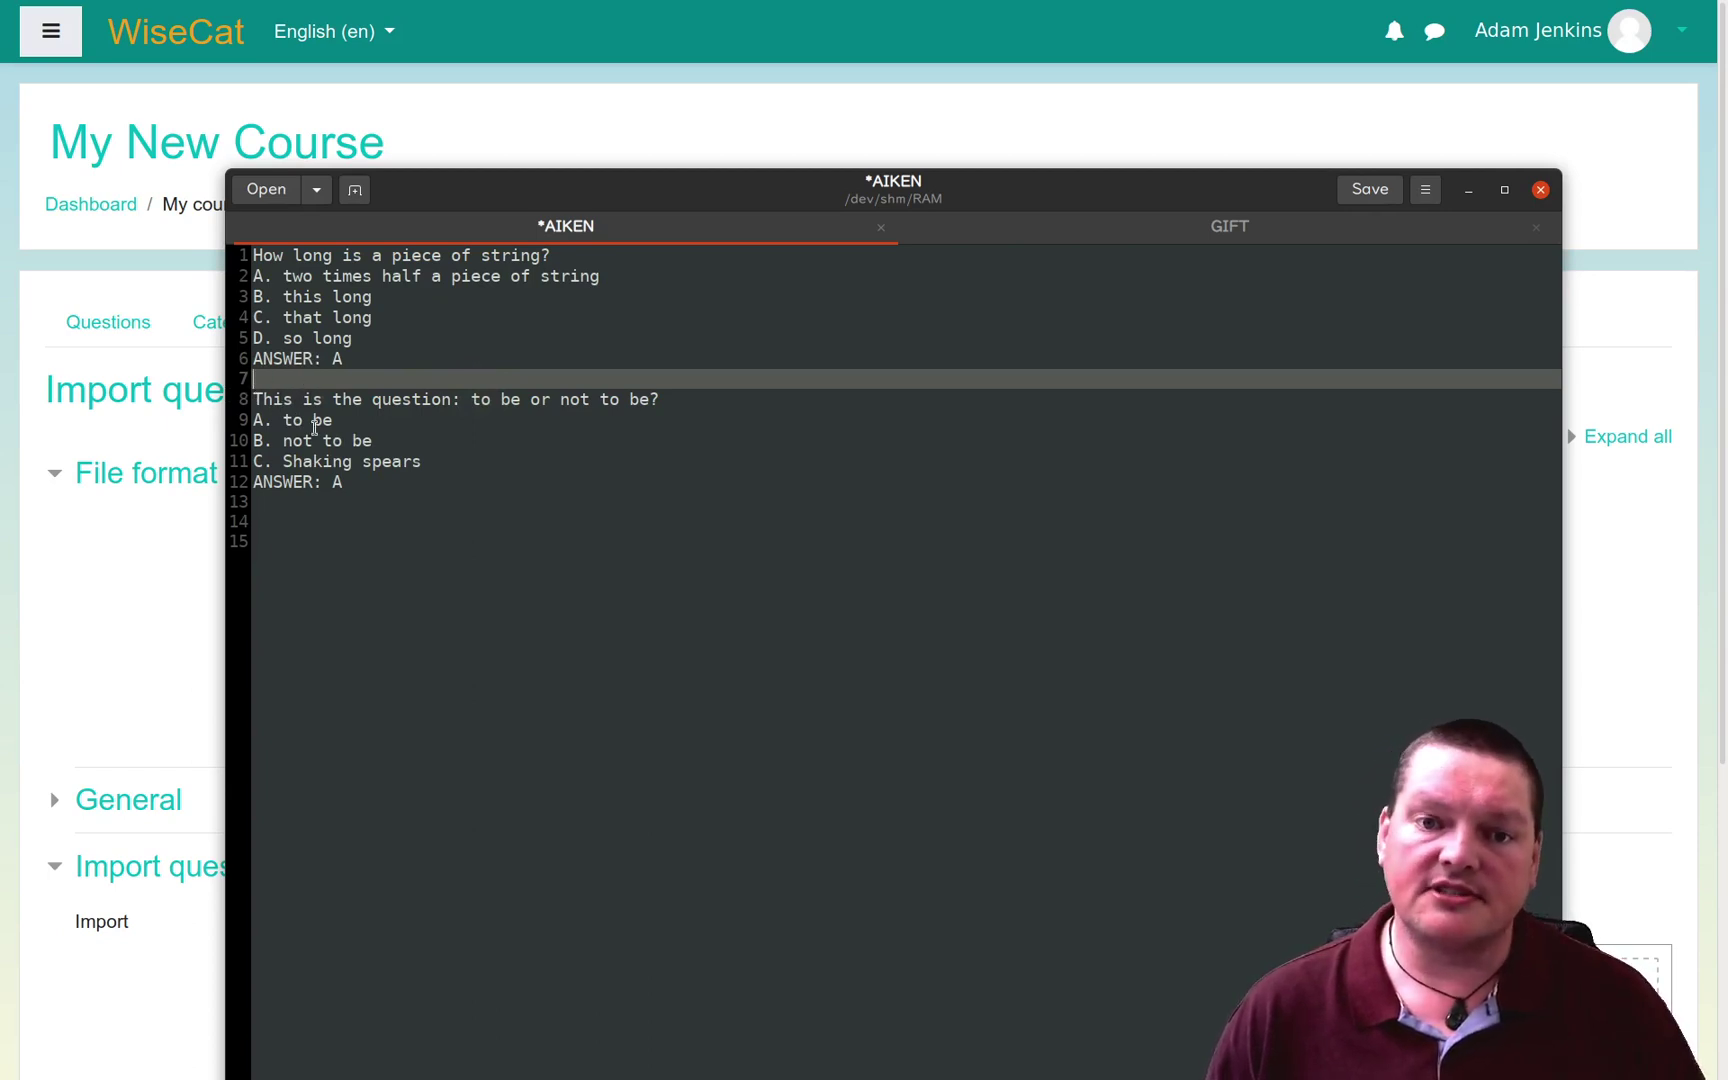
Step: Delete the trailing empty lines after the final ANSWER: A line
click(346, 297)
click(360, 356)
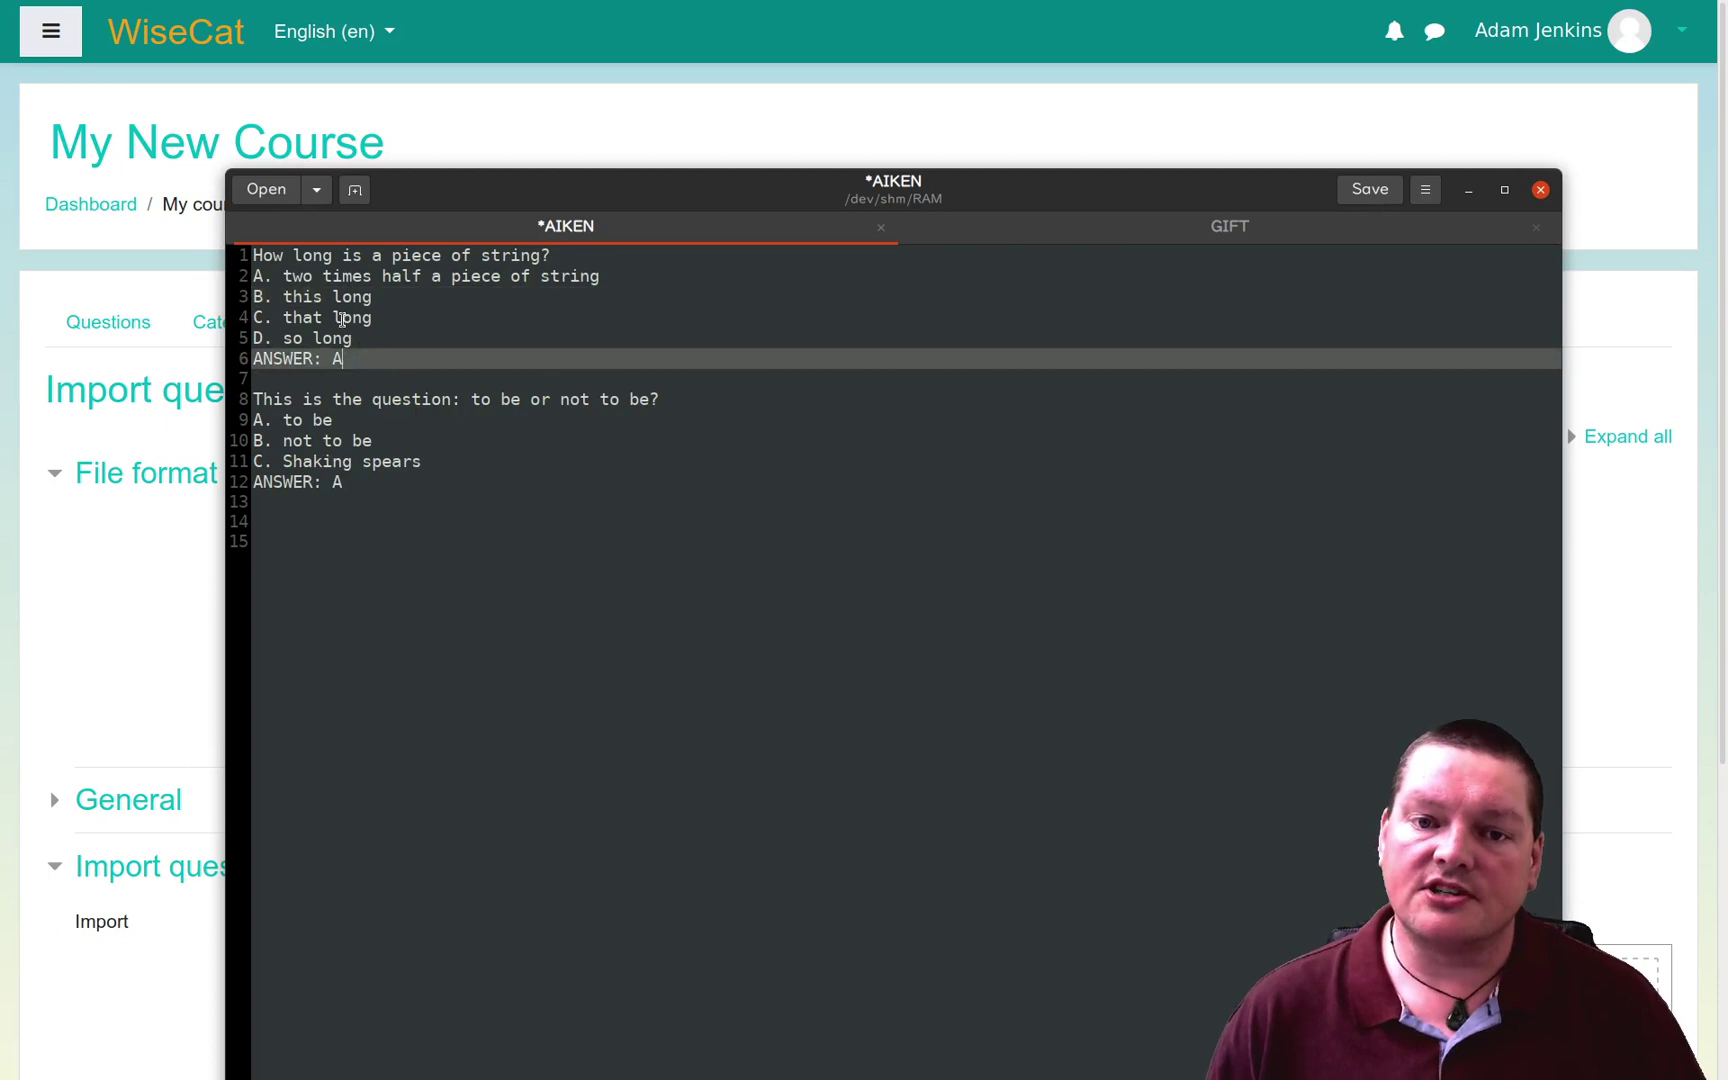
shift+click(276, 254)
drag(295, 395, 297, 488)
click(355, 497)
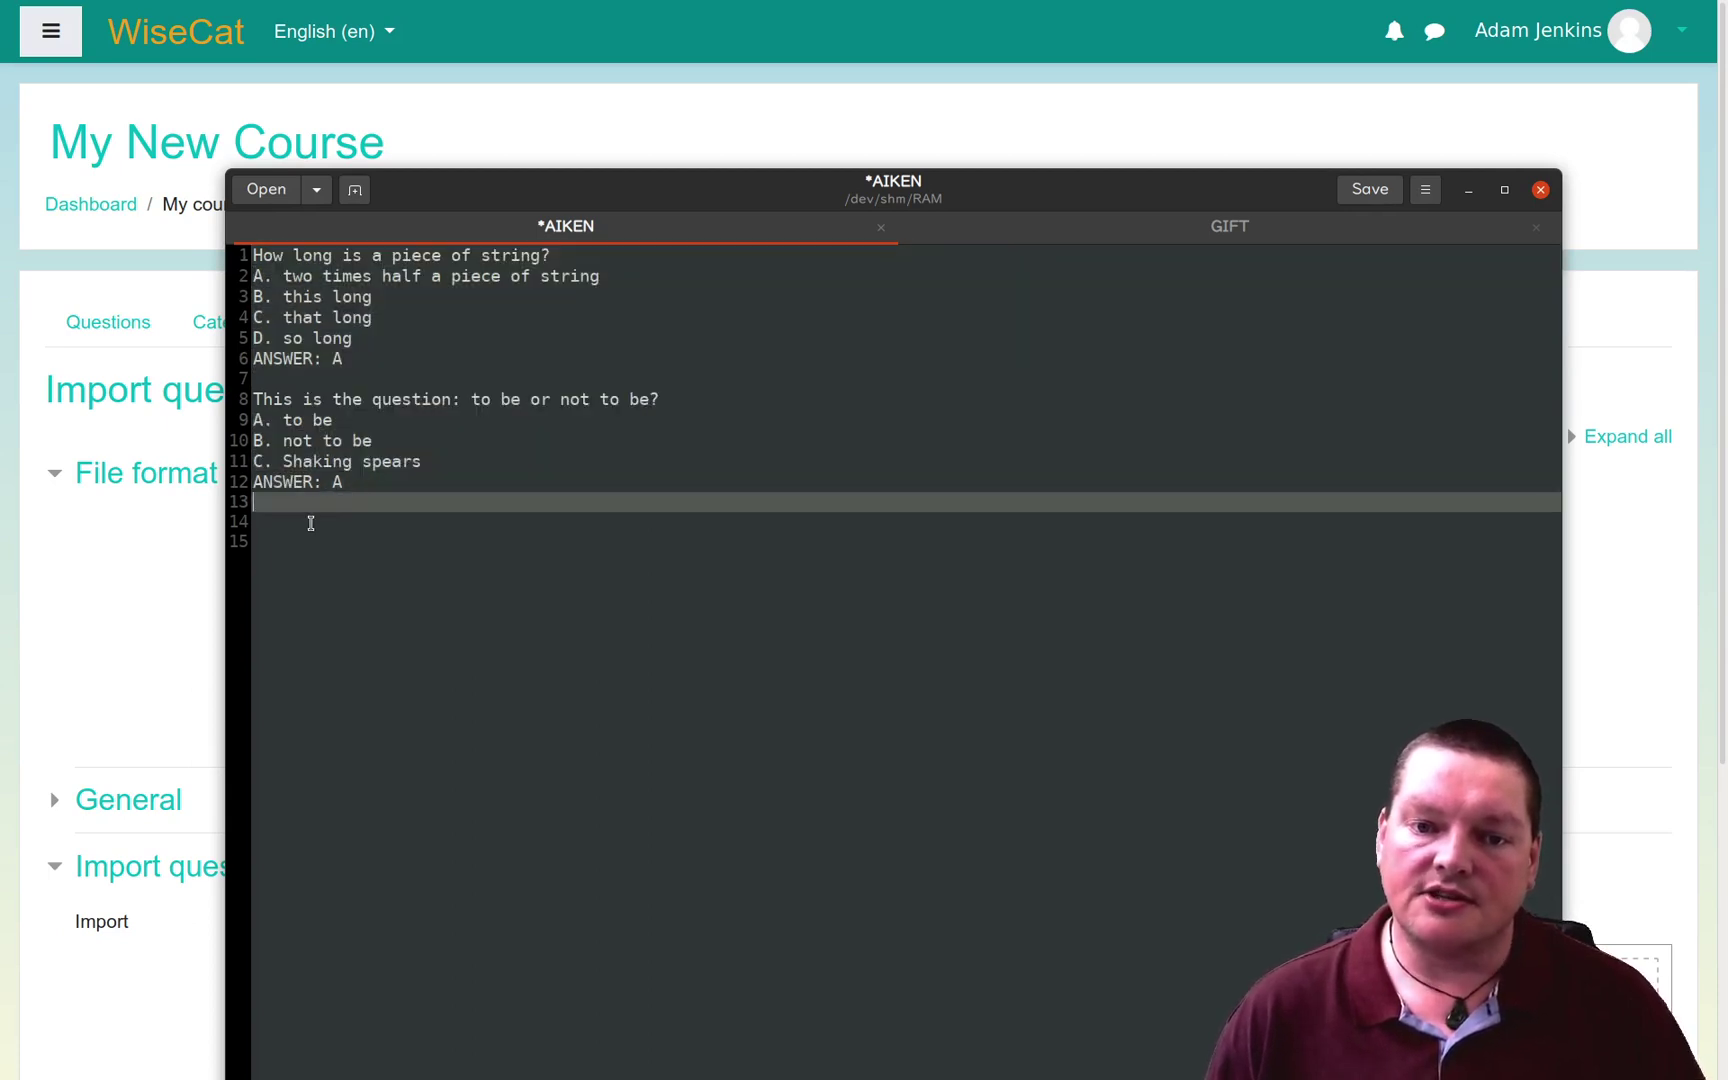
key(Down)
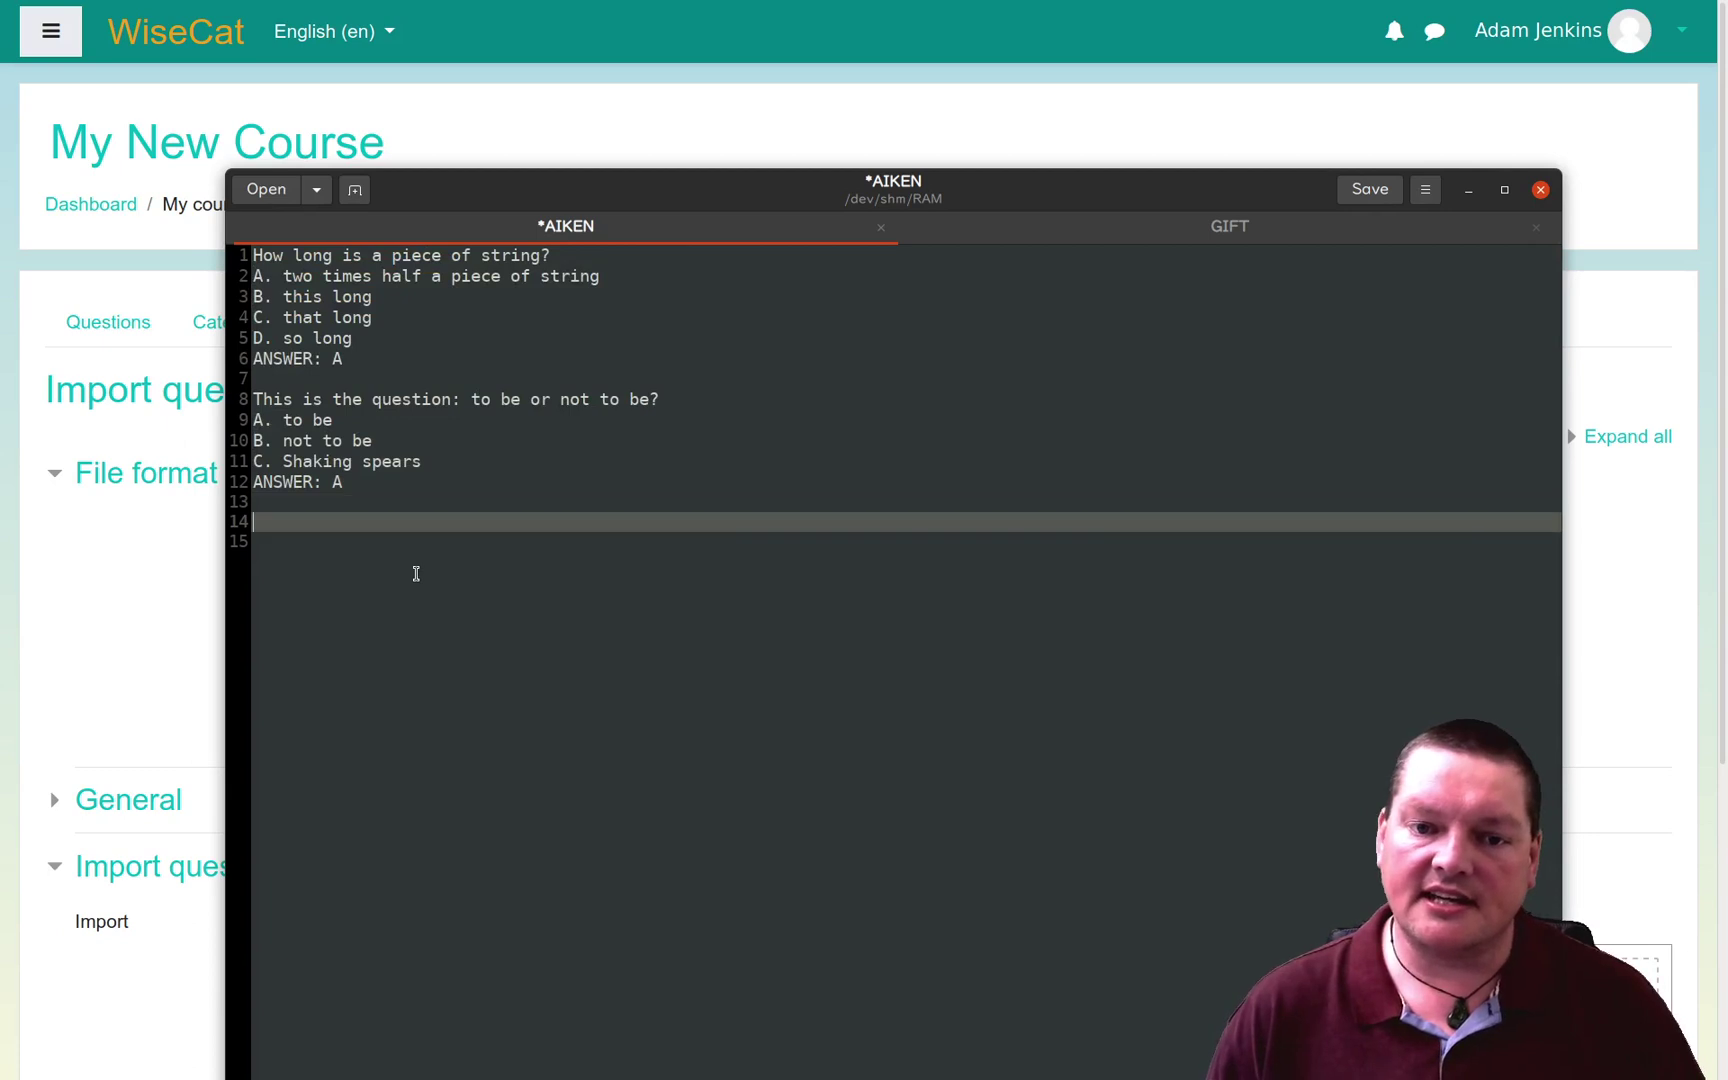
key(Delete)
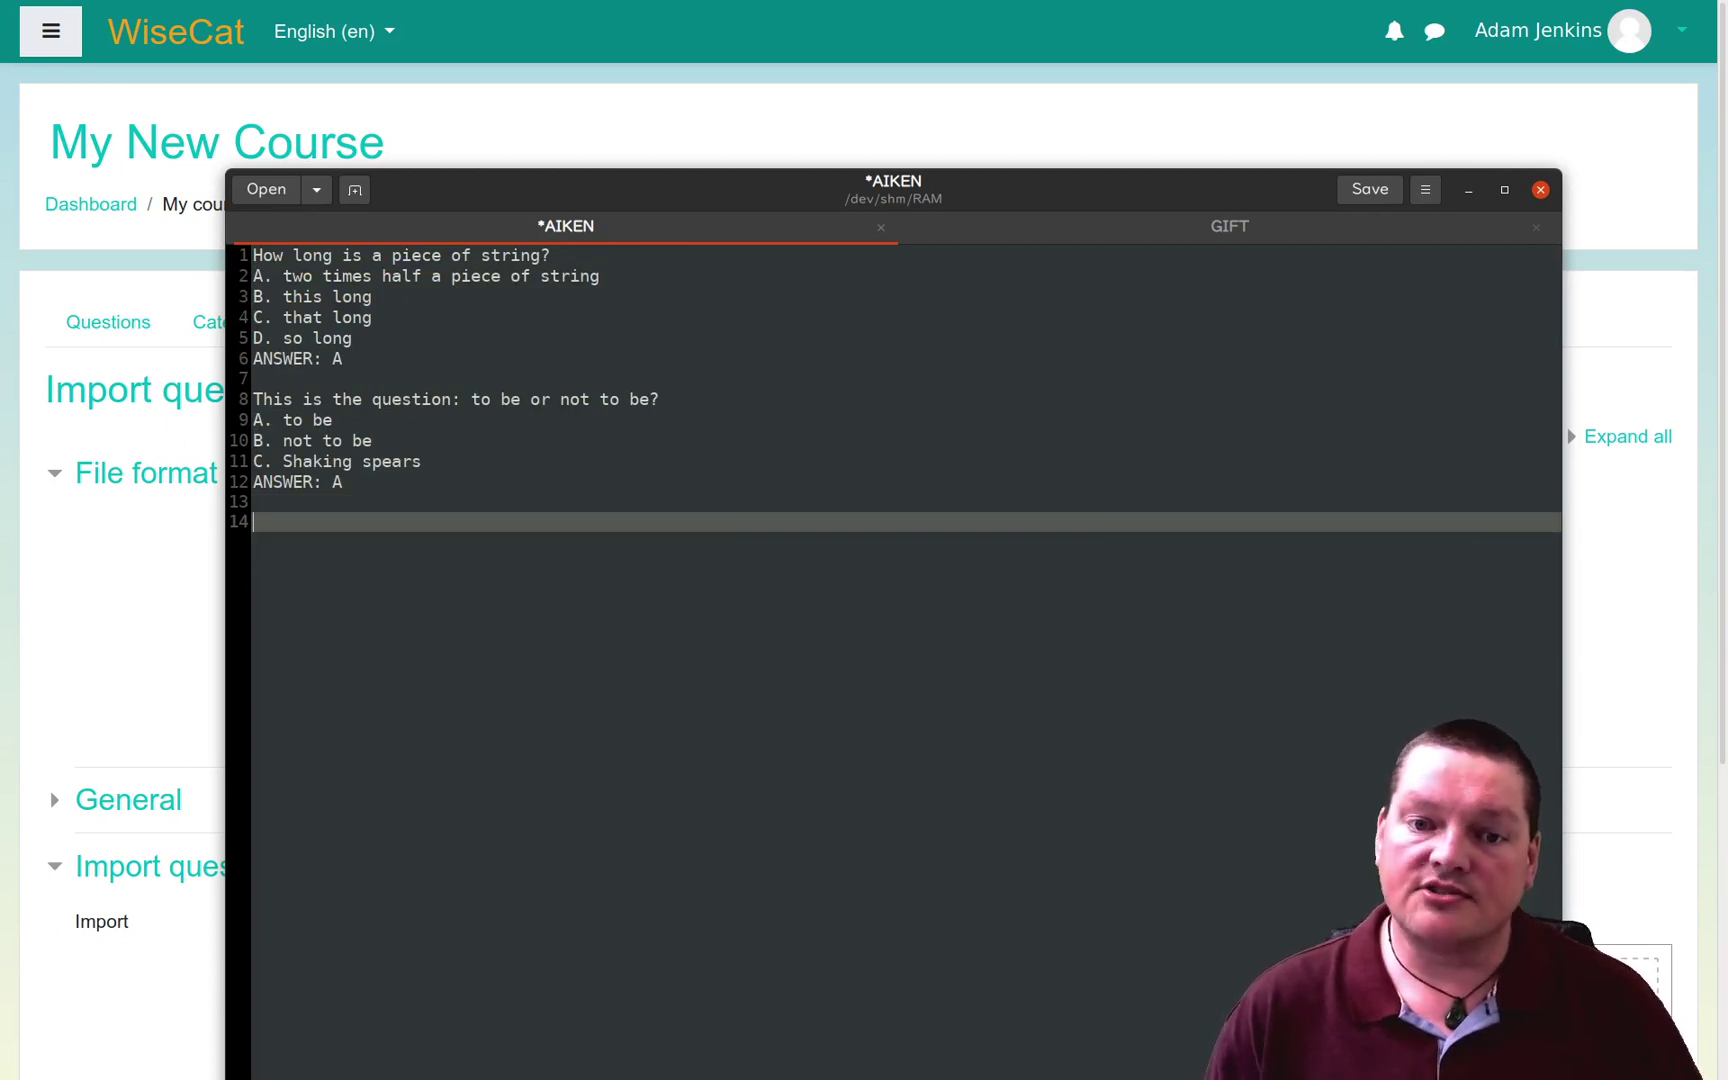
key(BackSpace)
key(BackSpace)
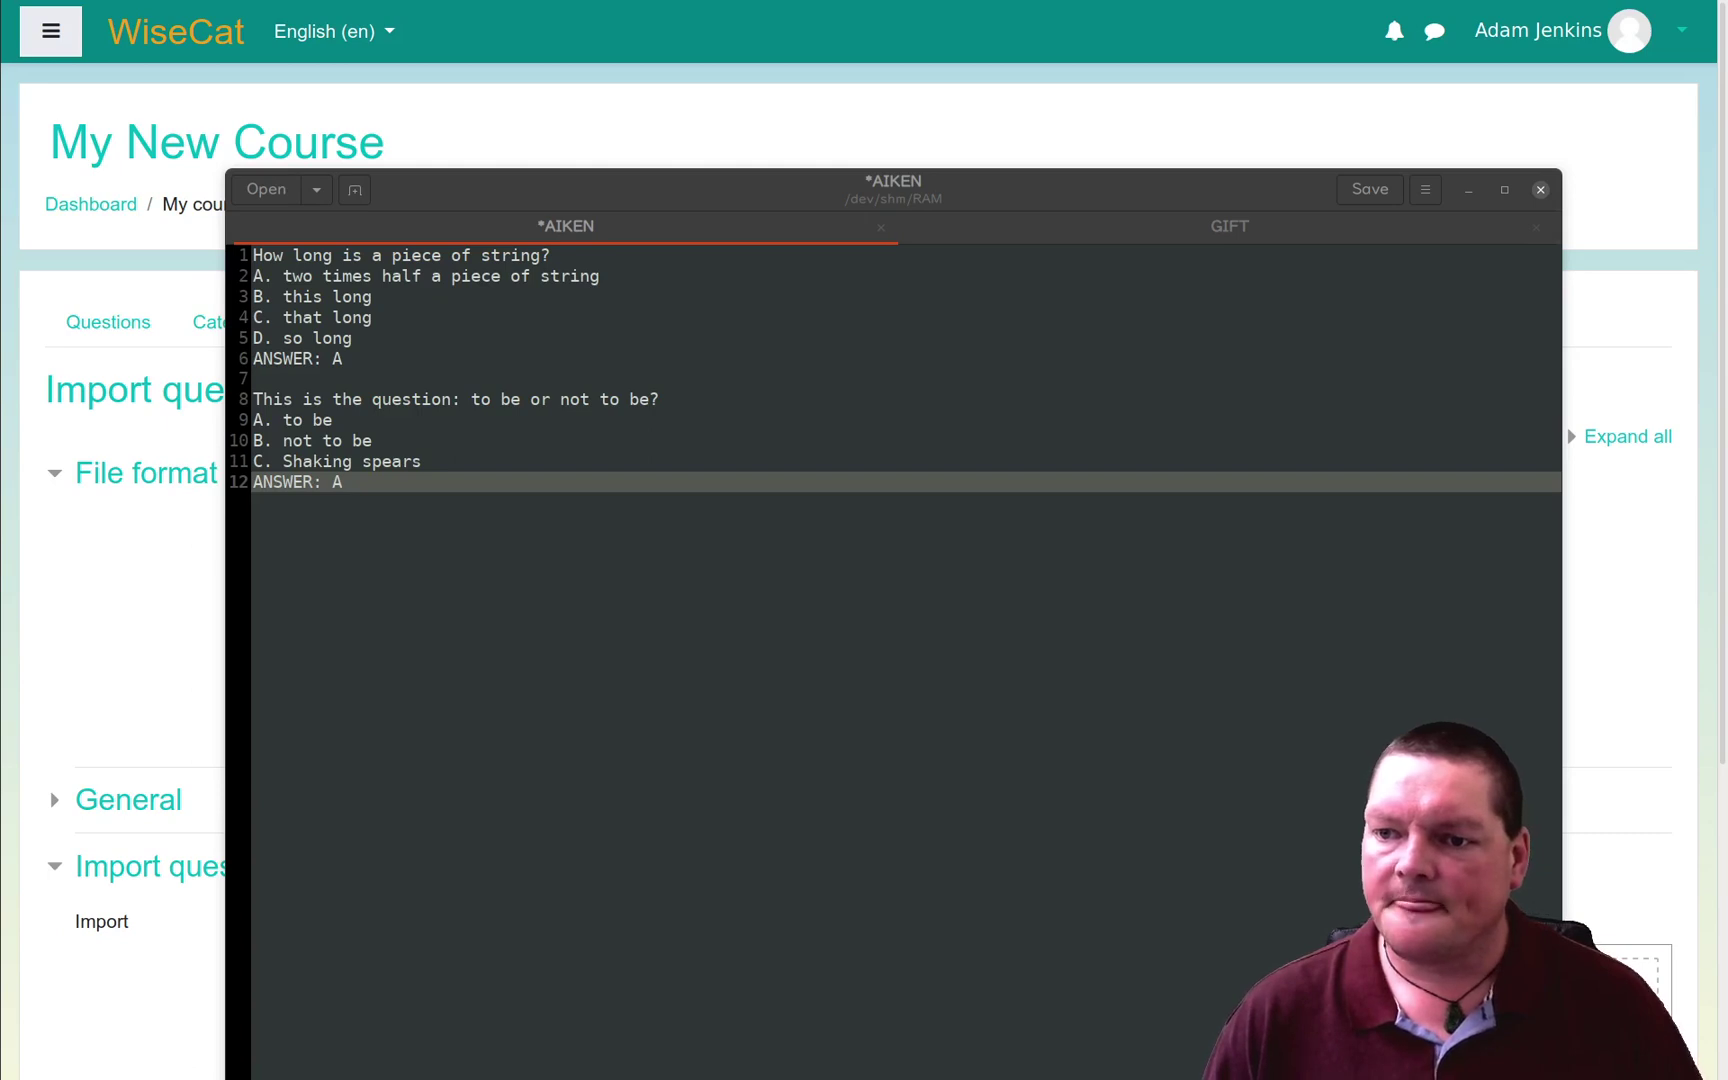
Step: Minimize gedit and drop the AIKEN file into the Import page's file upload area
click(1468, 189)
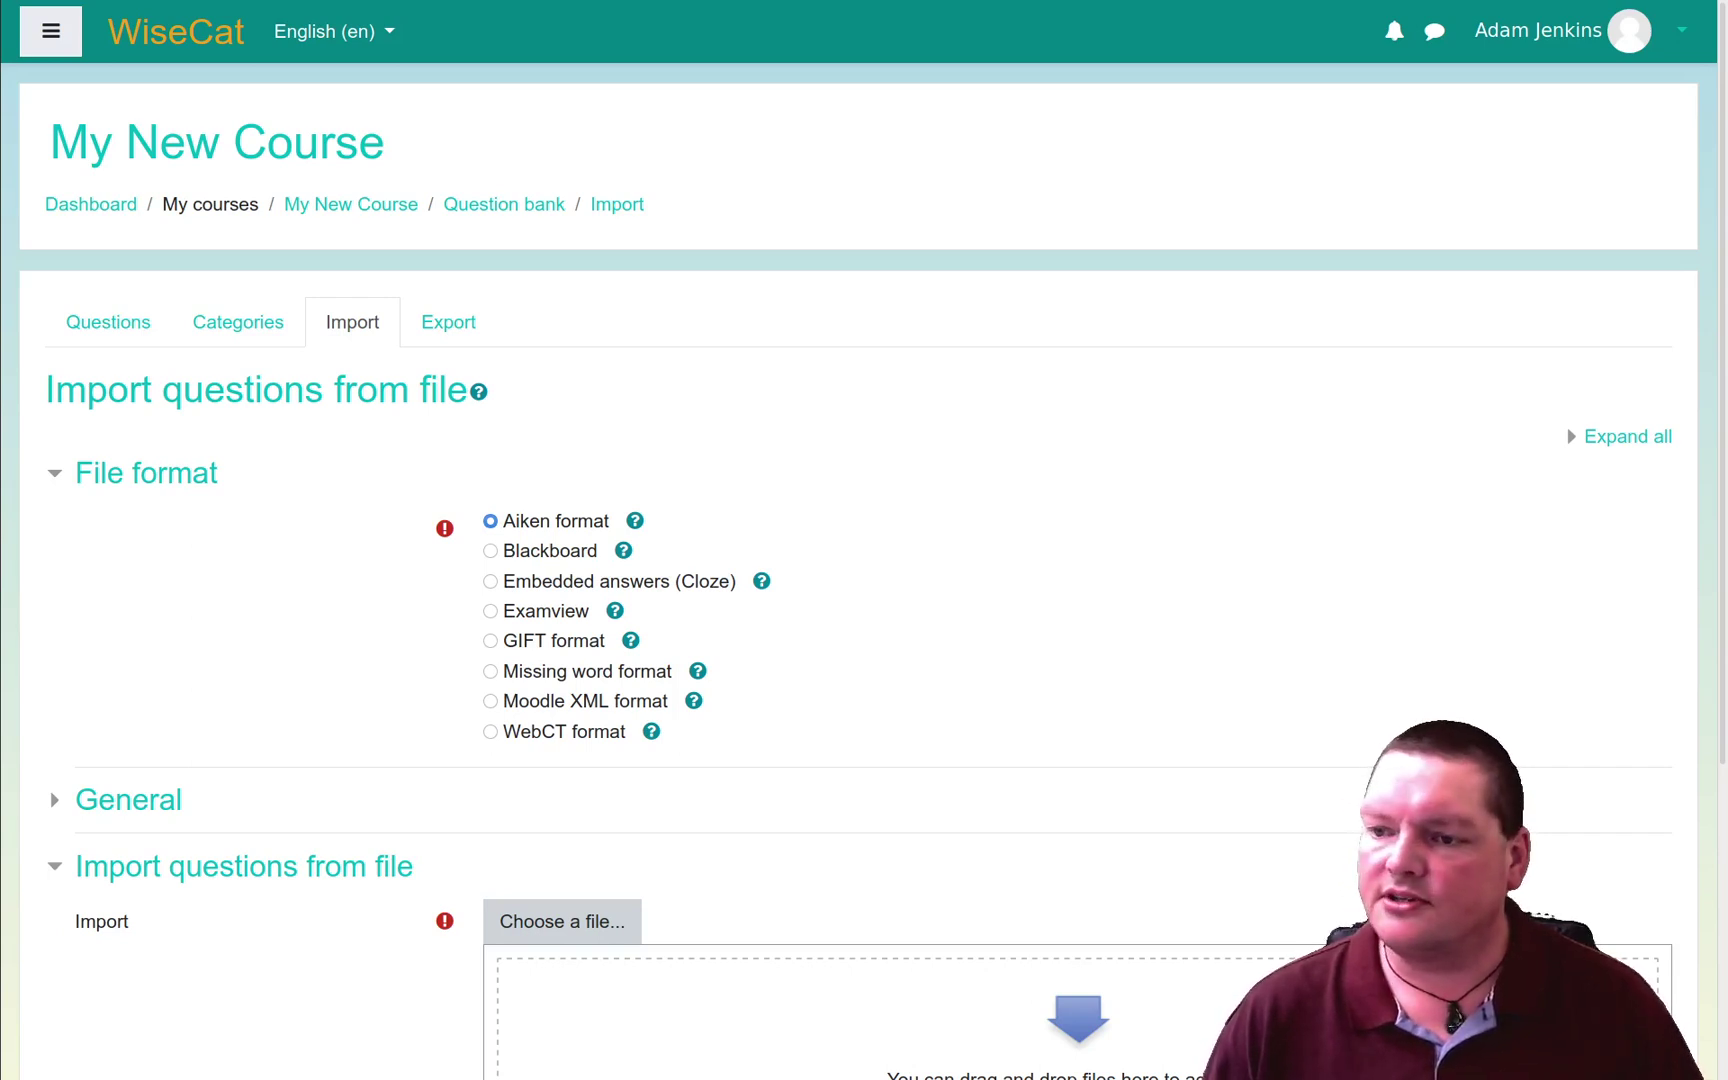
scroll(709, 752, down, 4)
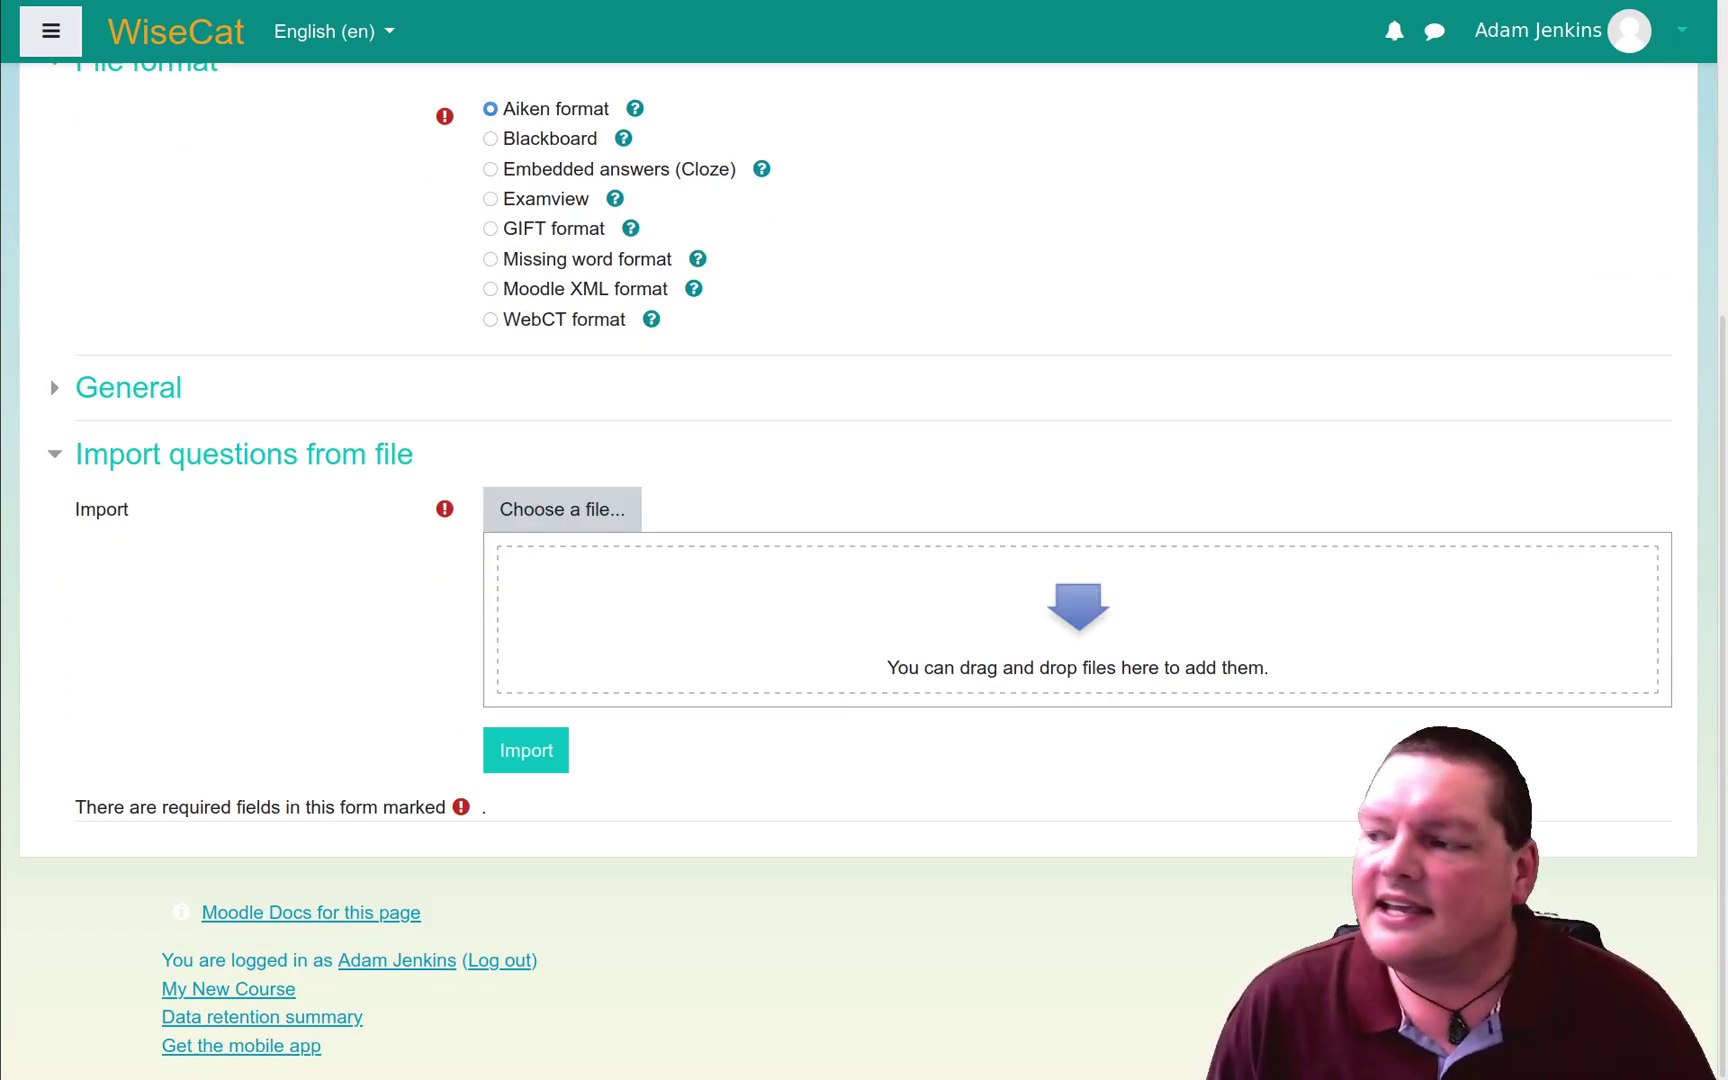
drag(819, 688, 843, 617)
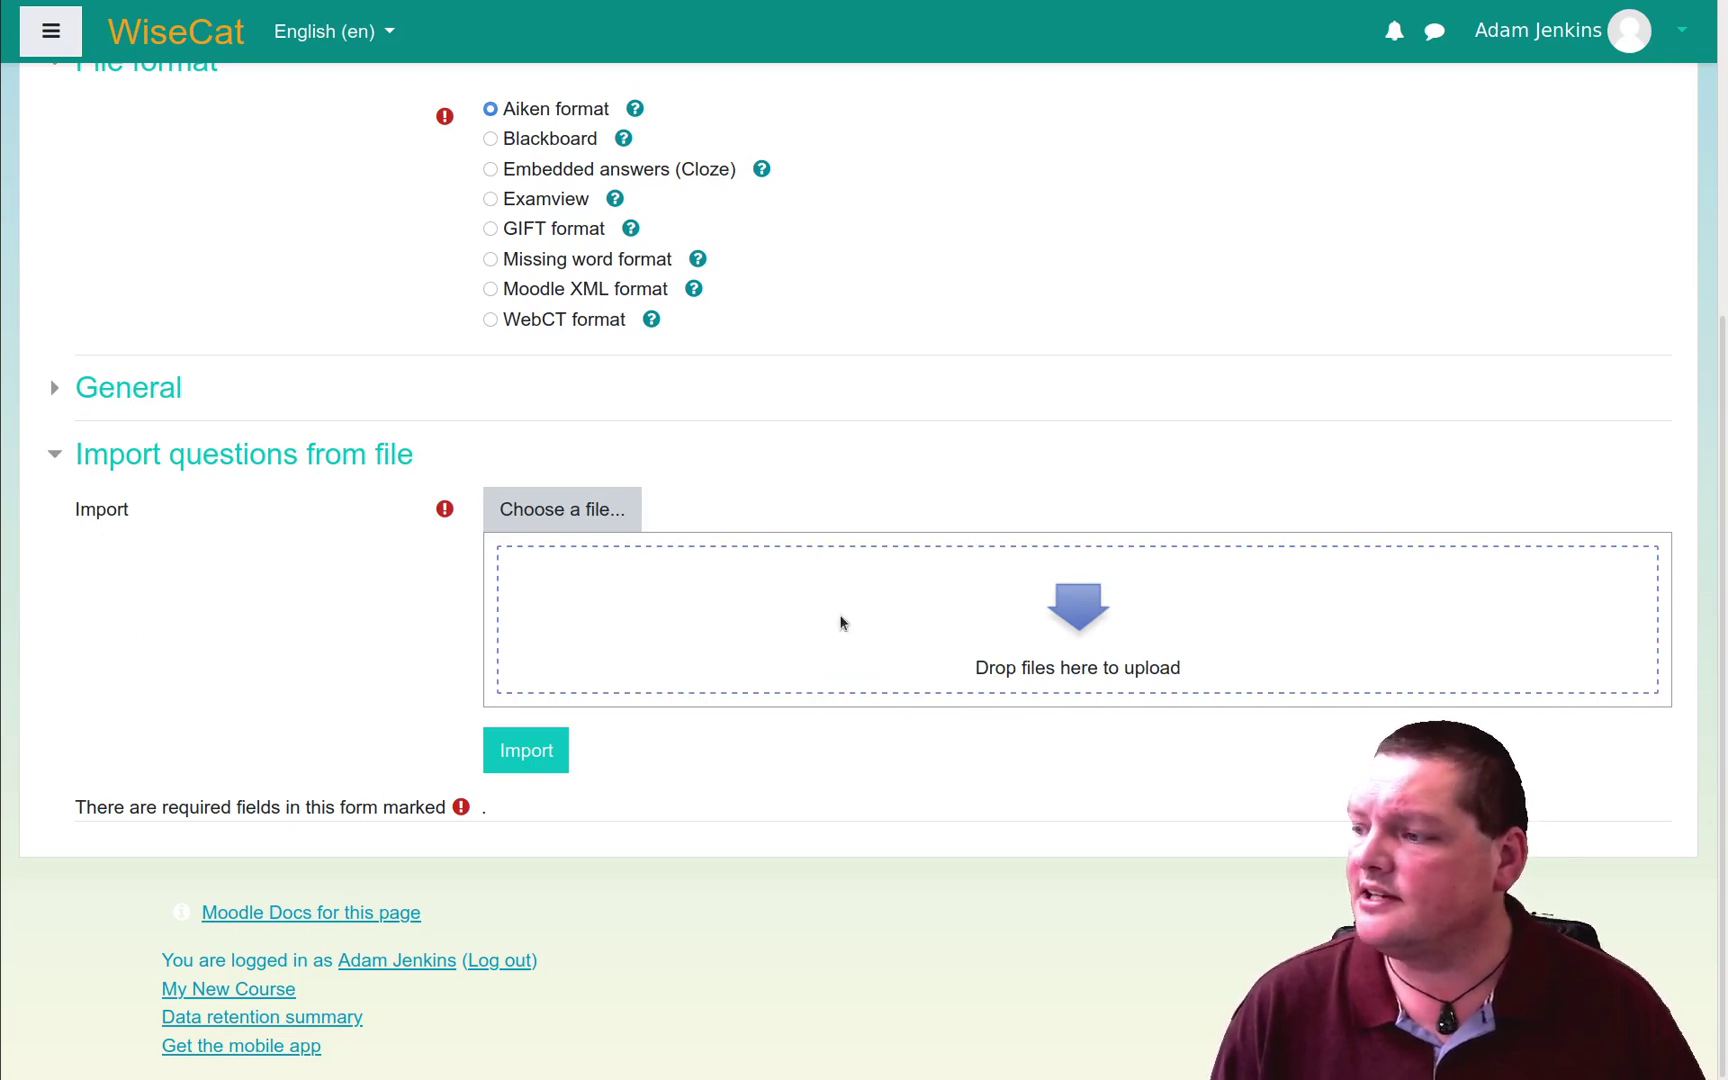
drag(840, 622, 840, 622)
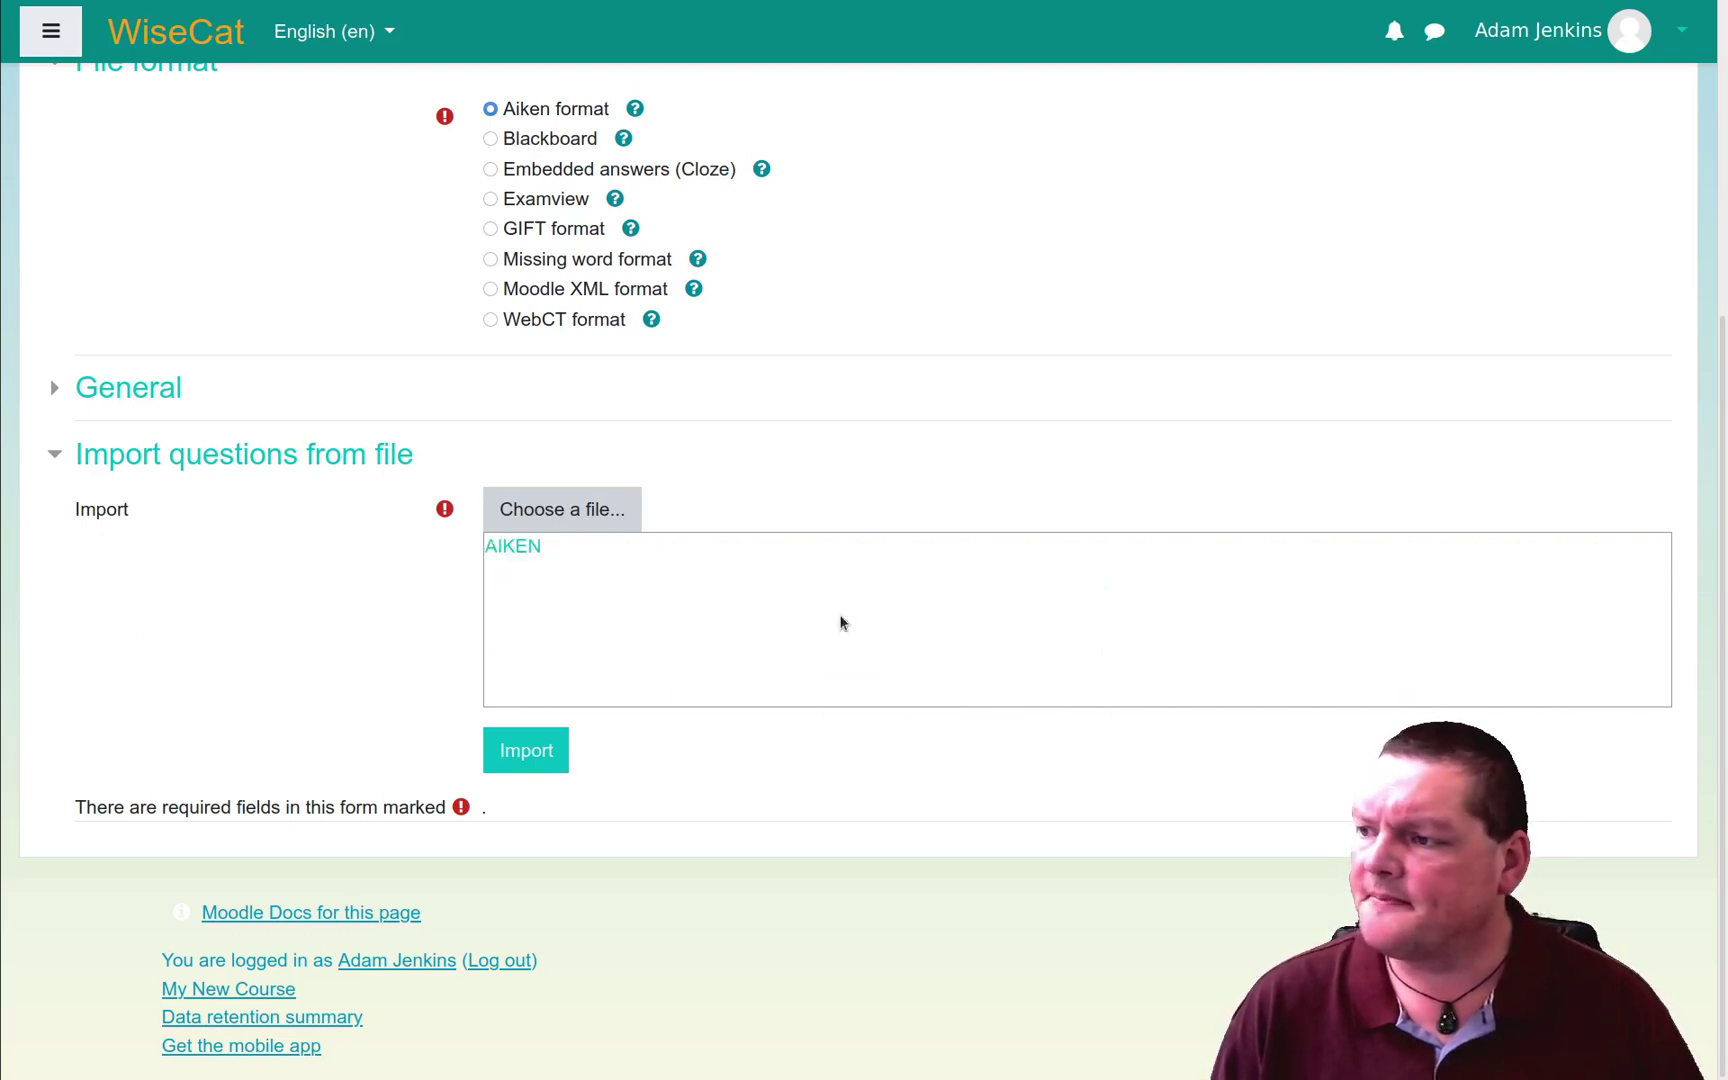
scroll(838, 620, up, 4)
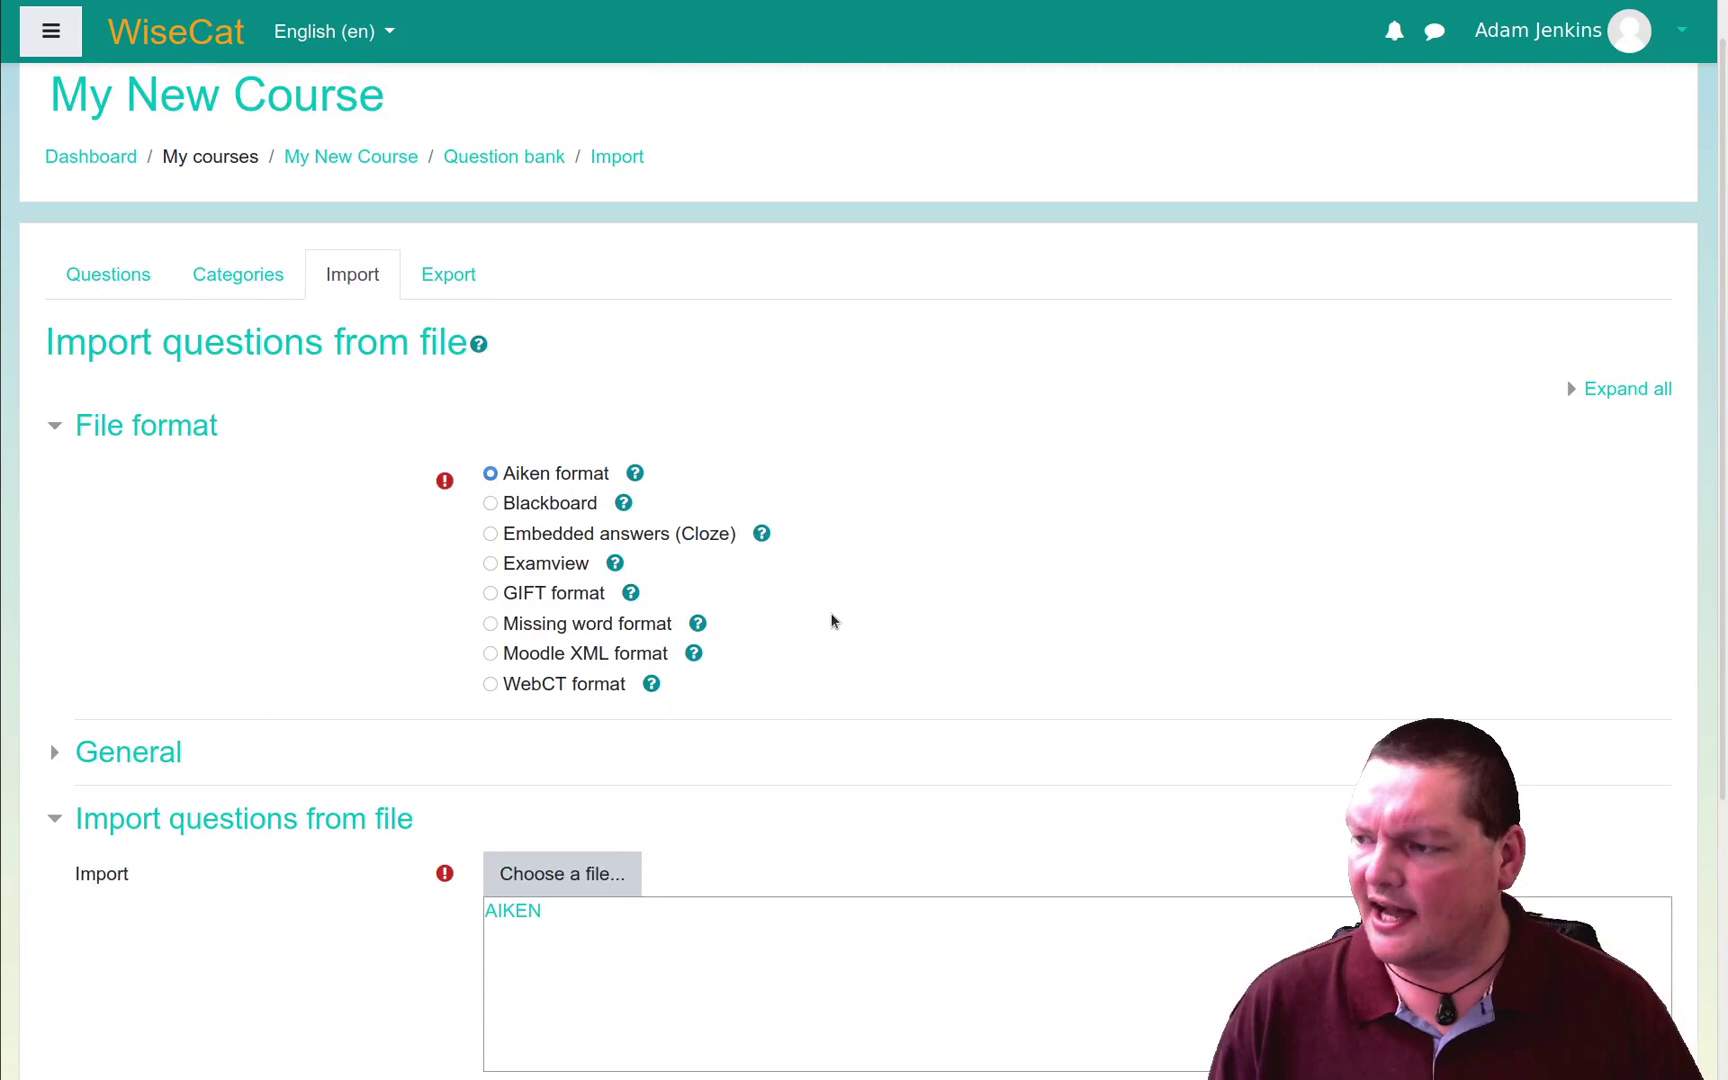
scroll(830, 620, down, 2)
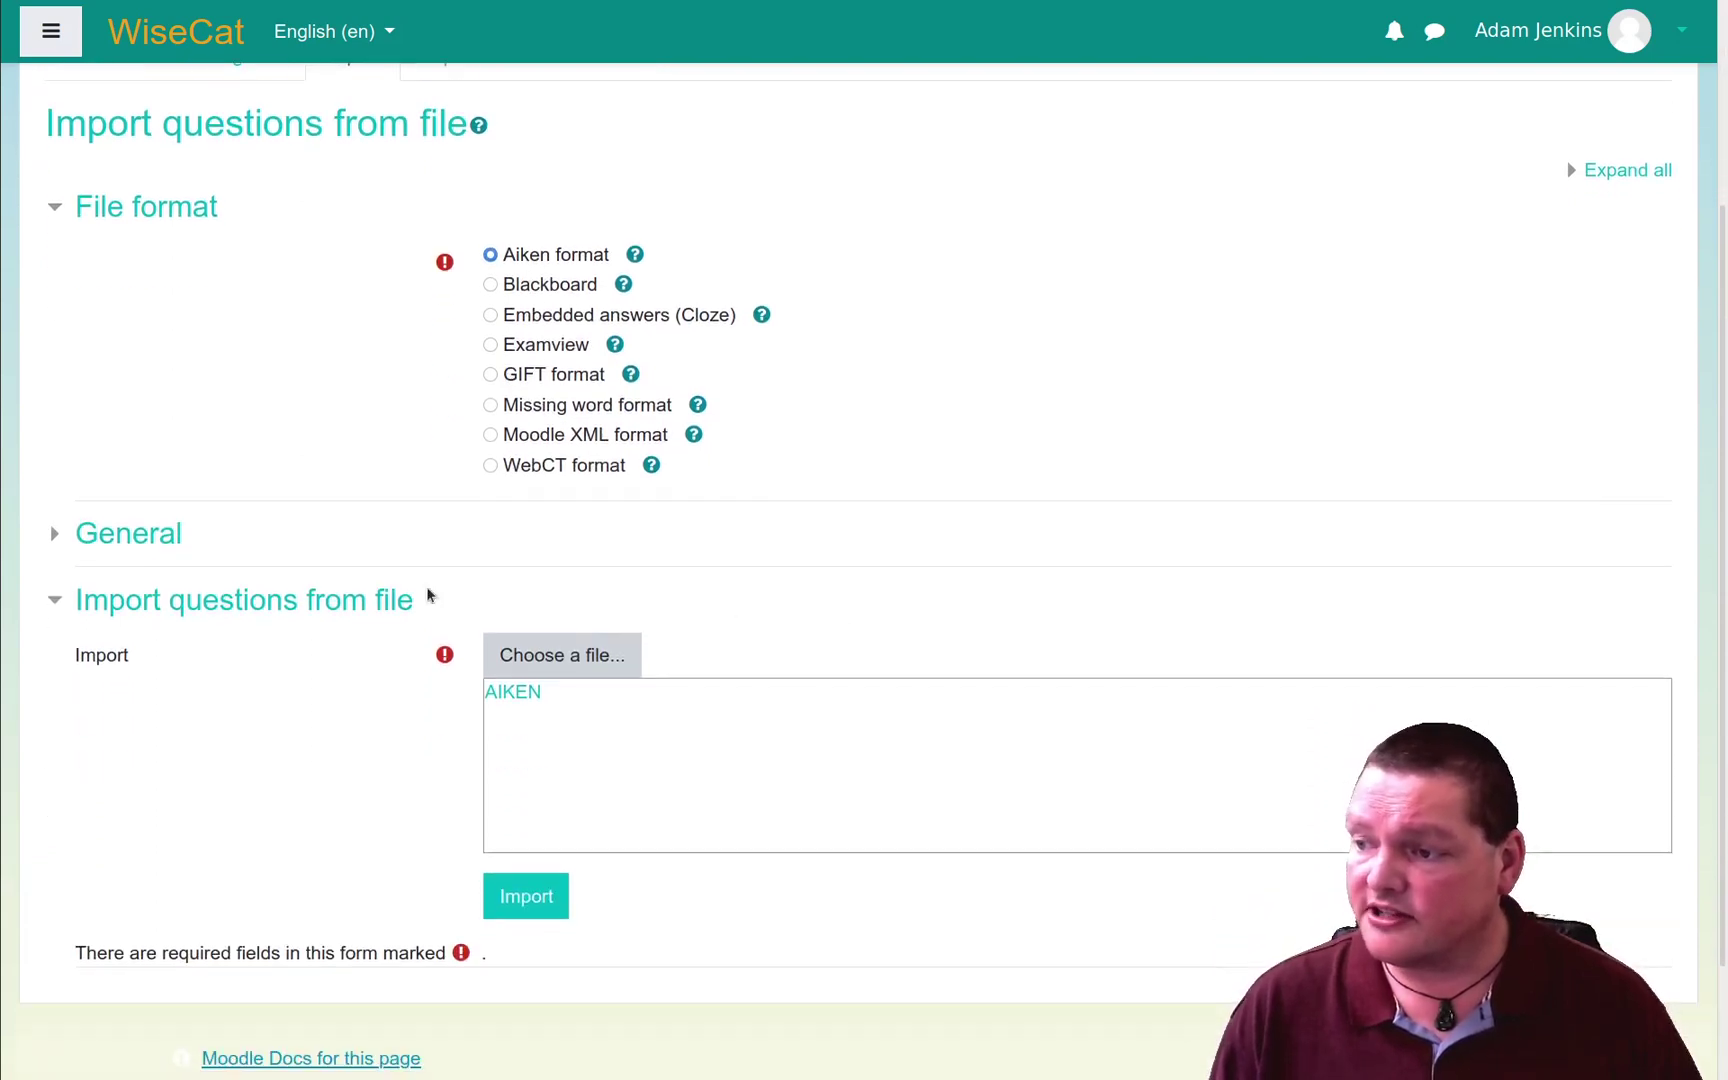
Step: Expand the General settings and set the import category to AIKEN Format
click(54, 537)
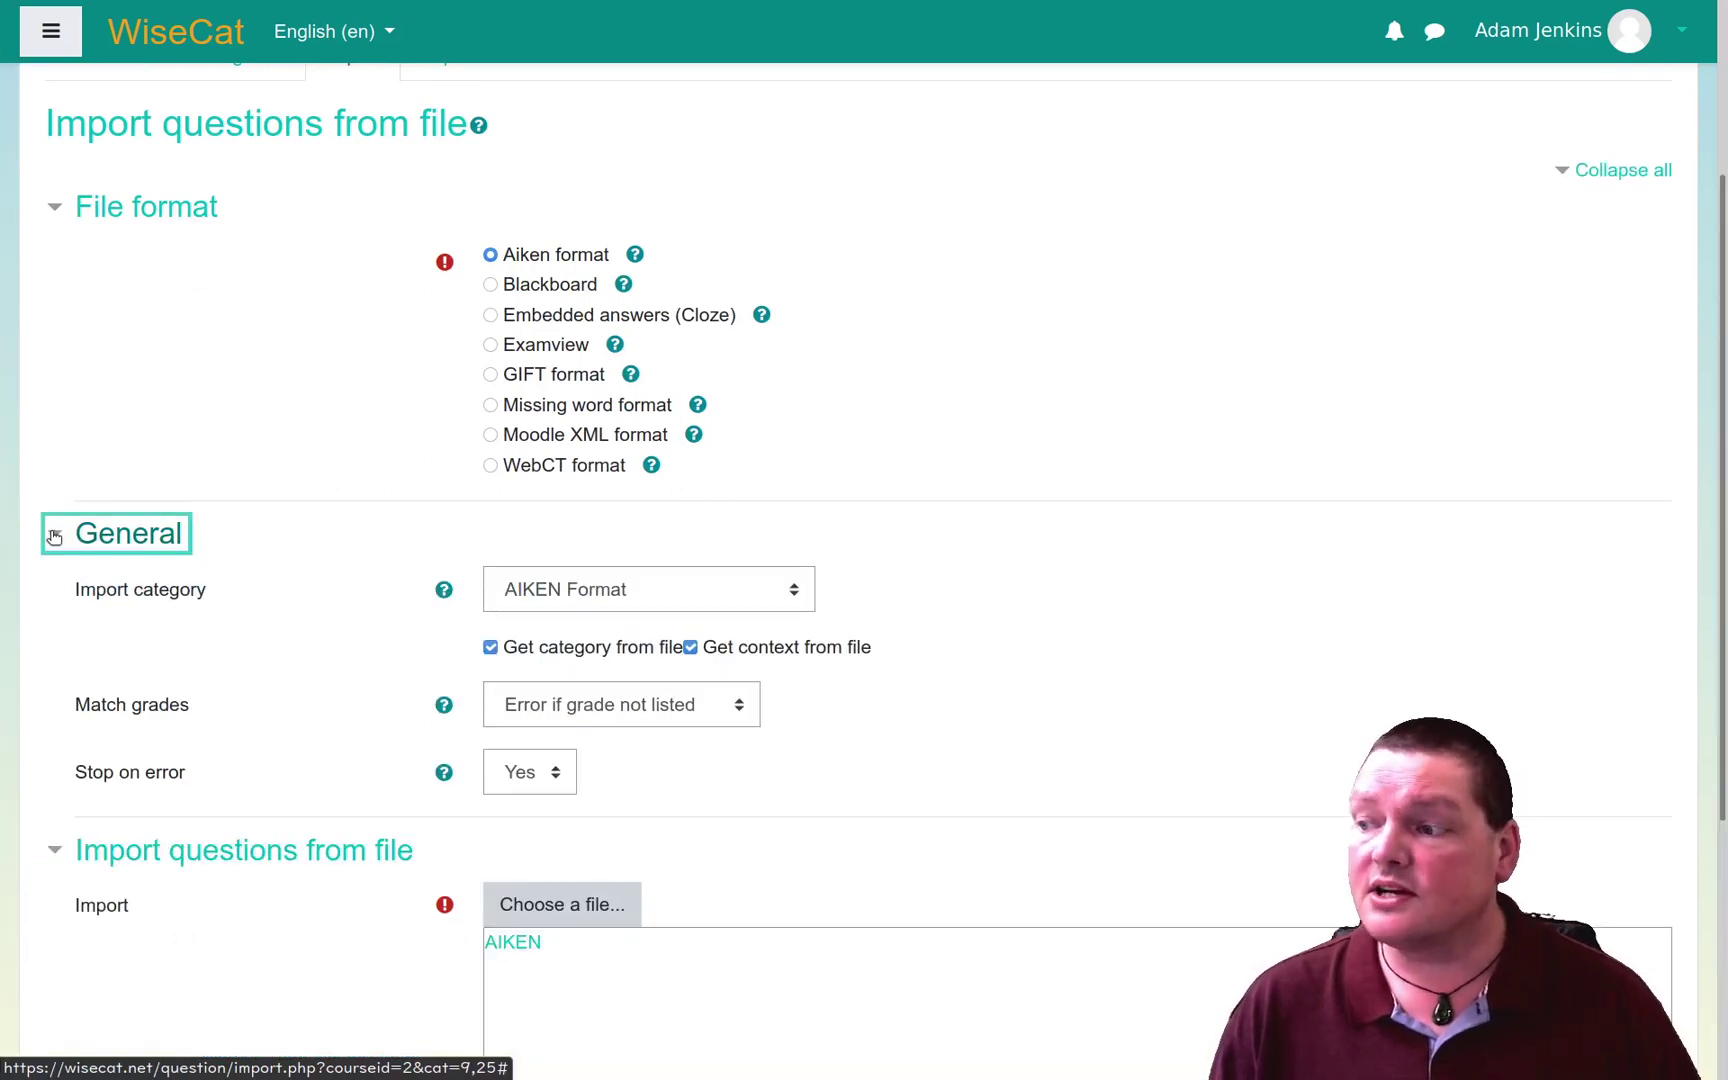
click(730, 589)
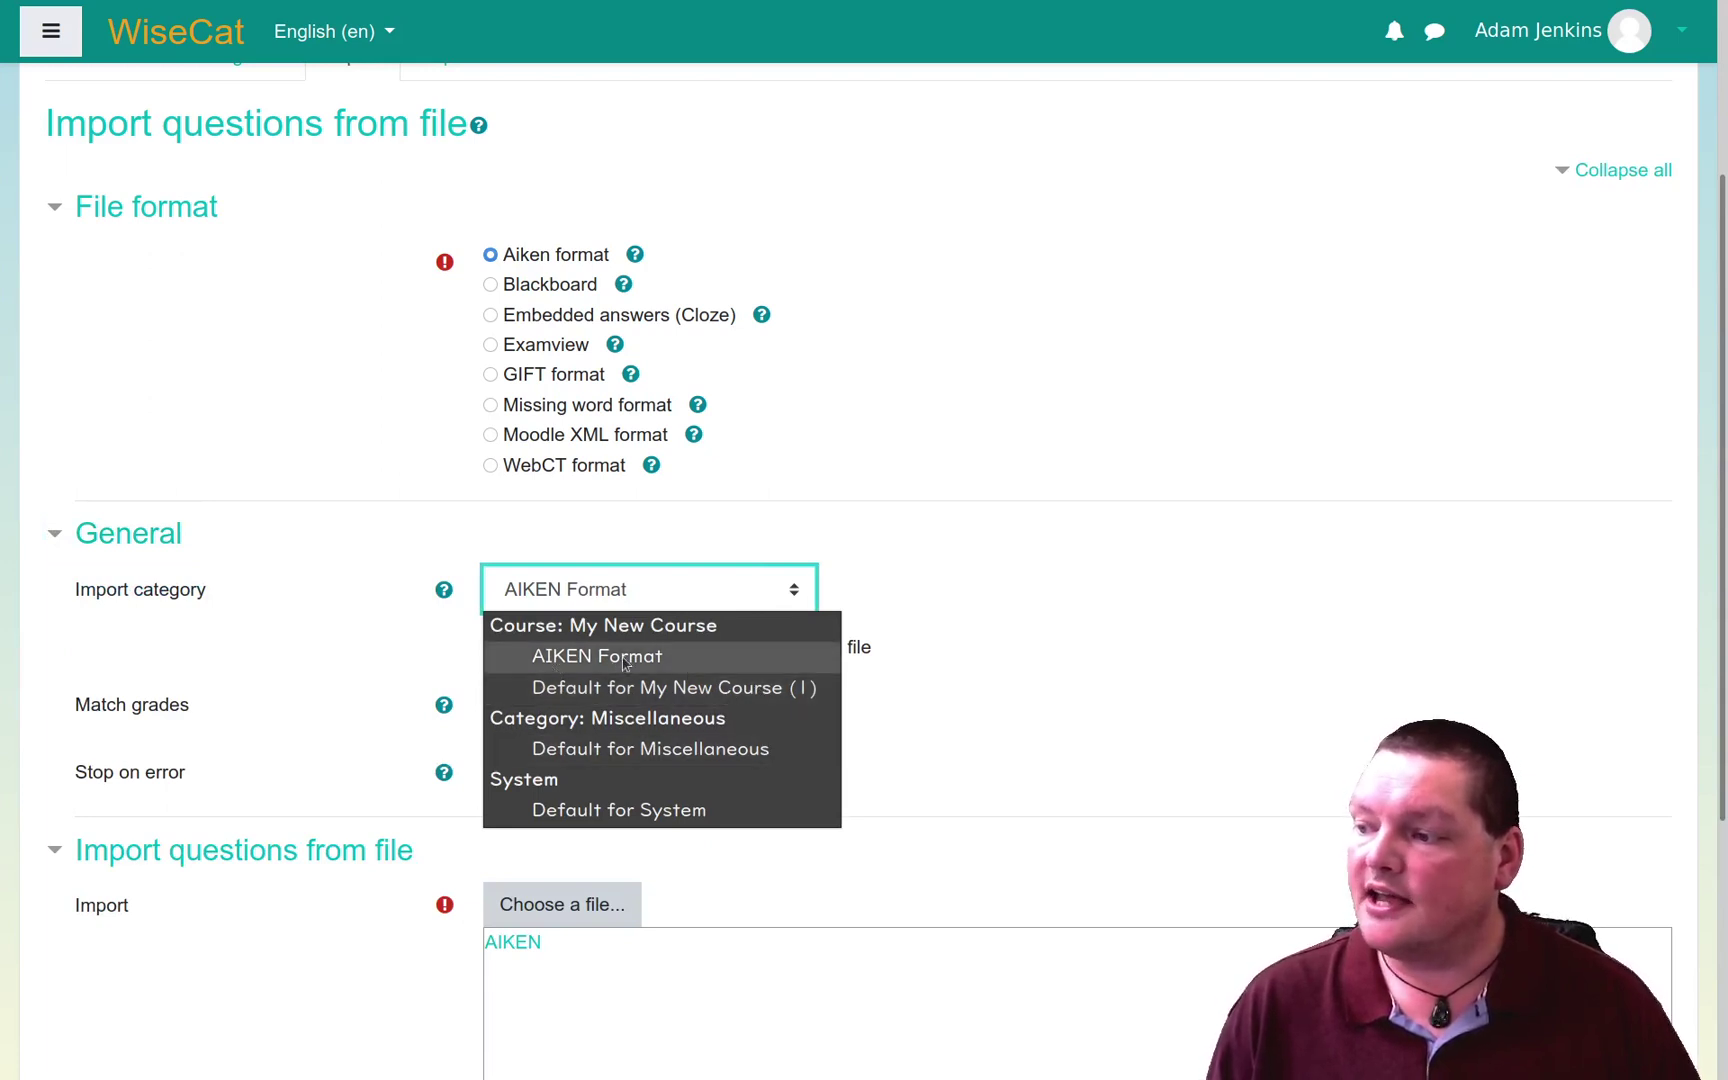
click(568, 659)
click(571, 604)
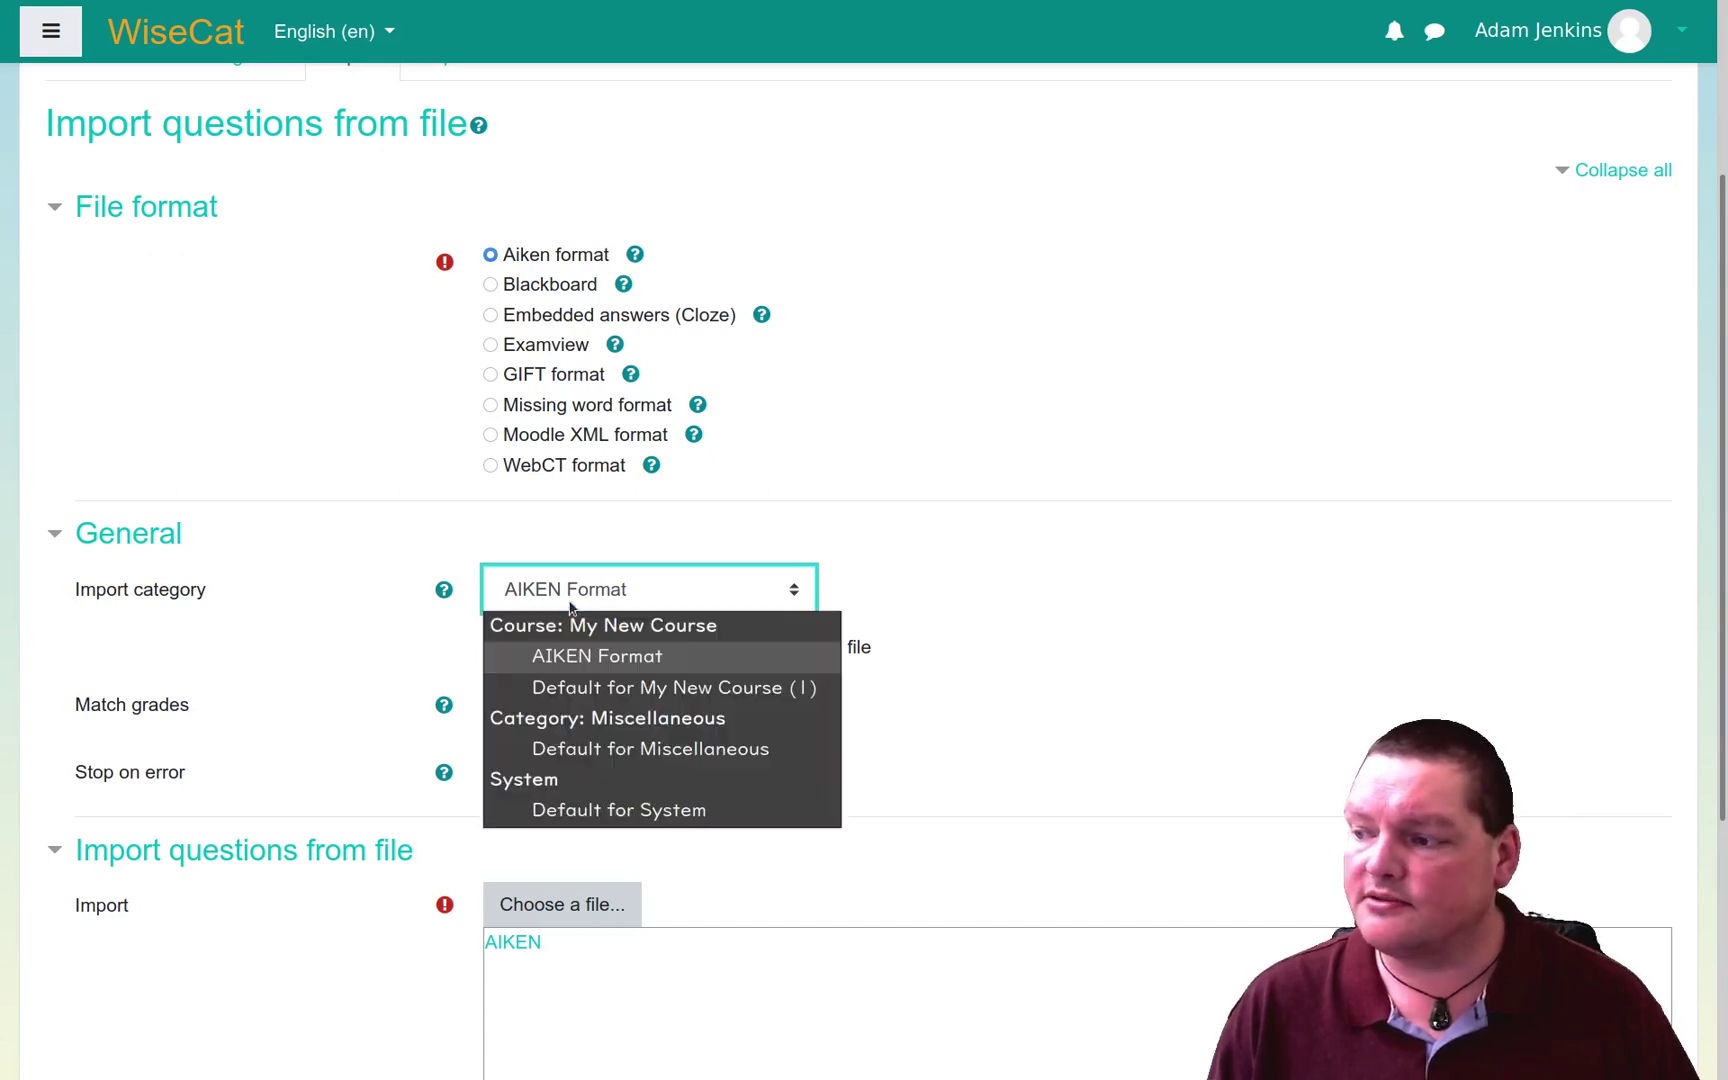
click(606, 689)
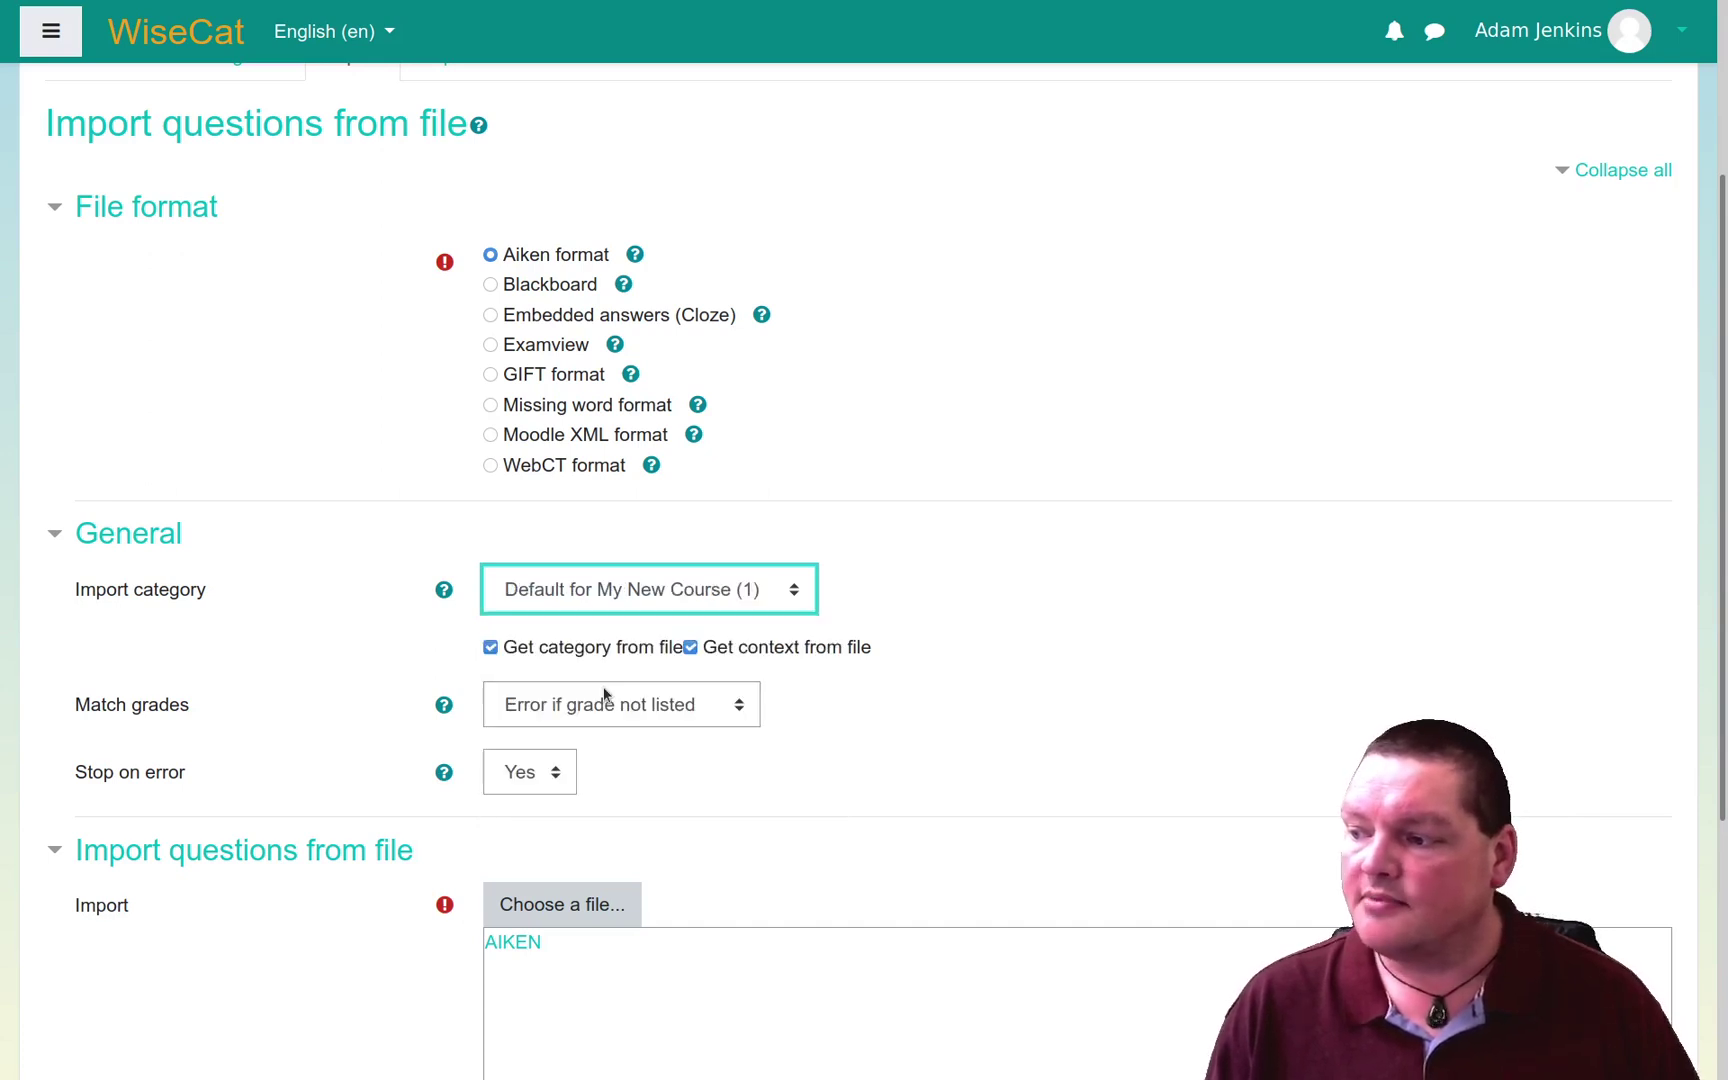
click(579, 594)
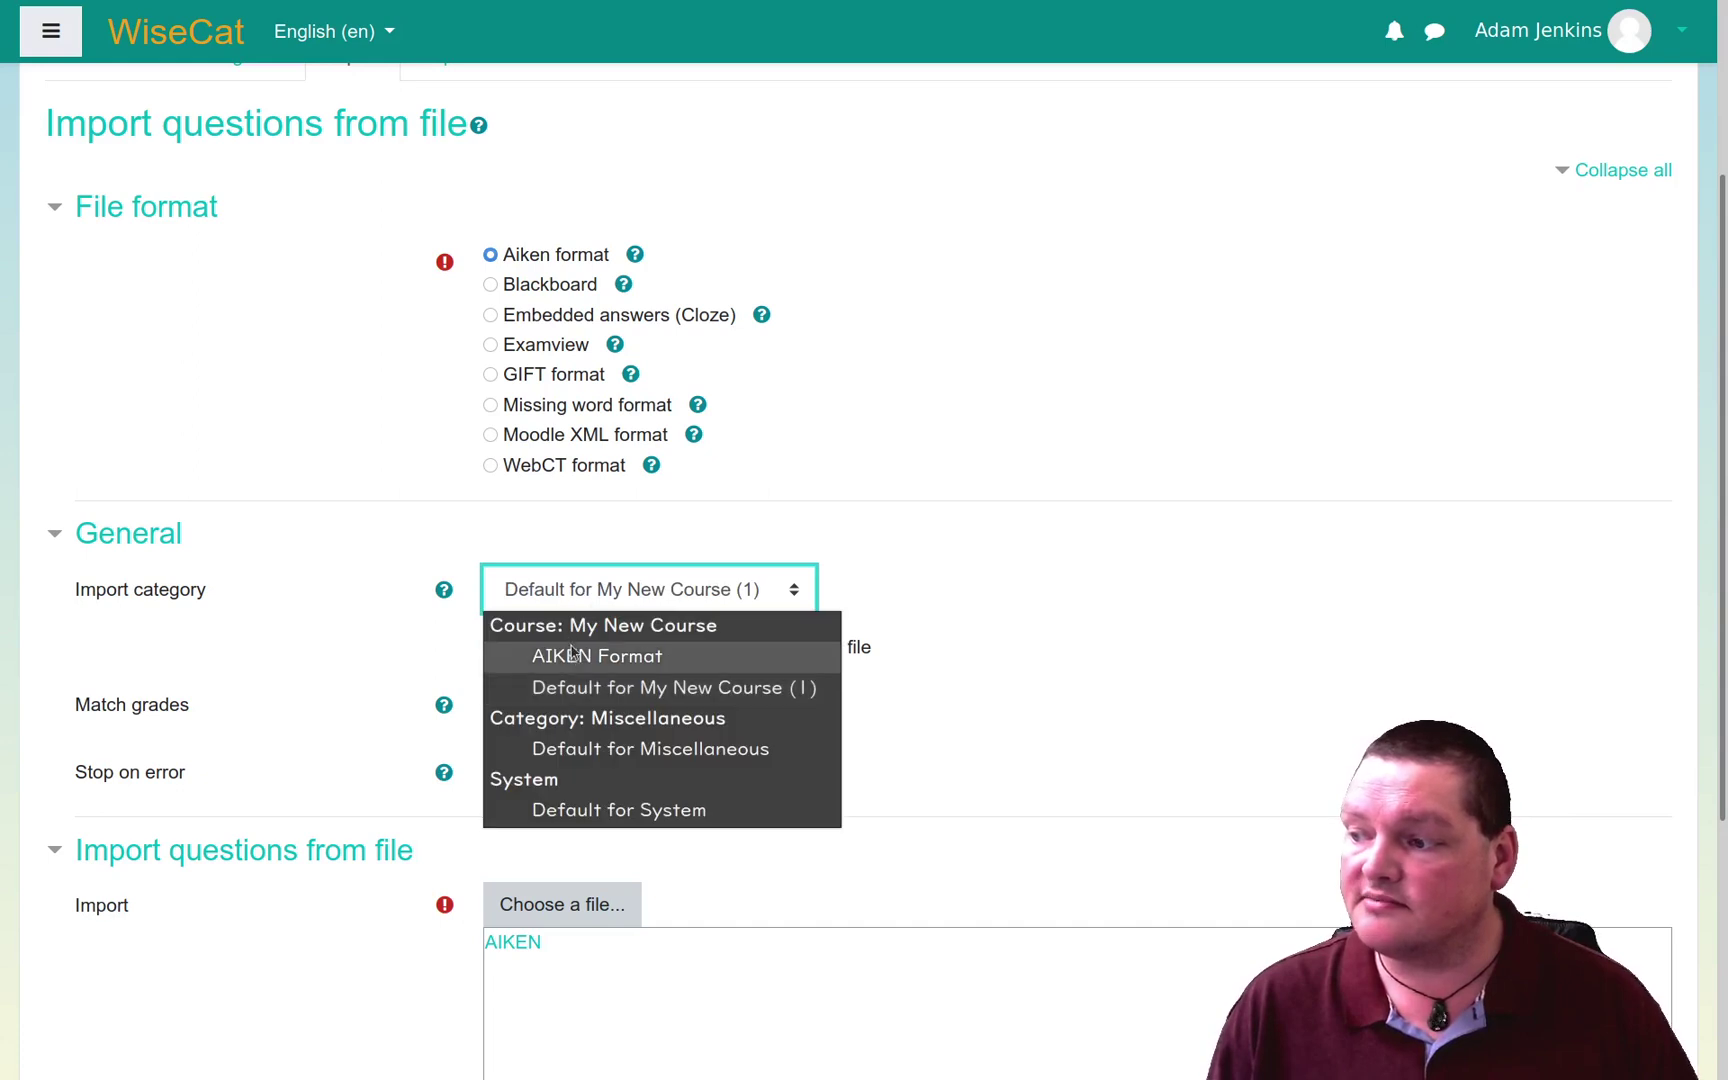
click(575, 655)
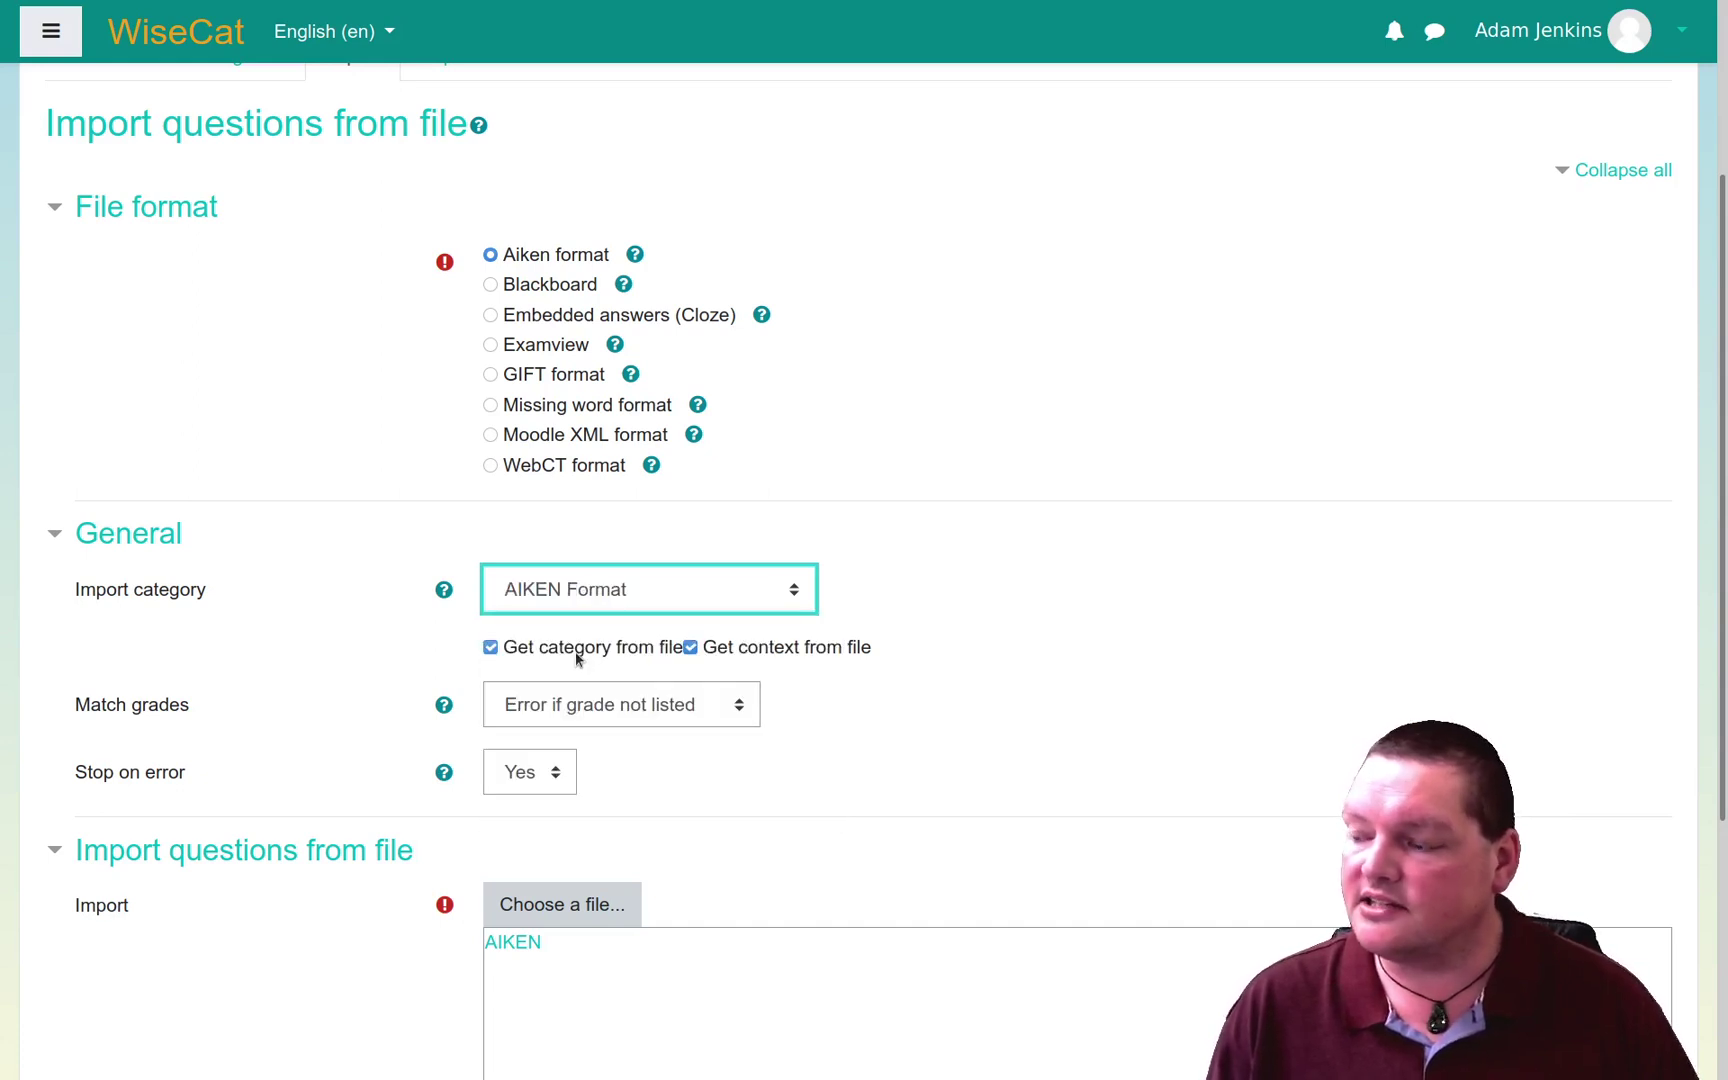
Step: Untick 'Get category from file' and leave Stop on error at Yes
click(689, 649)
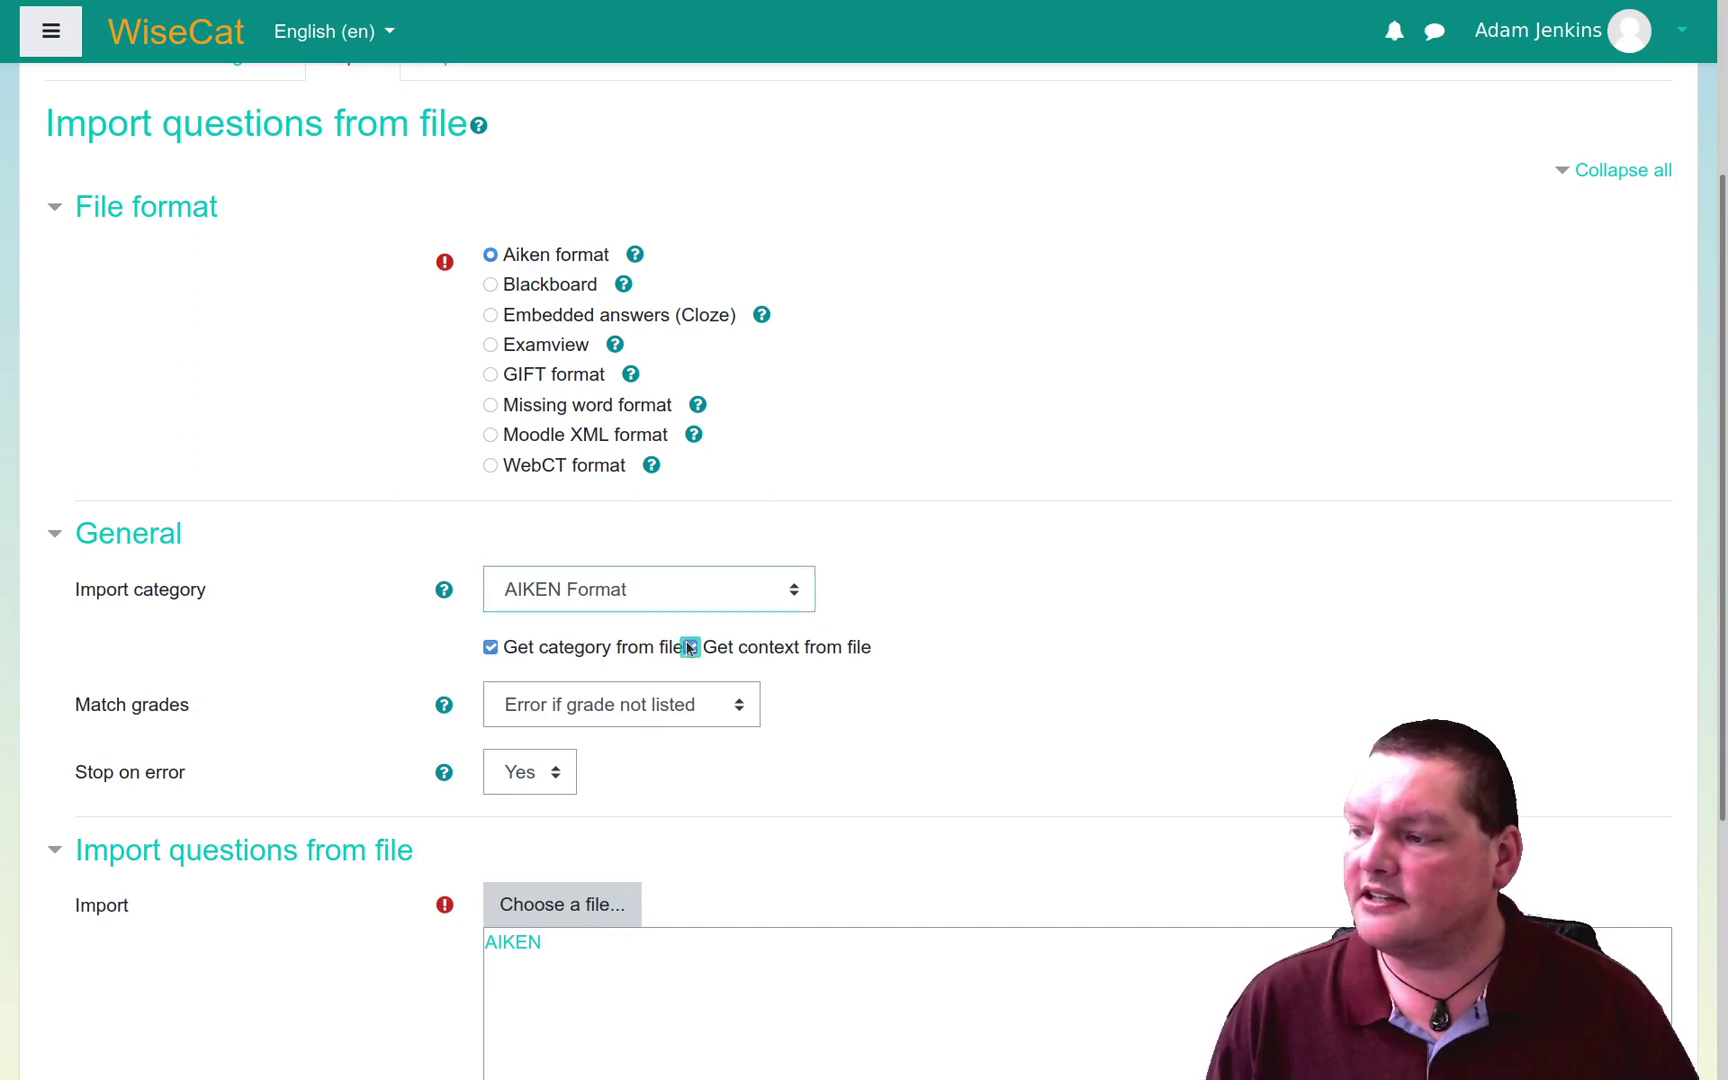
click(490, 648)
click(686, 650)
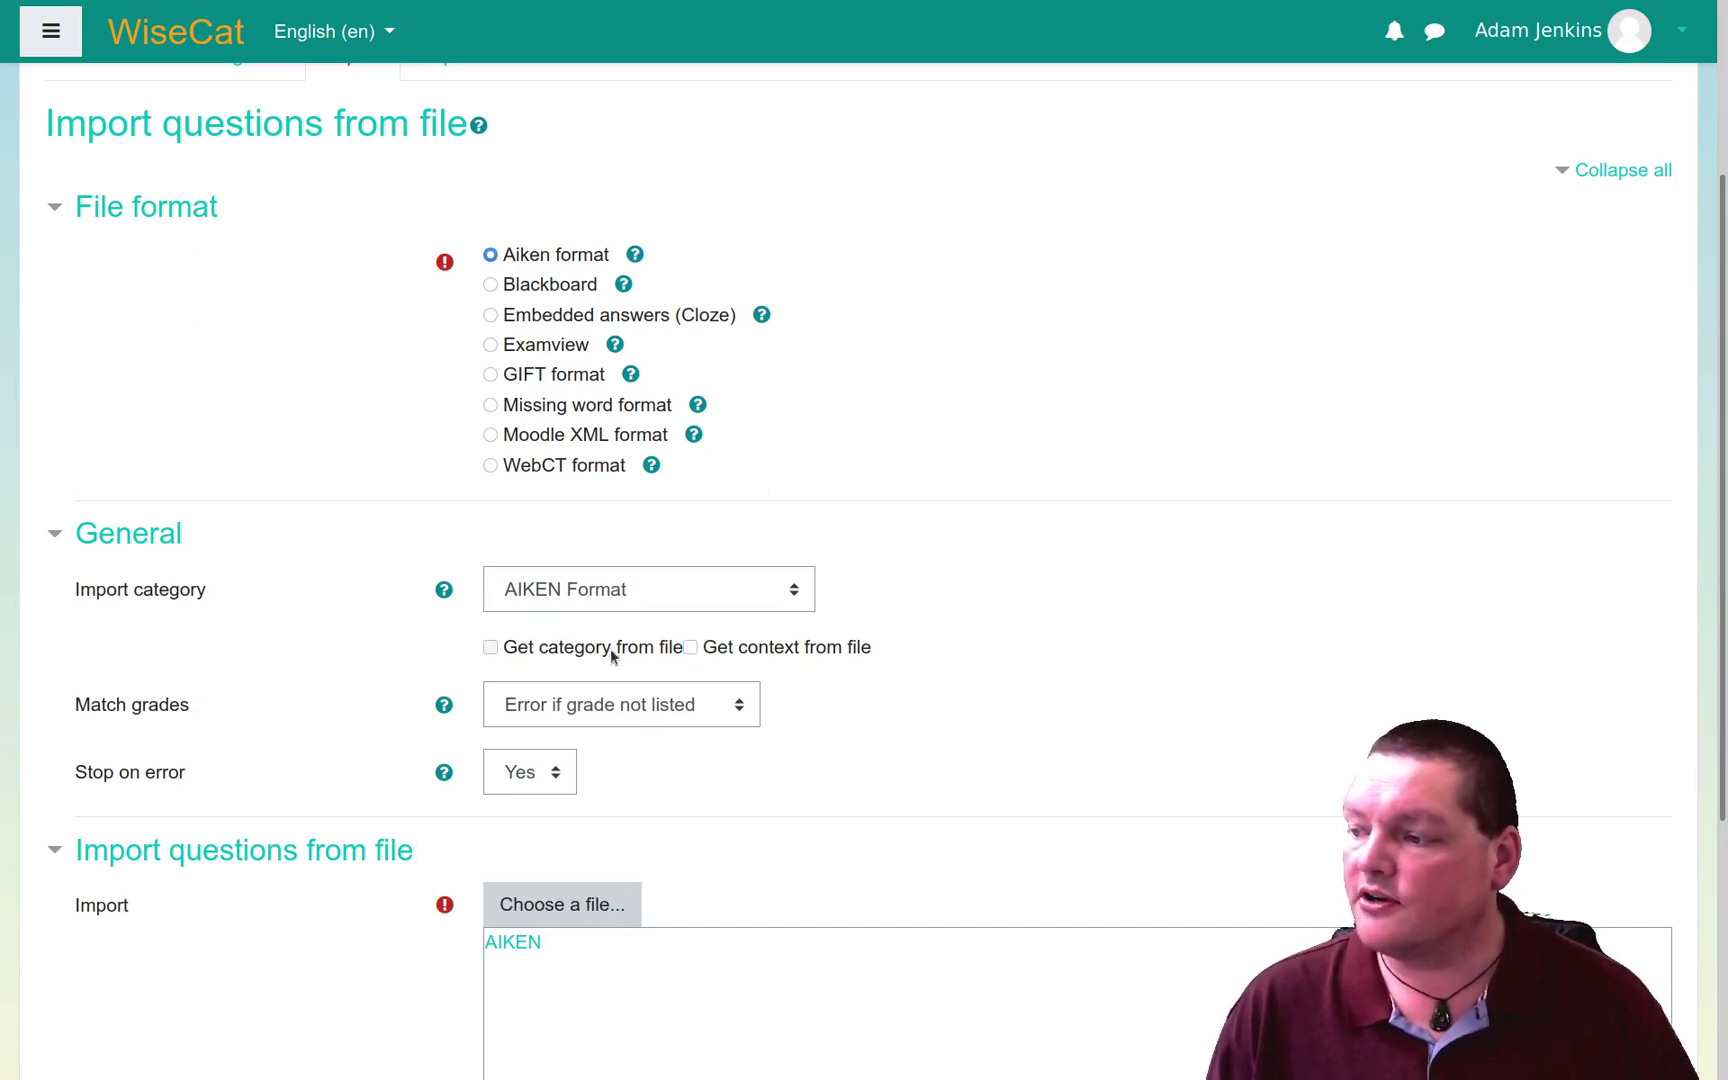
click(553, 645)
click(690, 648)
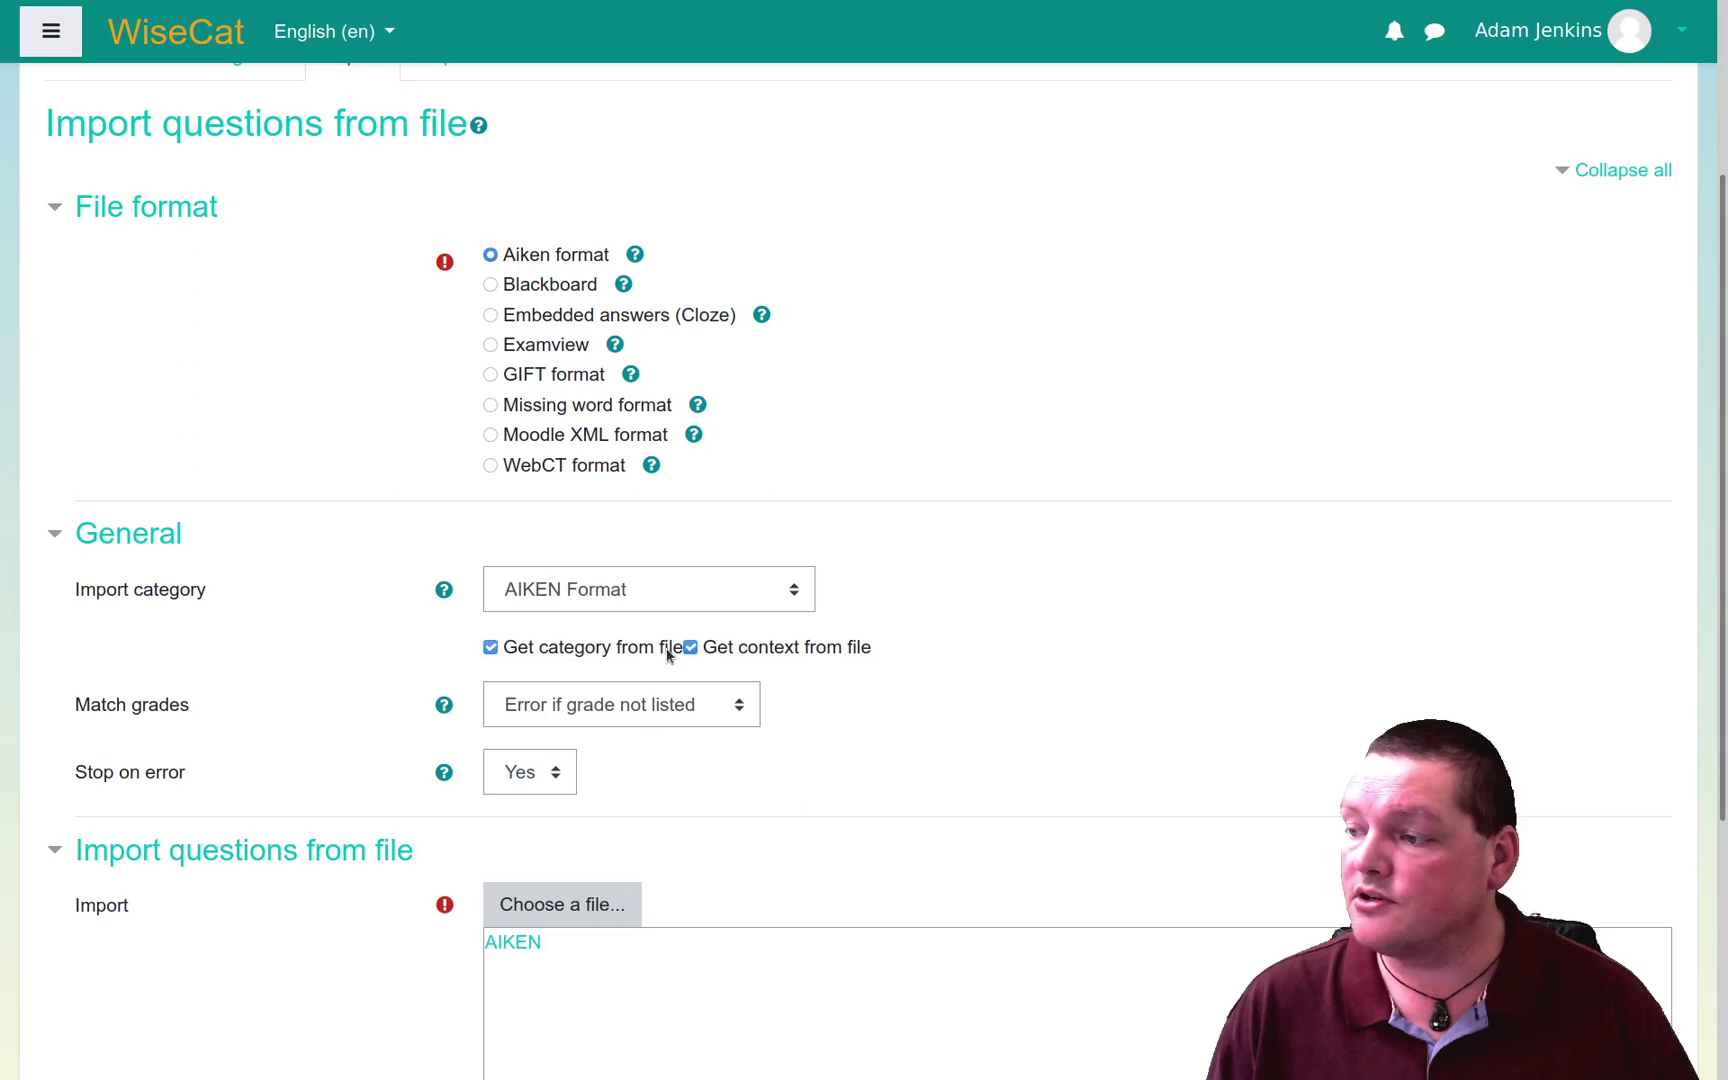
click(670, 650)
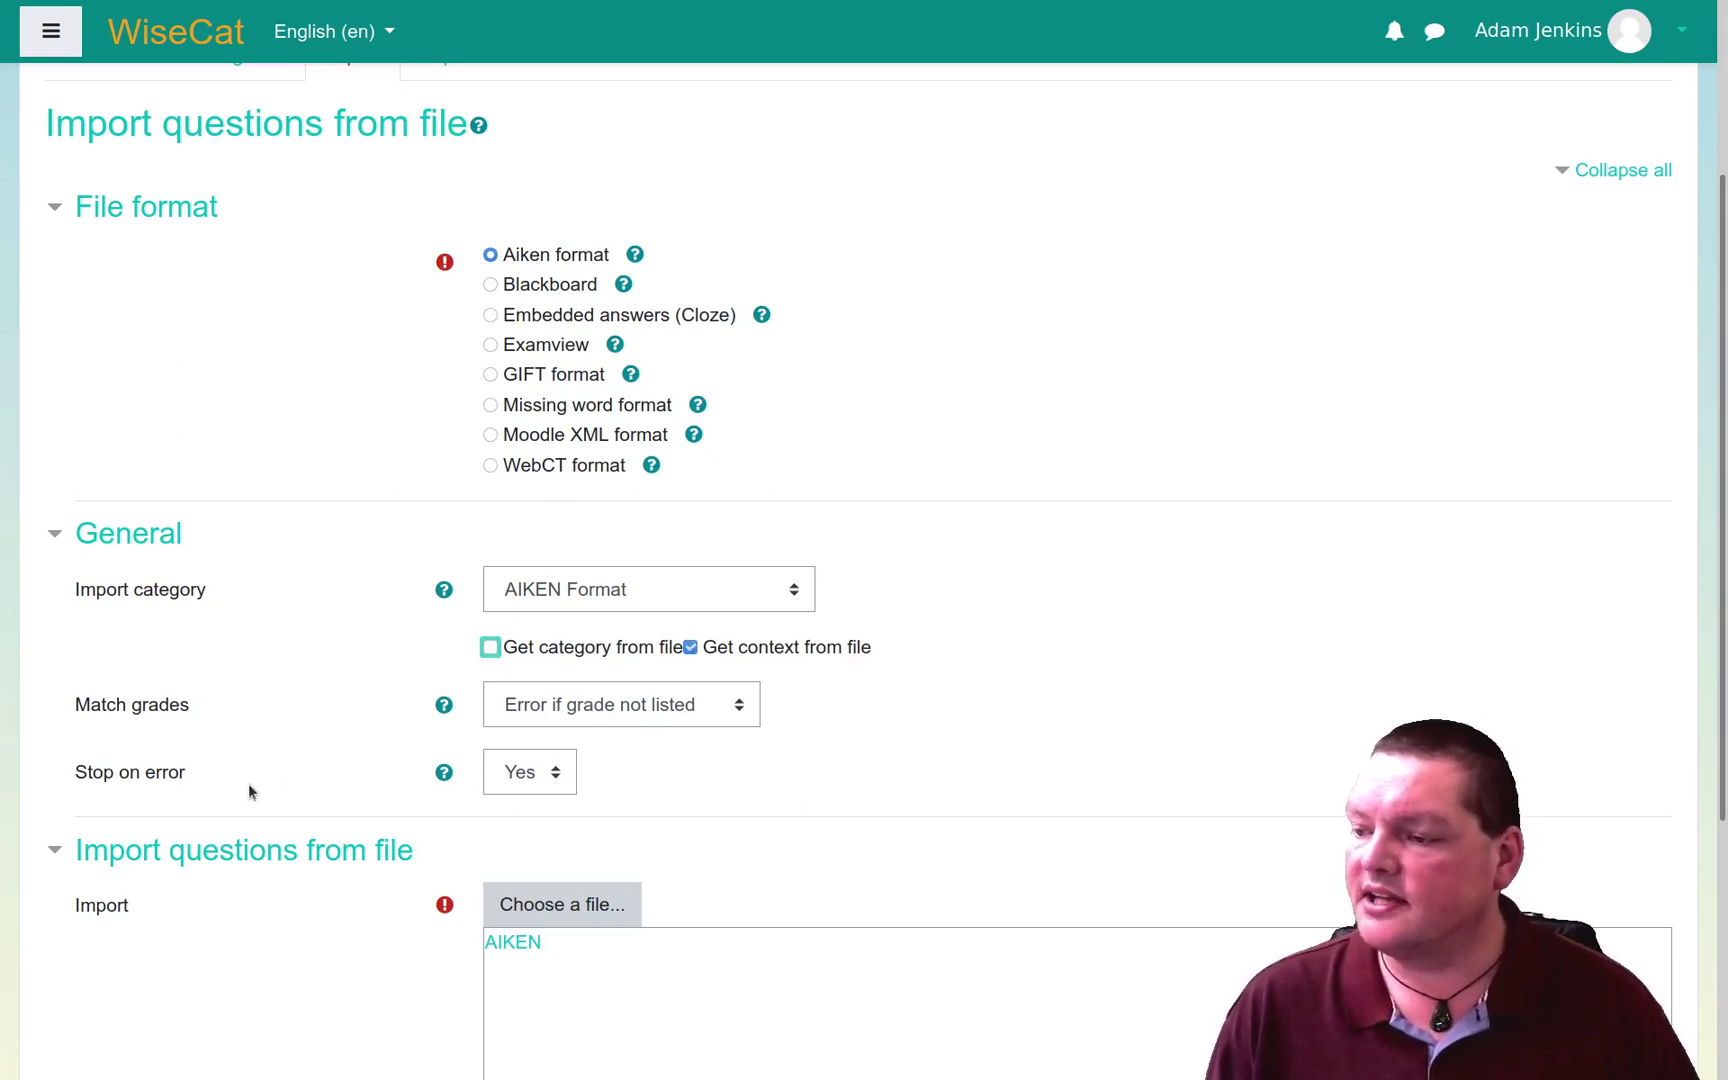
click(543, 786)
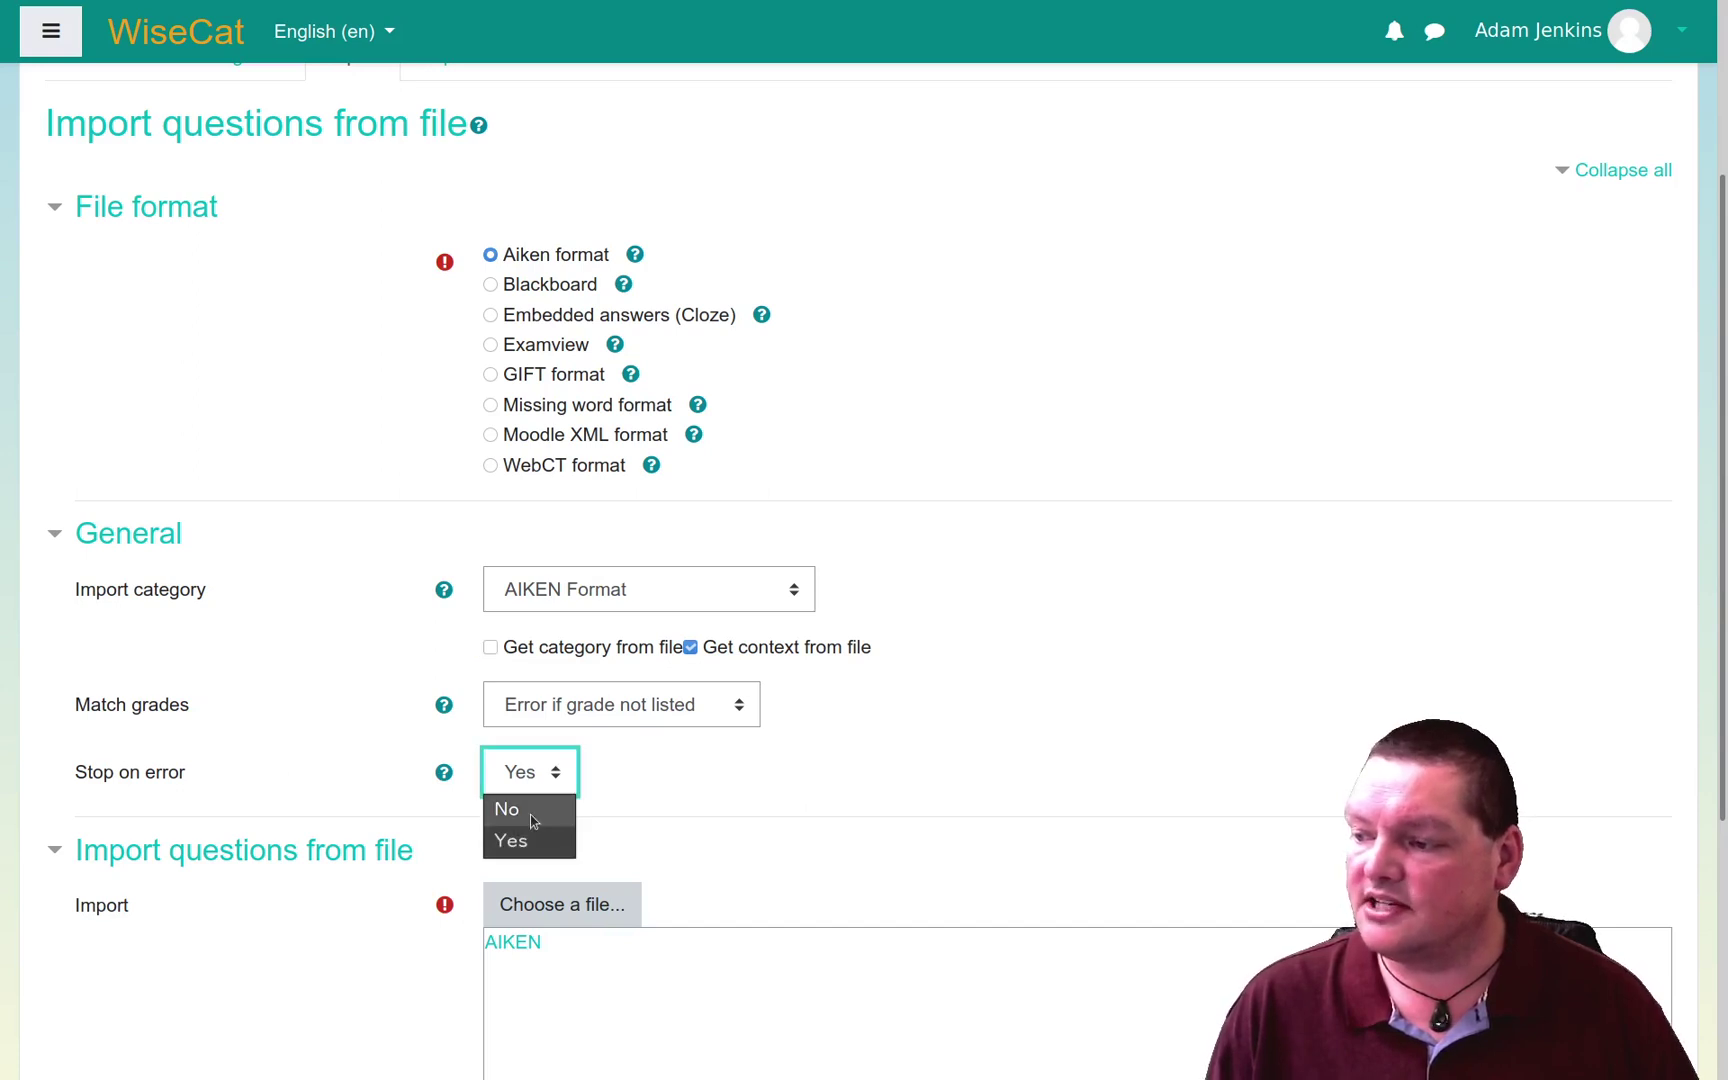
click(537, 785)
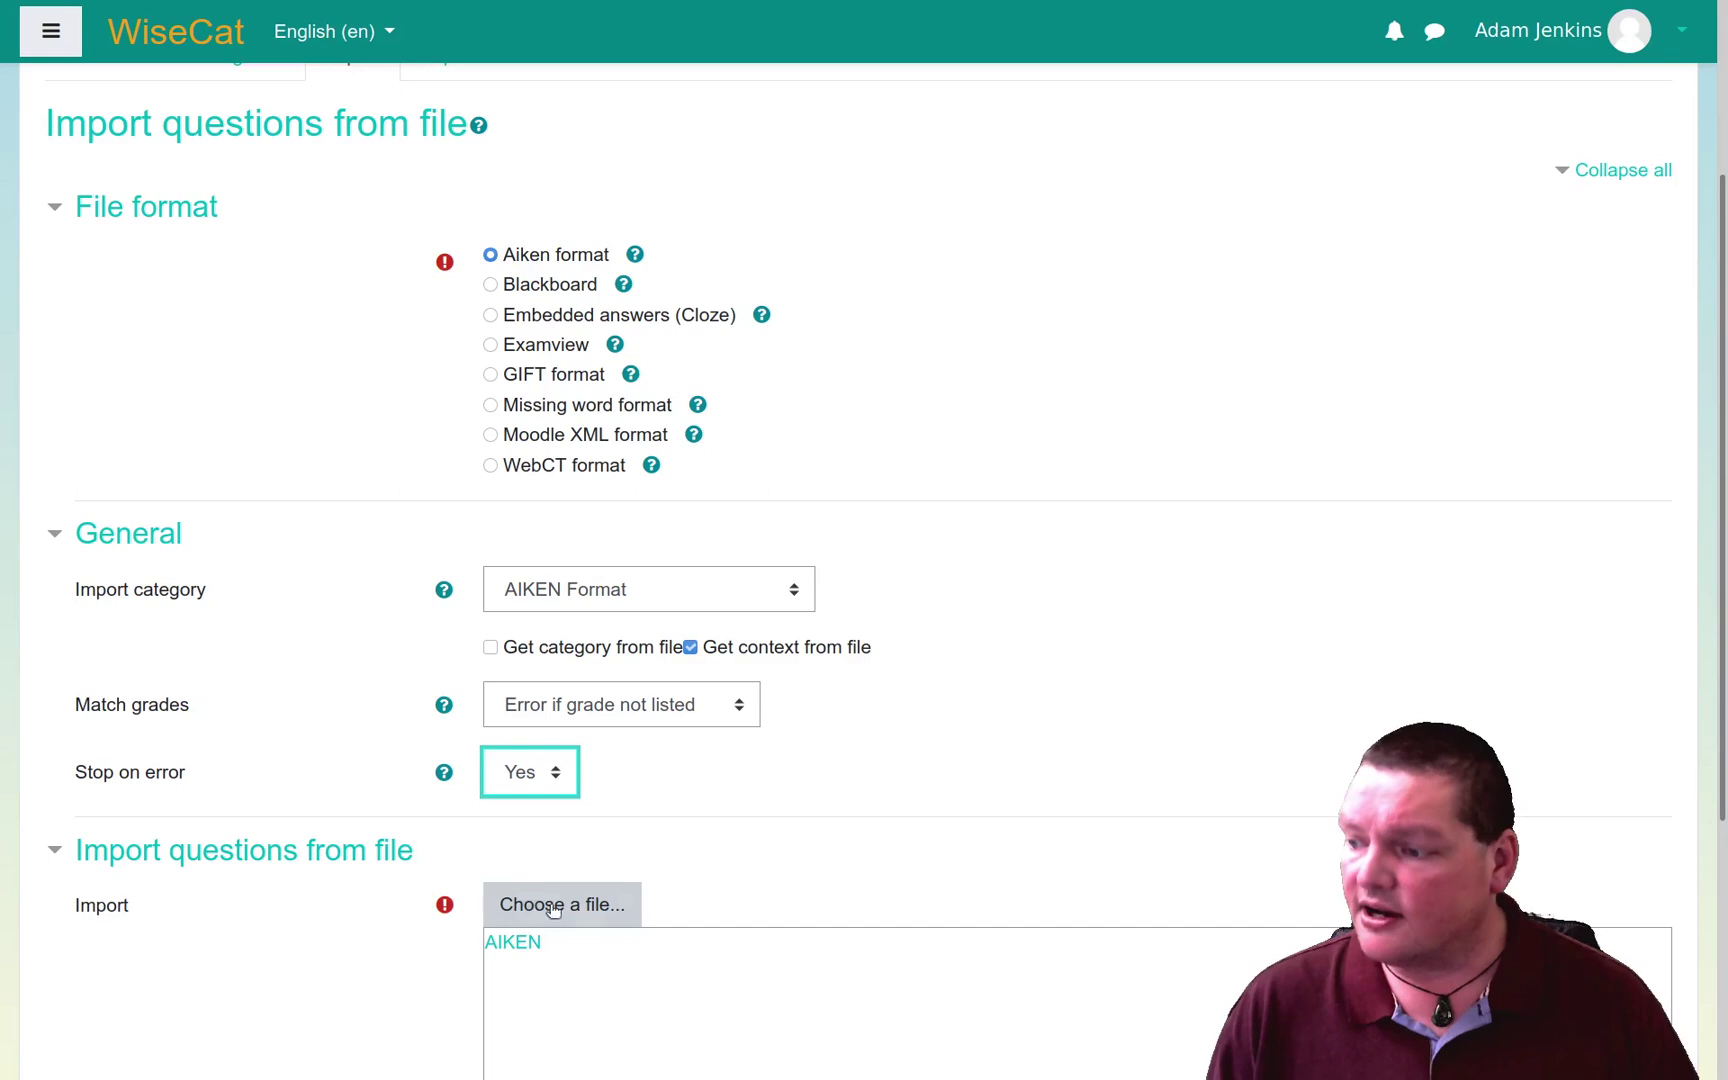
Step: Run the import, which fails with 'There are no questions in the import file', then return to gedit
scroll(393, 990, down, 4)
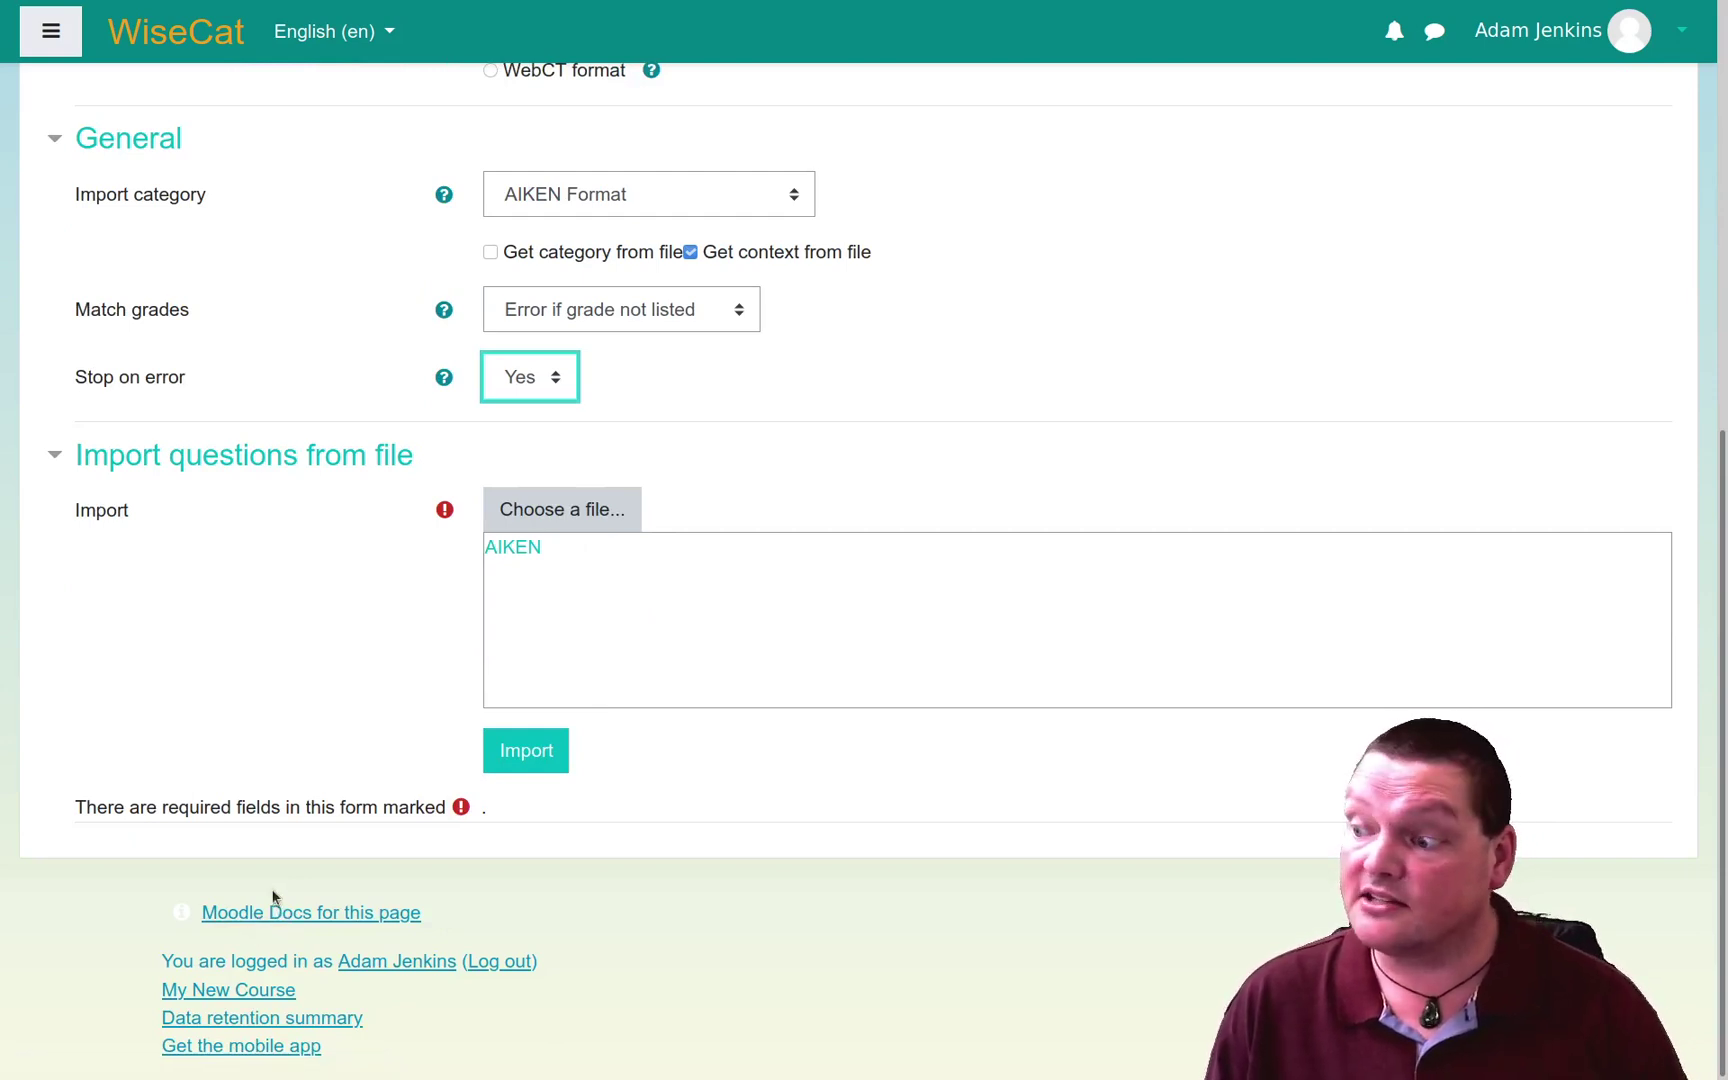
click(541, 755)
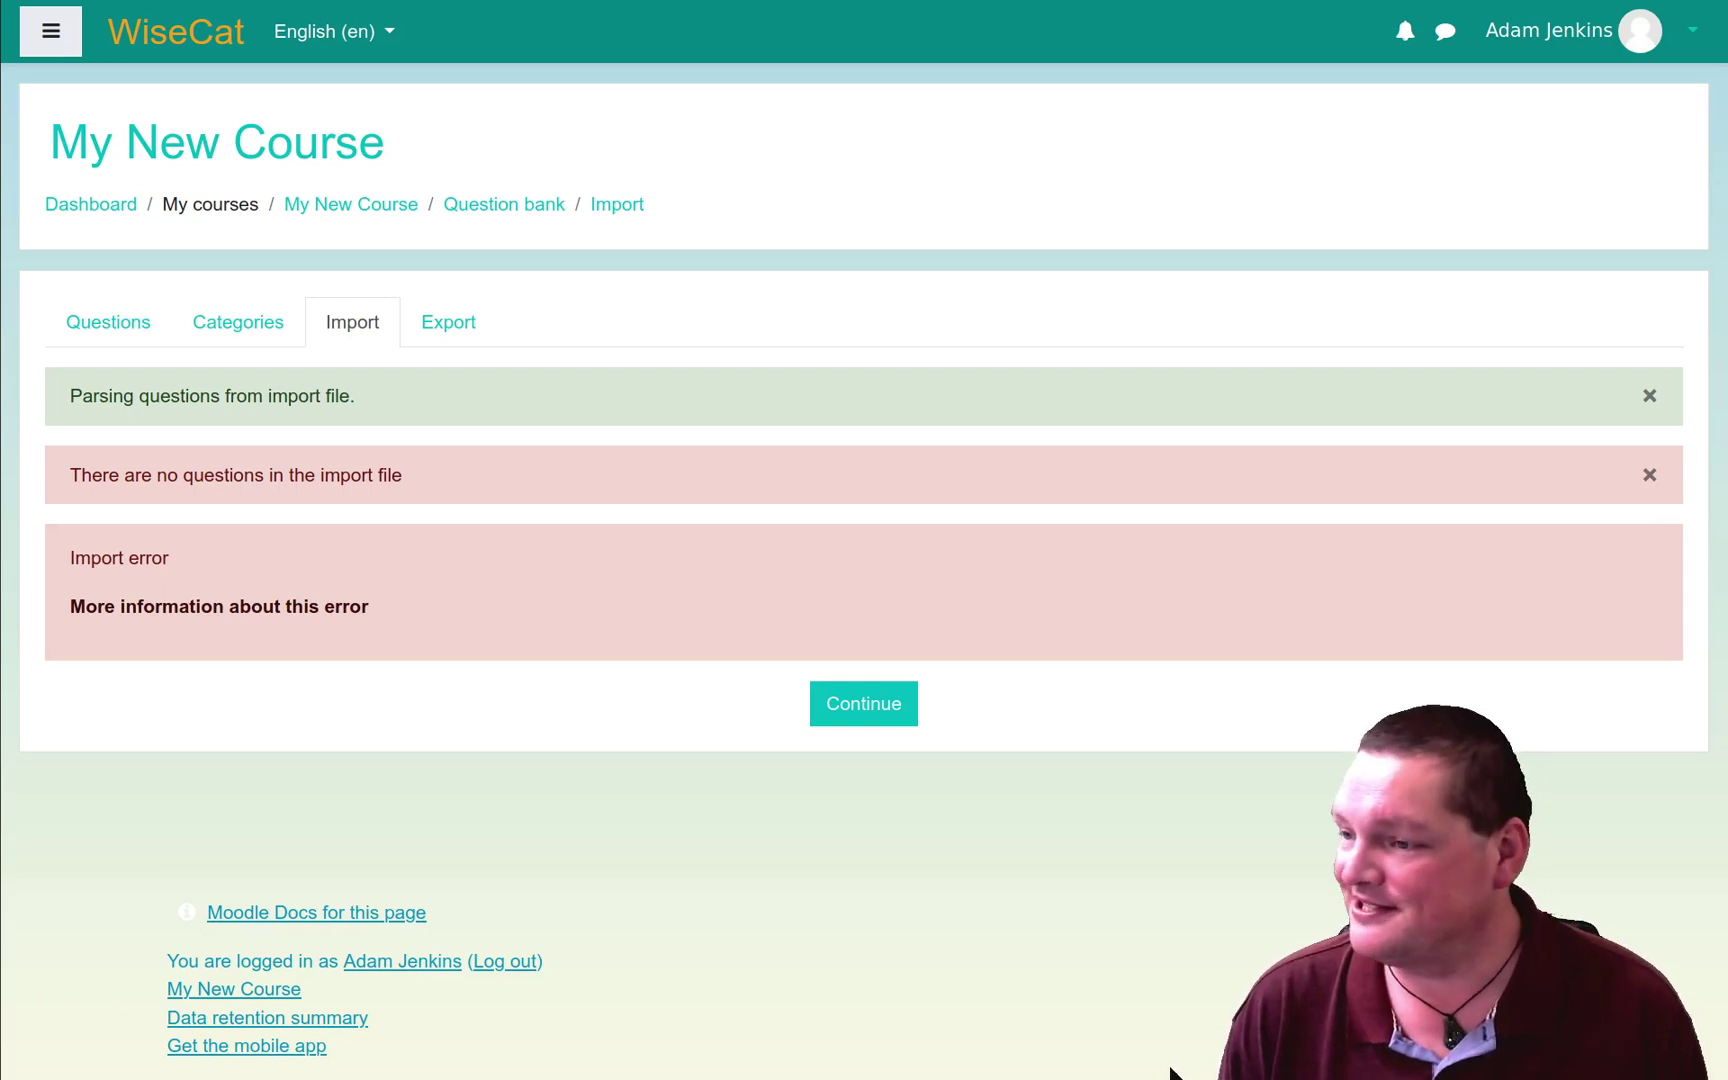
key(alt+Tab)
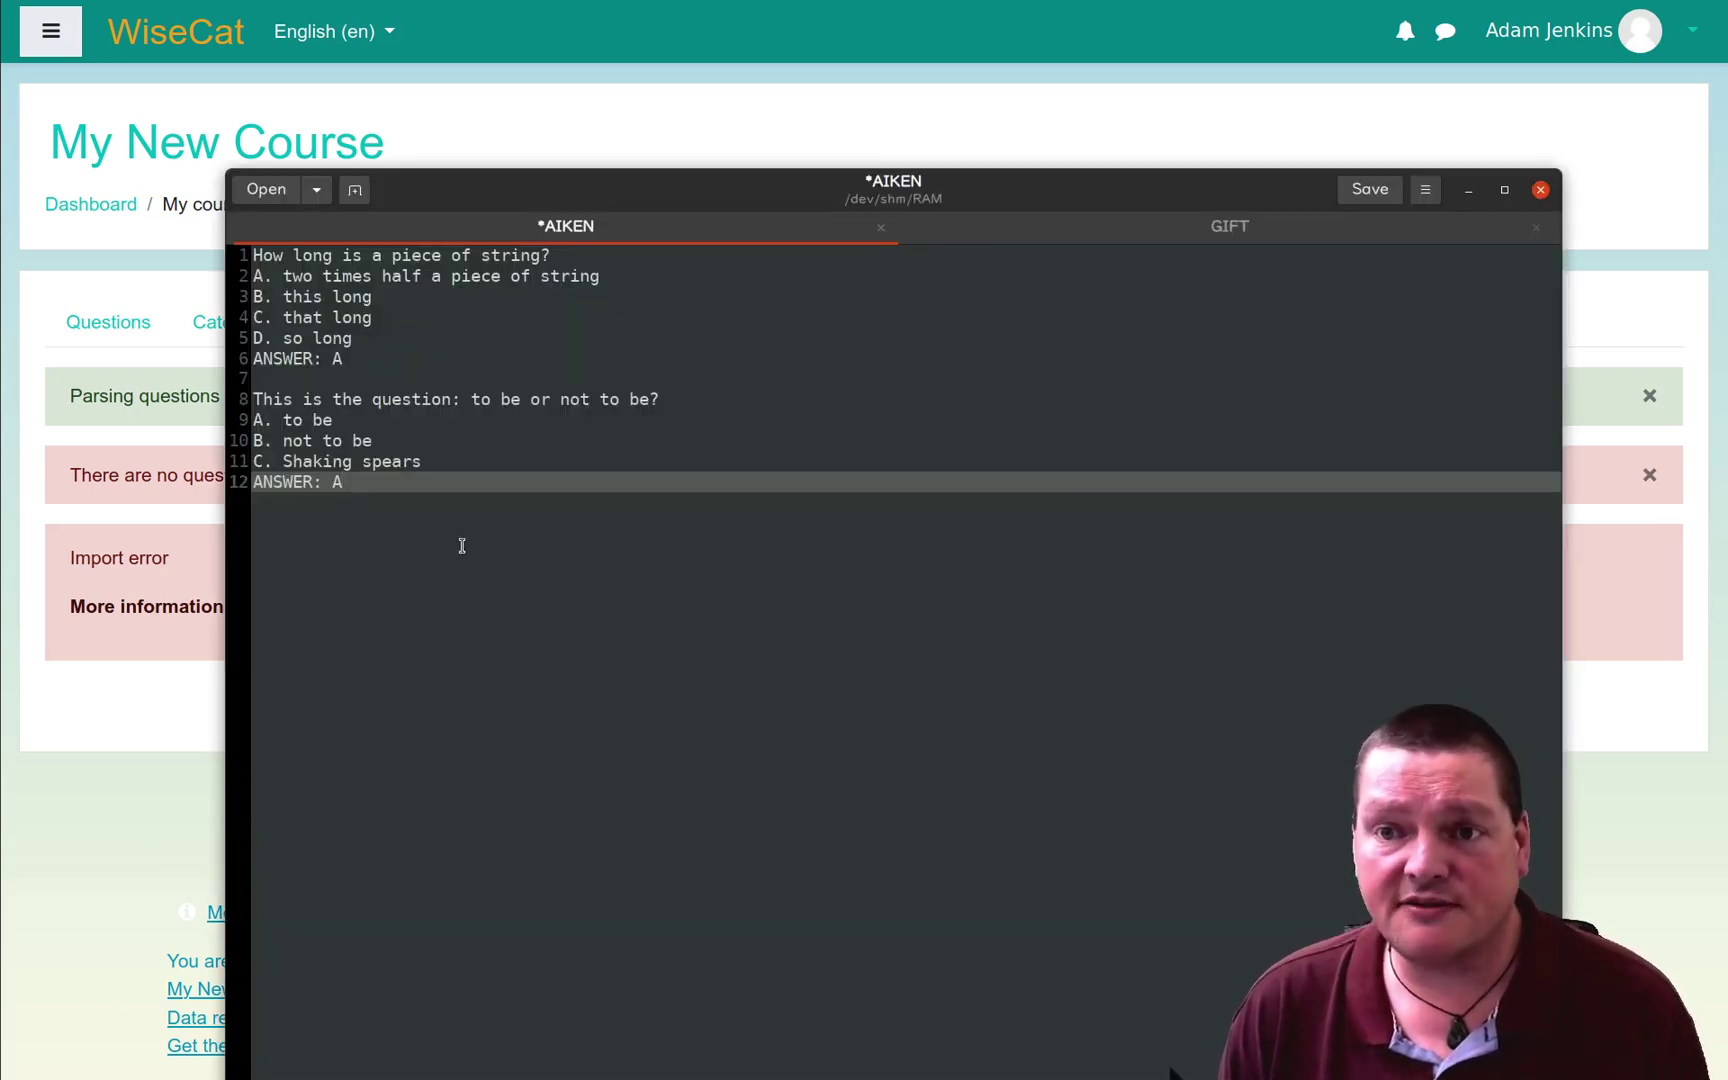
Step: Save the AIKEN file in gedit and minimize the editor
click(1369, 192)
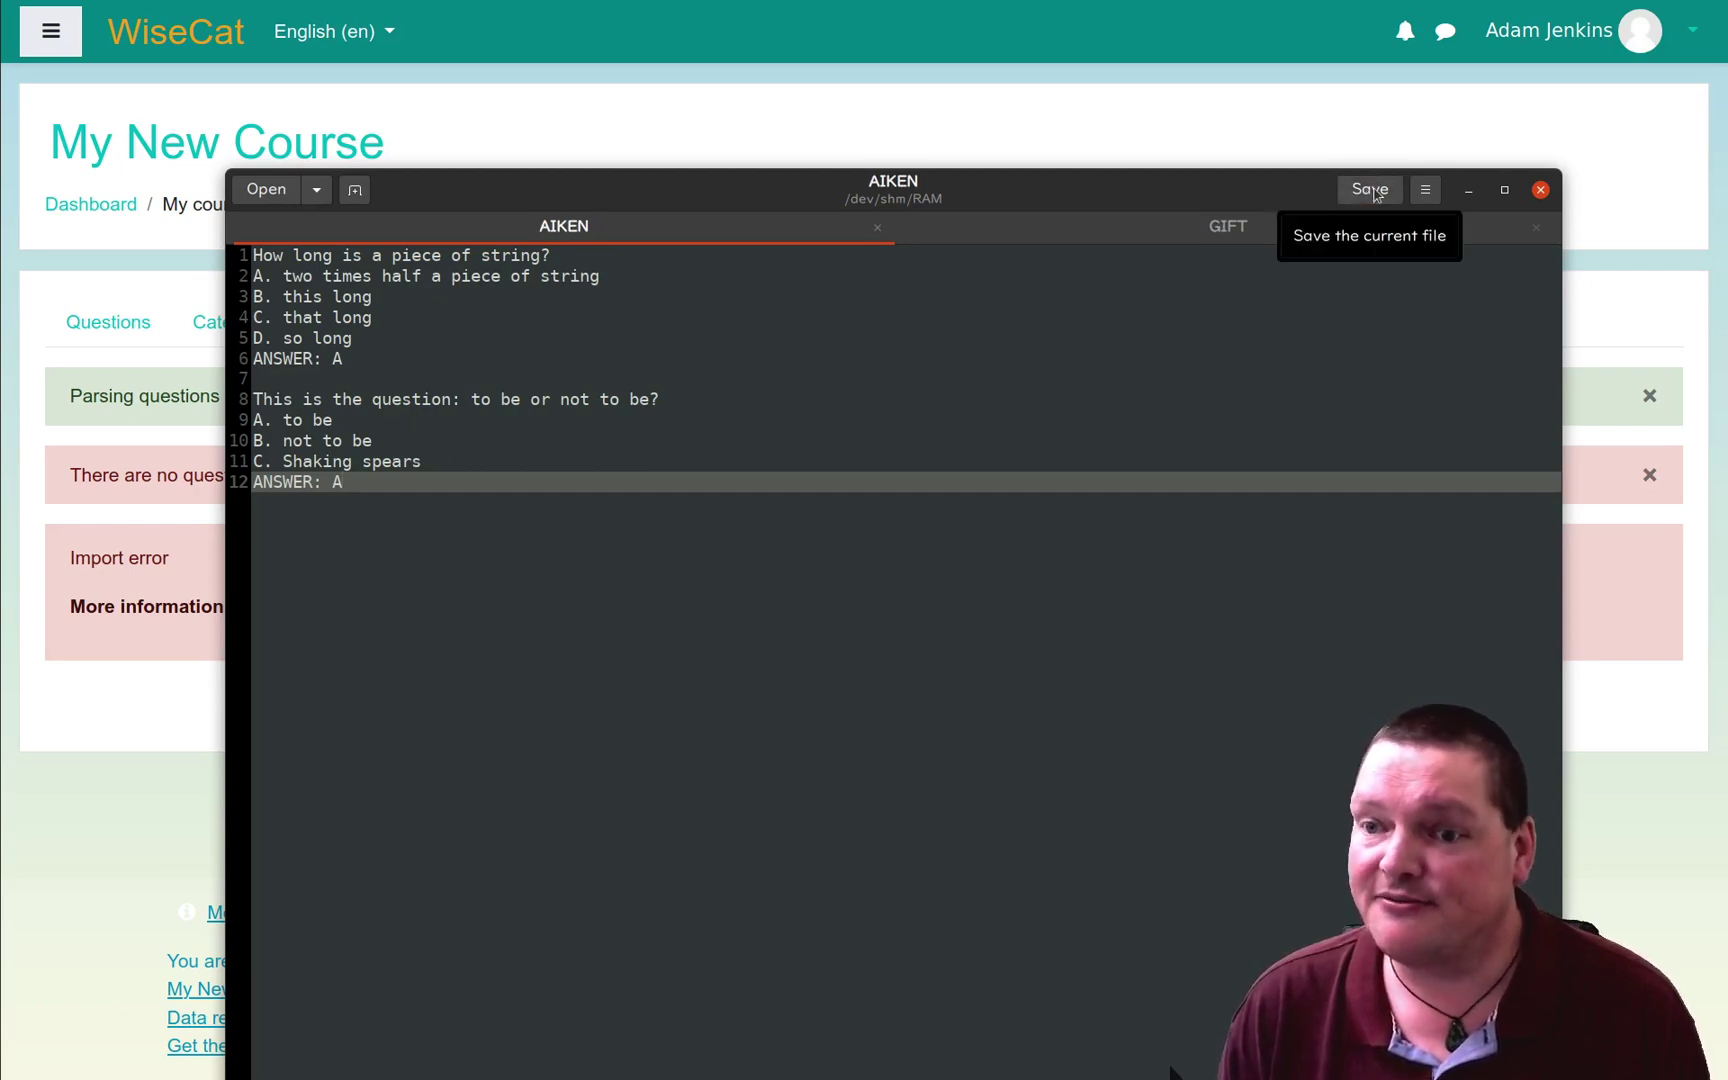
click(1467, 190)
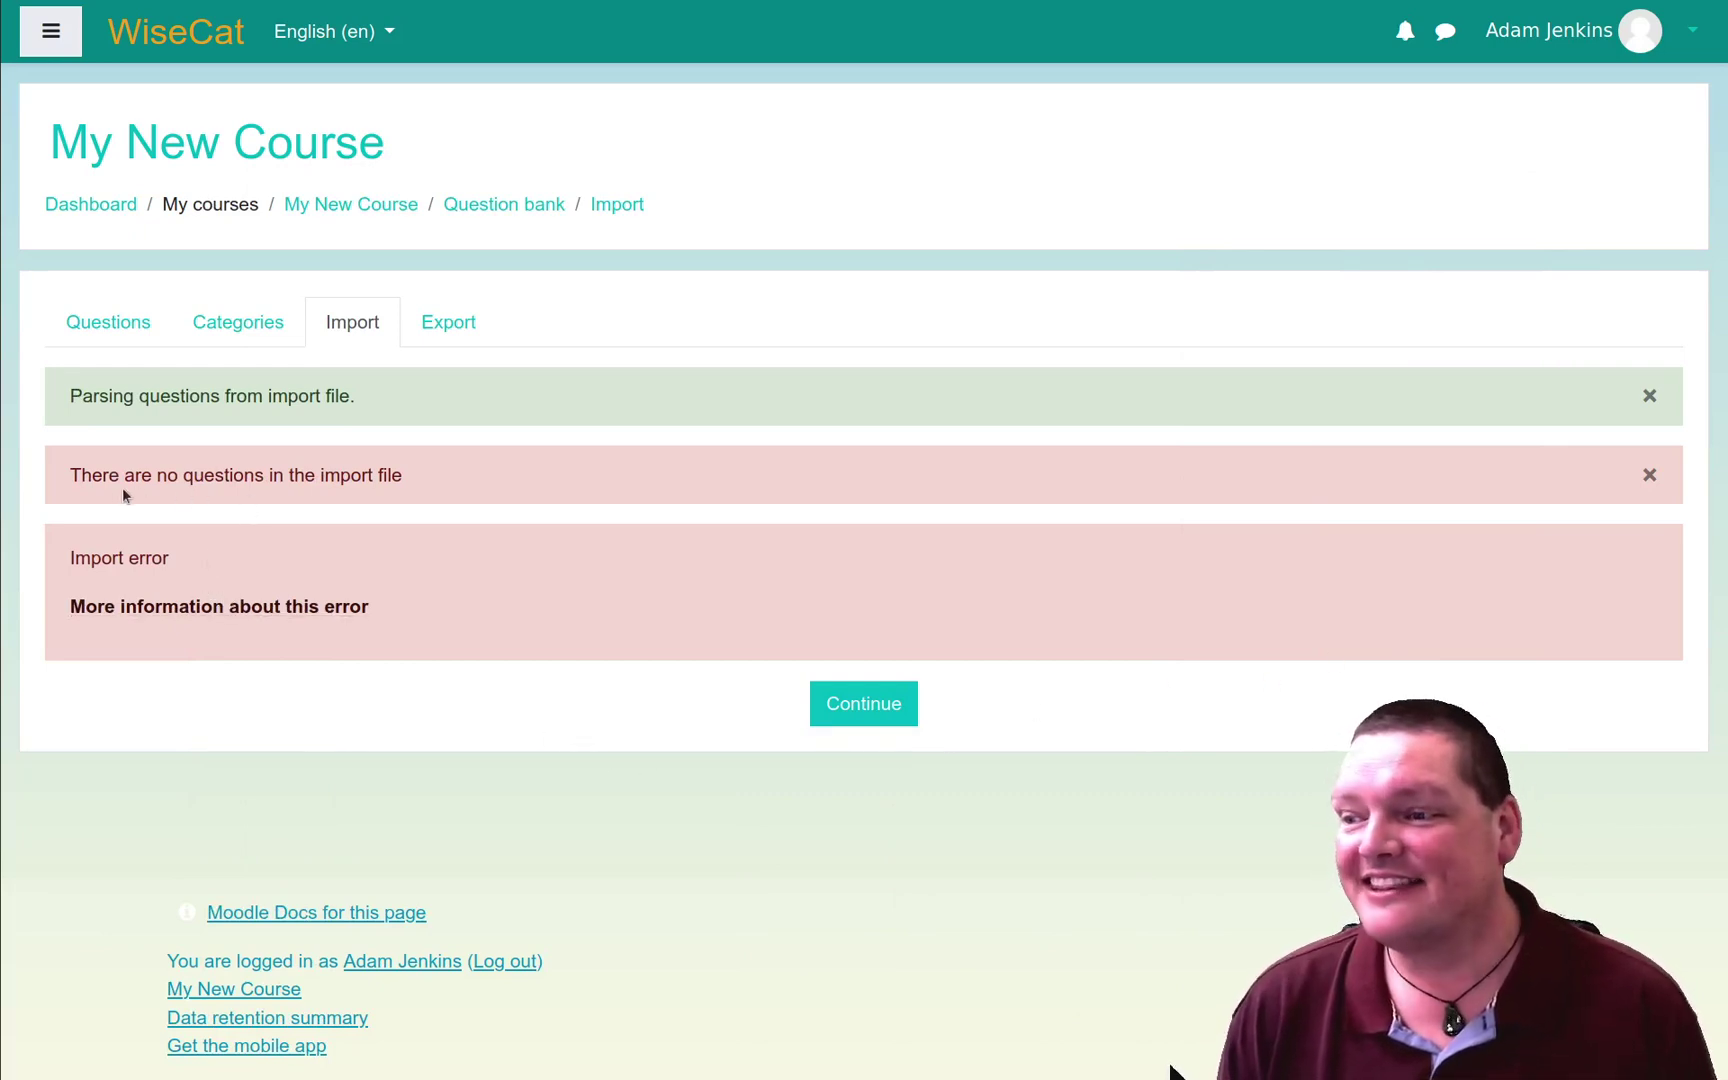
Step: Return to the import form with Aiken format and the AIKEN Format category selected
drag(90, 480, 408, 487)
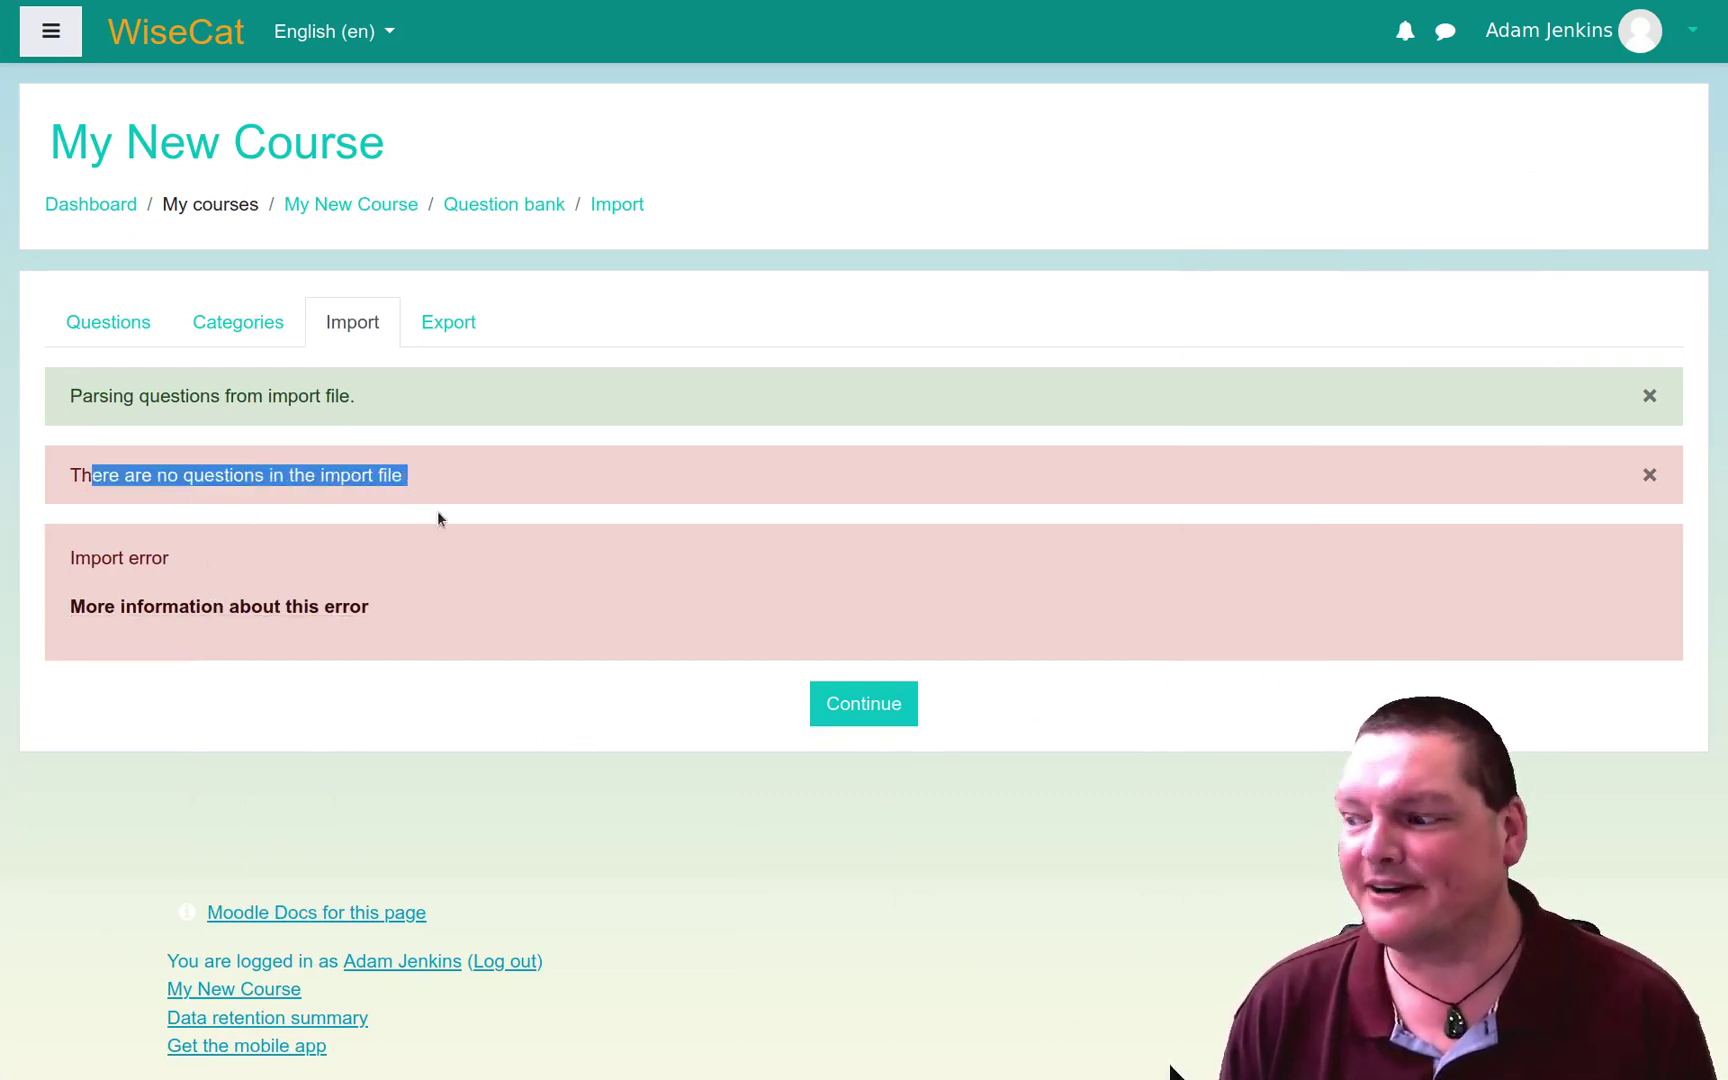
click(472, 733)
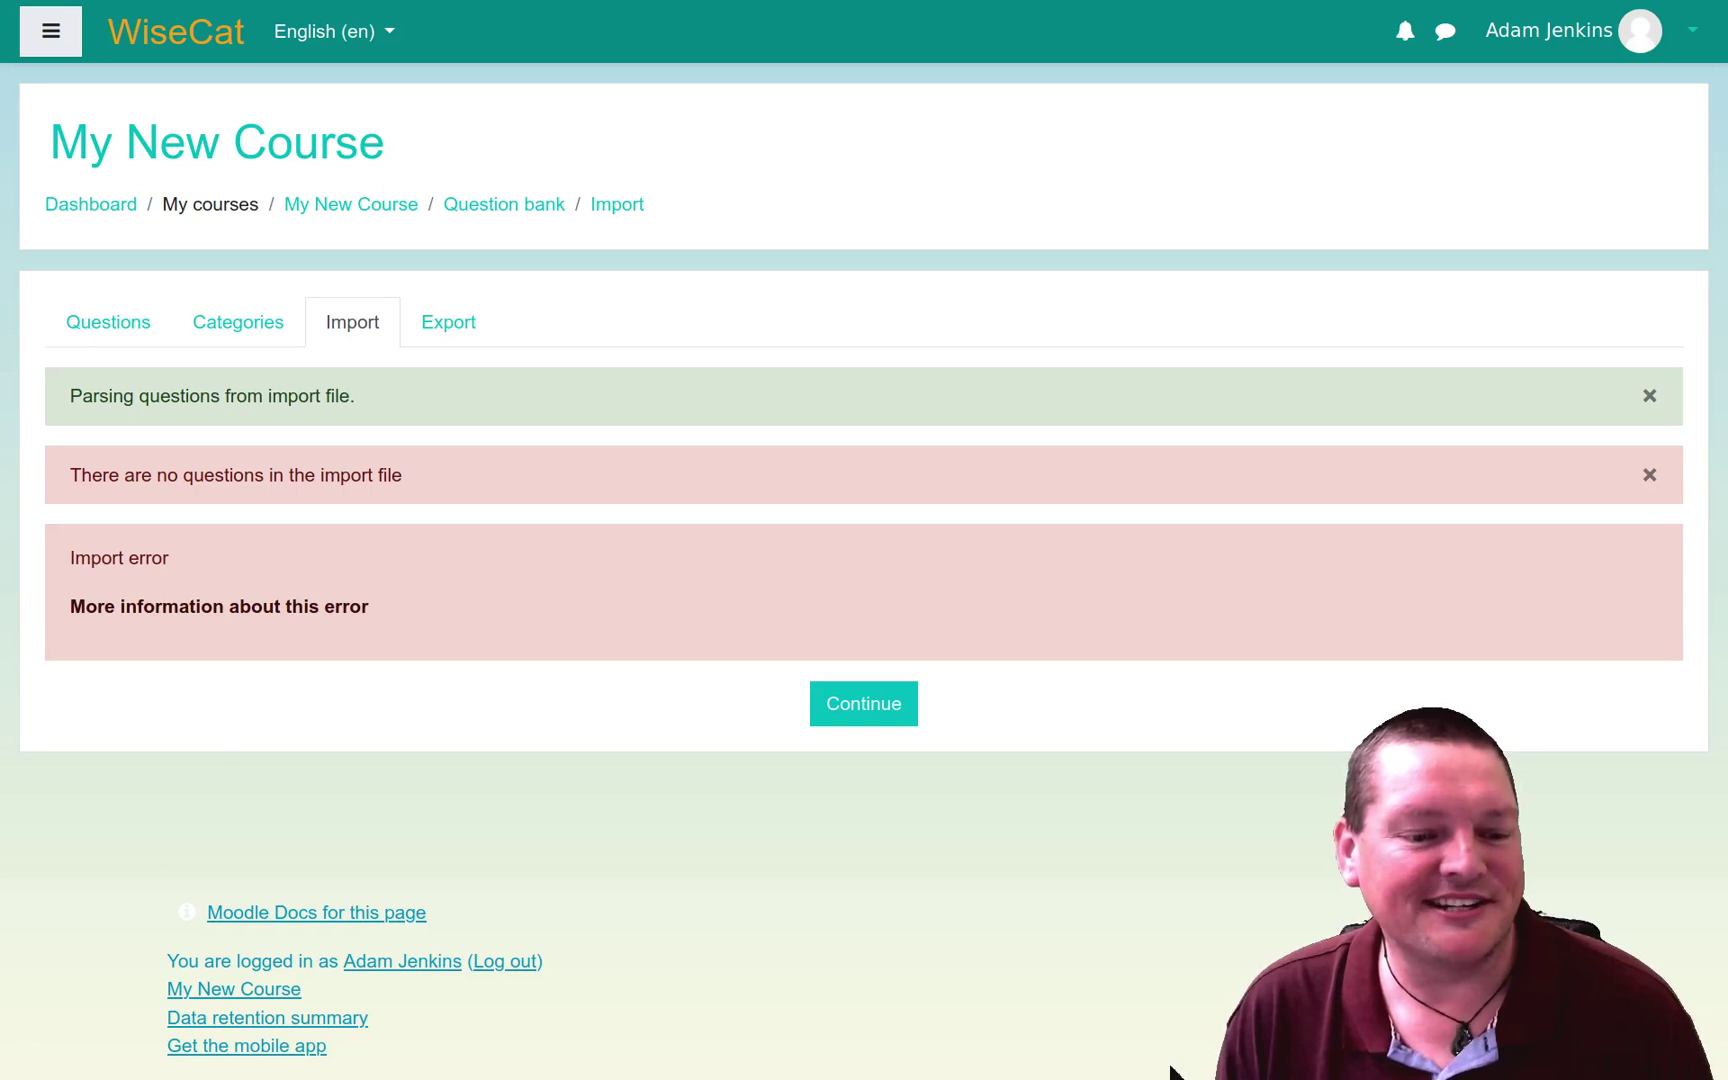
click(890, 705)
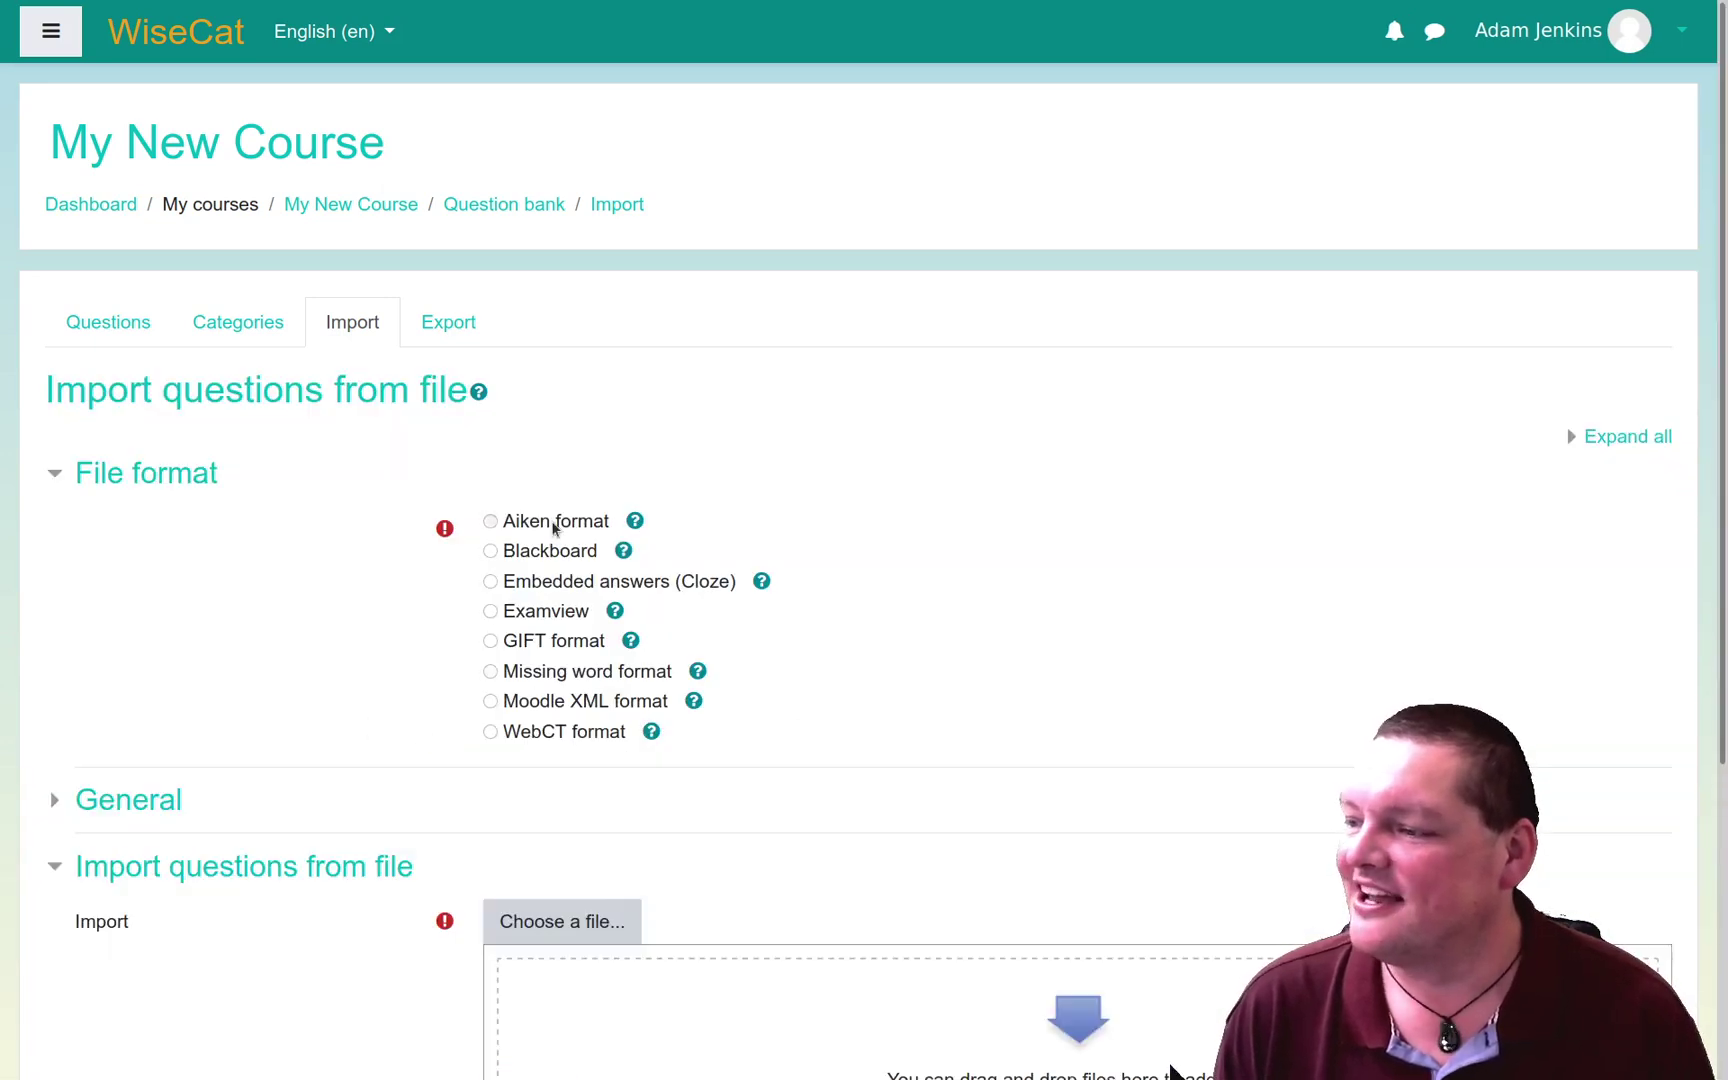
click(553, 524)
click(103, 815)
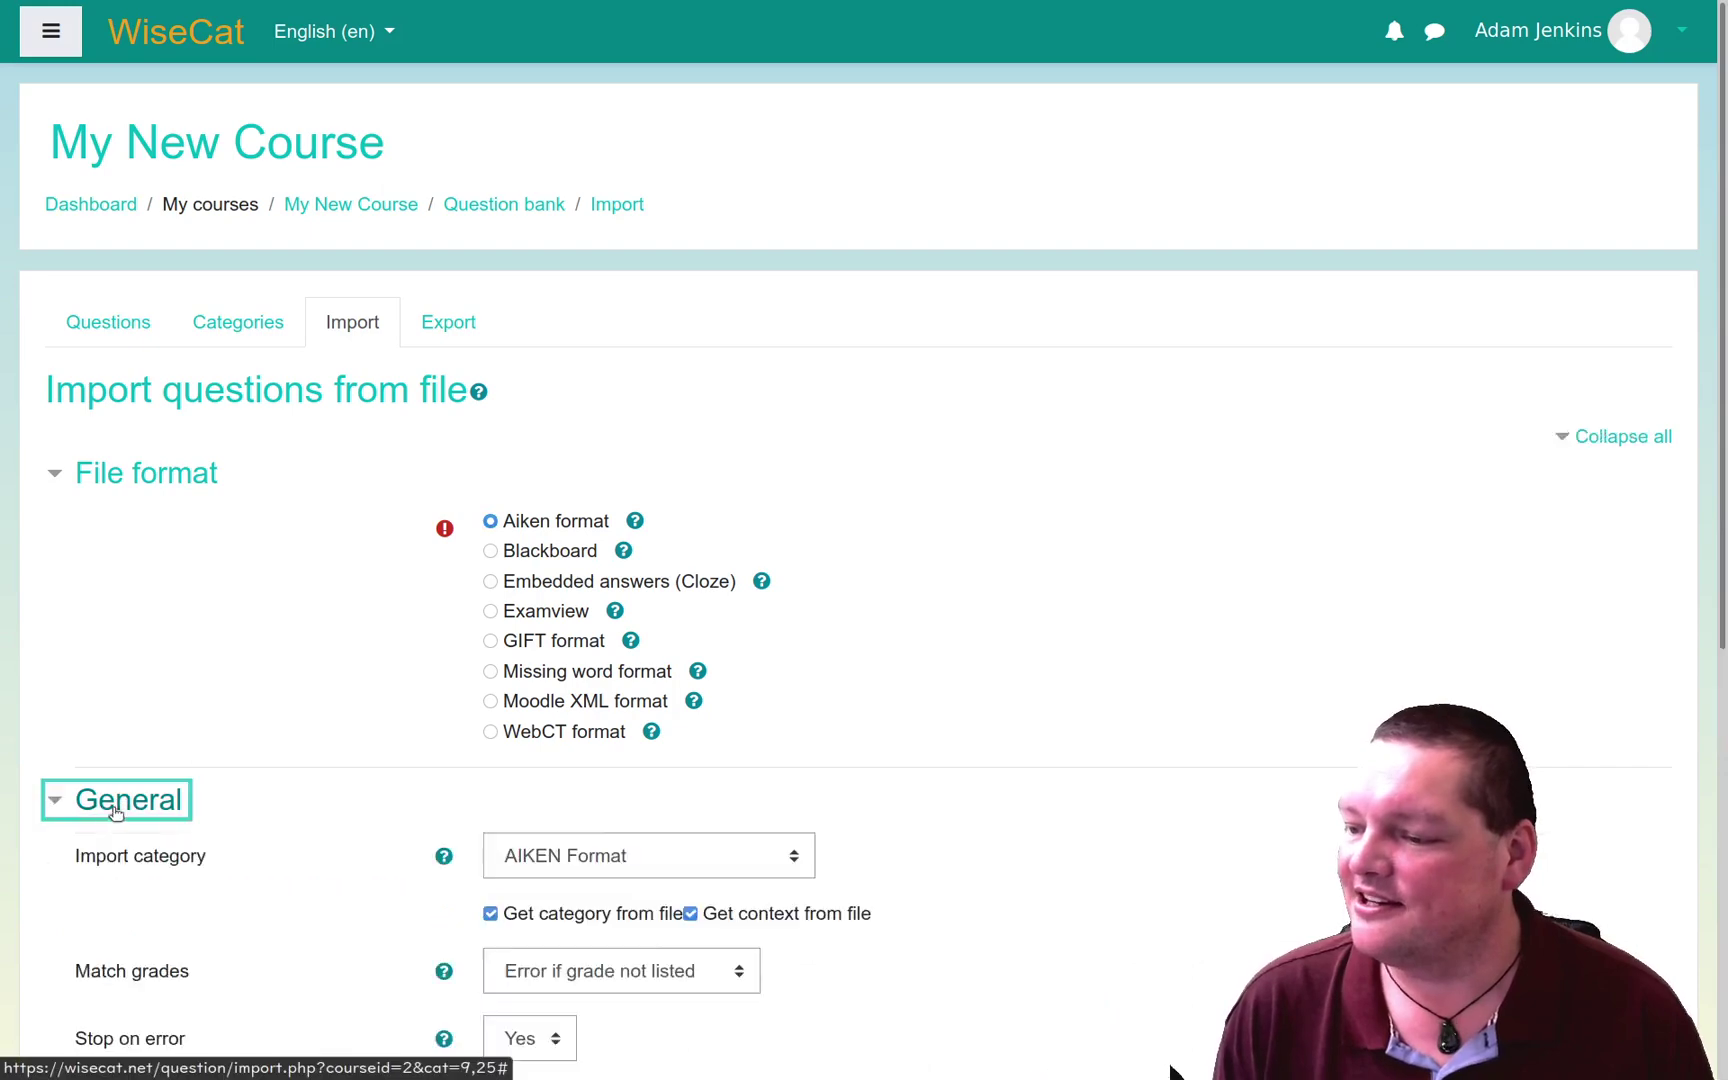
click(663, 853)
click(663, 853)
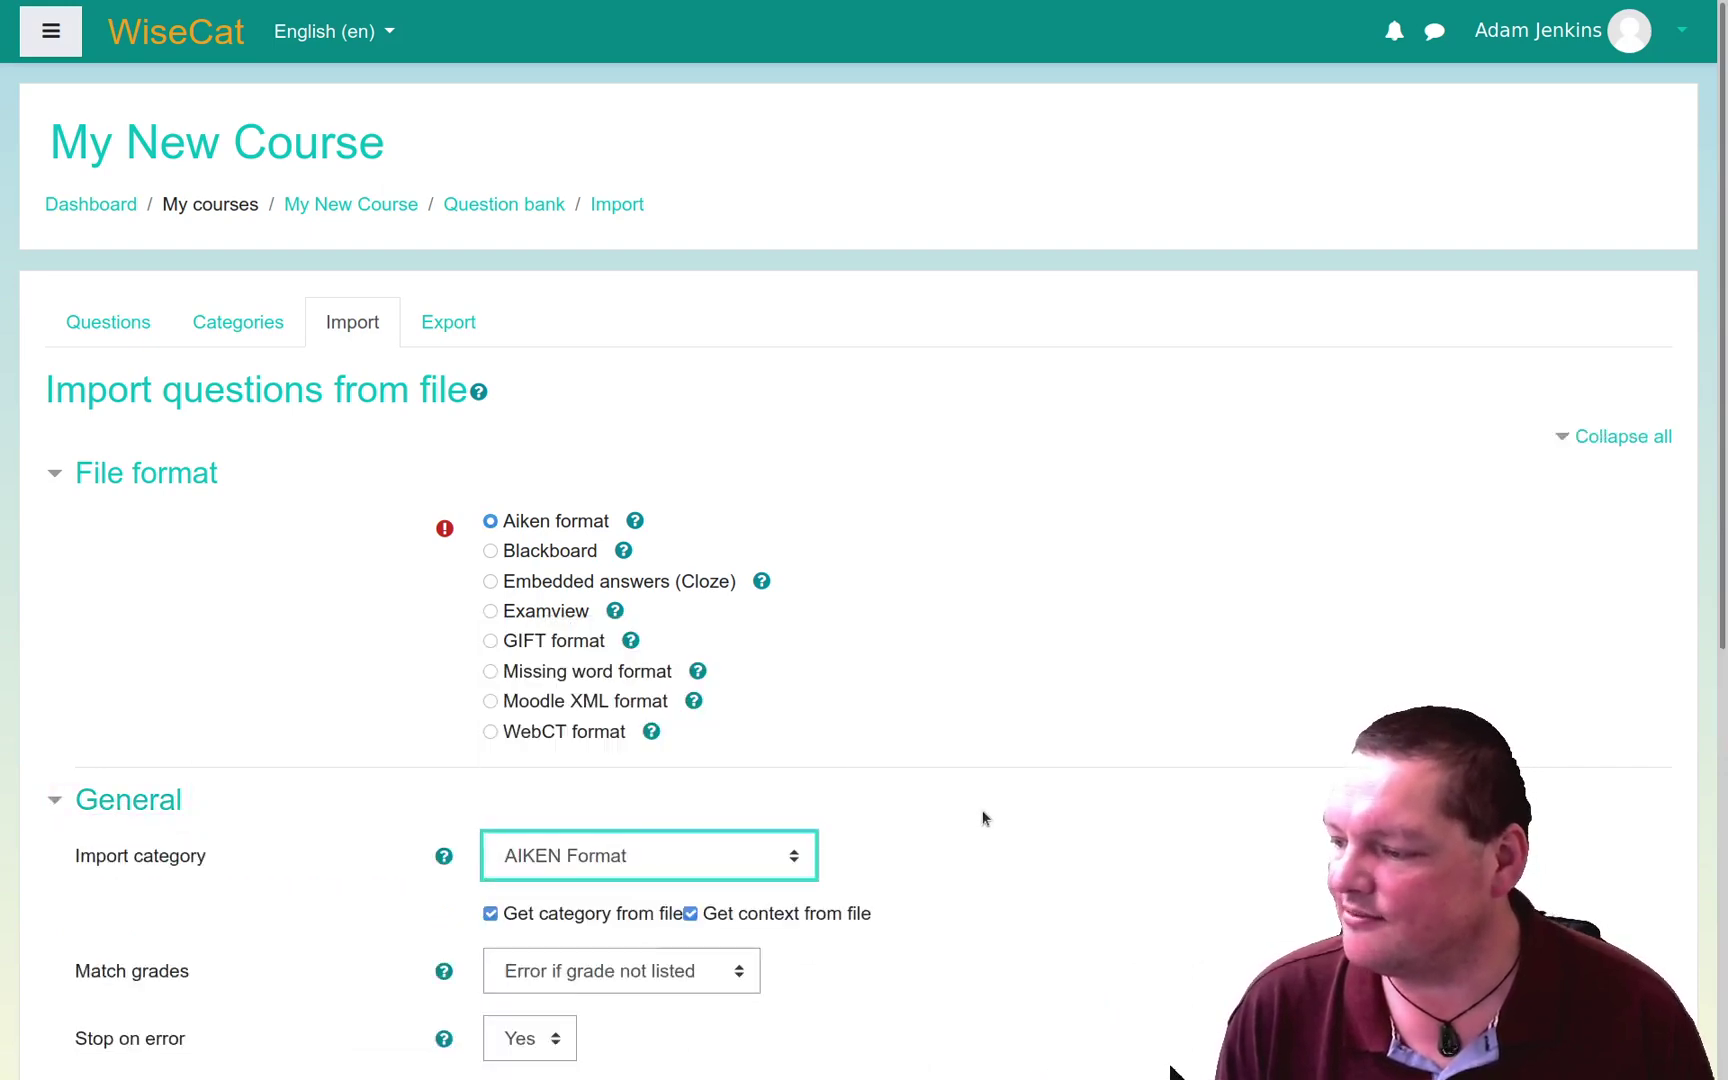
scroll(985, 818, down, 5)
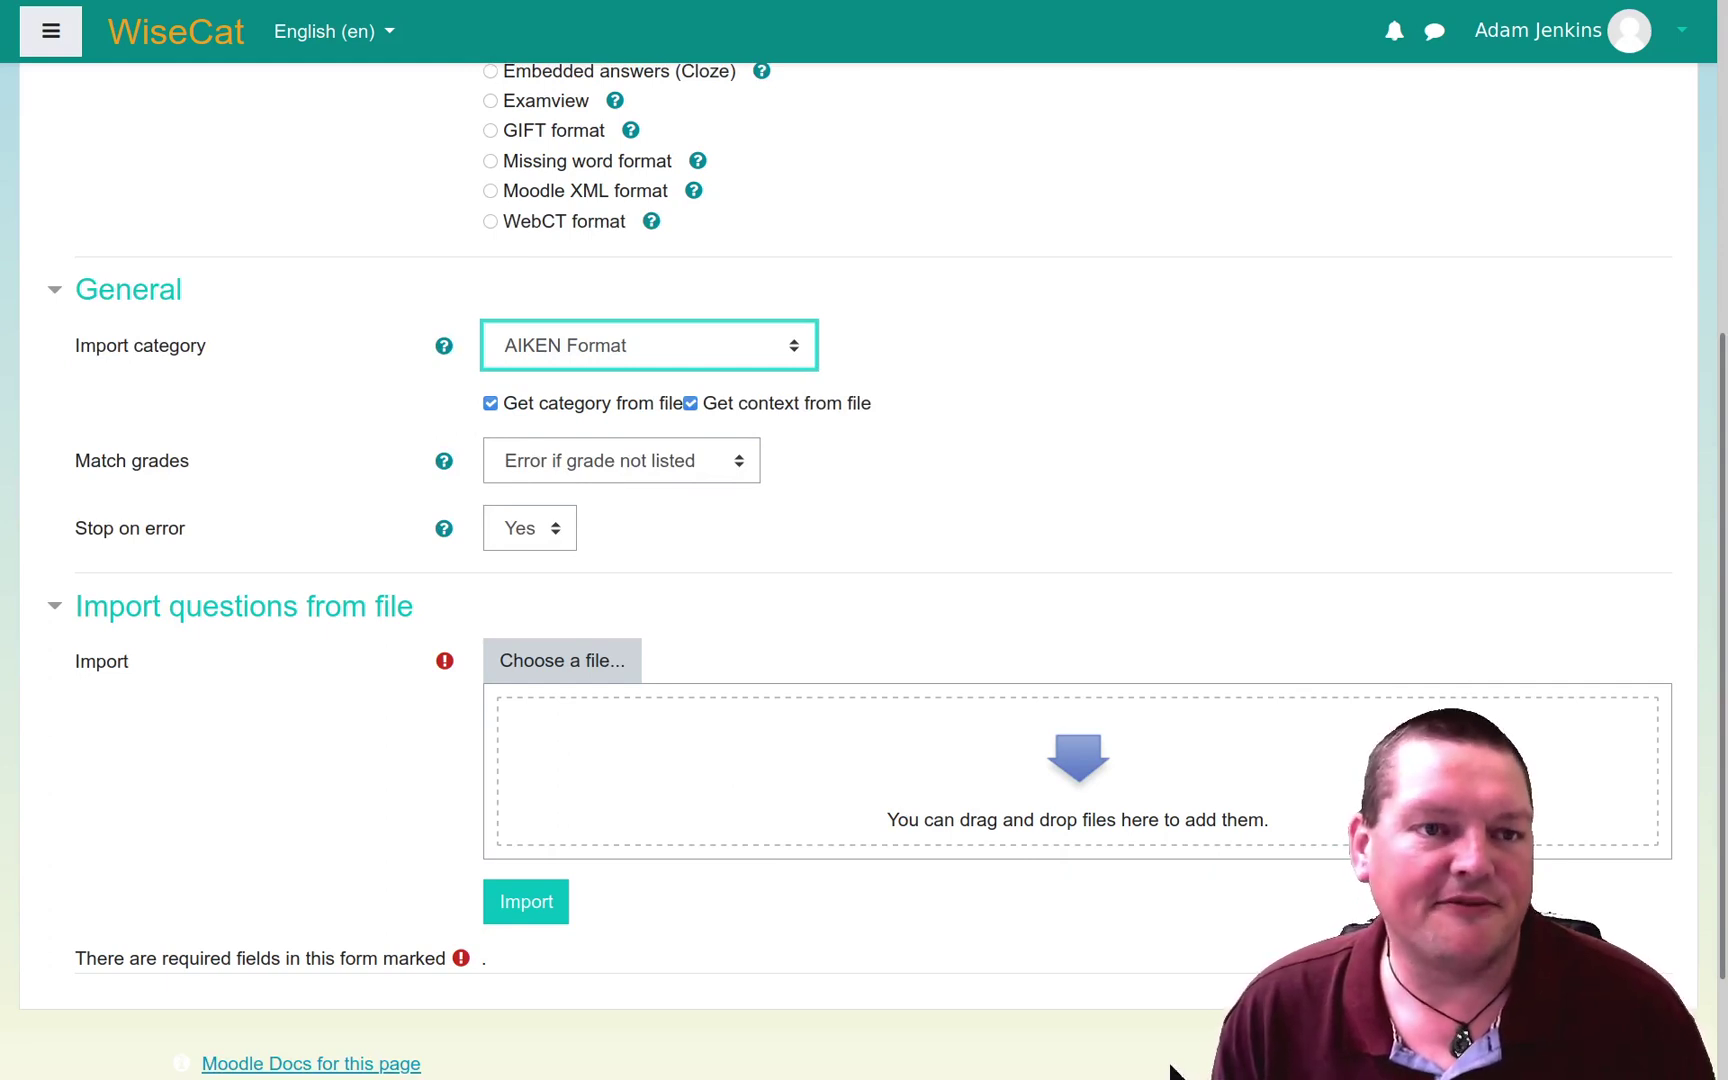
click(1172, 1070)
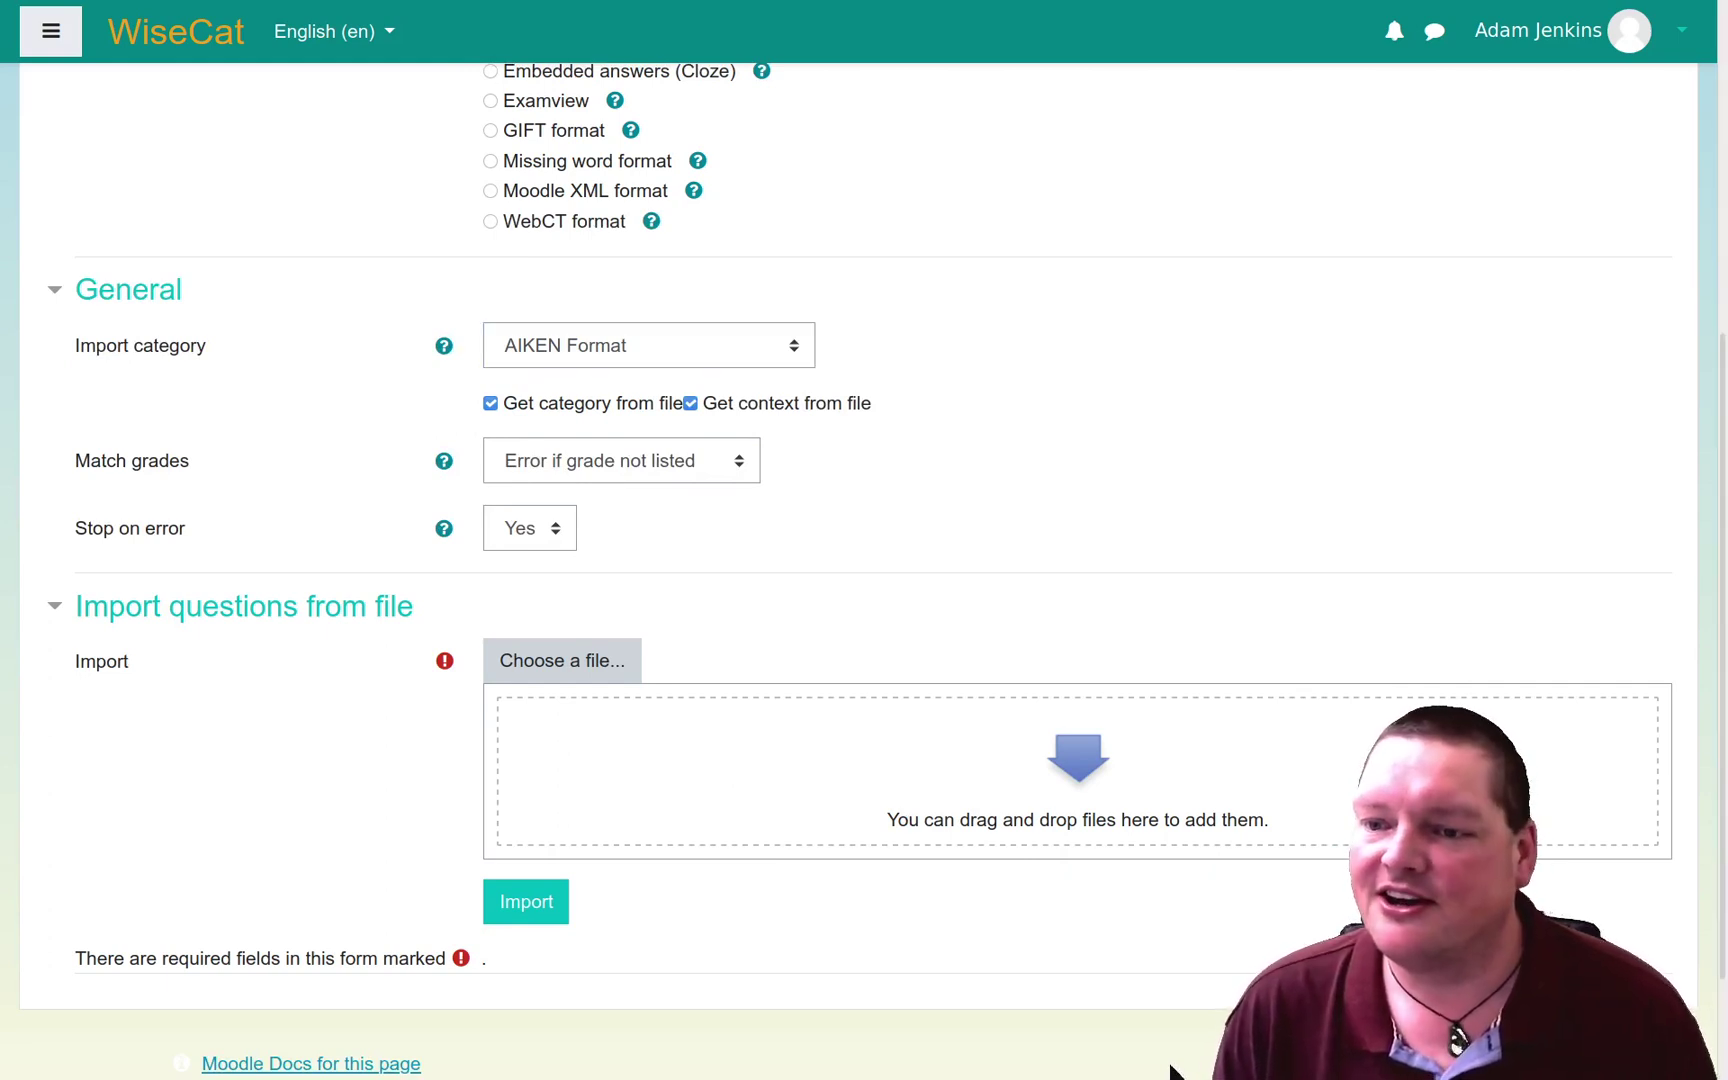
Step: Attach the AIKEN file, import its two questions, and continue to the question bank
drag(636, 567, 783, 744)
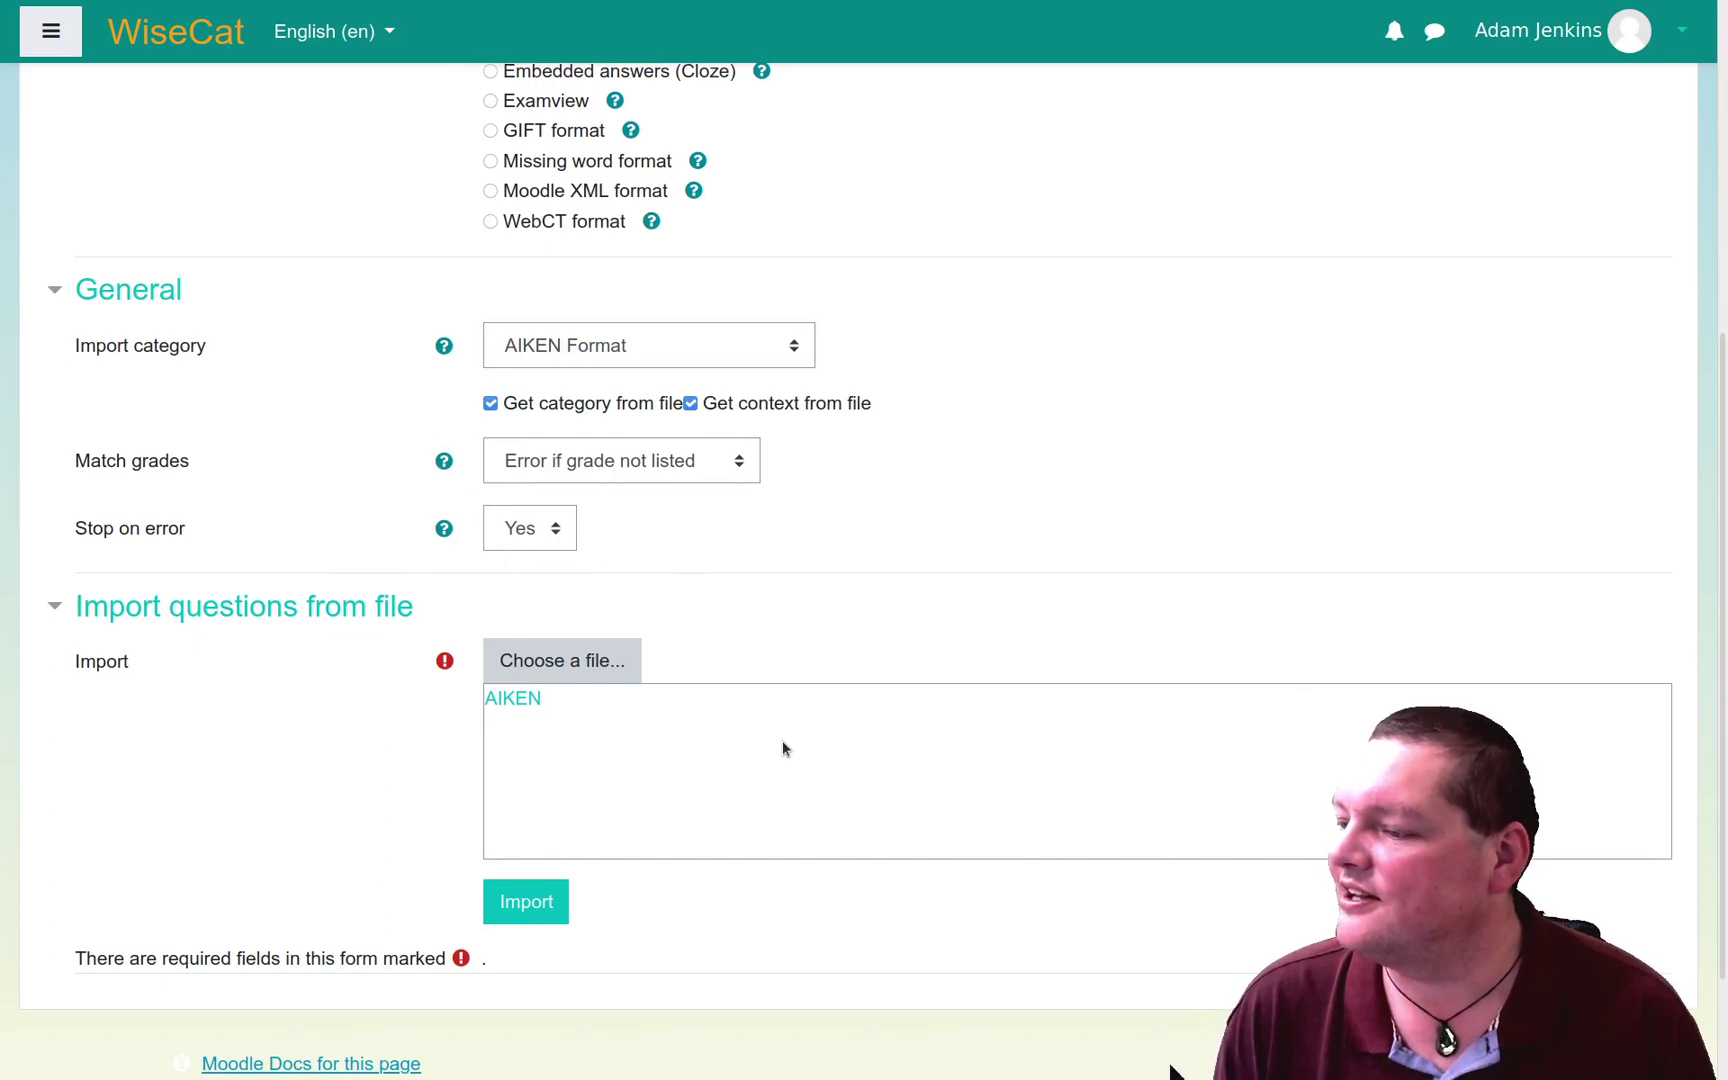
click(544, 906)
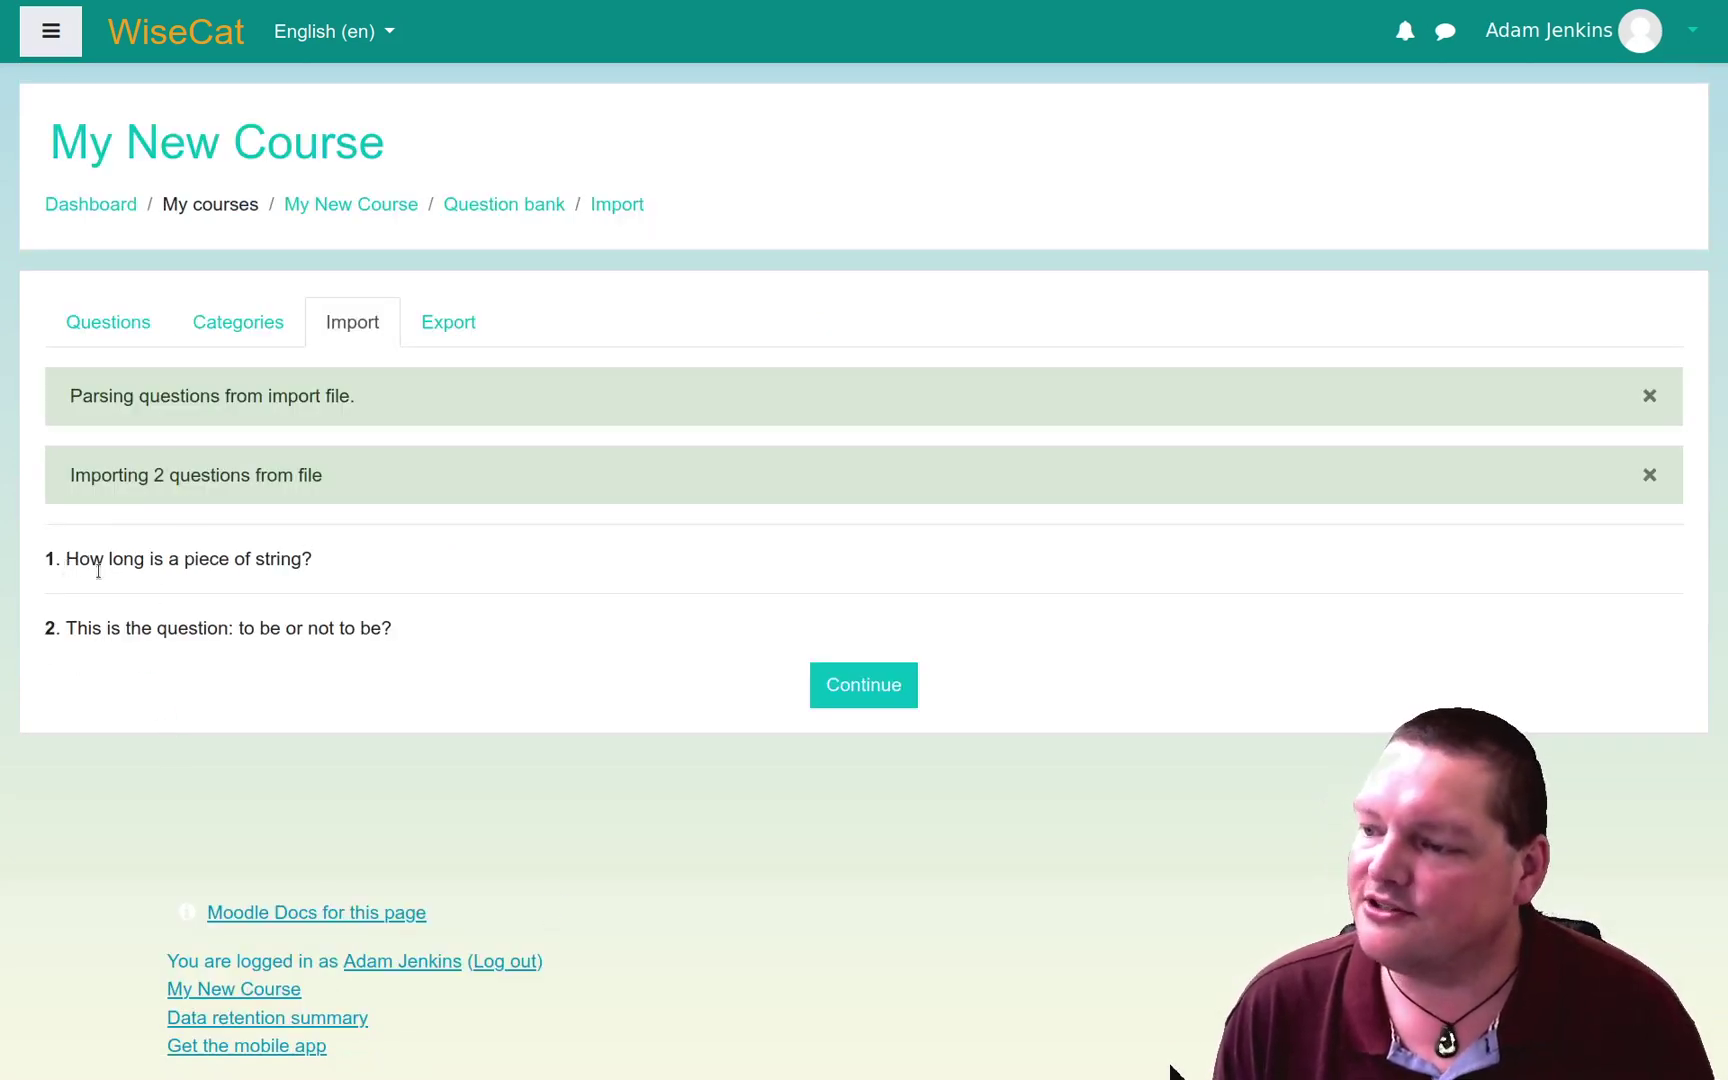
drag(98, 570, 332, 683)
click(335, 681)
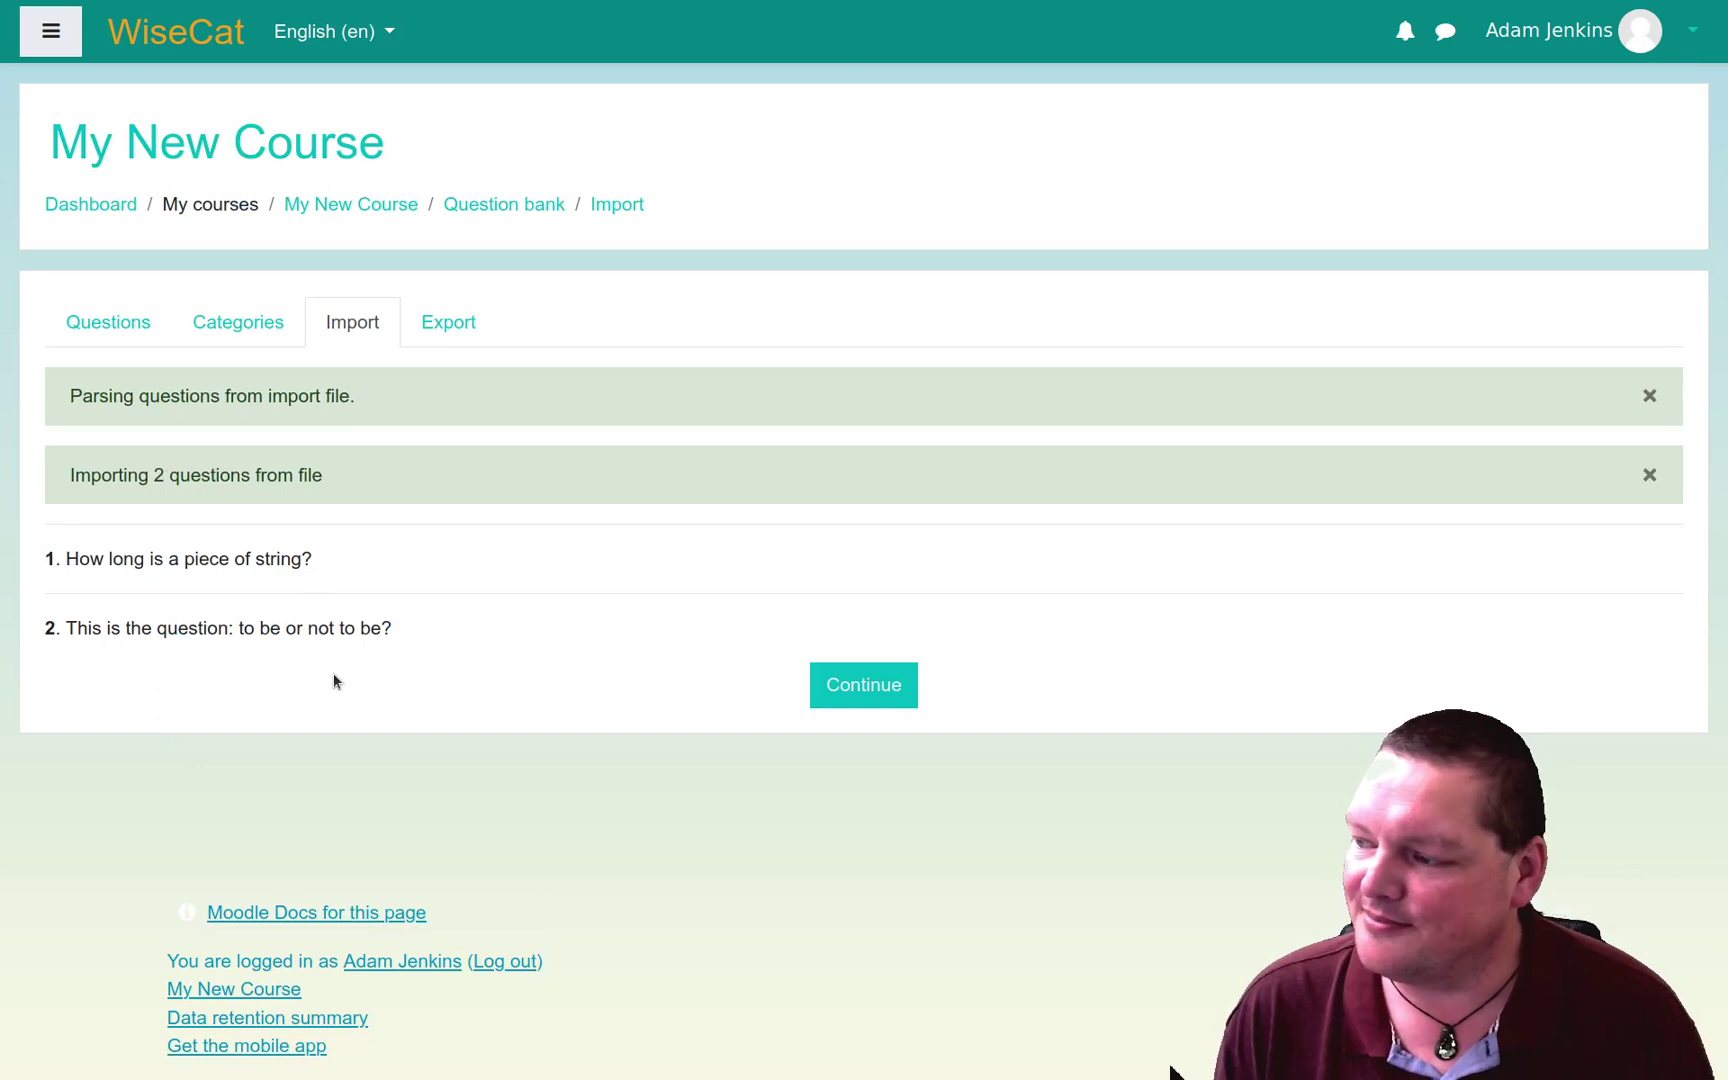
click(893, 700)
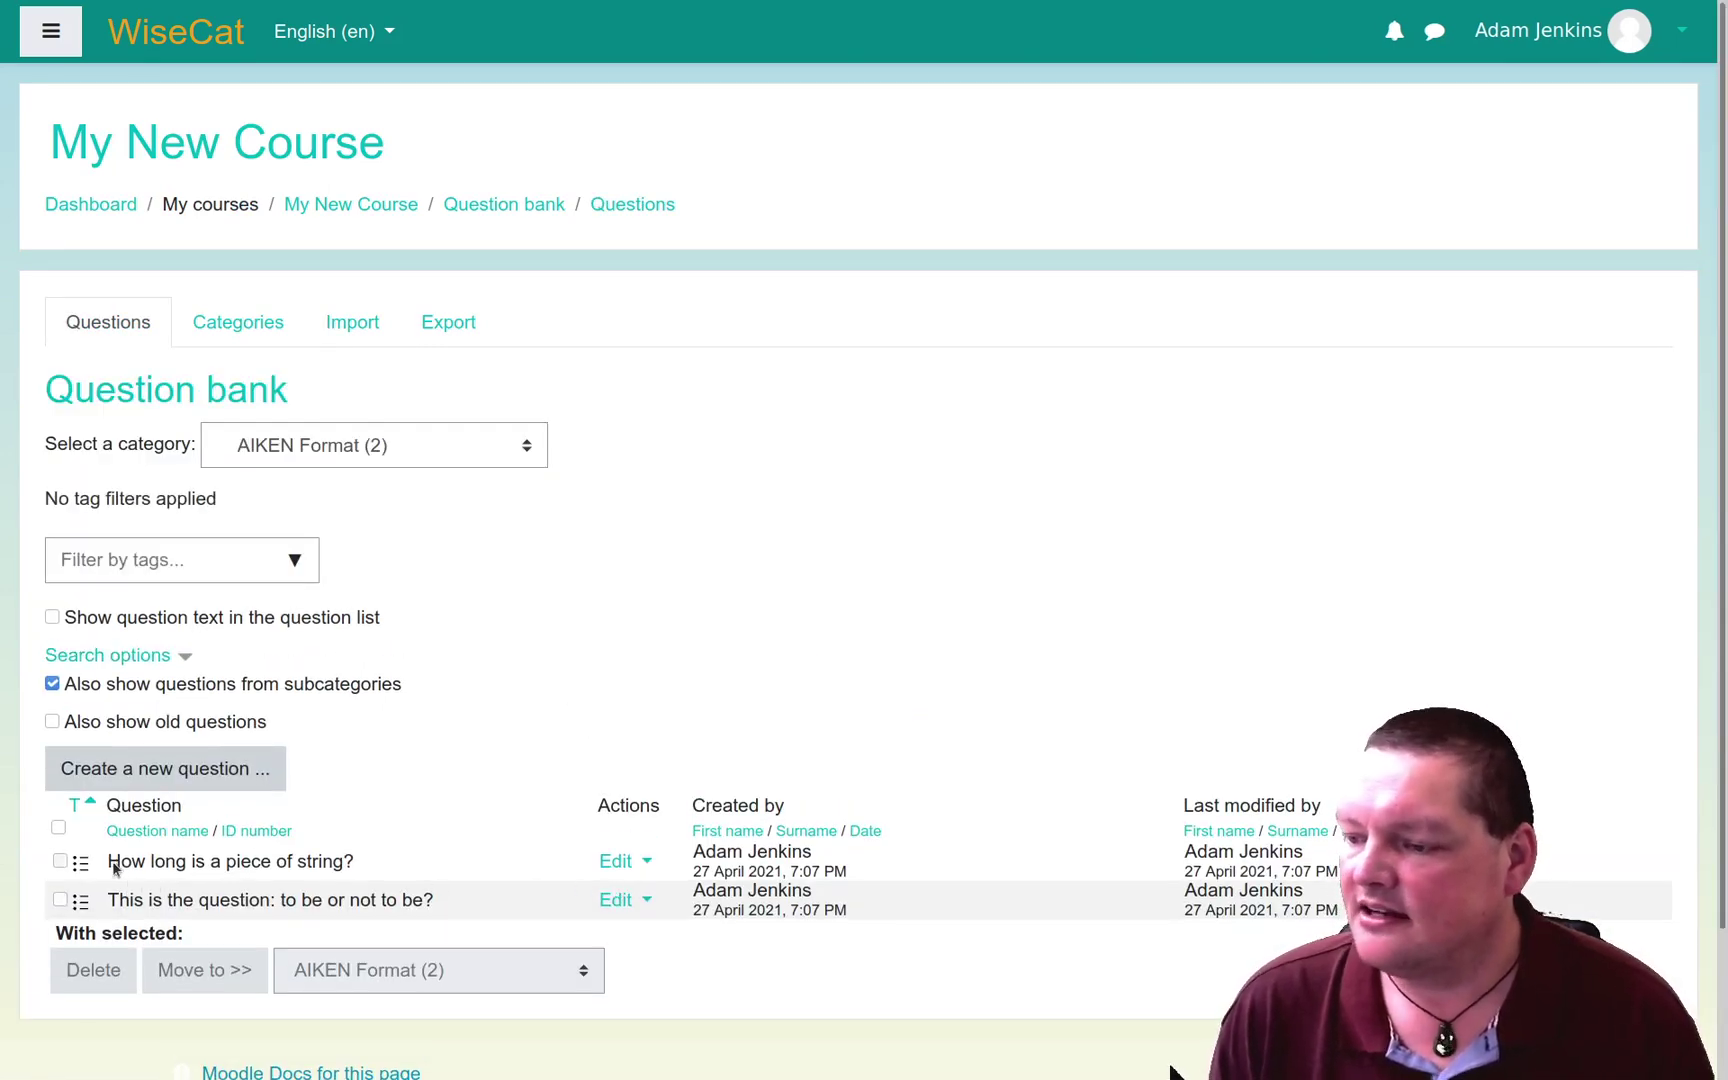
drag(112, 868, 362, 864)
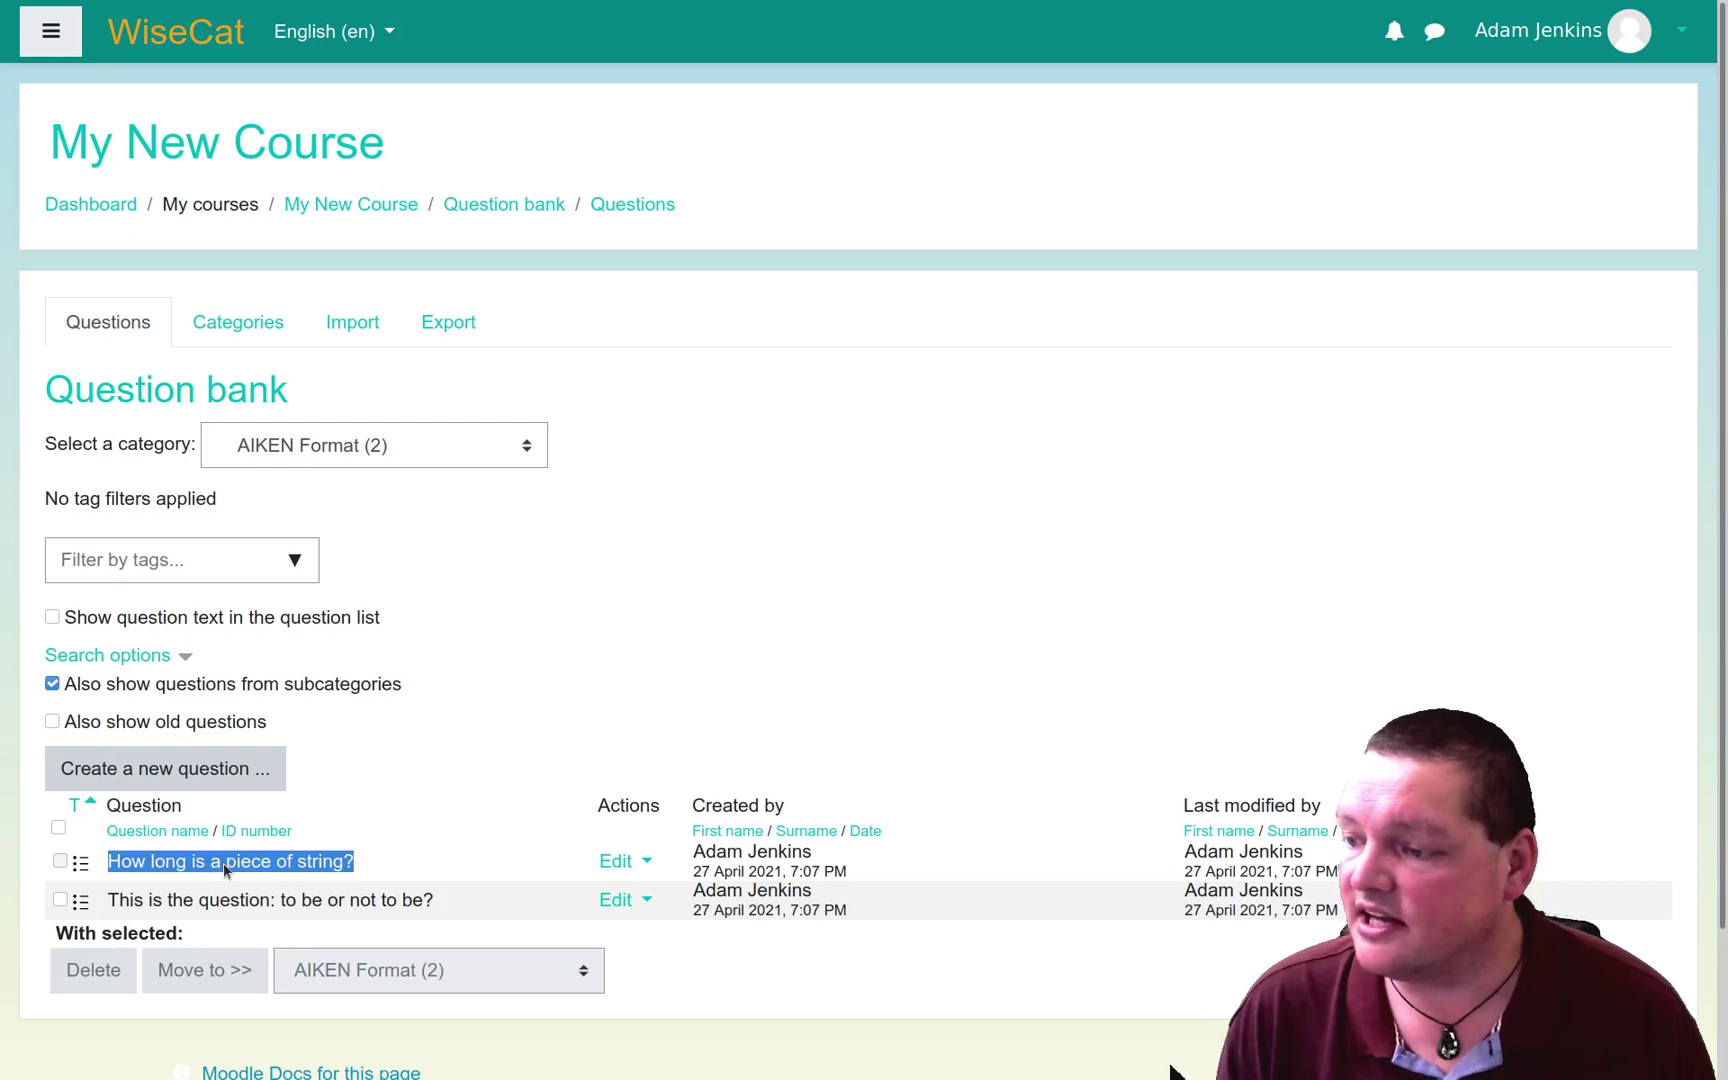
click(626, 862)
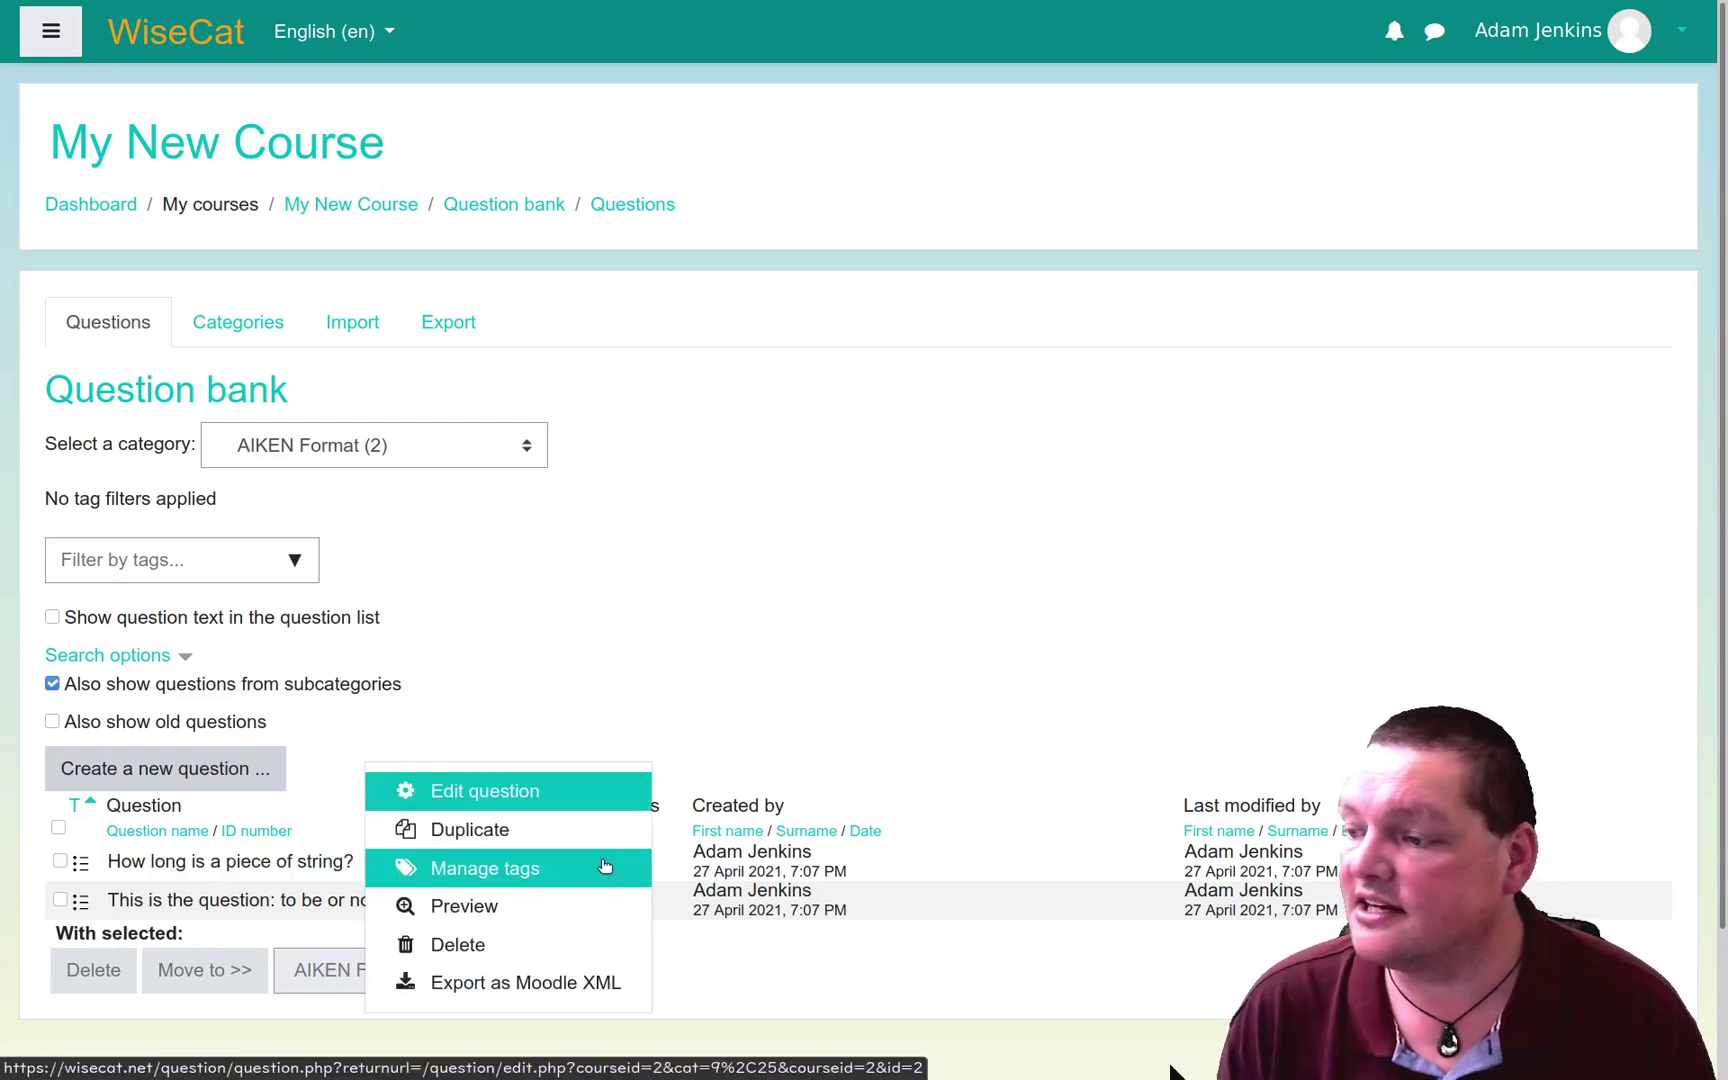
click(530, 906)
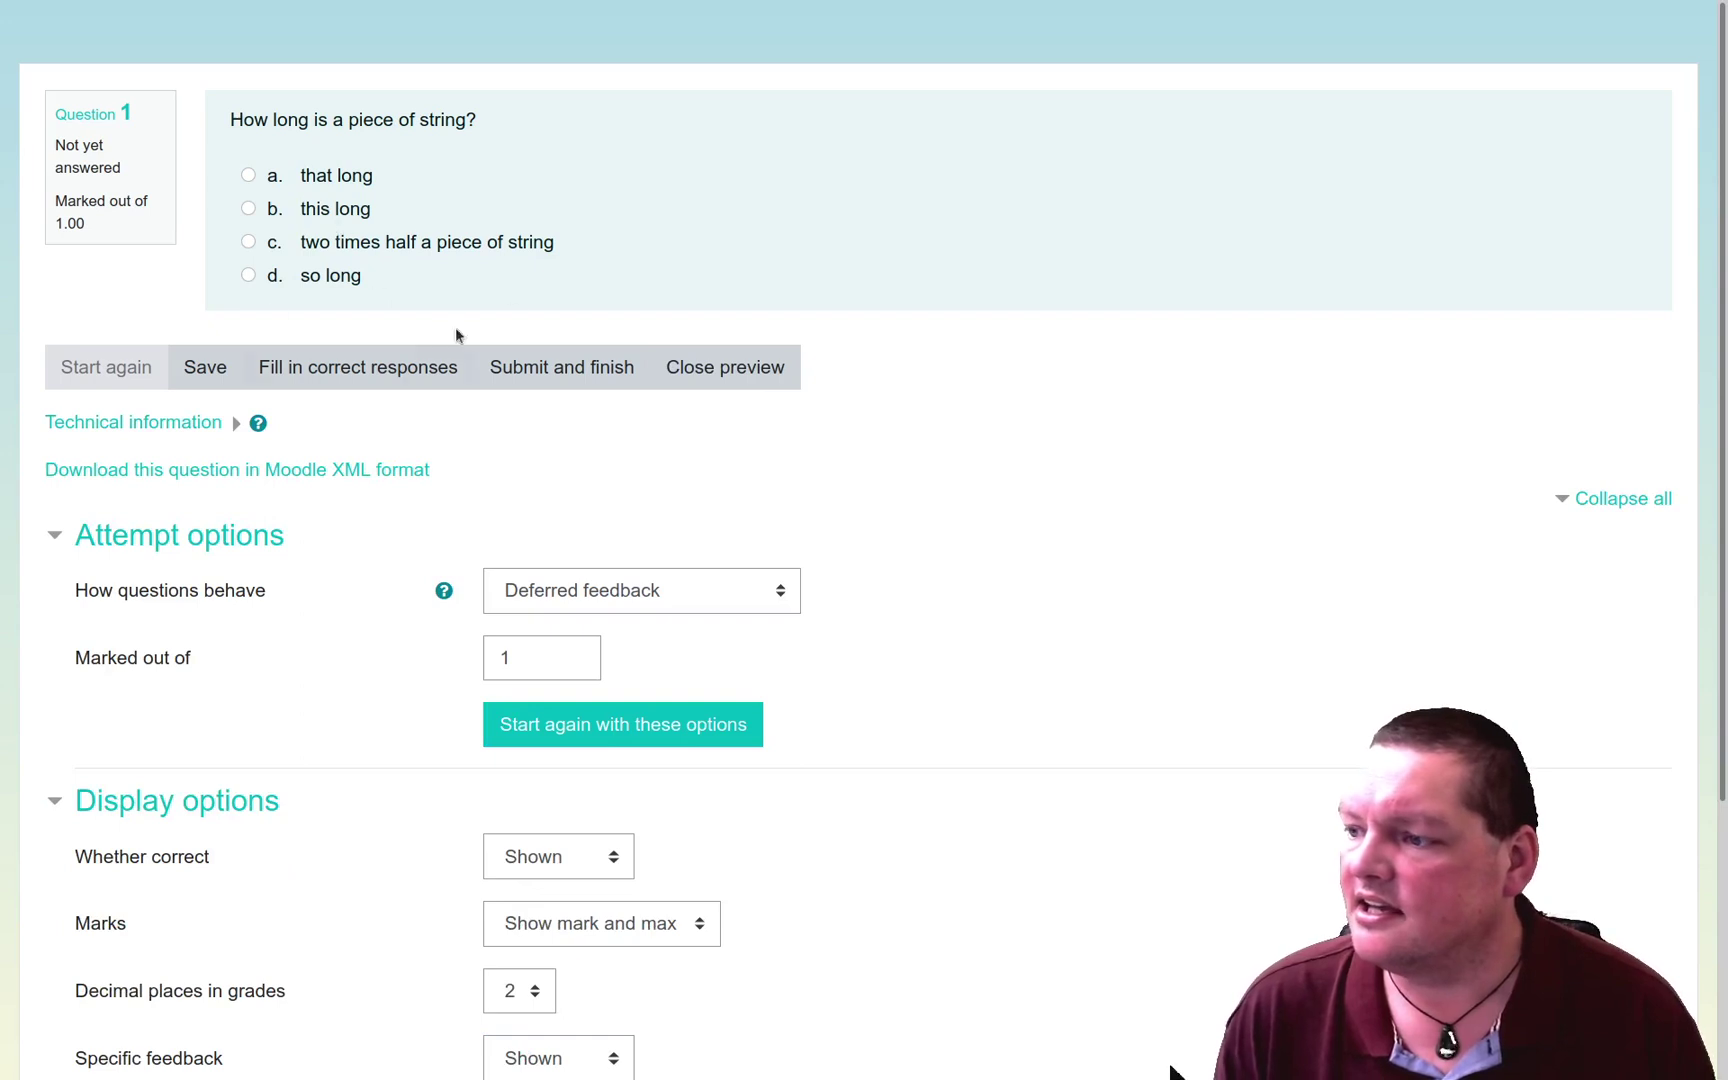
click(722, 368)
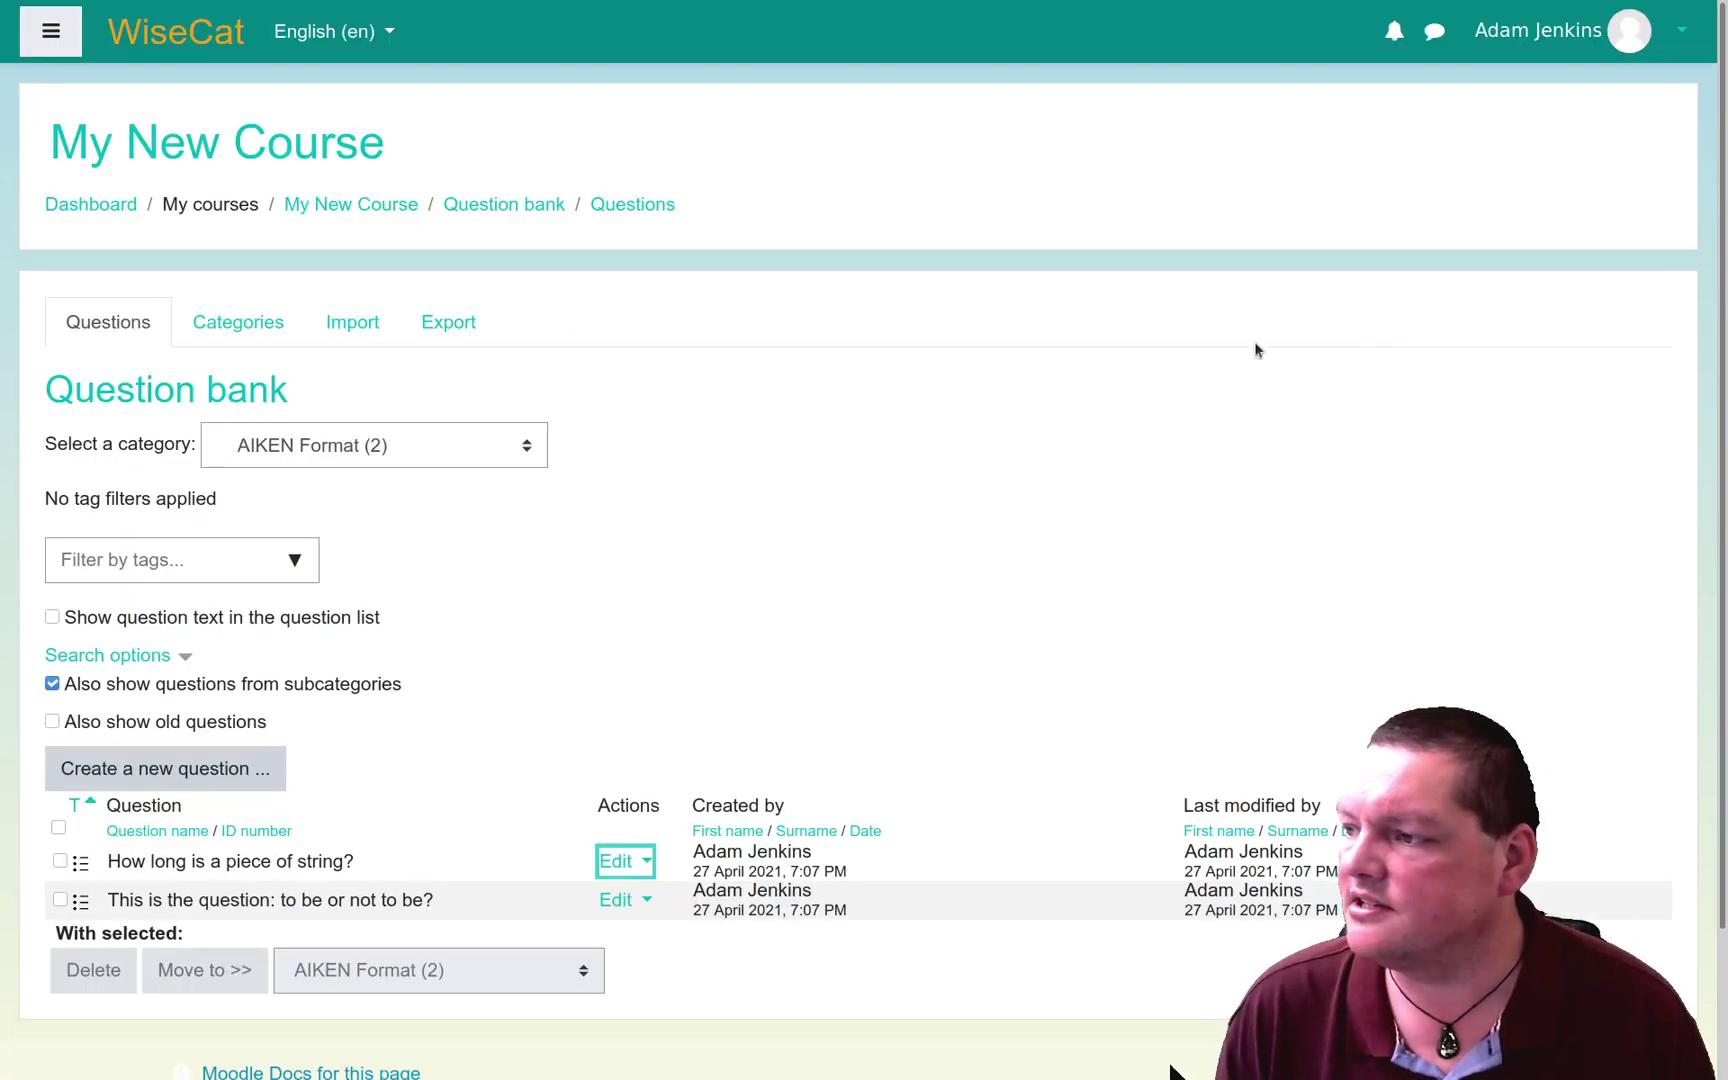
click(640, 900)
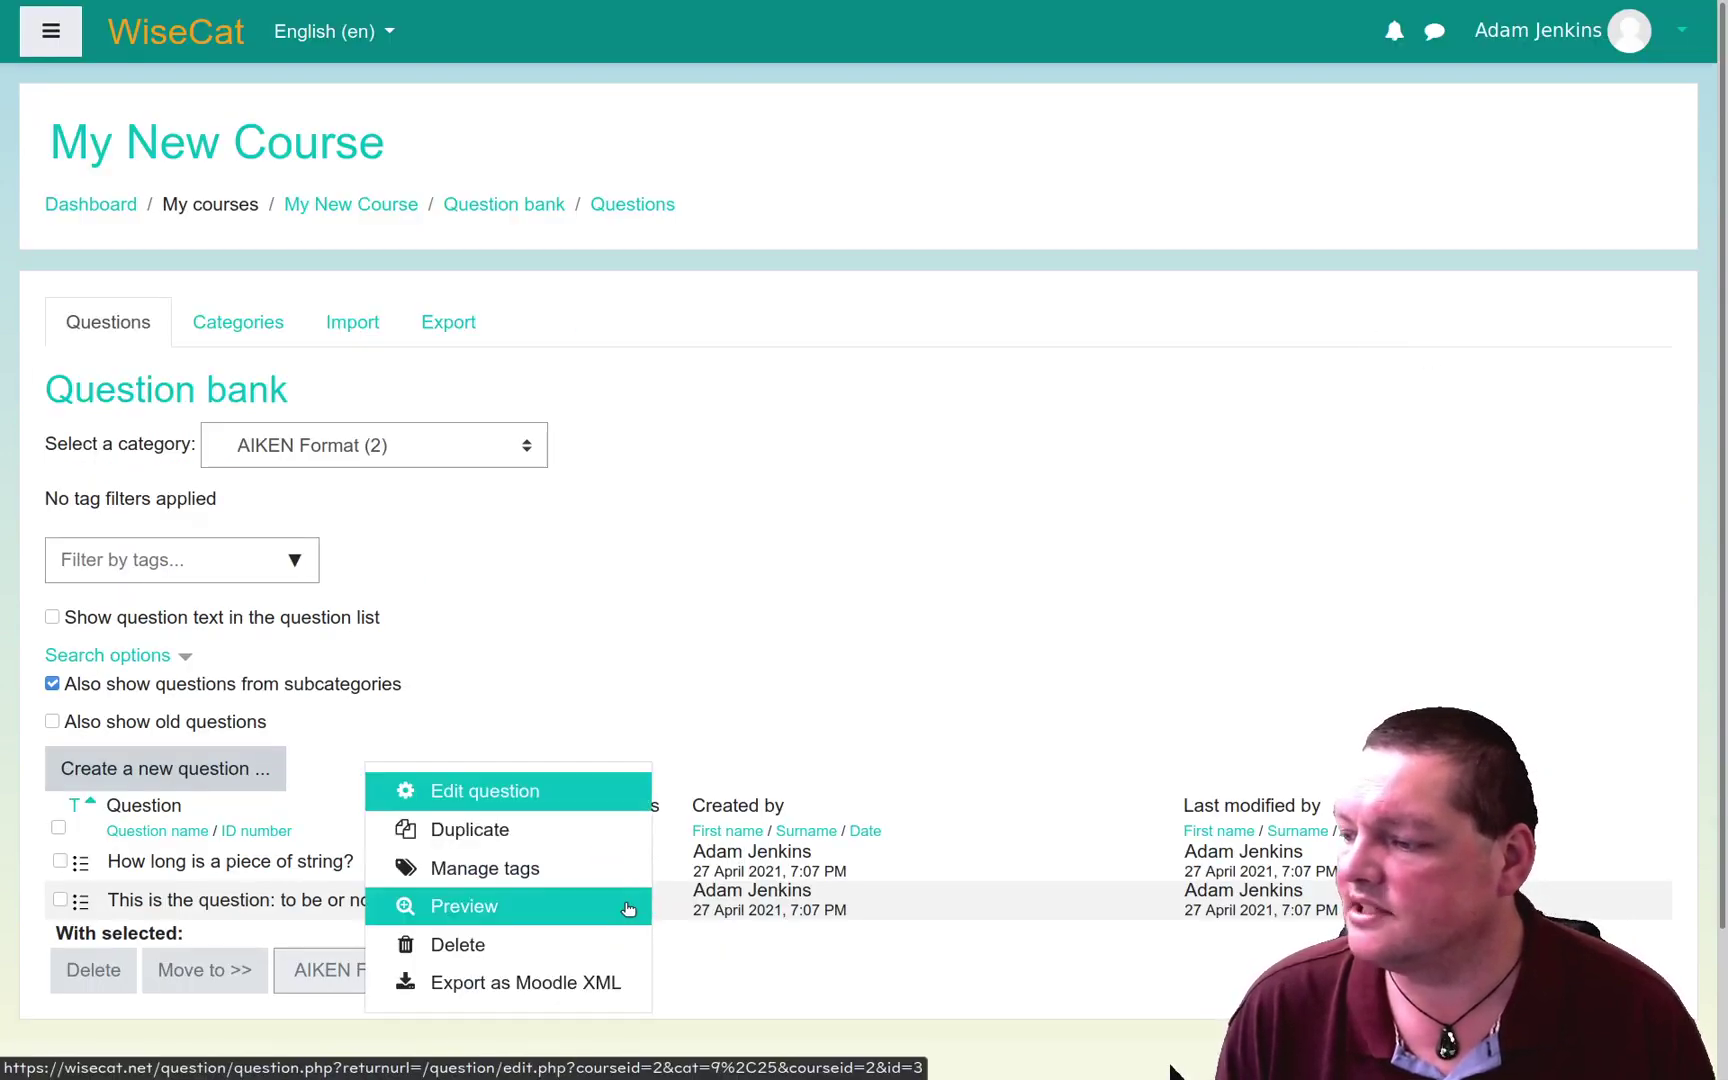
click(490, 909)
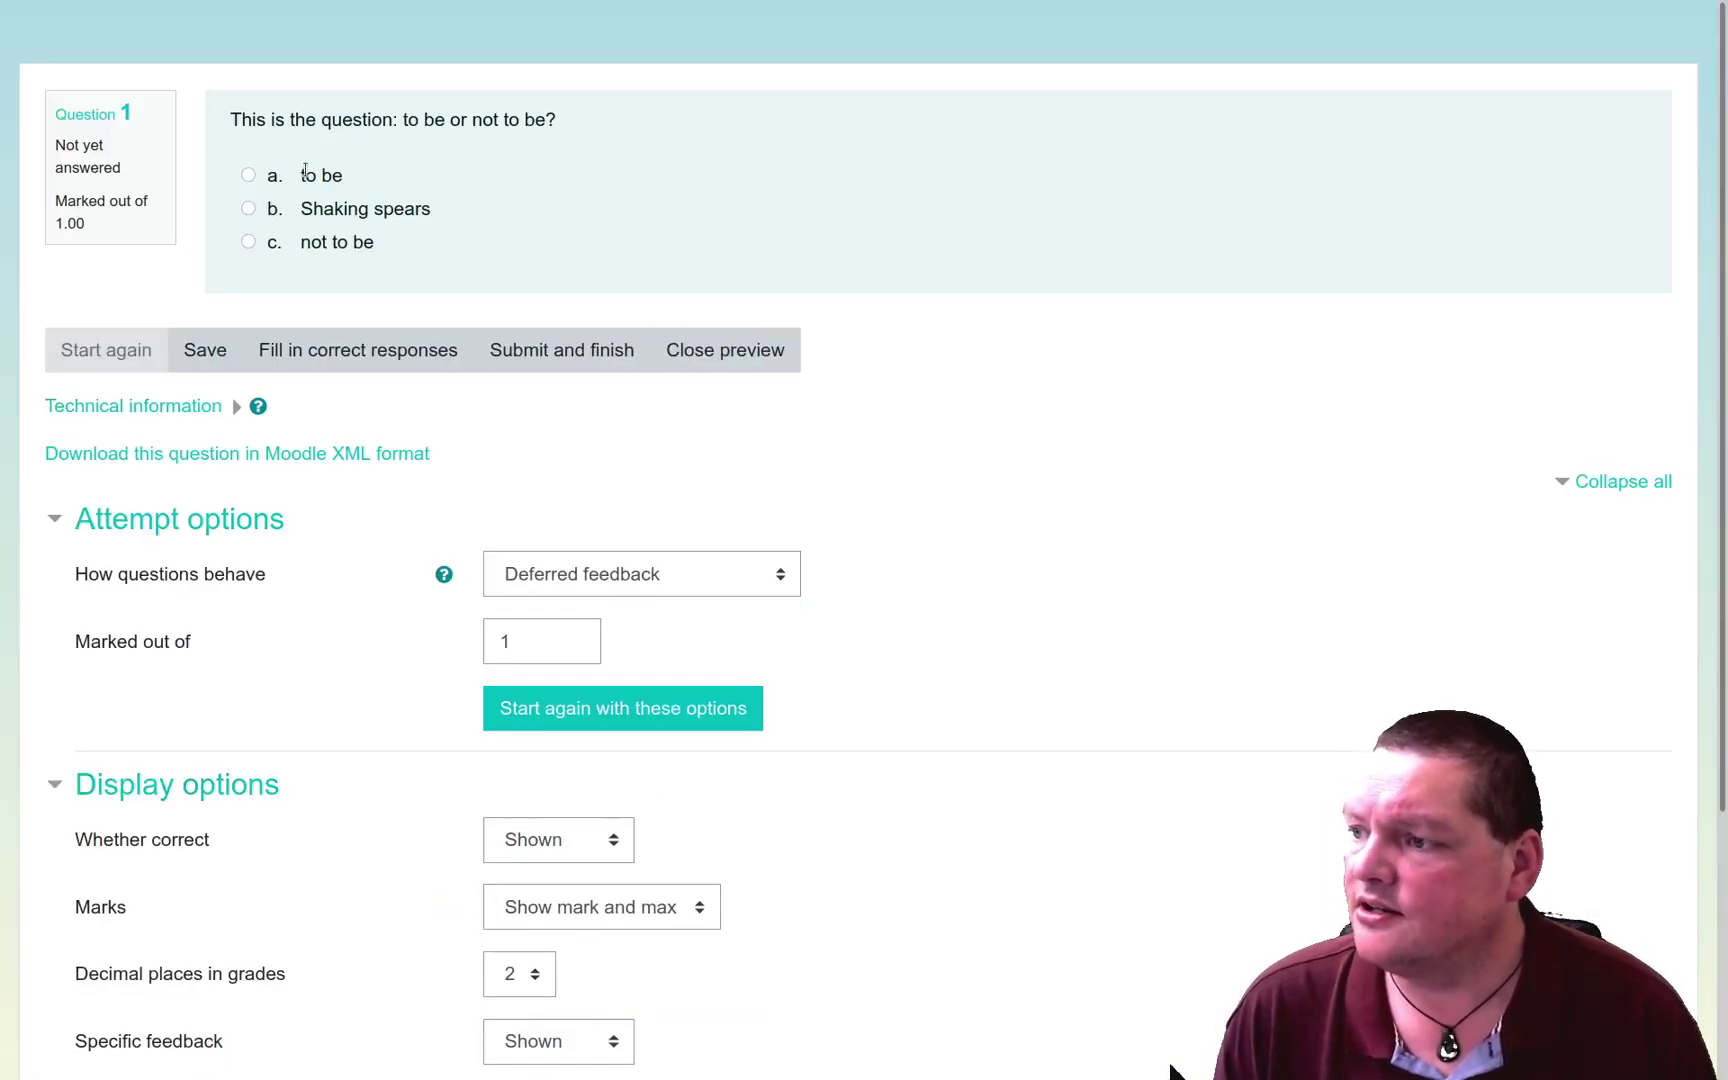
click(330, 176)
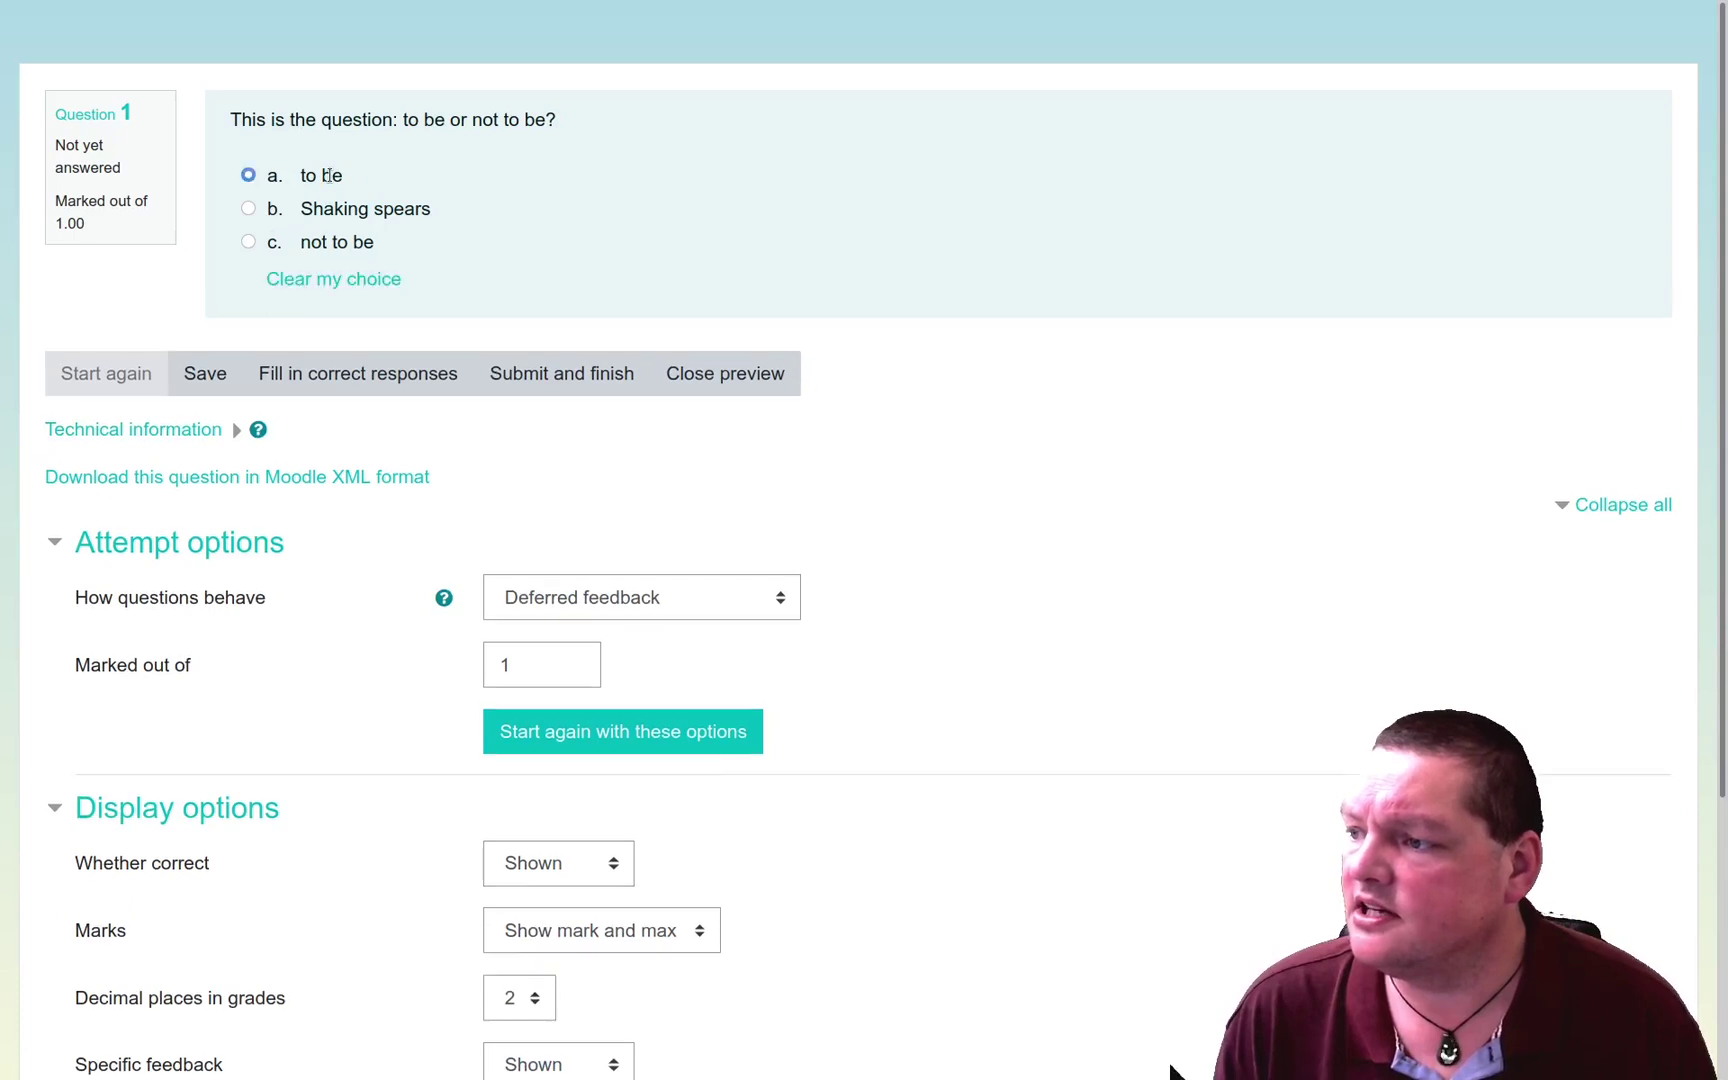
click(592, 385)
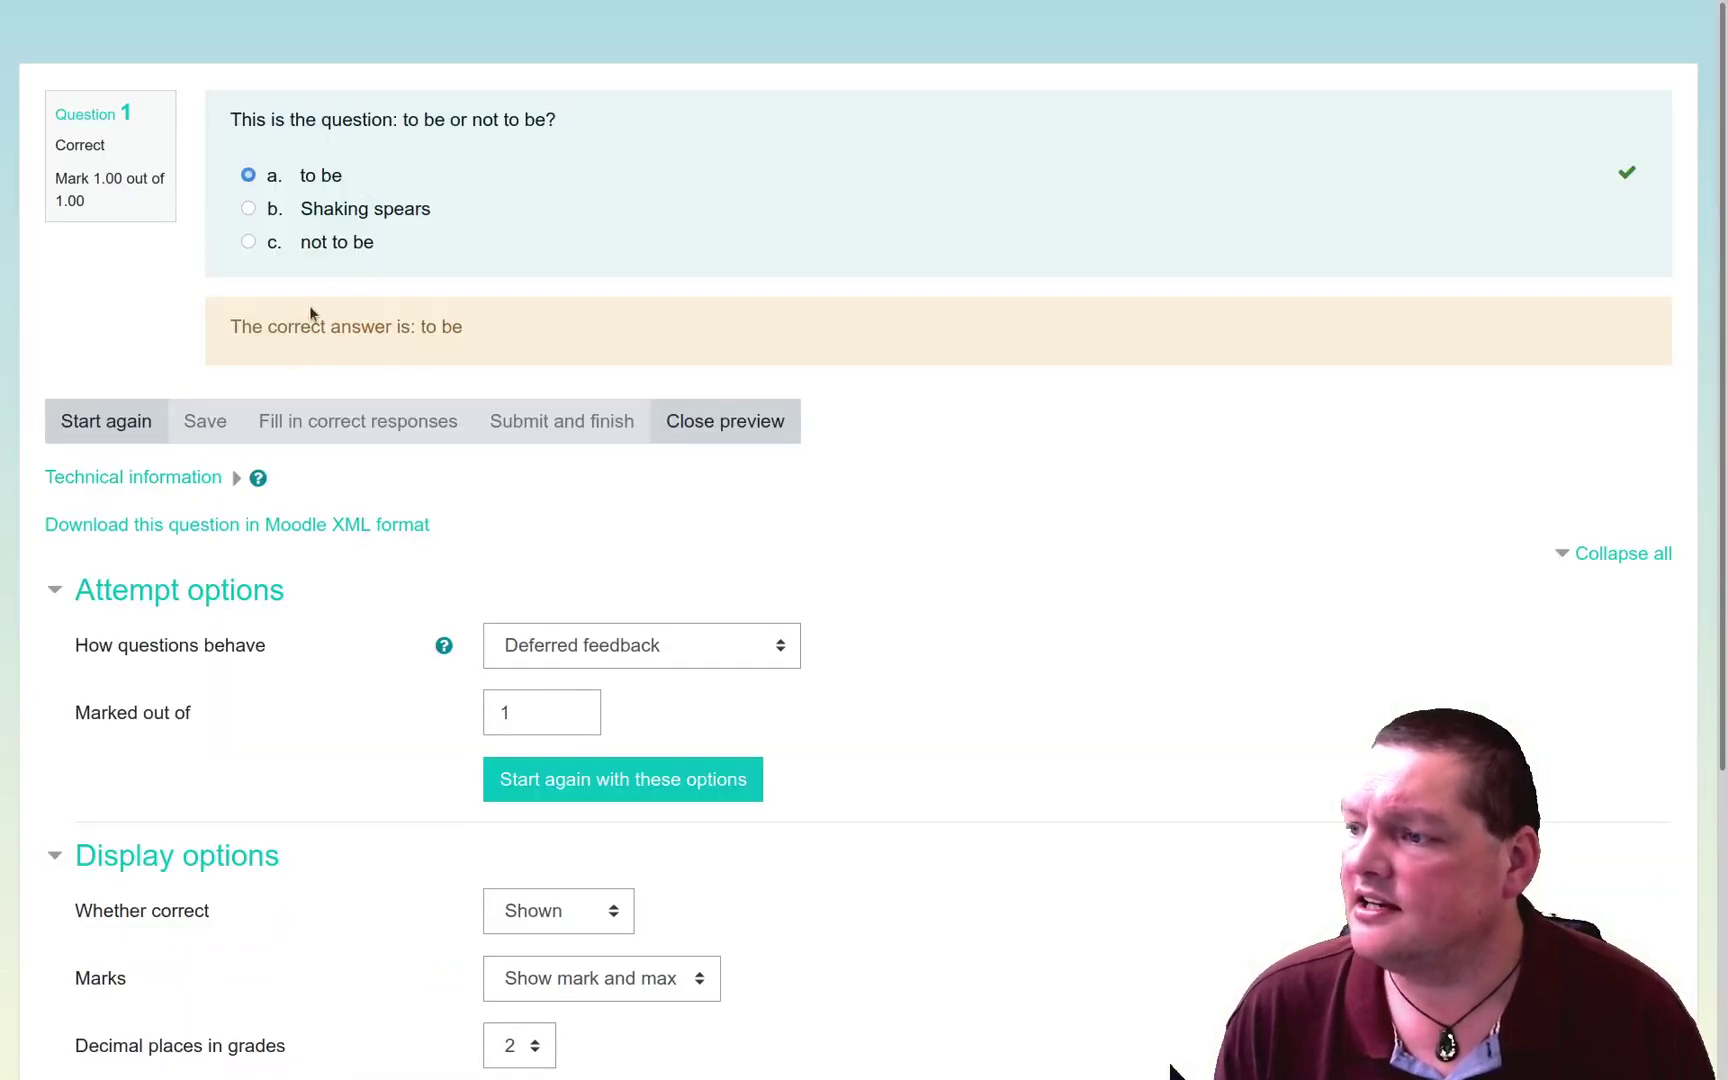
click(665, 425)
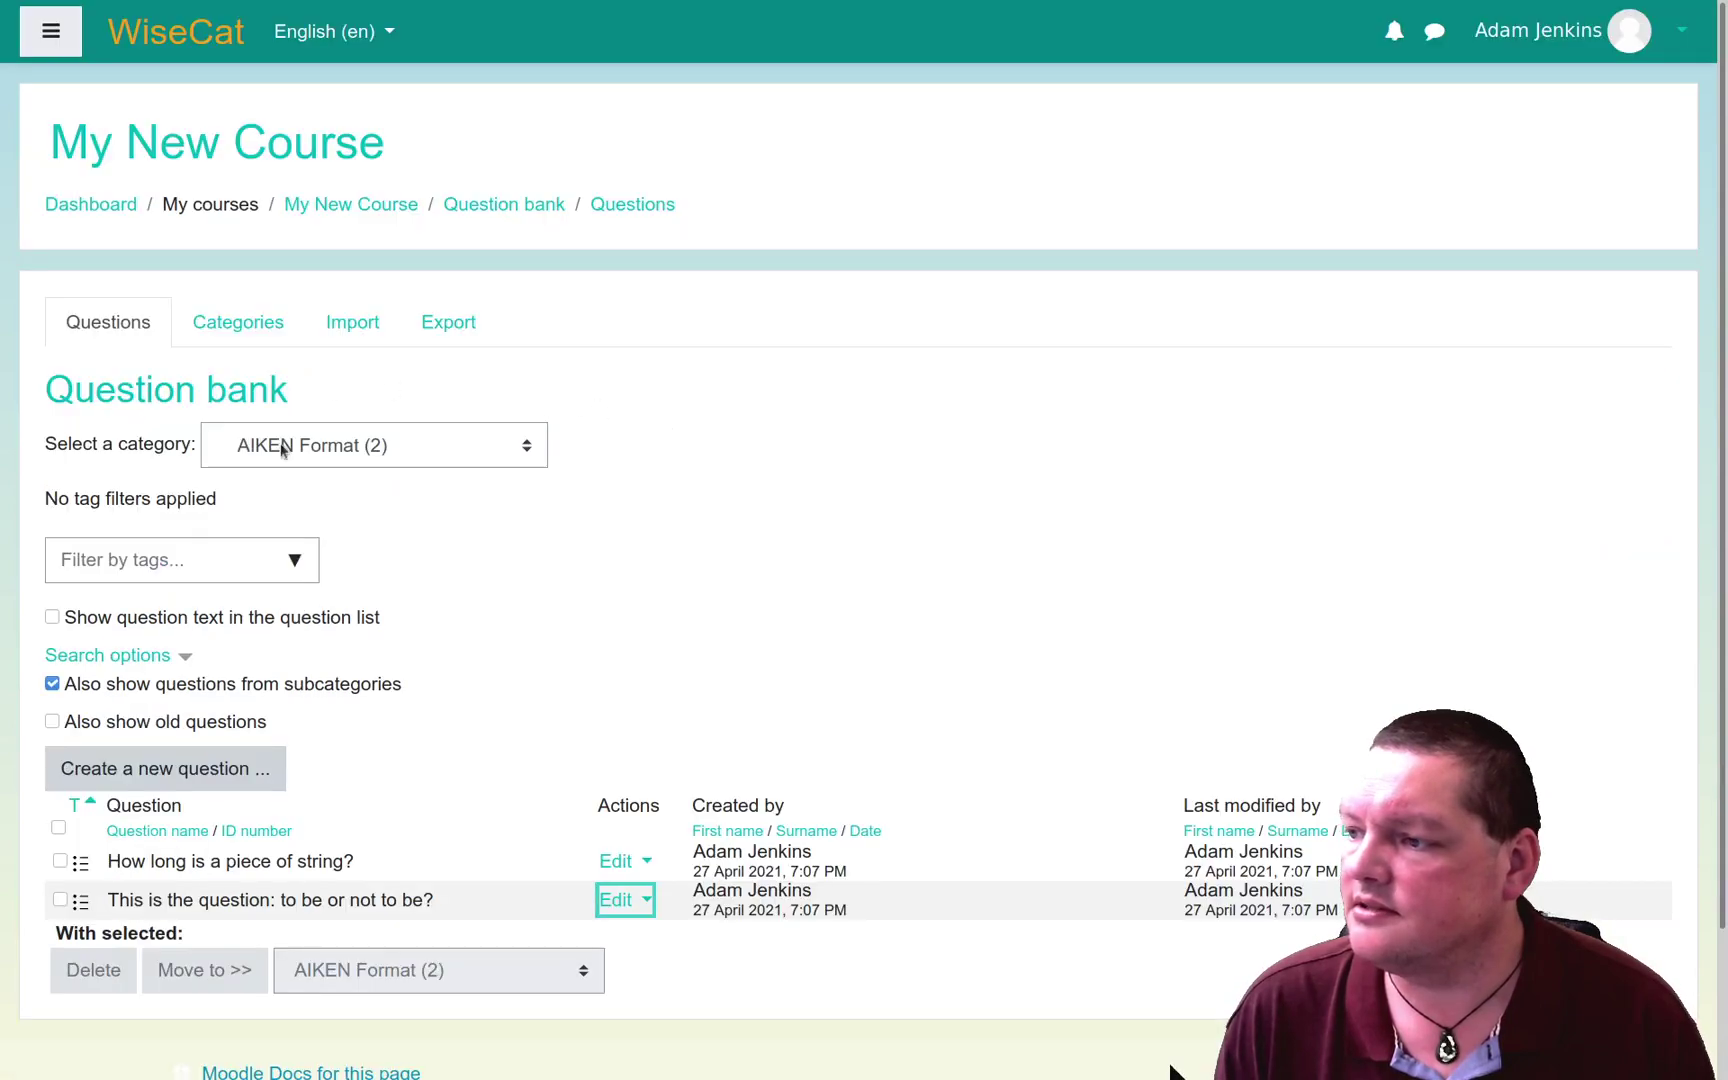
scroll(491, 878, down, 2)
scroll(491, 878, up, 2)
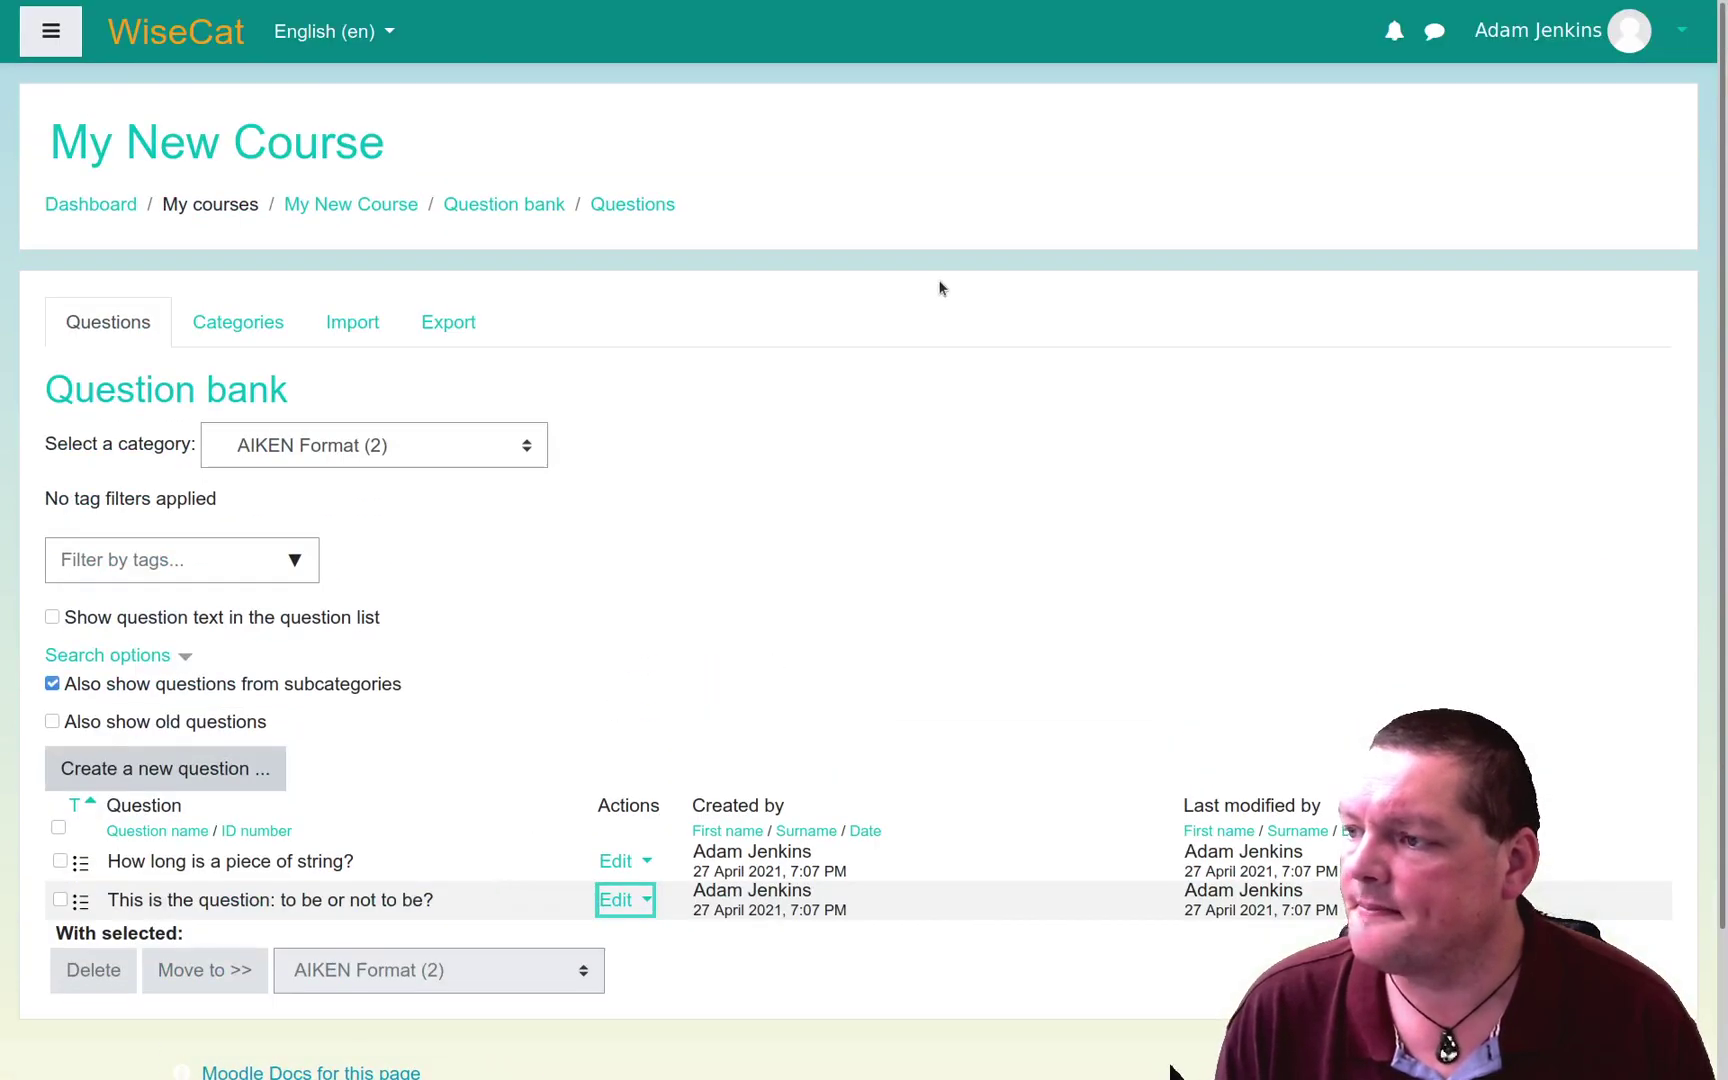
Step: Open My first quiz from My New Course and start editing its questions
click(405, 210)
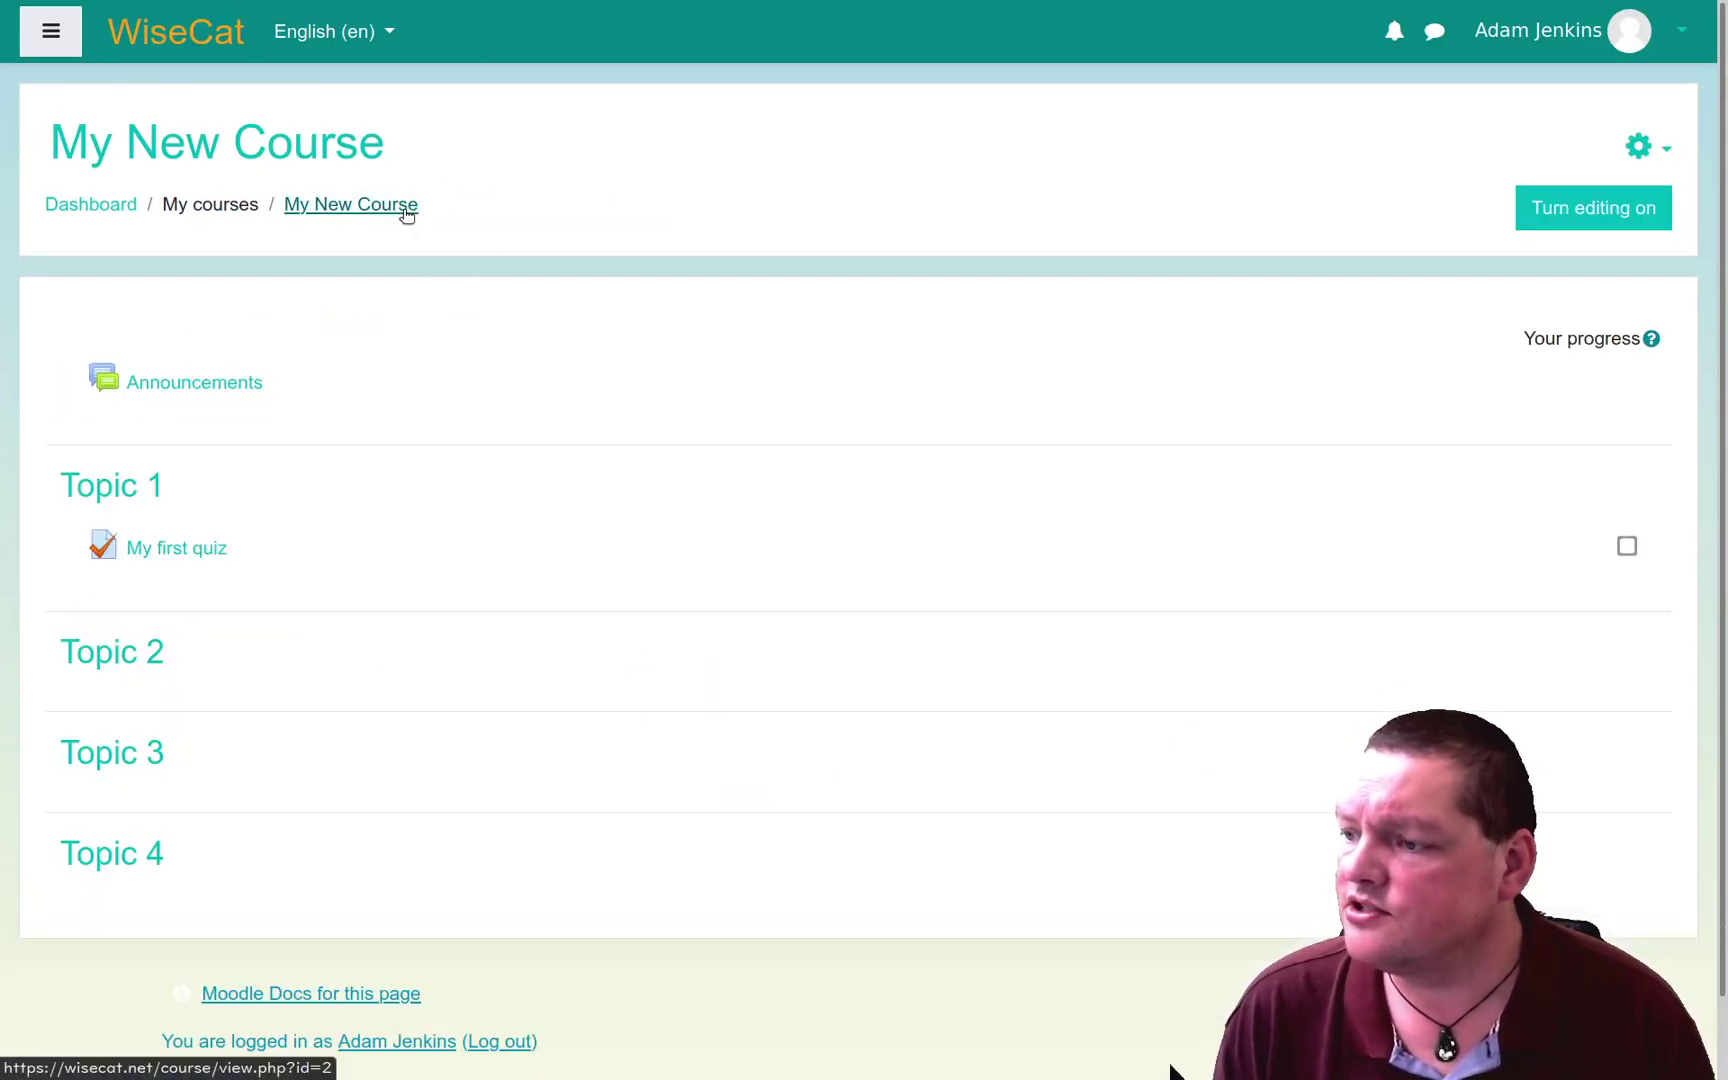
click(202, 550)
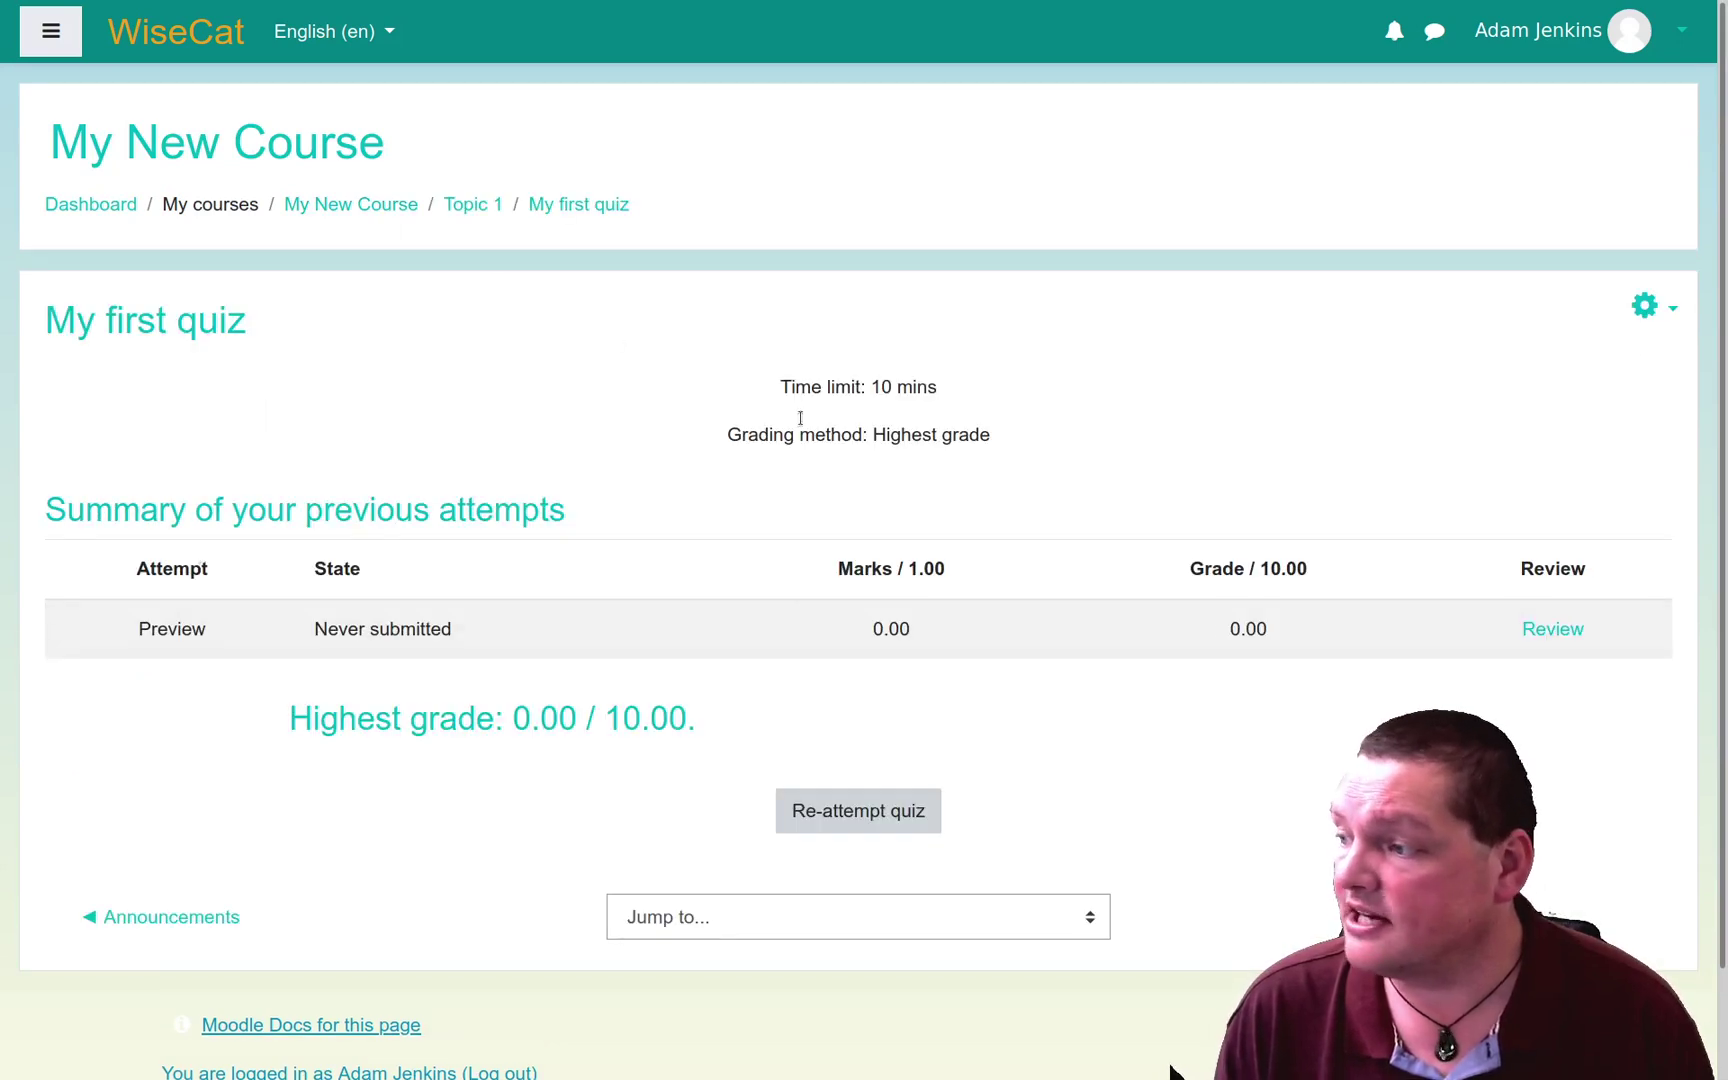
click(1668, 308)
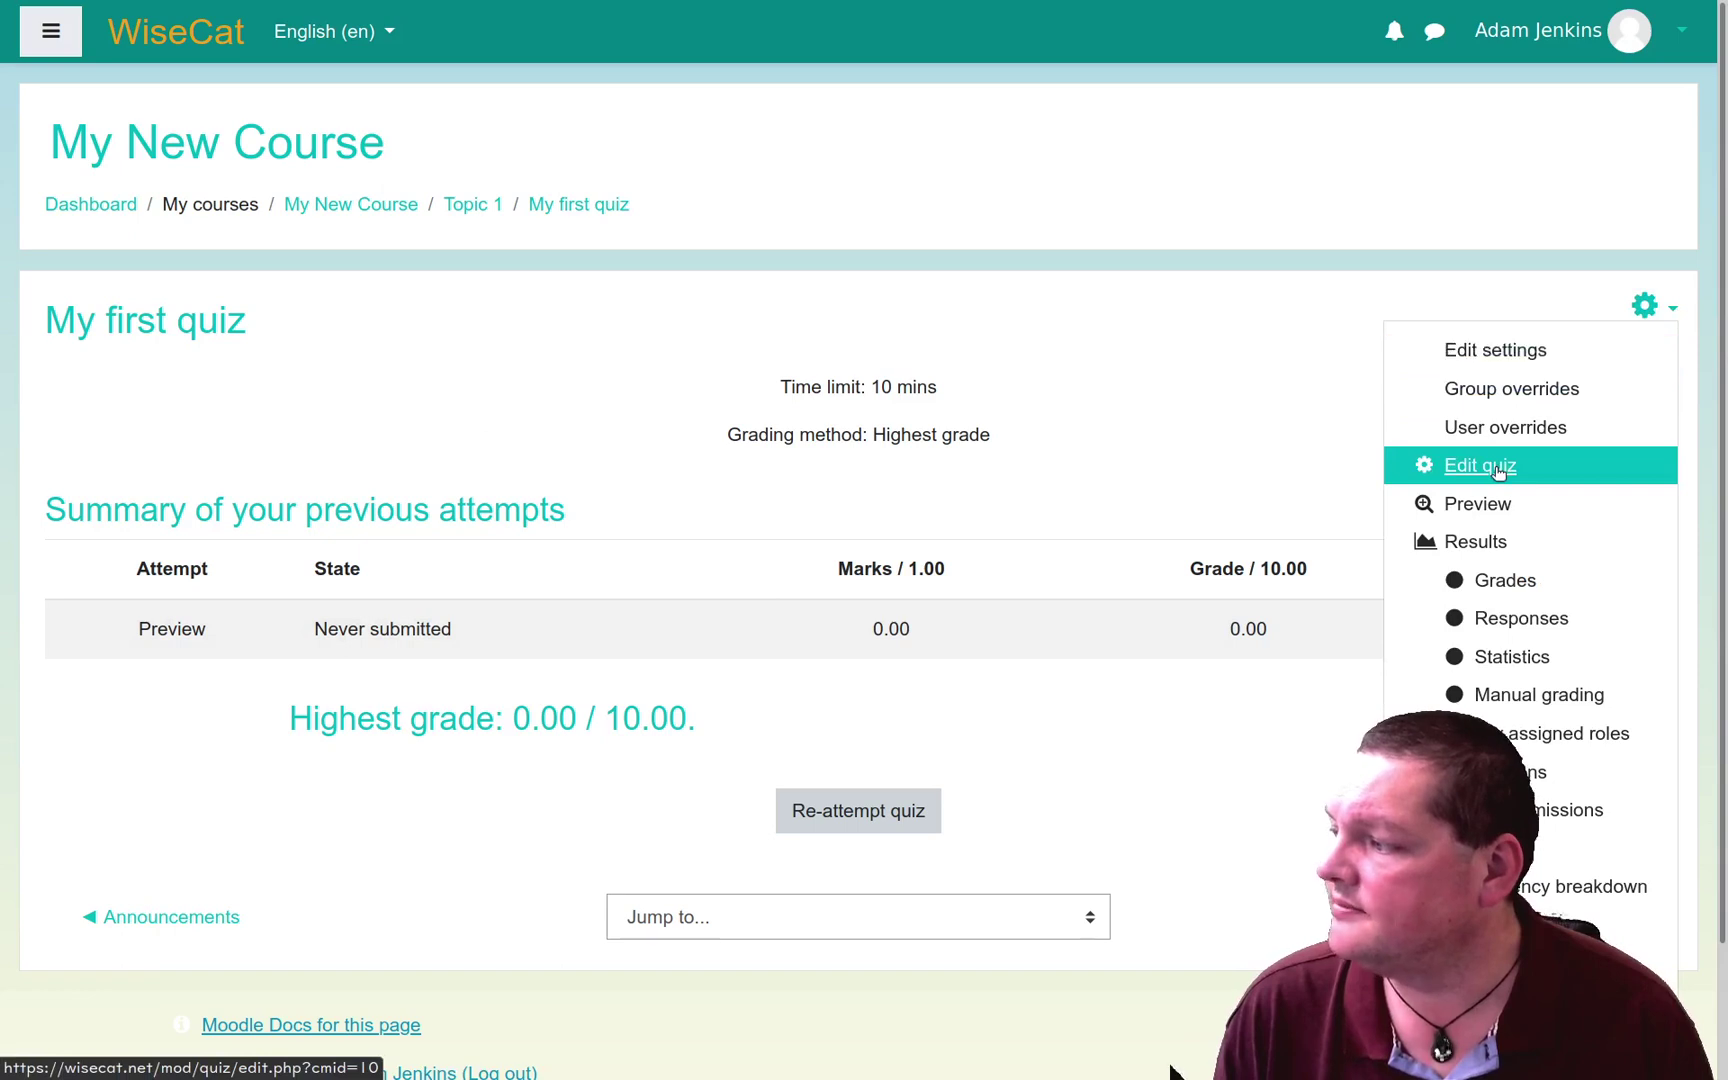
click(1497, 467)
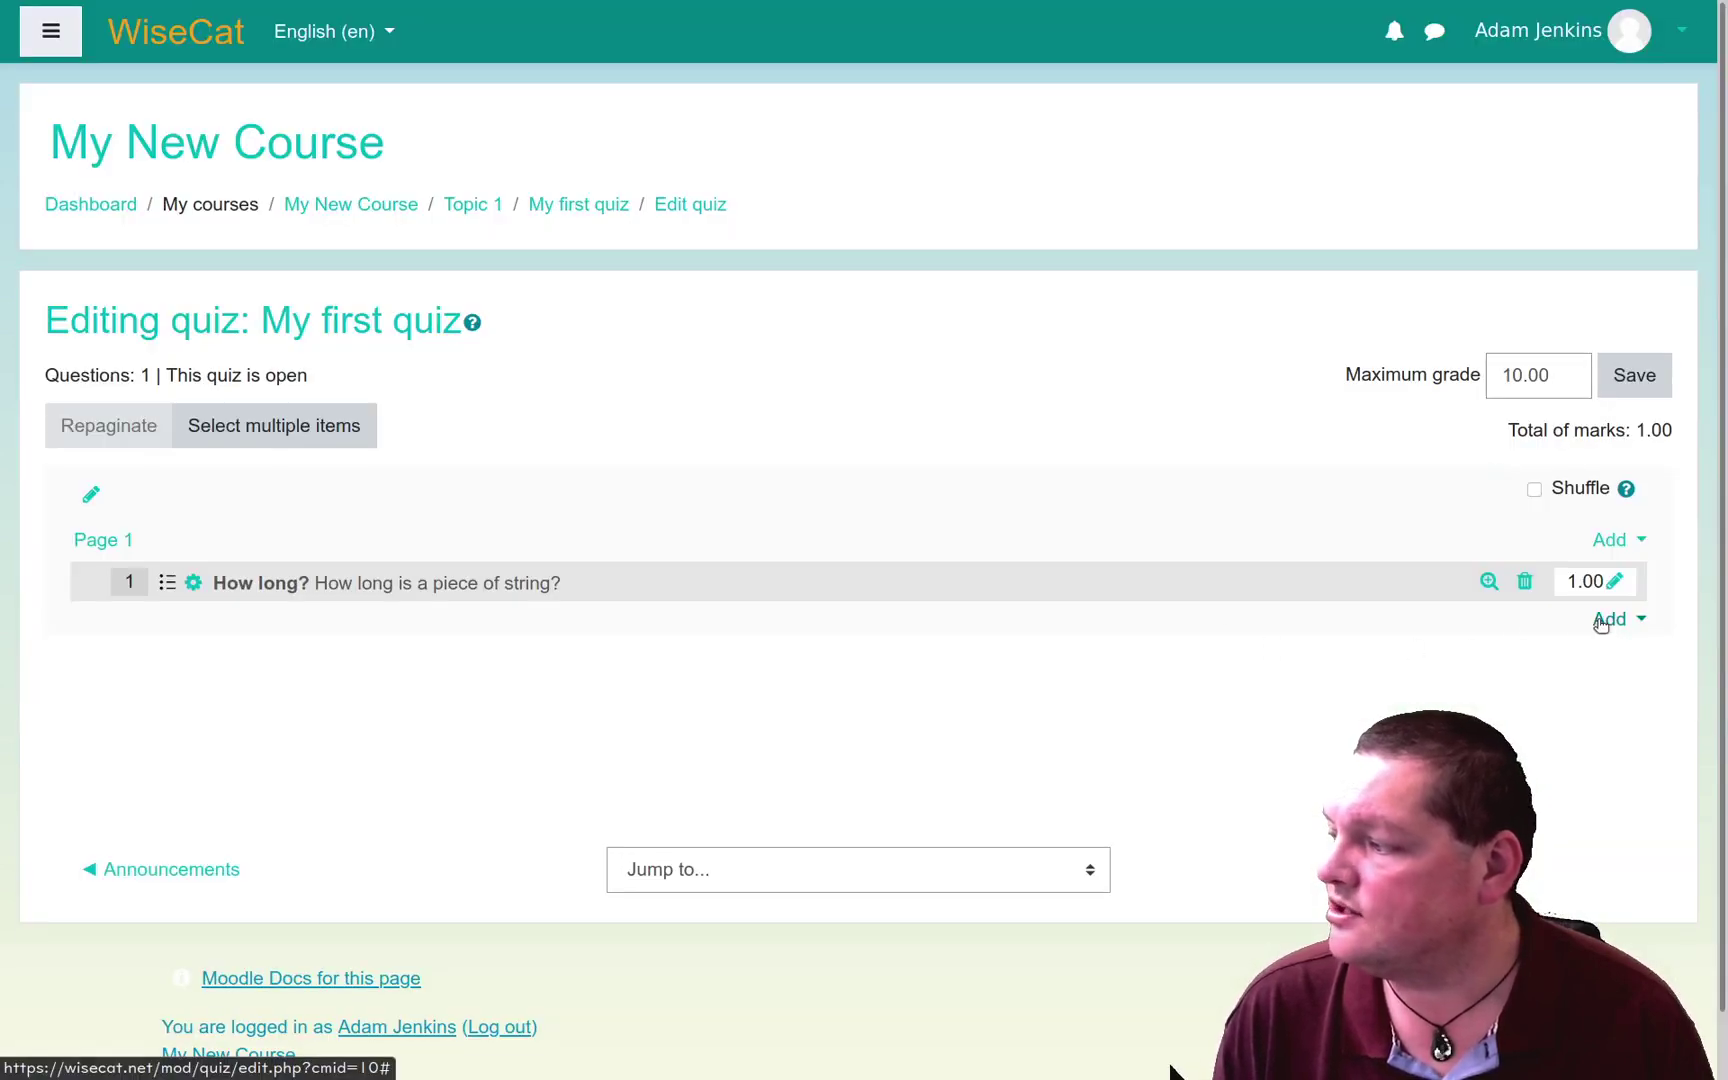
Step: Add the to-be-or-not-to-be question from the AIKEN Format category and move it onto Page 1
click(1603, 620)
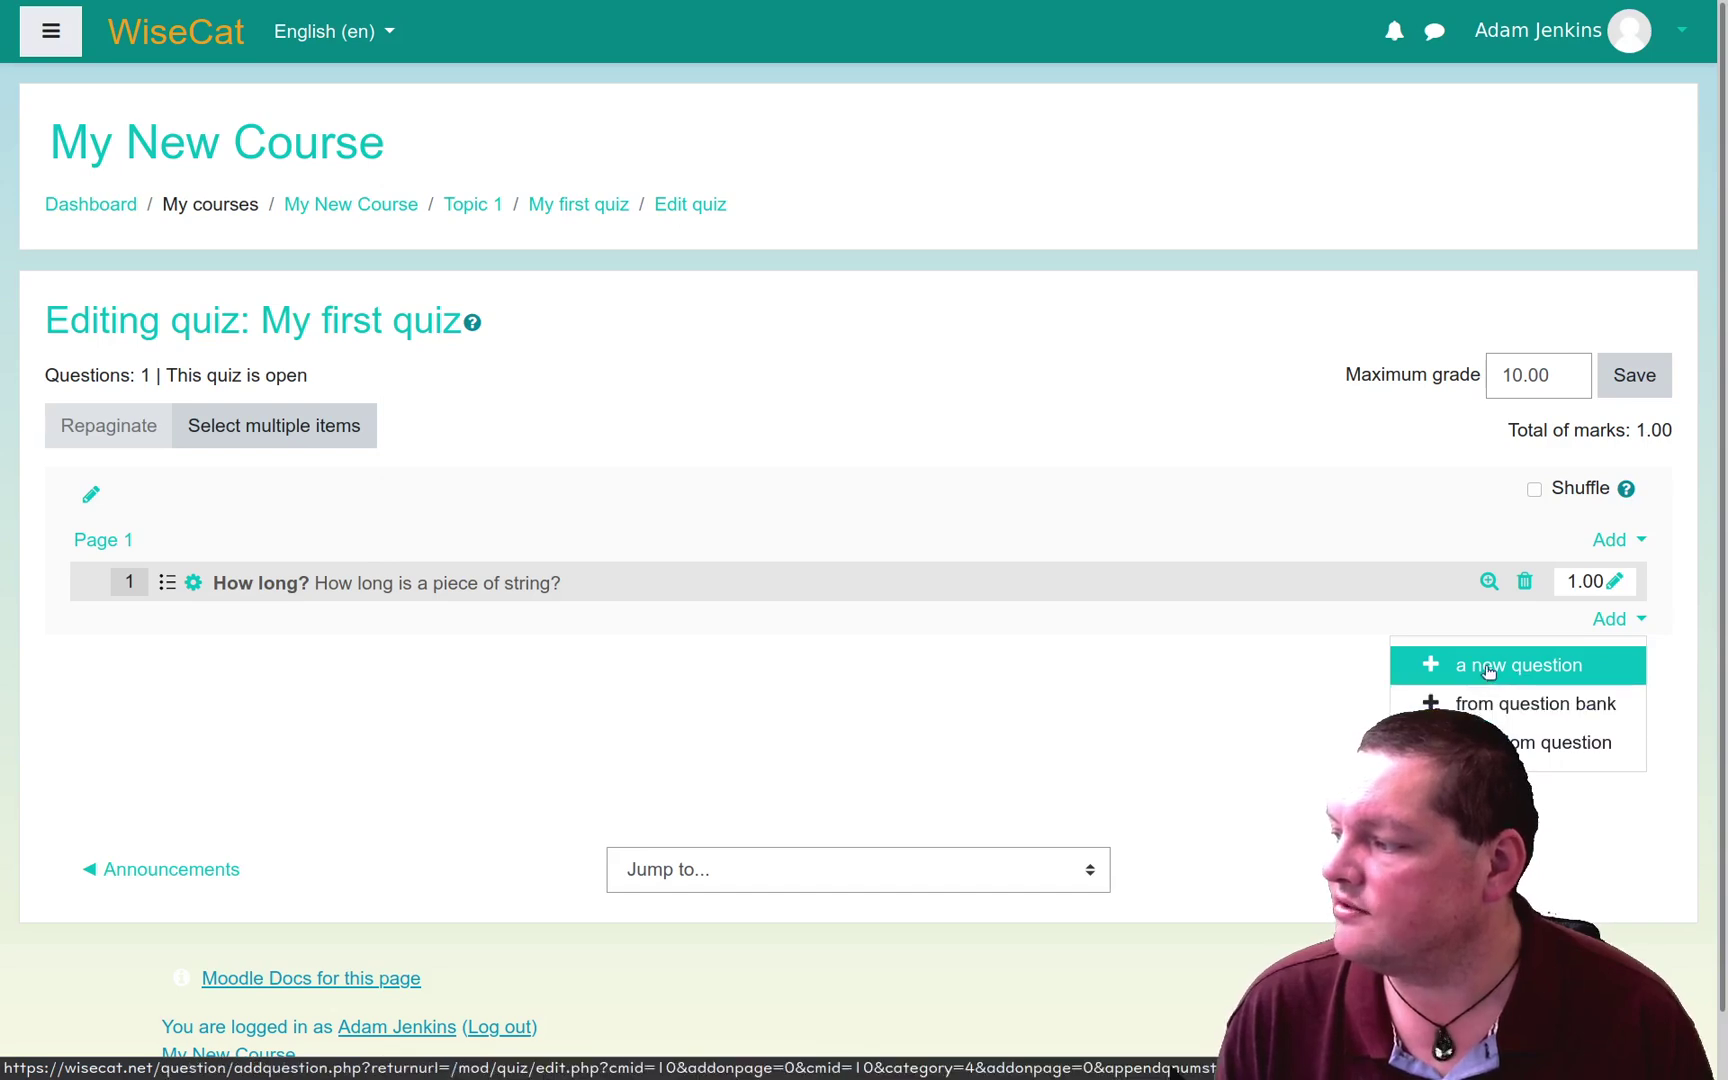
click(1497, 712)
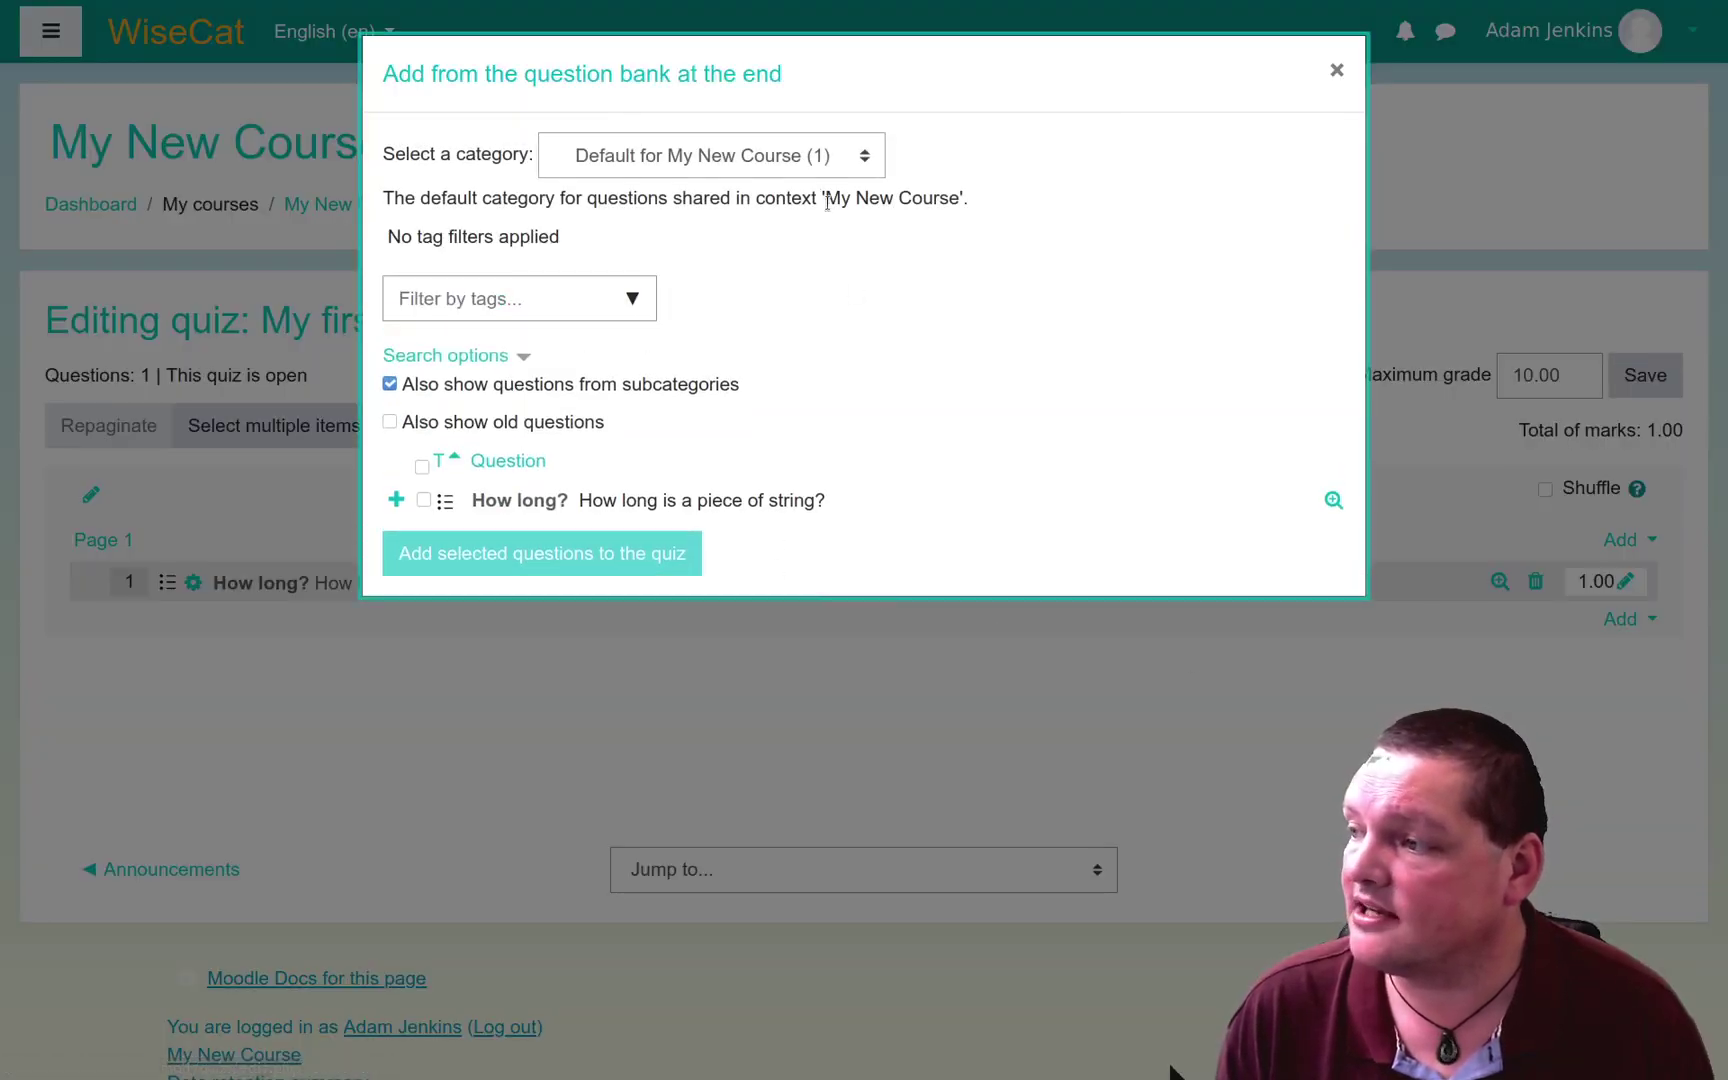
click(803, 172)
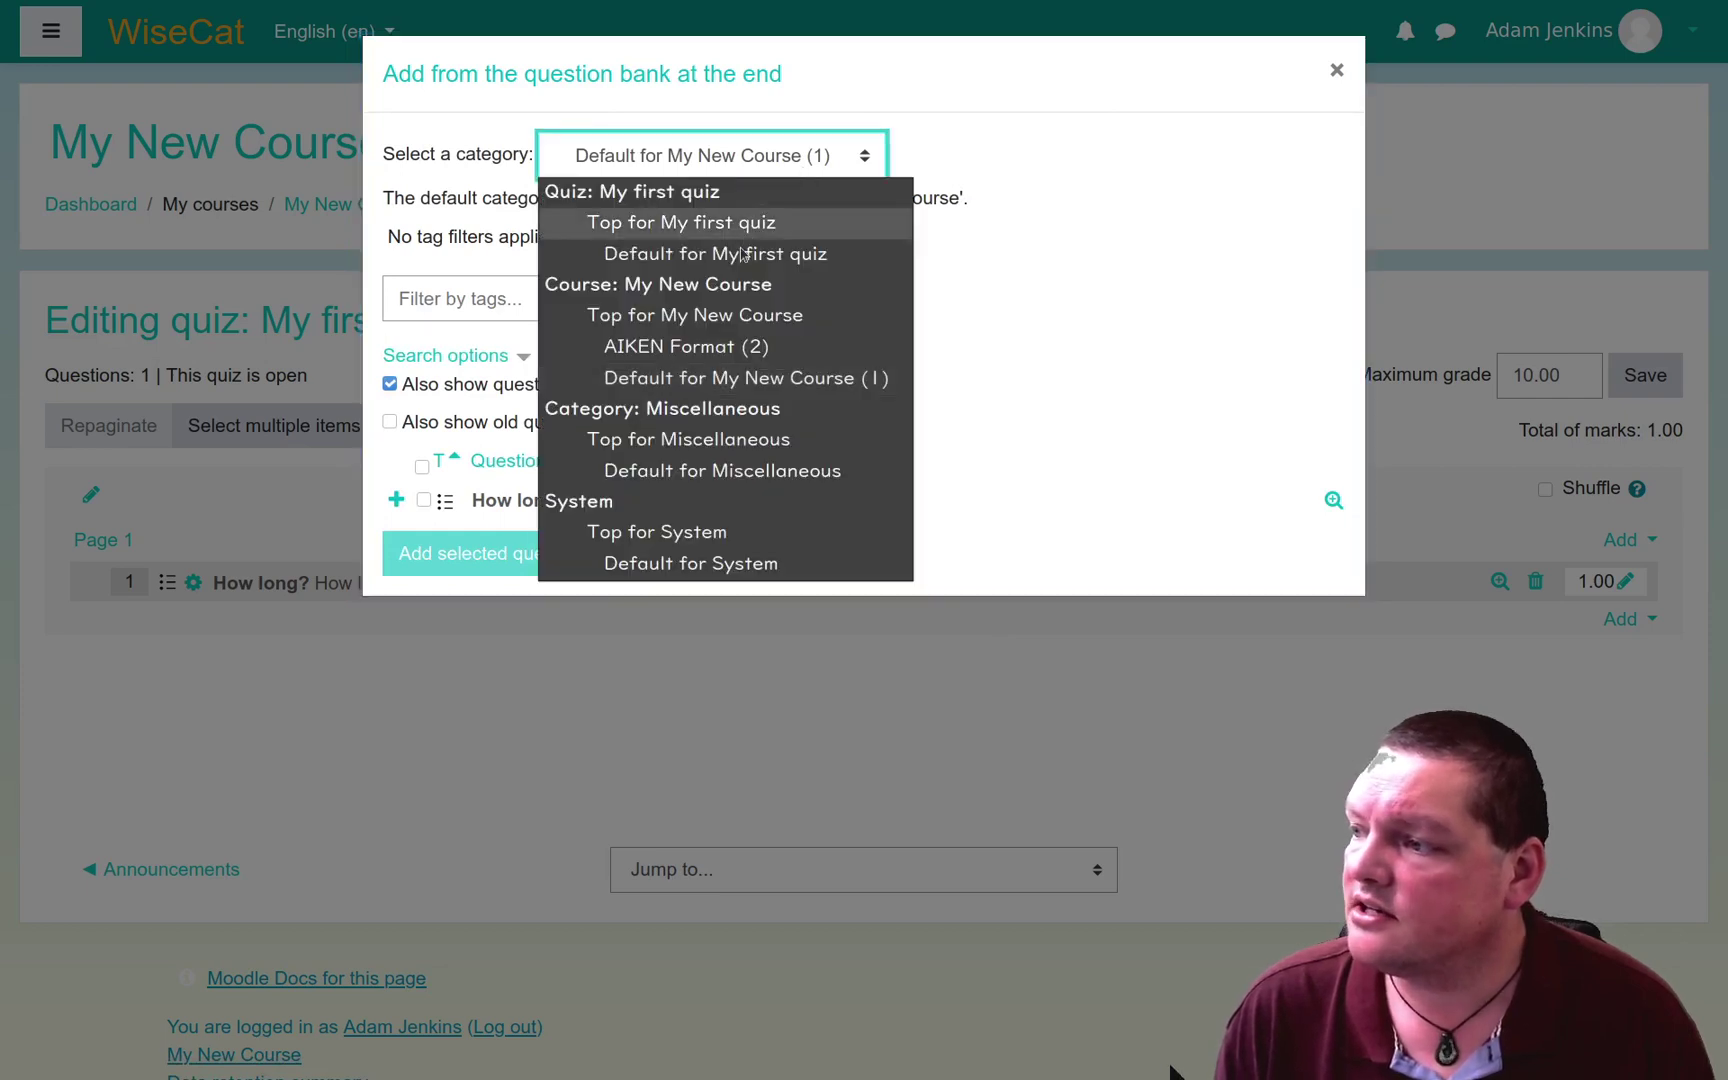
click(761, 350)
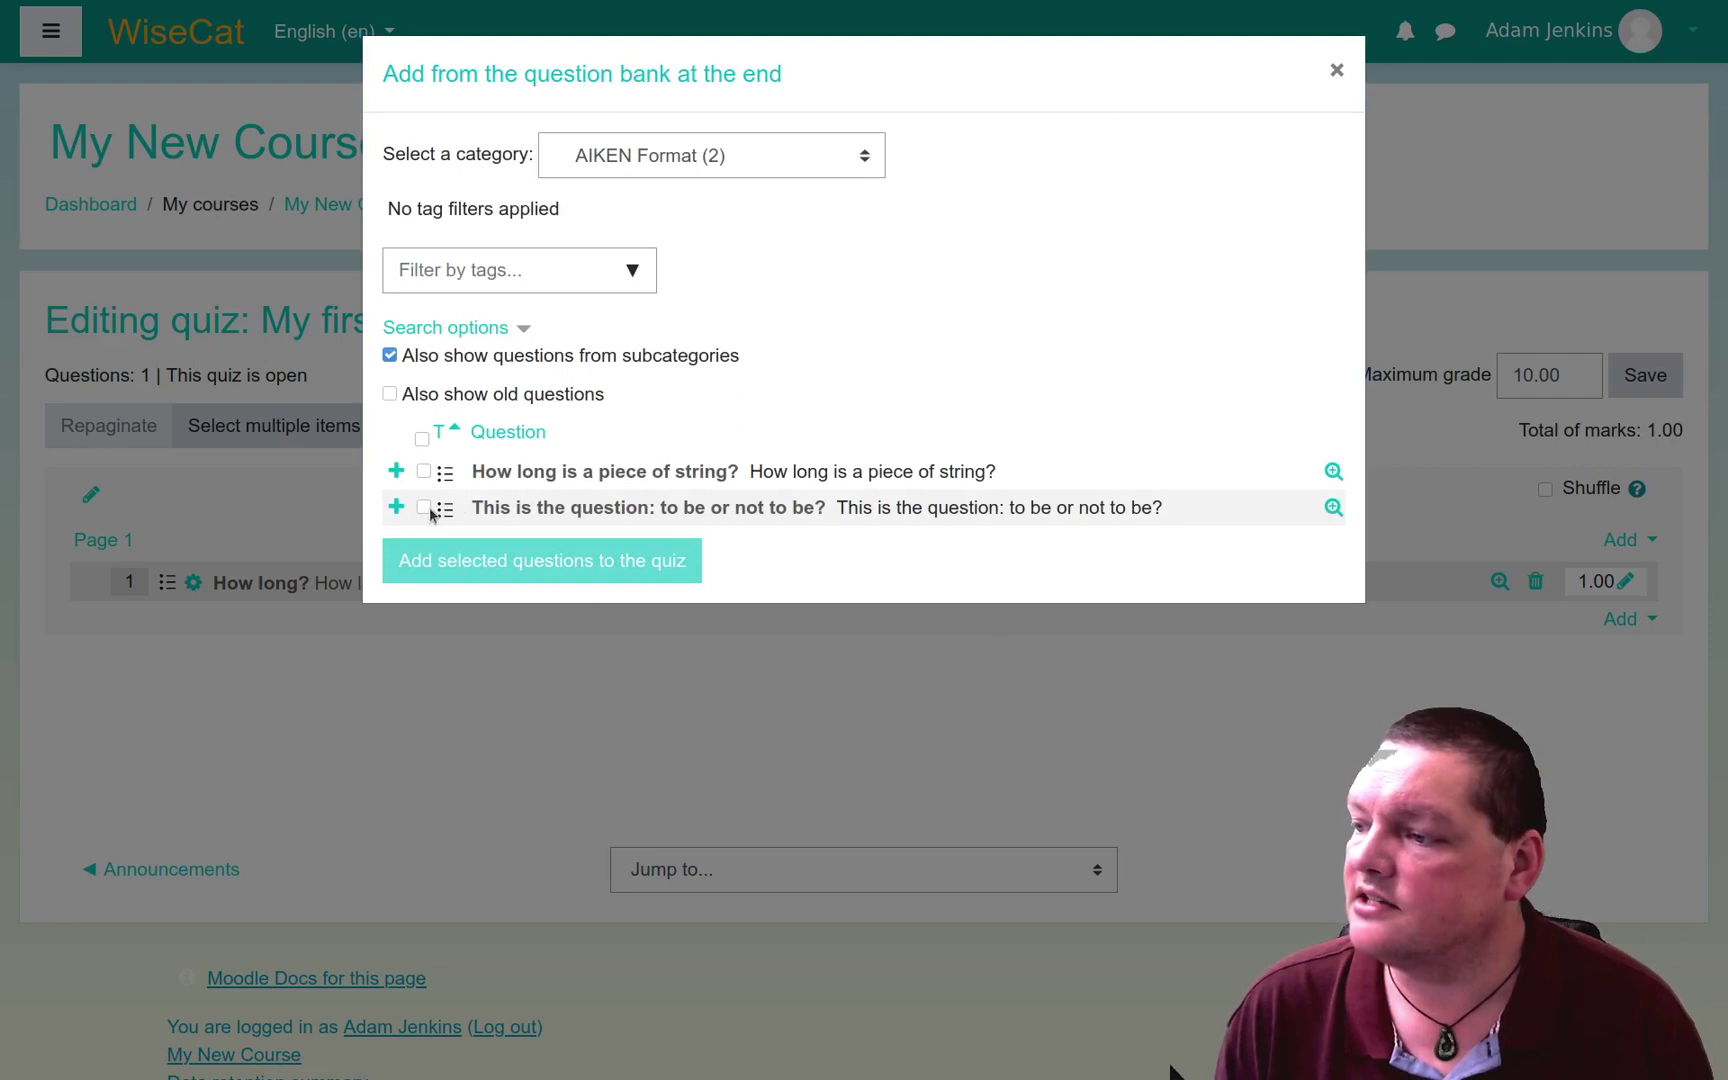
click(397, 509)
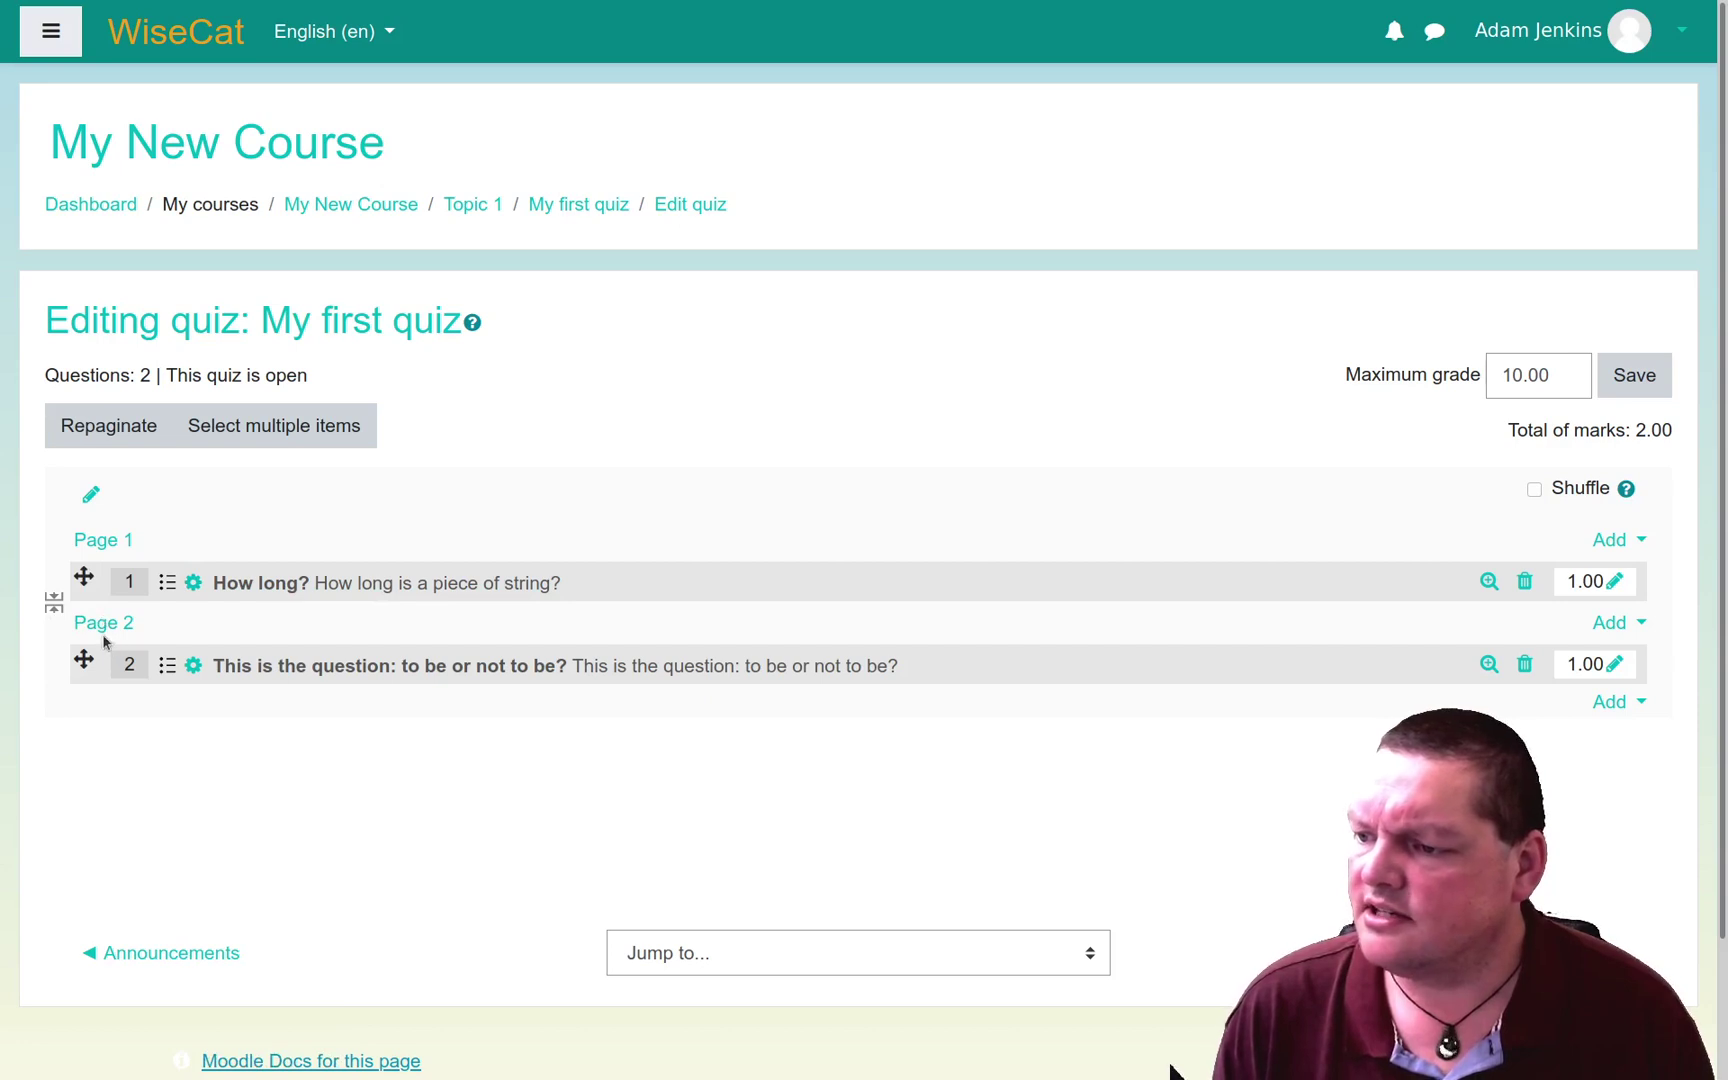
click(55, 606)
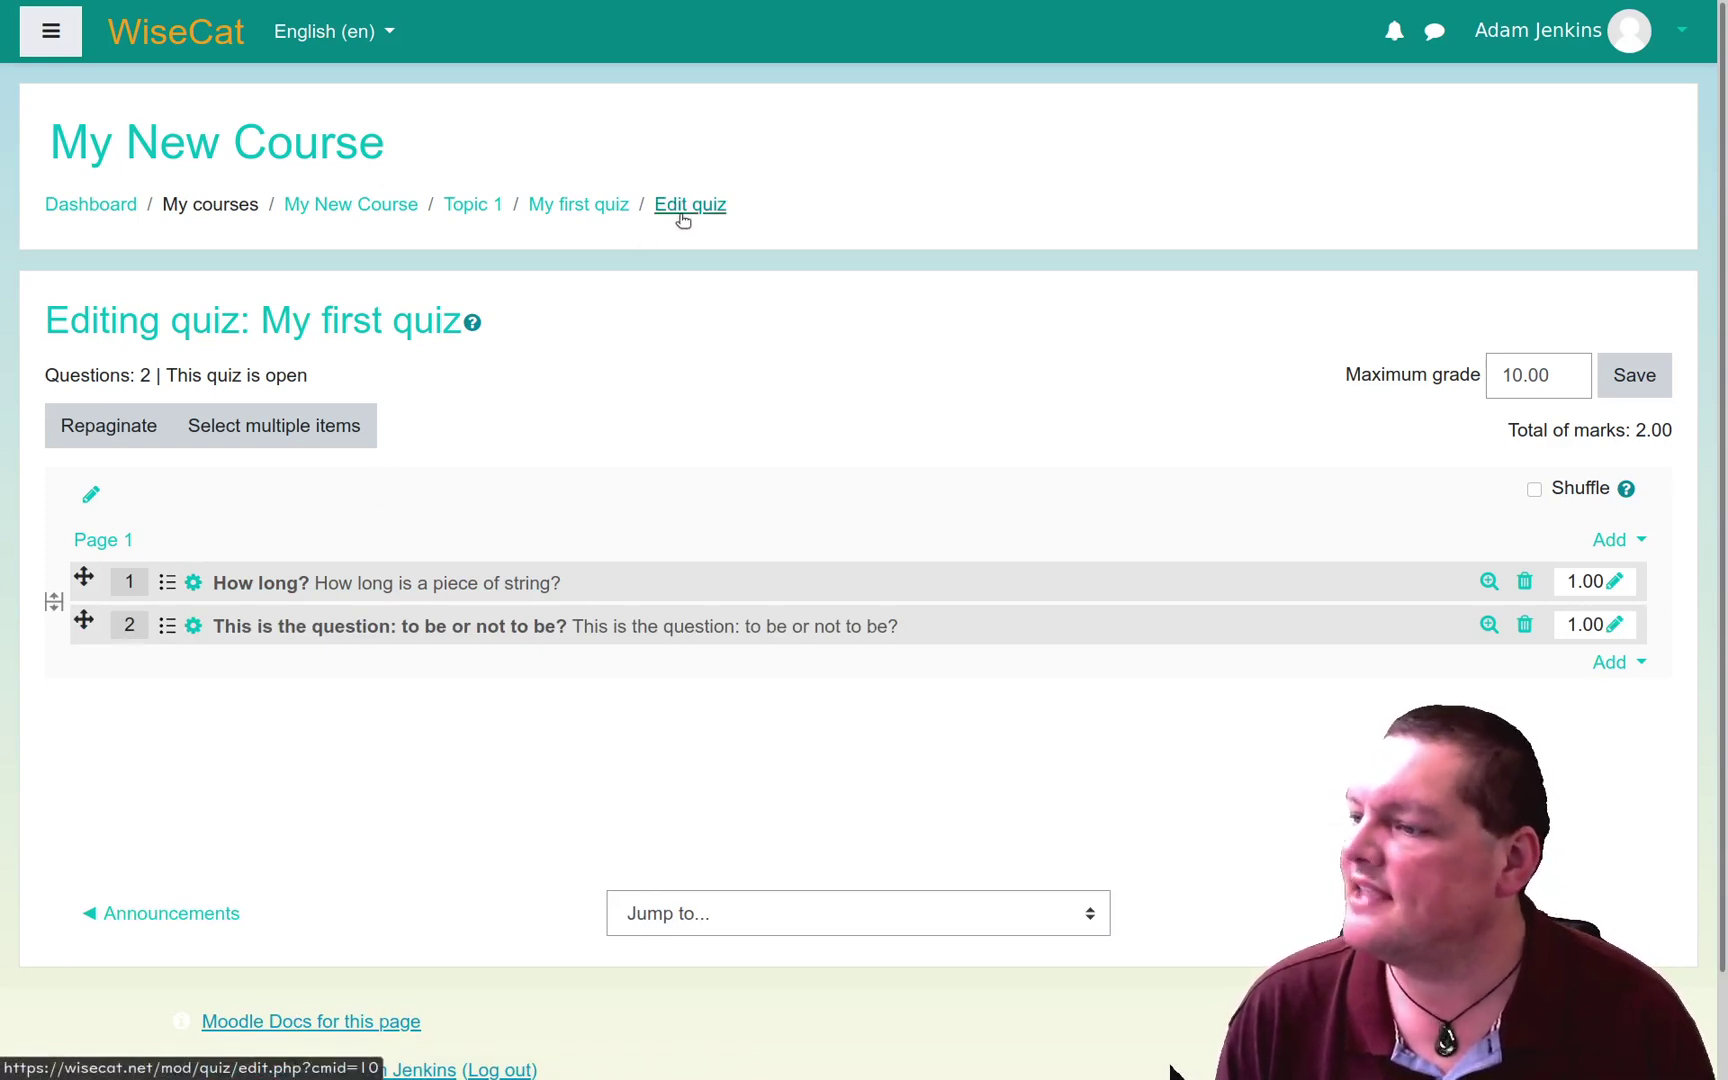
Step: Start a quiz attempt and answer 'so long' for question 1 and 'Shaking spears' for question 2
click(612, 206)
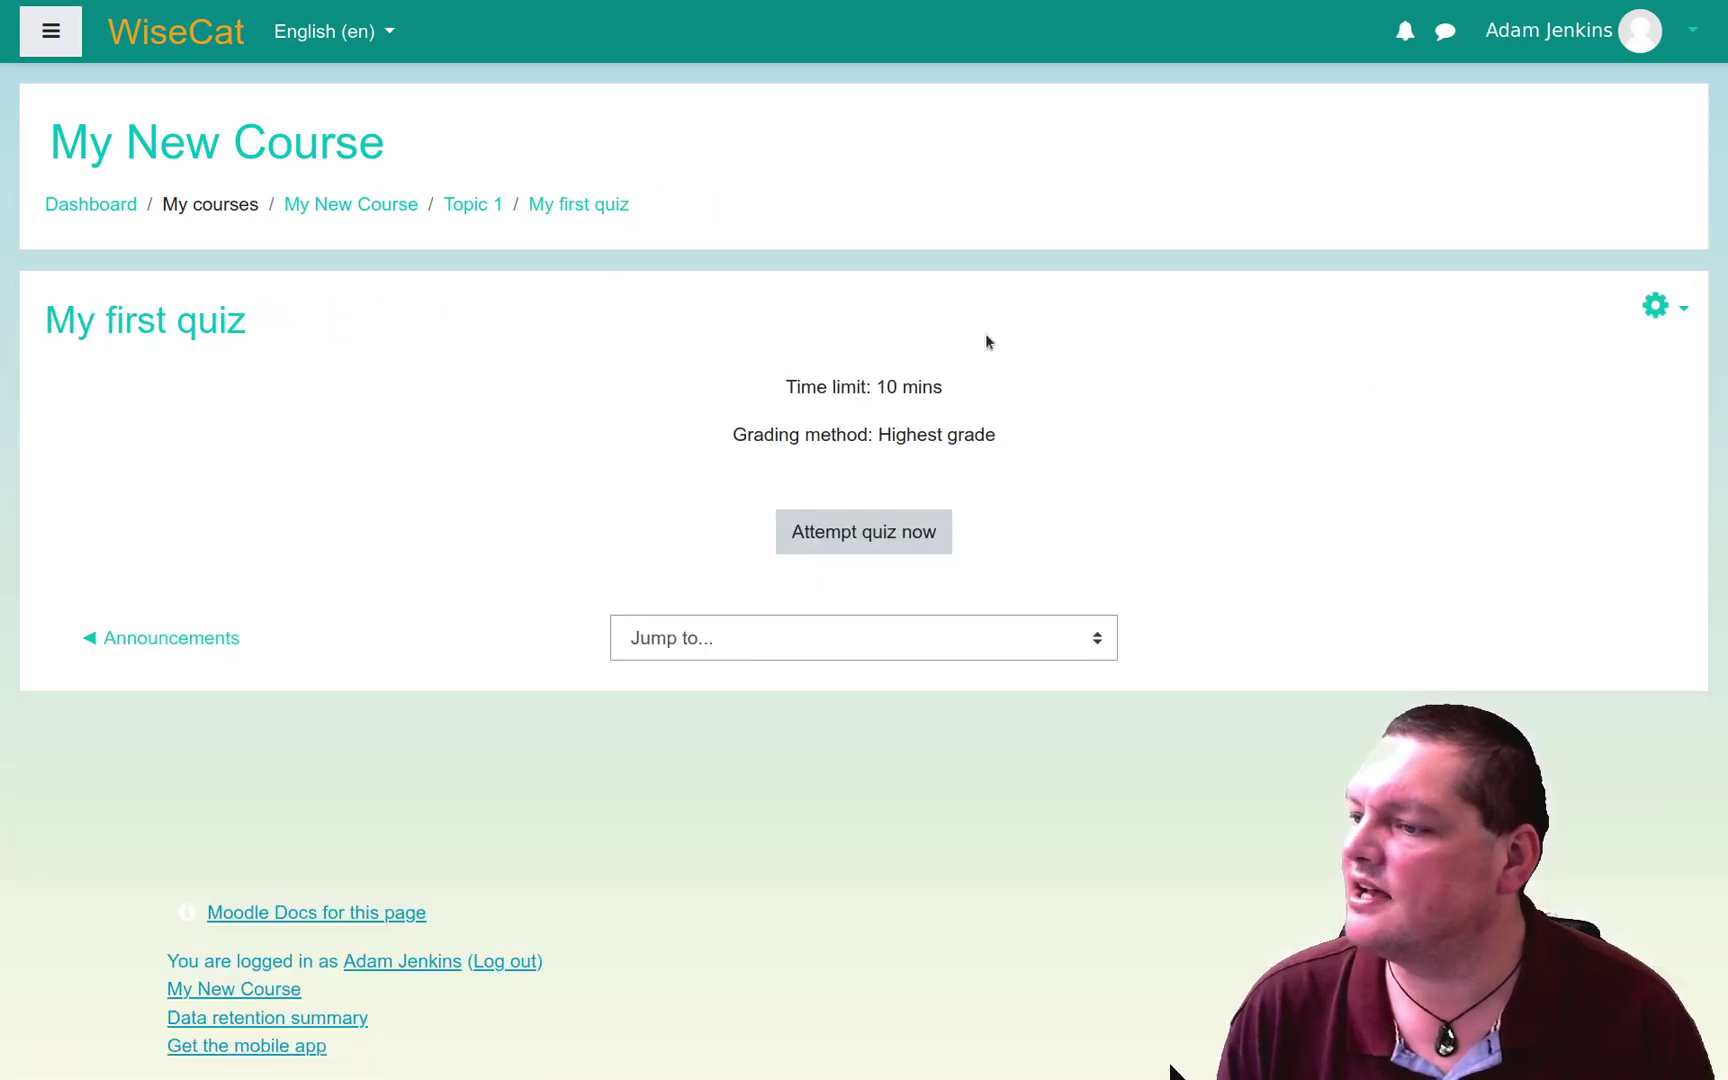
click(852, 548)
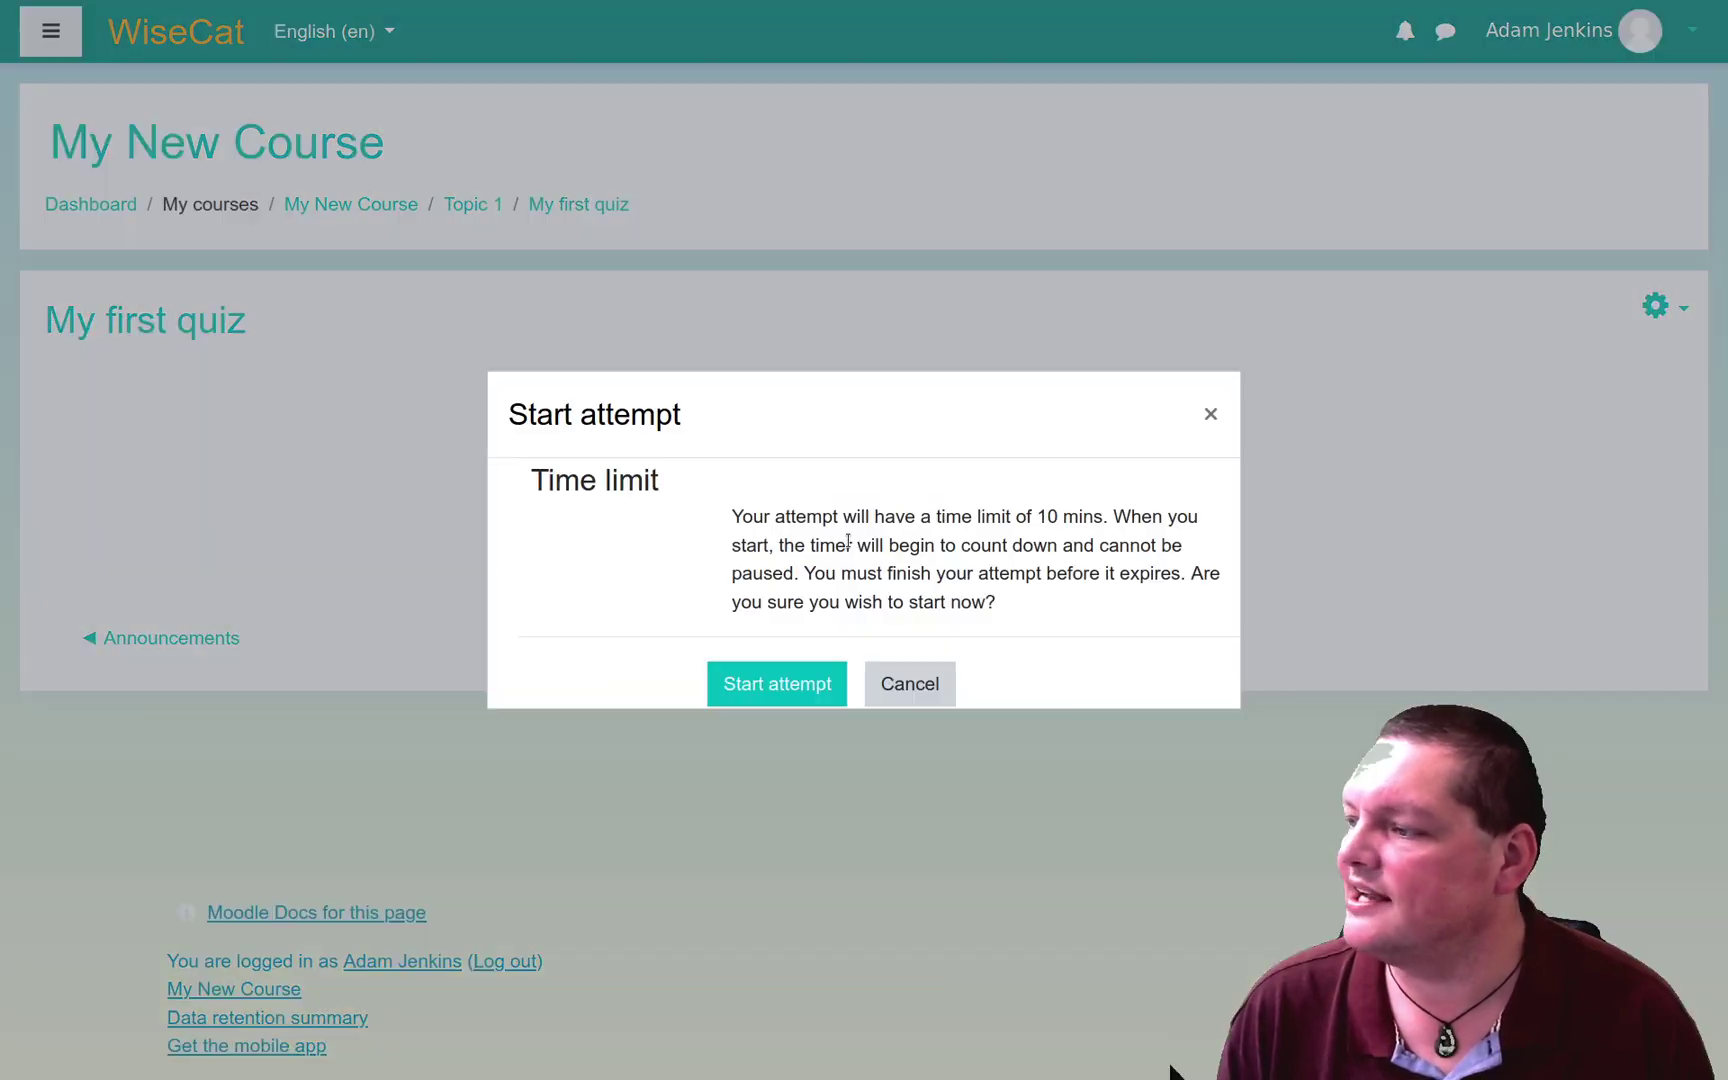
click(797, 684)
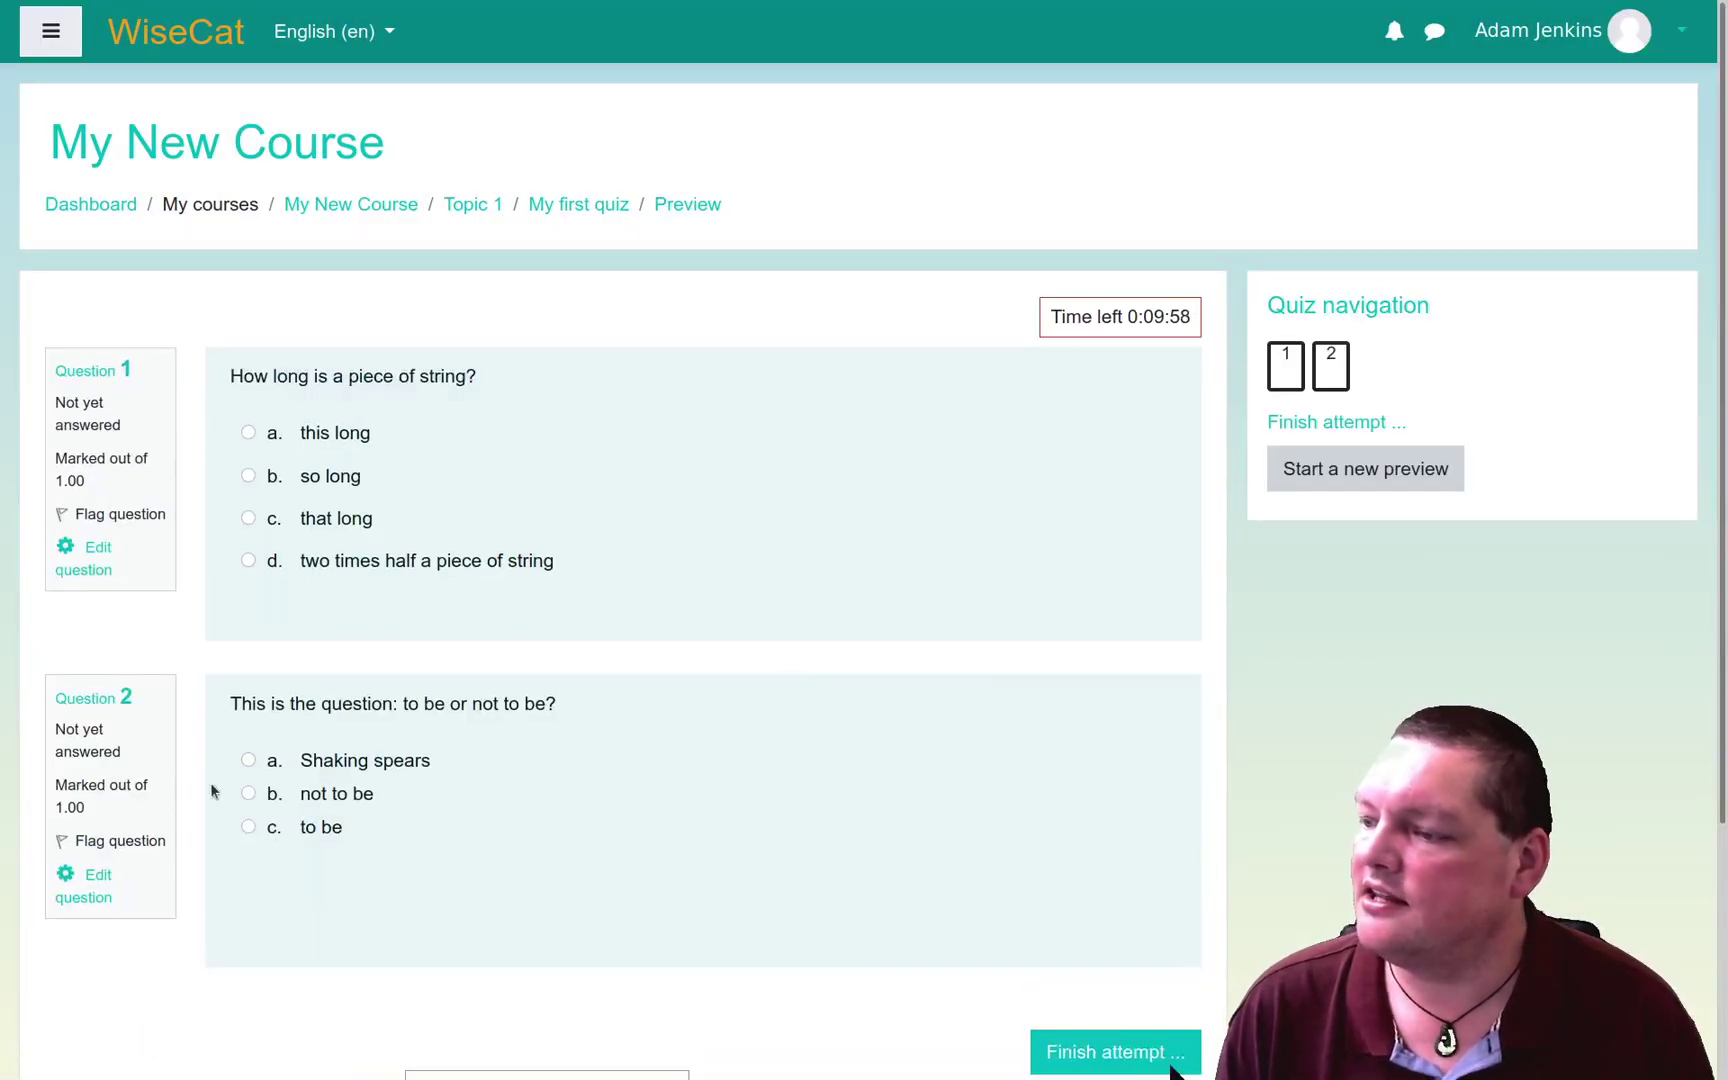
click(249, 477)
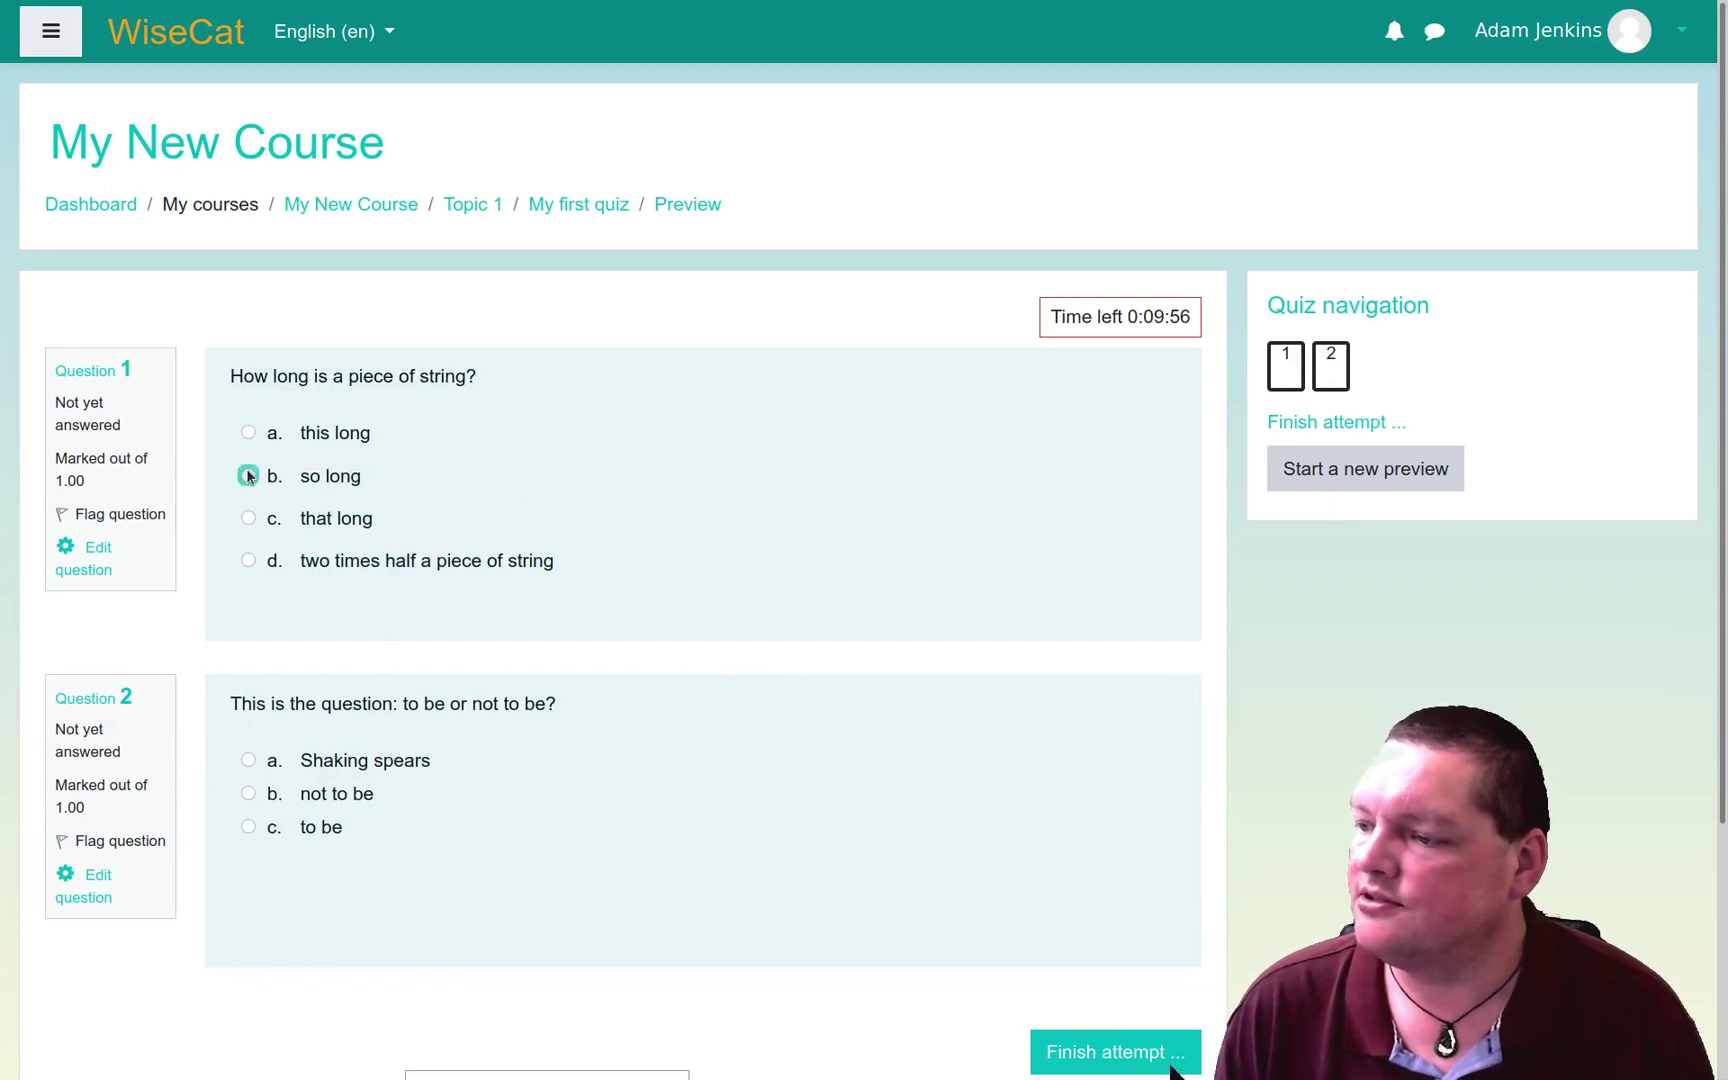
click(249, 765)
scroll(700, 782, down, 3)
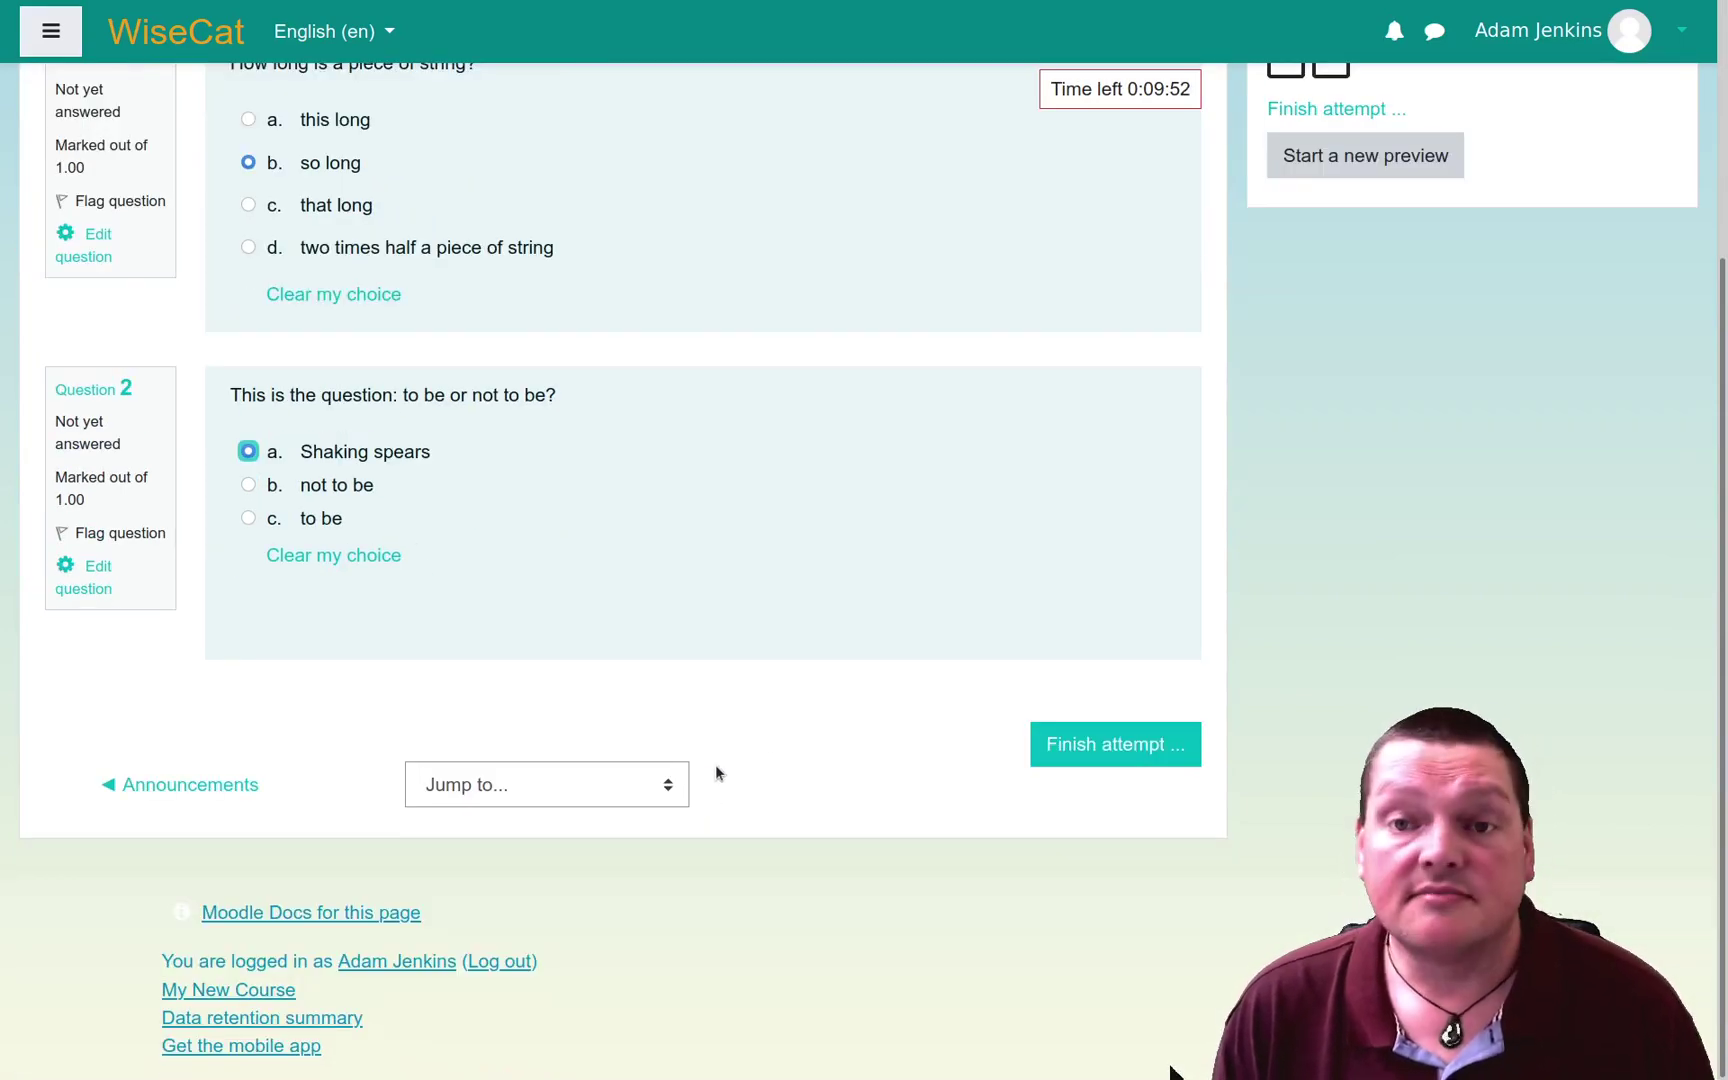